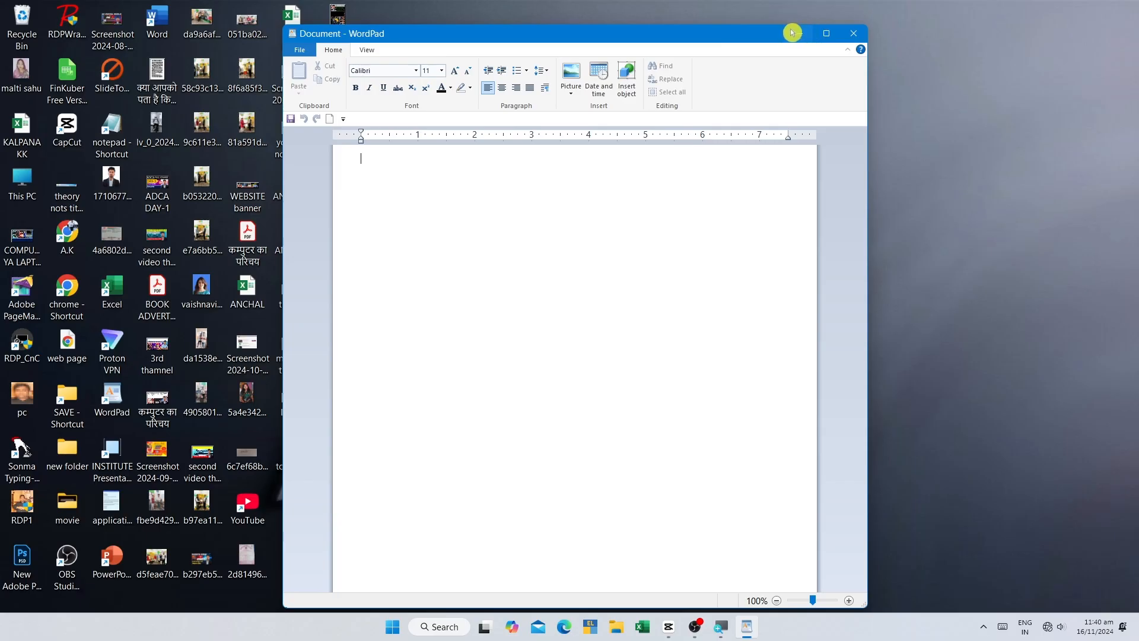
Step: Maximize the document window, restore it to its smaller size and reposition it on the desktop
{"action": "mouse_move", "coordinate": [826, 37]}
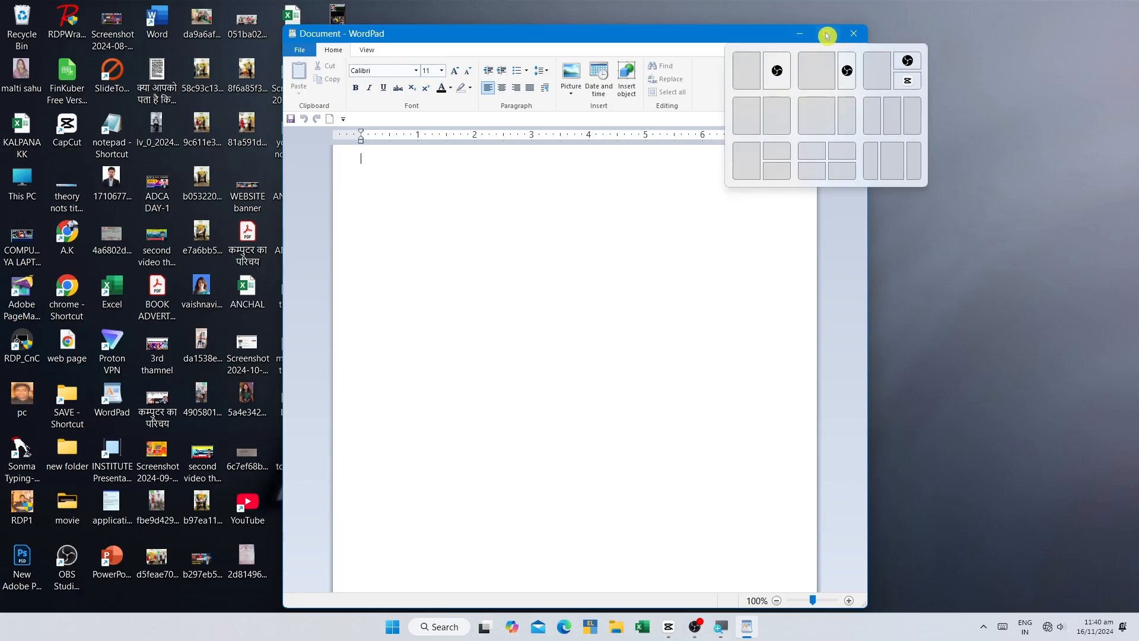
{"action": "left_click", "coordinate": [827, 37]}
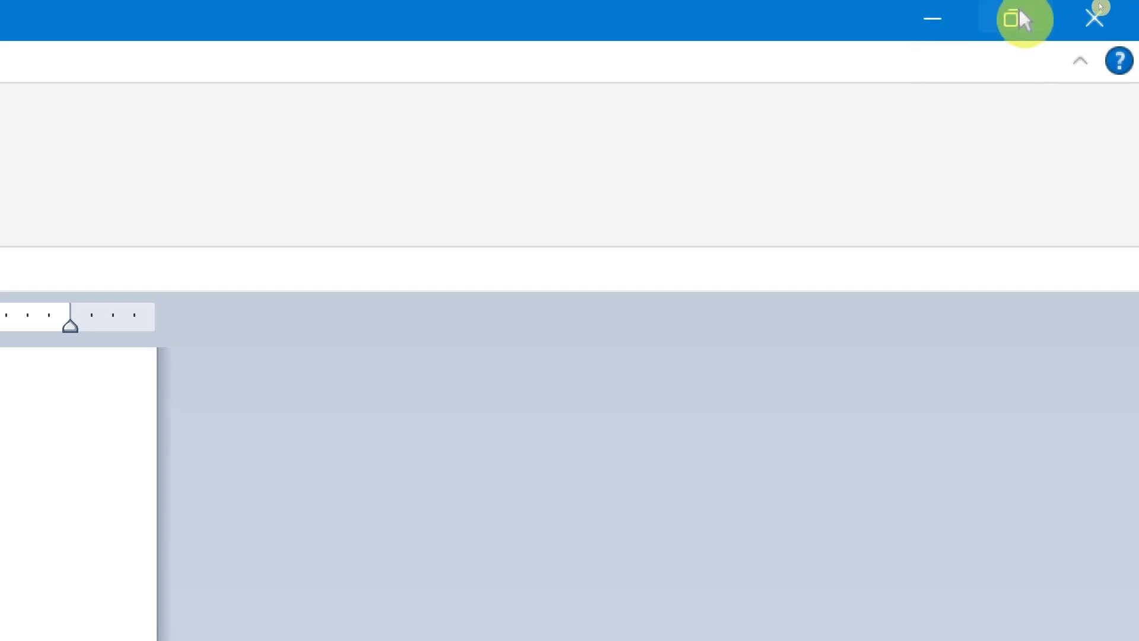
{"action": "mouse_move", "coordinate": [1014, 26]}
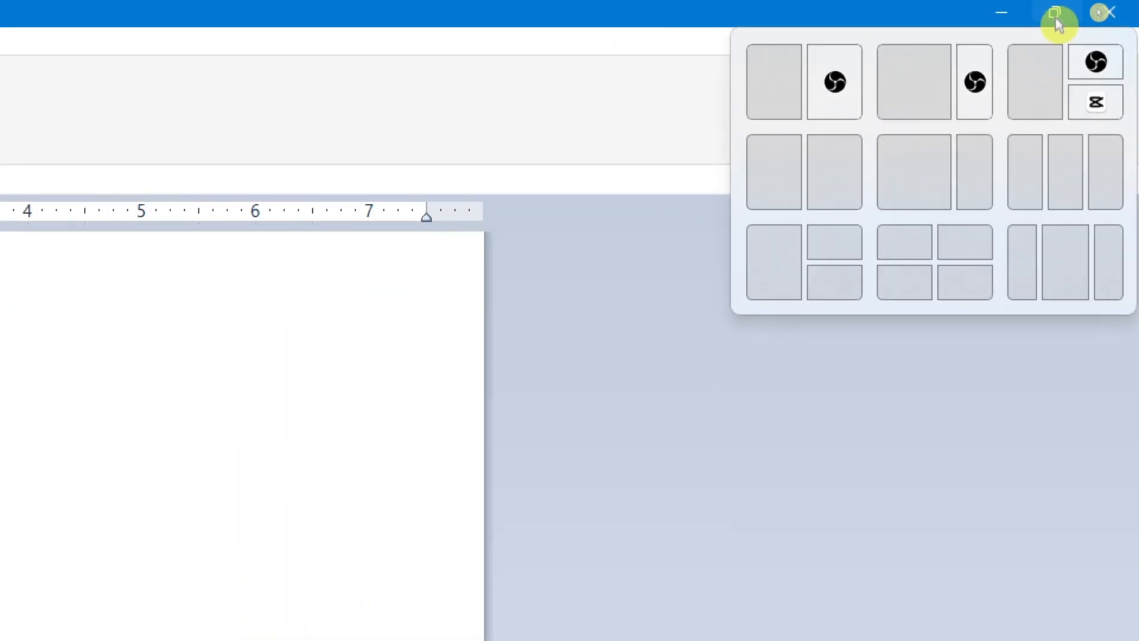
{"action": "left_click", "coordinate": [1059, 24]}
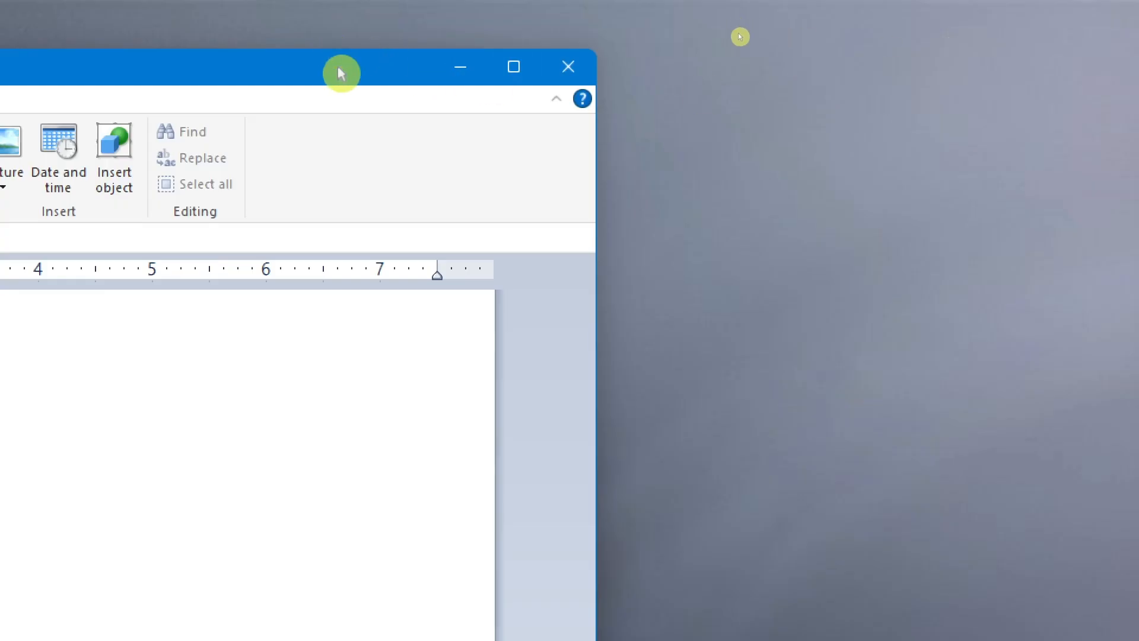
{"action": "left_click_drag", "start_coordinate": [339, 69], "coordinate": [893, 38]}
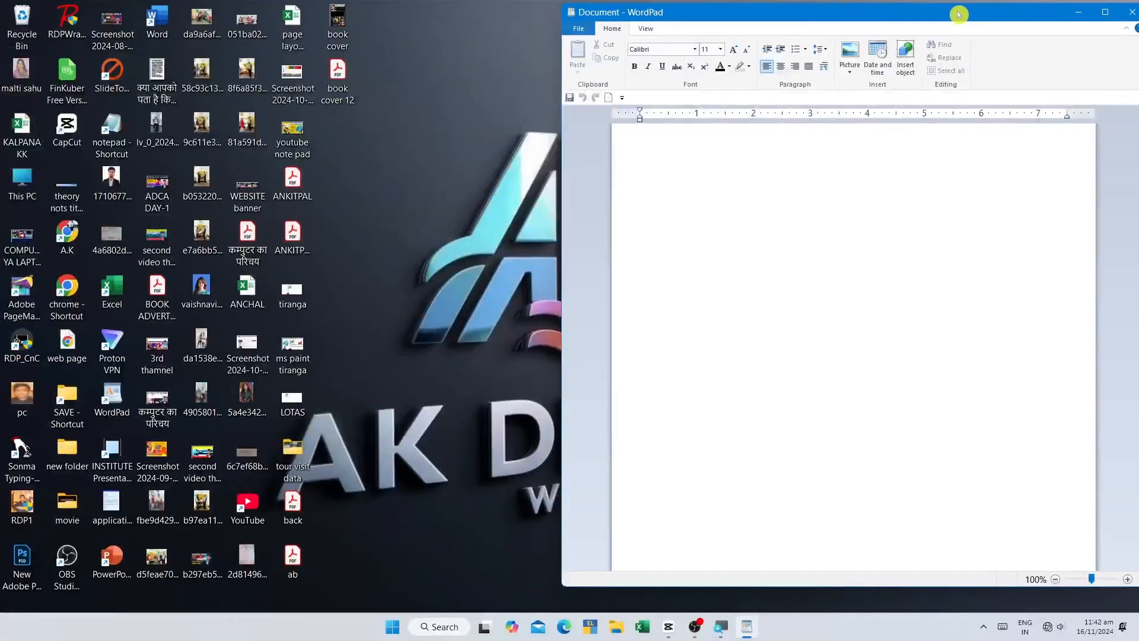
{"action": "left_click_drag", "start_coordinate": [959, 13], "coordinate": [659, 38]}
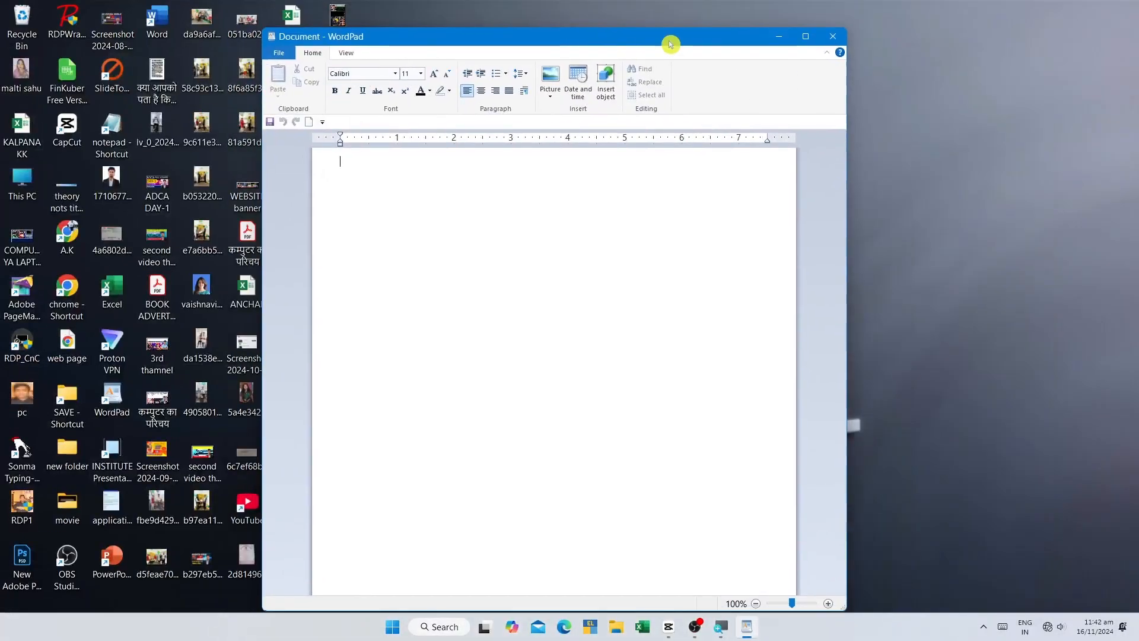
Step: Toggle the document window between maximized and restored size, leaving it maximized
{"action": "left_click", "coordinate": [804, 42]}
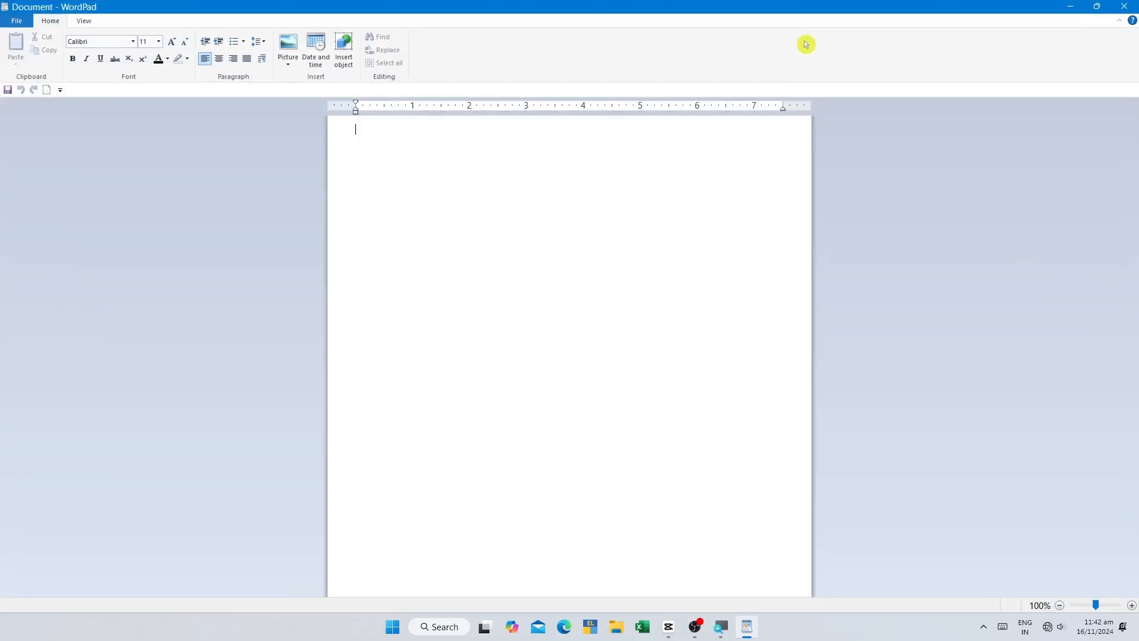
{"action": "left_click", "coordinate": [1097, 8]}
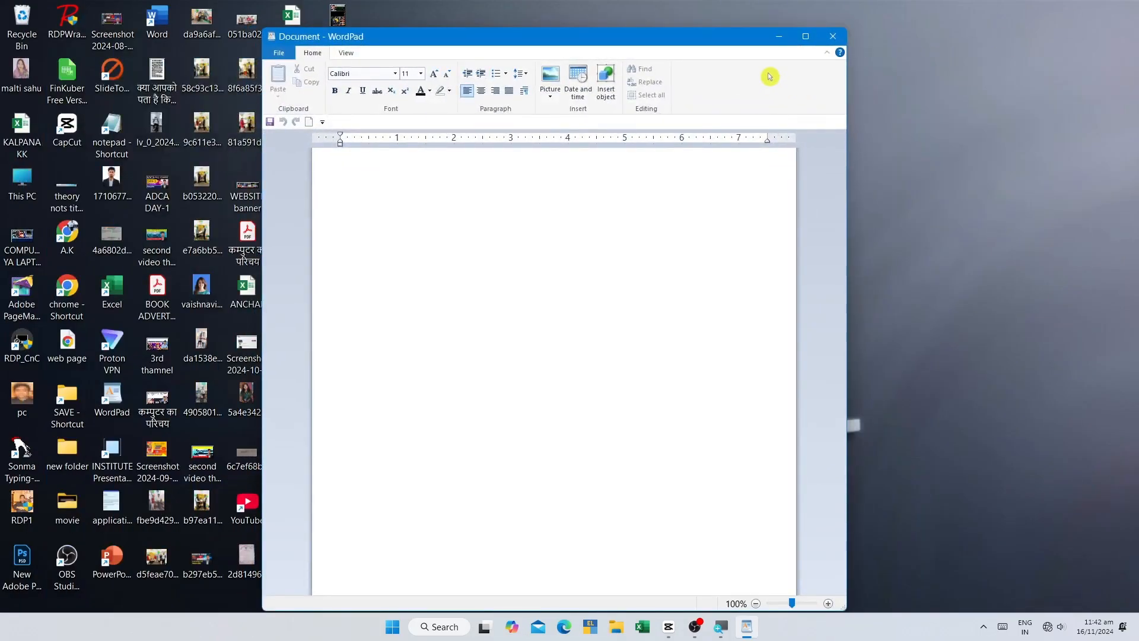
{"action": "left_click", "coordinate": [805, 37]}
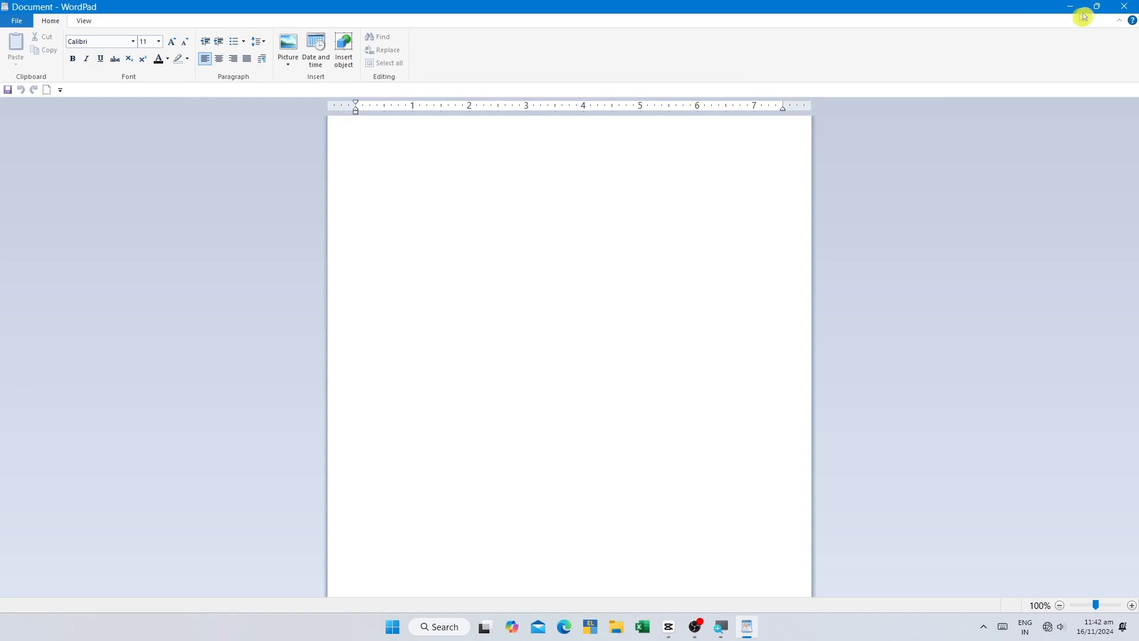
{"action": "left_click", "coordinate": [1100, 12]}
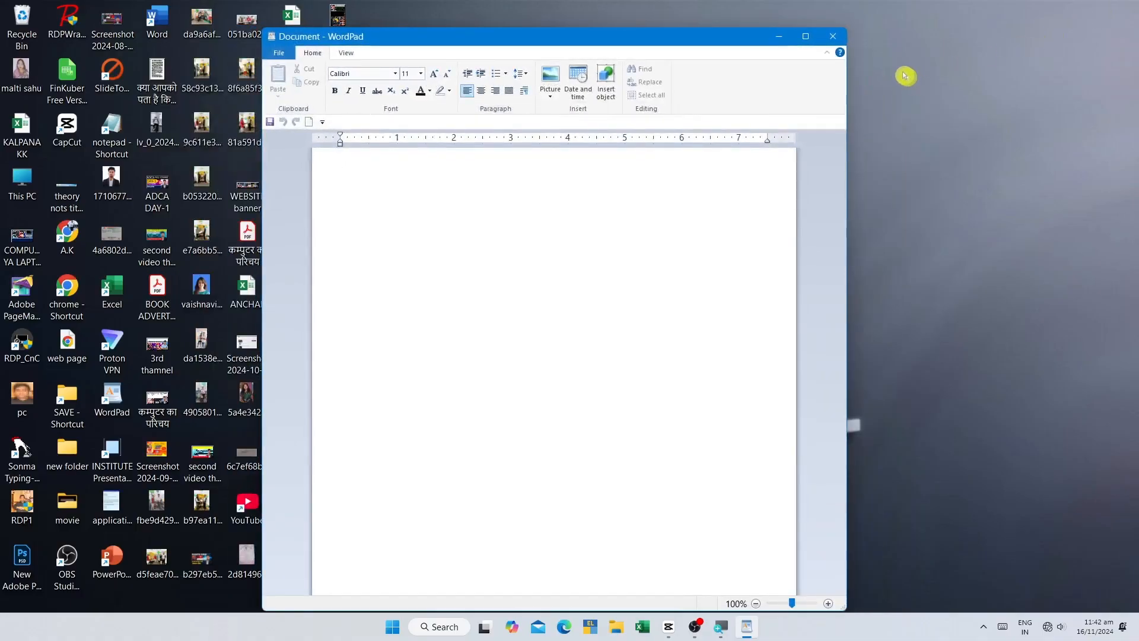
{"action": "left_click", "coordinate": [809, 42]}
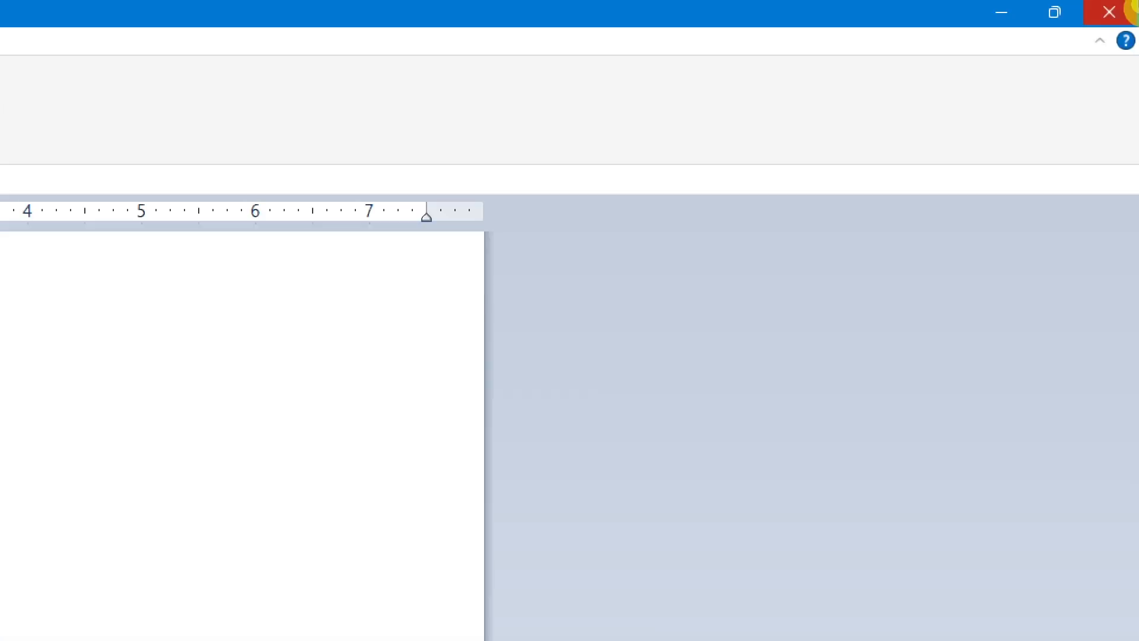
{"action": "key", "text": "super"}
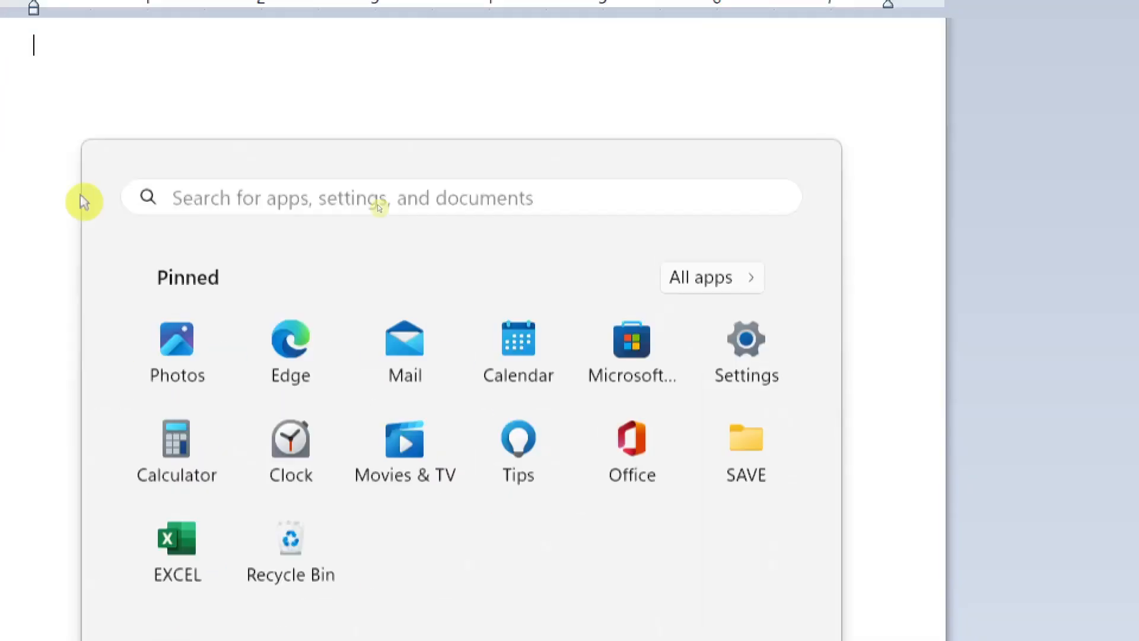
{"action": "left_click", "coordinate": [82, 202]}
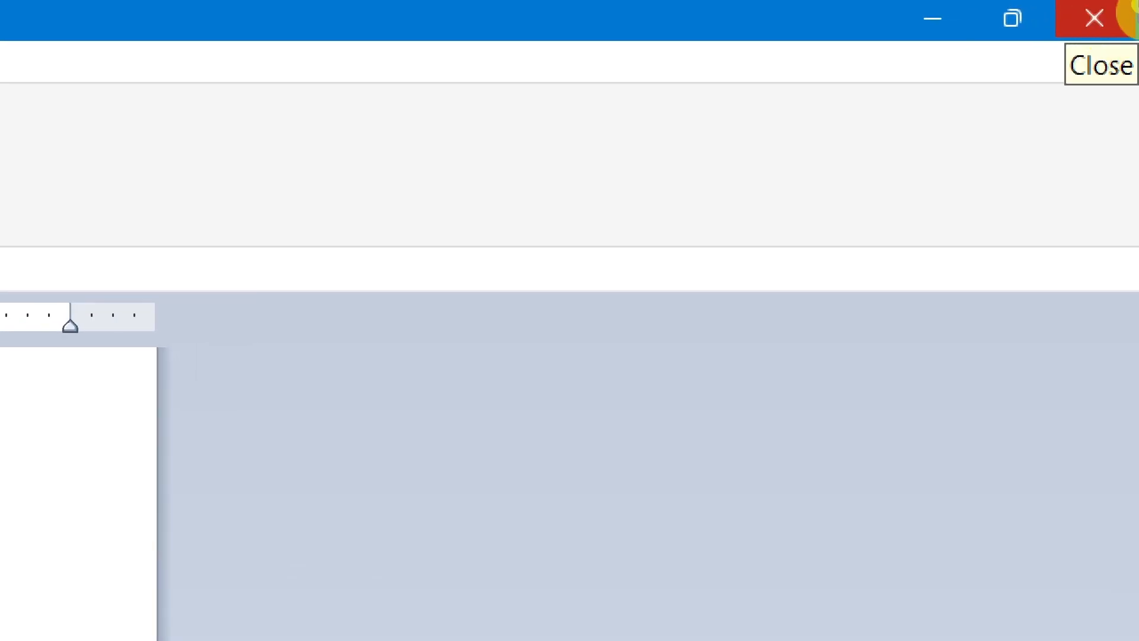
Step: Close the WordPad window and launch WordPad again from its desktop shortcut
{"action": "left_click", "coordinate": [1120, 23]}
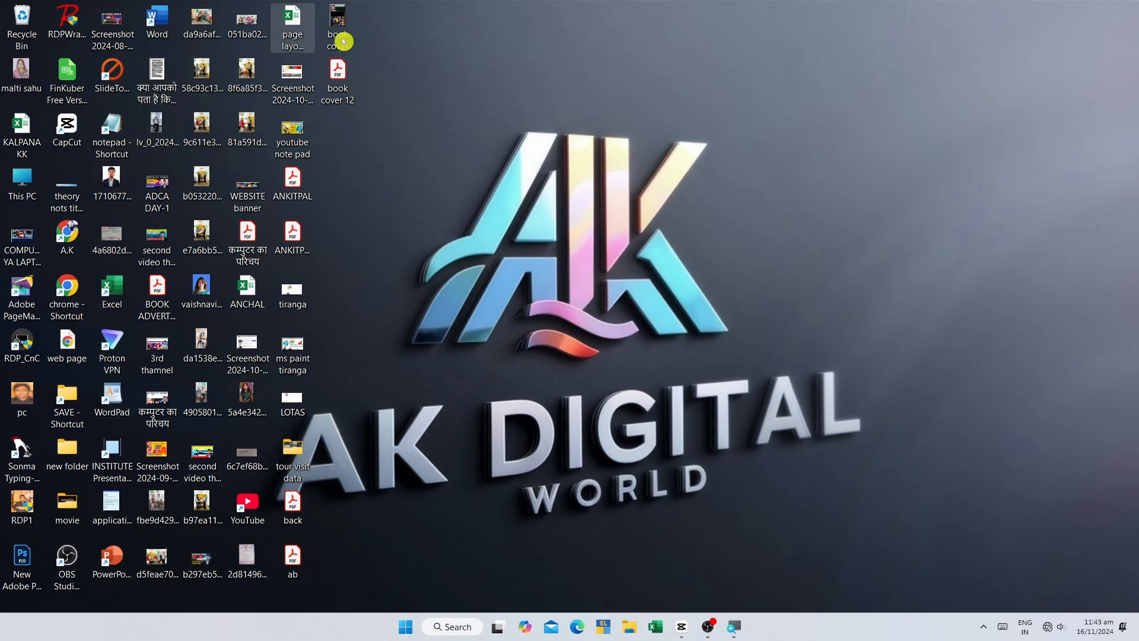
{"action": "double_click", "coordinate": [114, 394]}
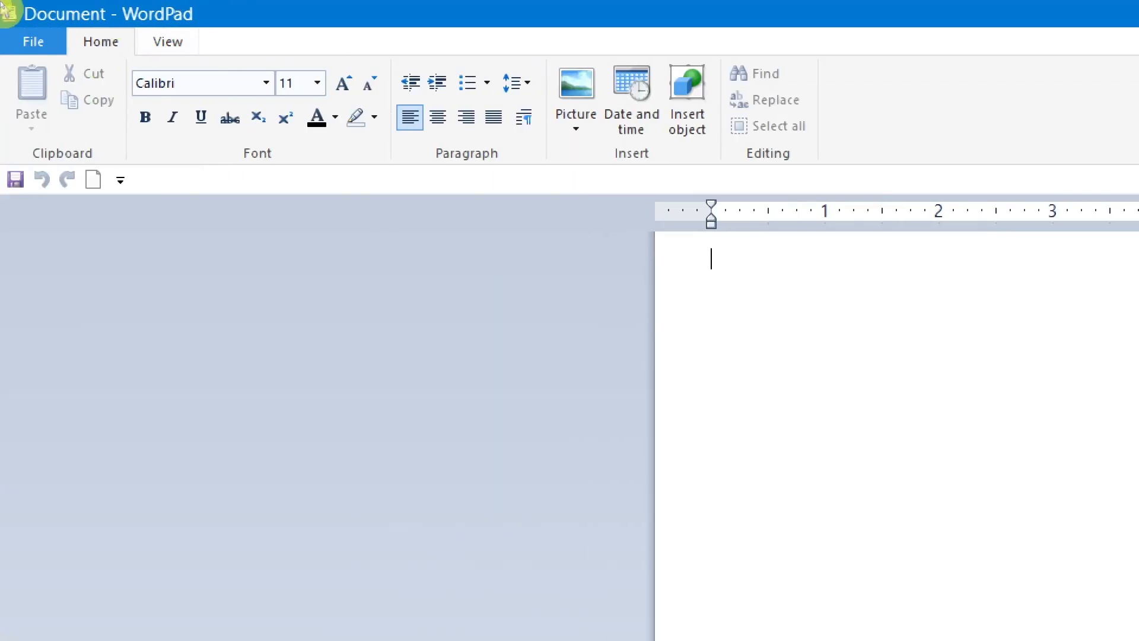
Step: Examine the available file commands, the recent documents and the Quick Access Toolbar's customization options
{"action": "left_click", "coordinate": [37, 41]}
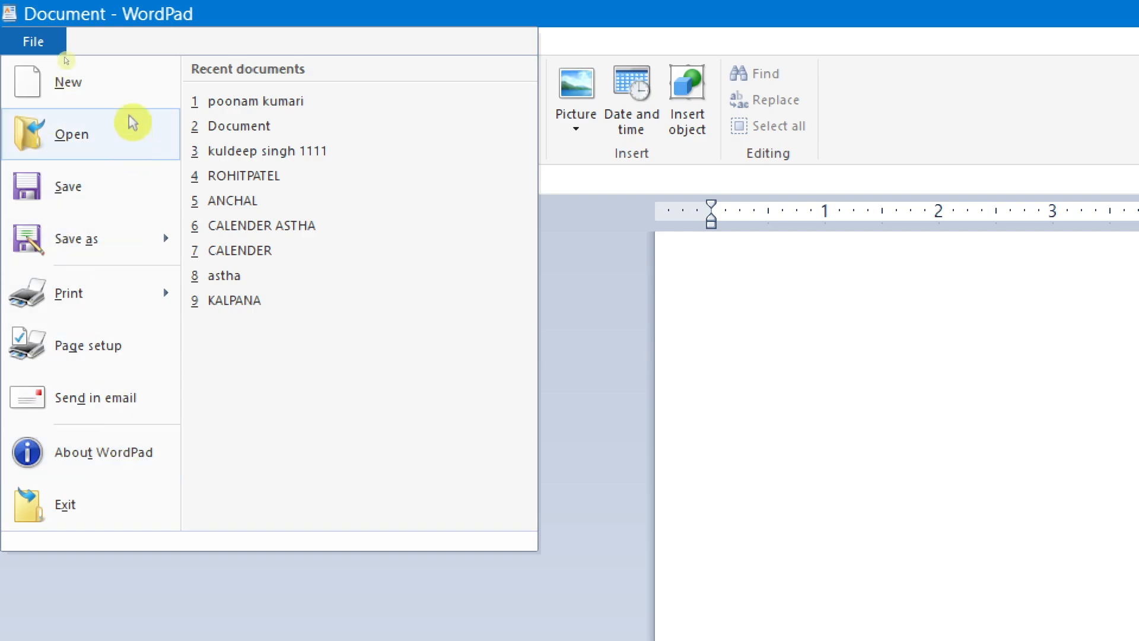
{"action": "left_click", "coordinate": [851, 314]}
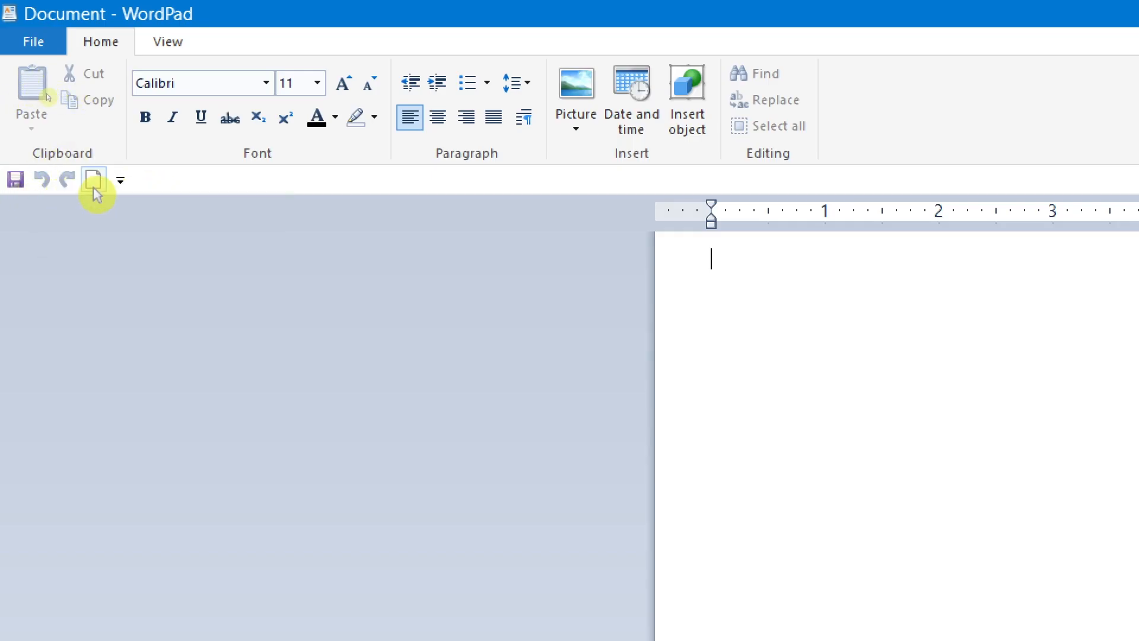
{"action": "left_click", "coordinate": [122, 180]}
{"action": "left_click", "coordinate": [558, 297]}
{"action": "left_click", "coordinate": [123, 180]}
{"action": "left_click", "coordinate": [471, 257]}
{"action": "left_click", "coordinate": [122, 180]}
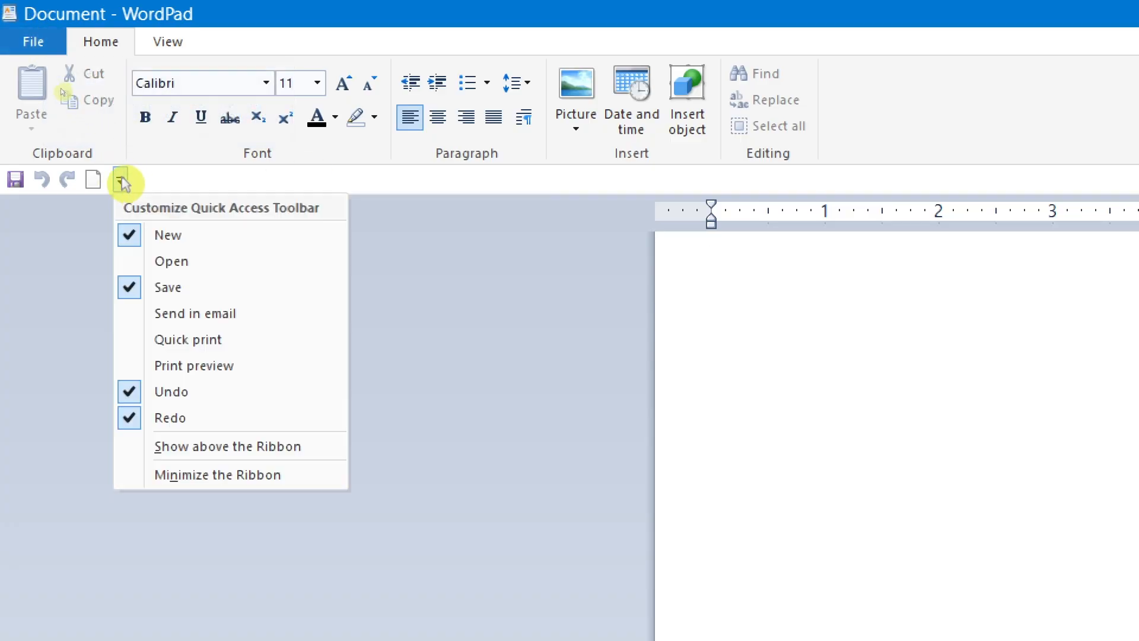
{"action": "left_click", "coordinate": [83, 256]}
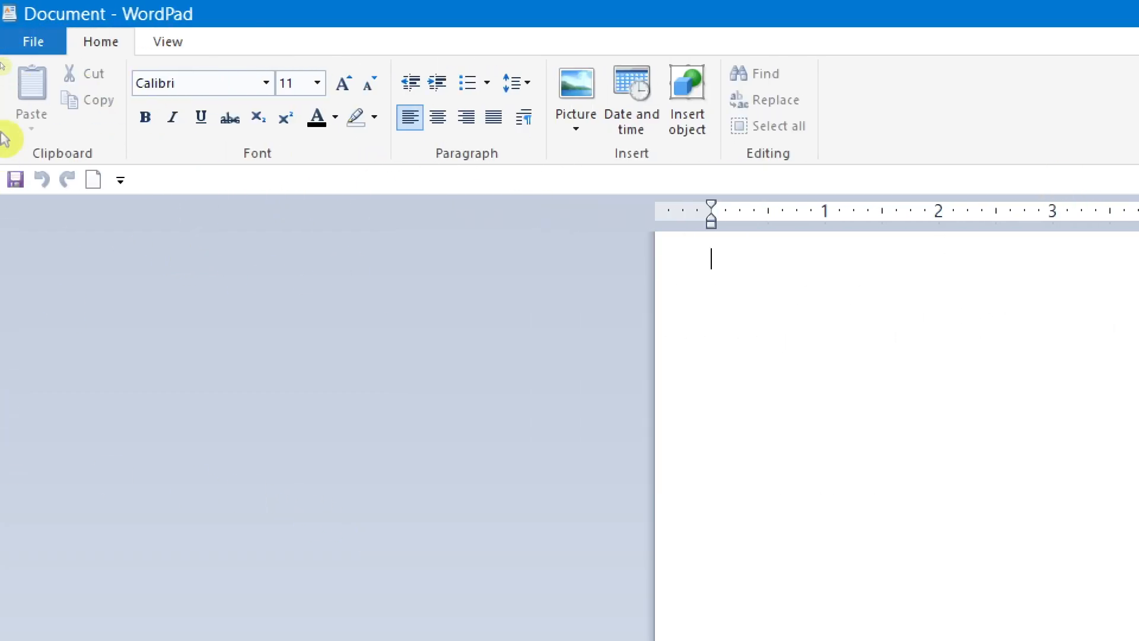
{"action": "left_click", "coordinate": [56, 36]}
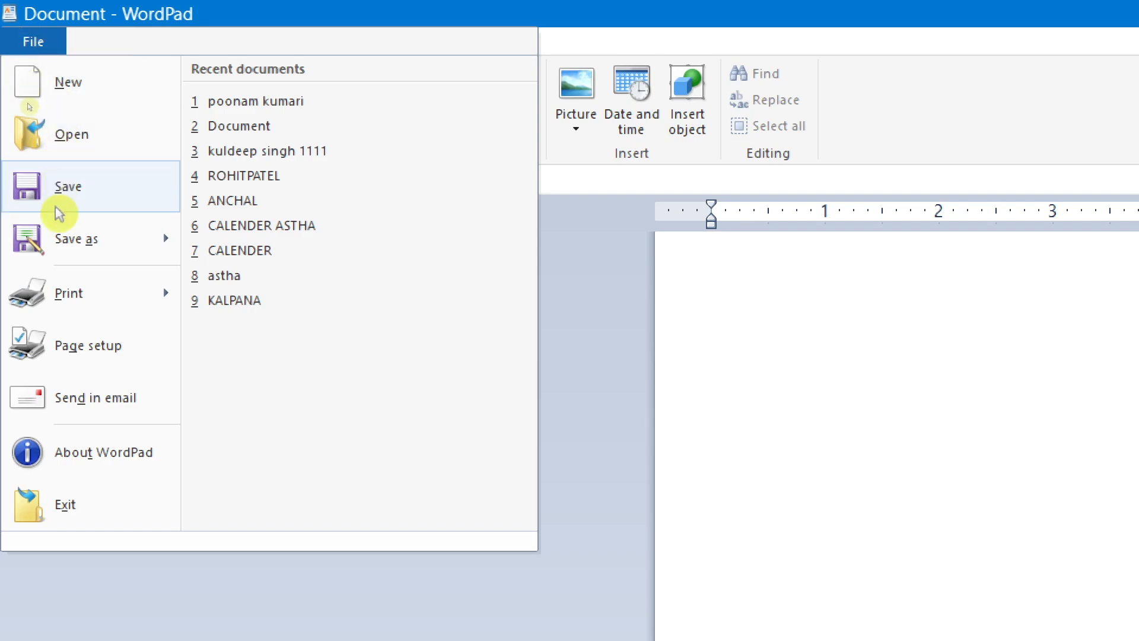
{"action": "left_click", "coordinate": [636, 277]}
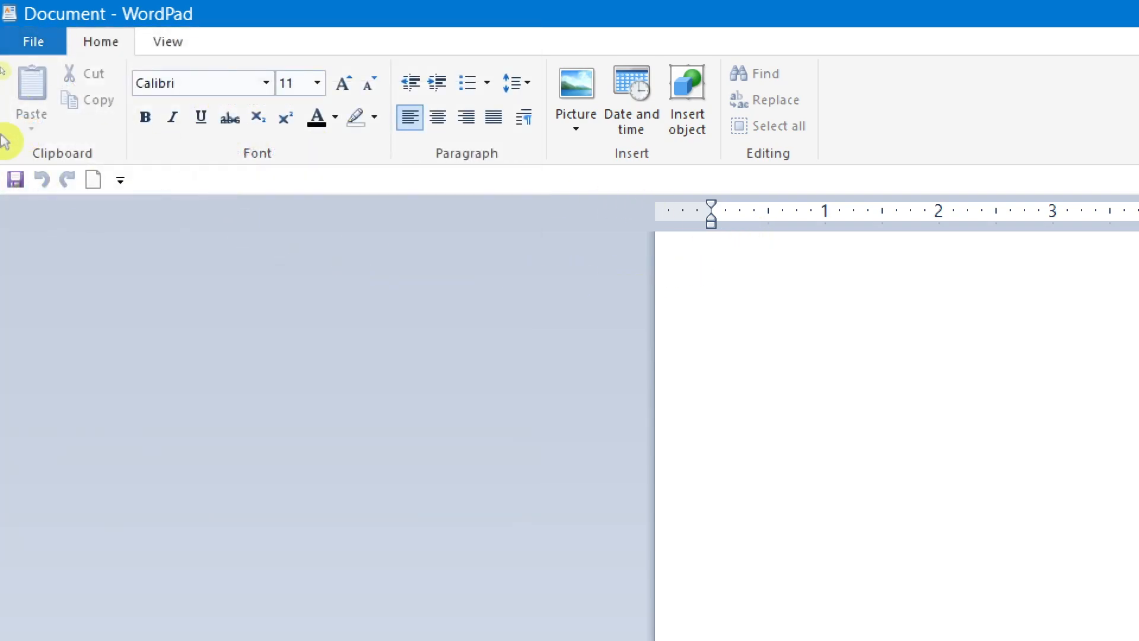
{"action": "left_click", "coordinate": [119, 183]}
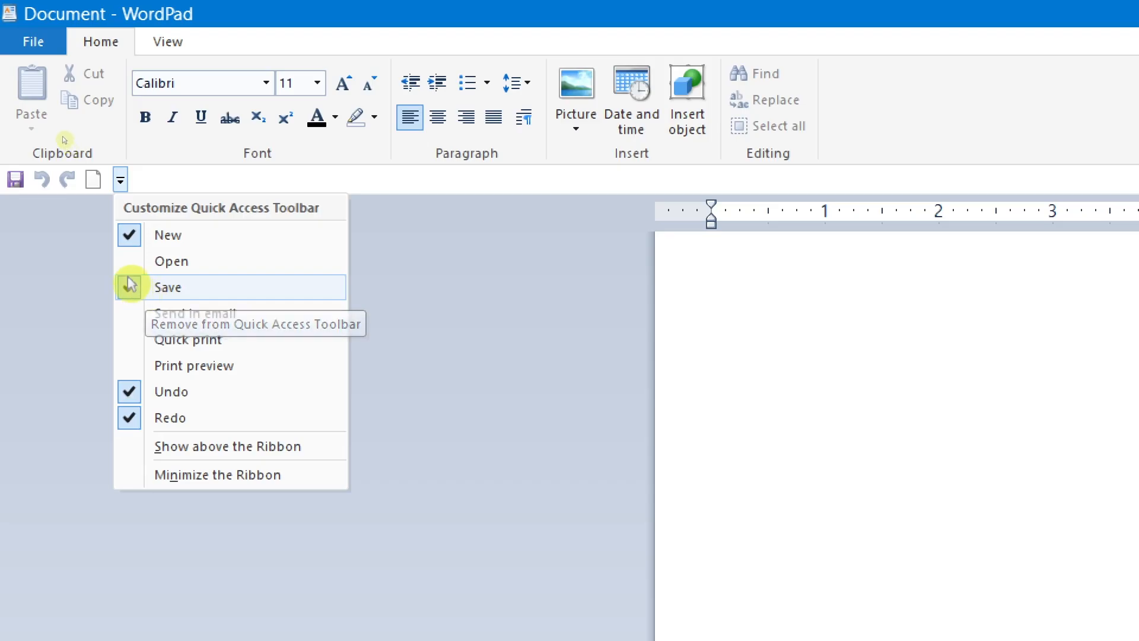
{"action": "left_click", "coordinate": [58, 264]}
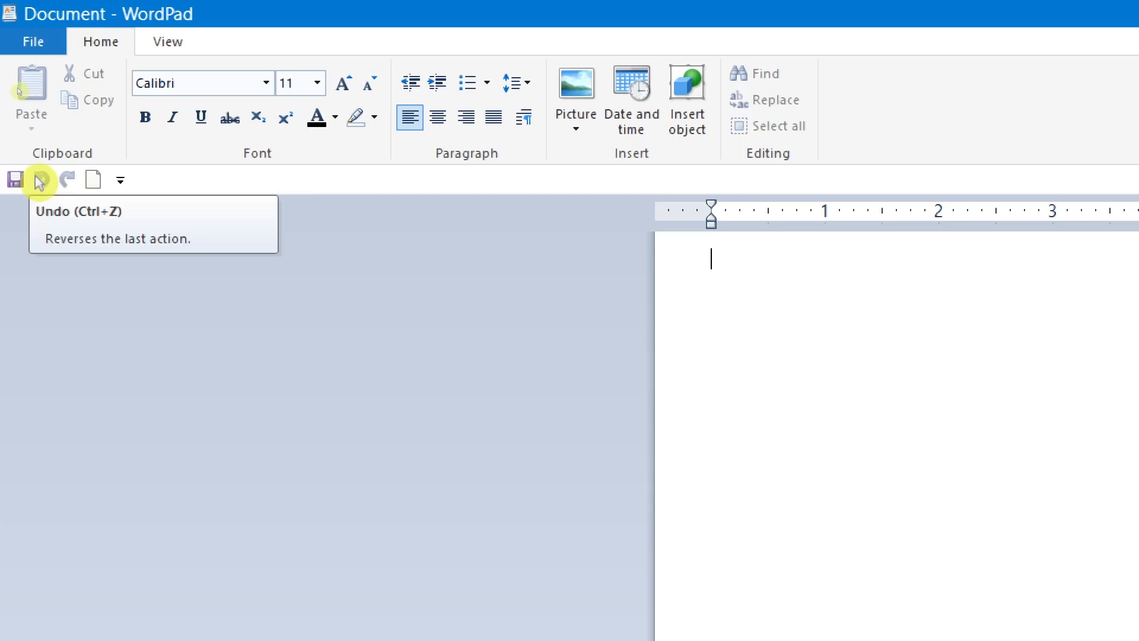
{"action": "key", "text": "ctrl+a"}
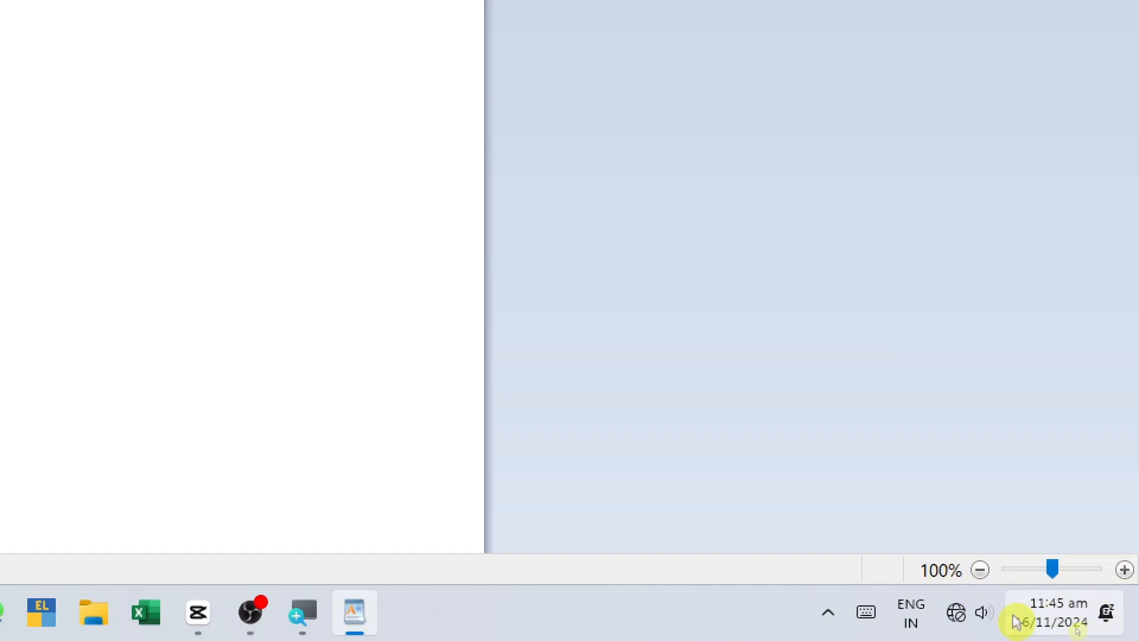
Step: Zoom the page in to 500% and bring it back to 100%
{"action": "left_click_drag", "start_coordinate": [1056, 569], "coordinate": [1120, 580]}
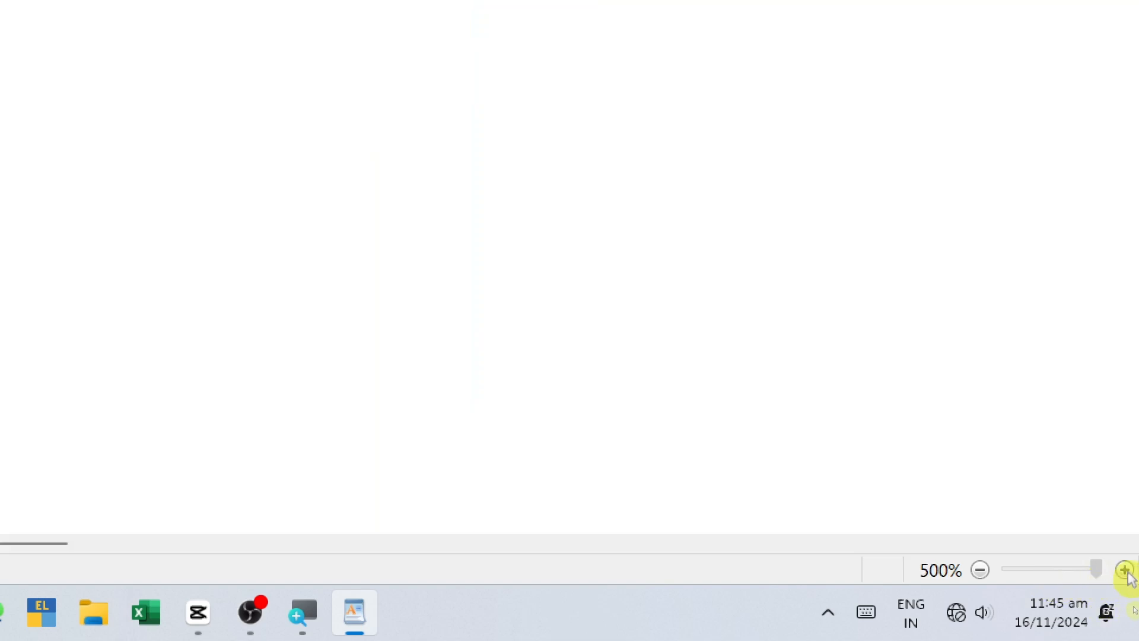
{"action": "left_click_drag", "start_coordinate": [1120, 580], "coordinate": [1053, 591]}
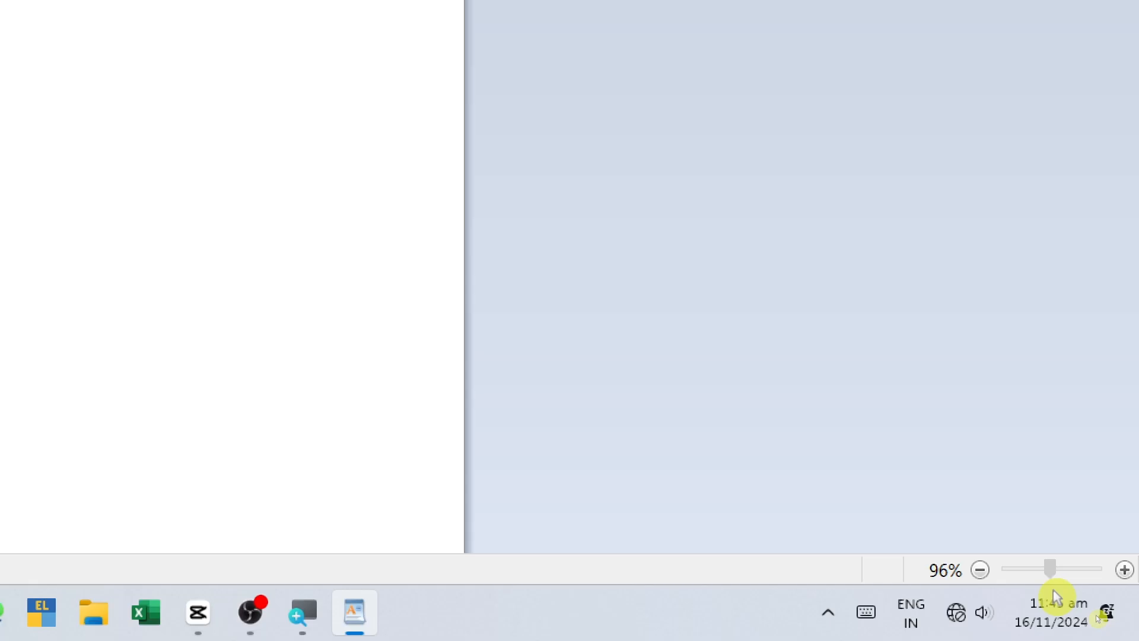
{"action": "left_click", "coordinate": [1124, 569]}
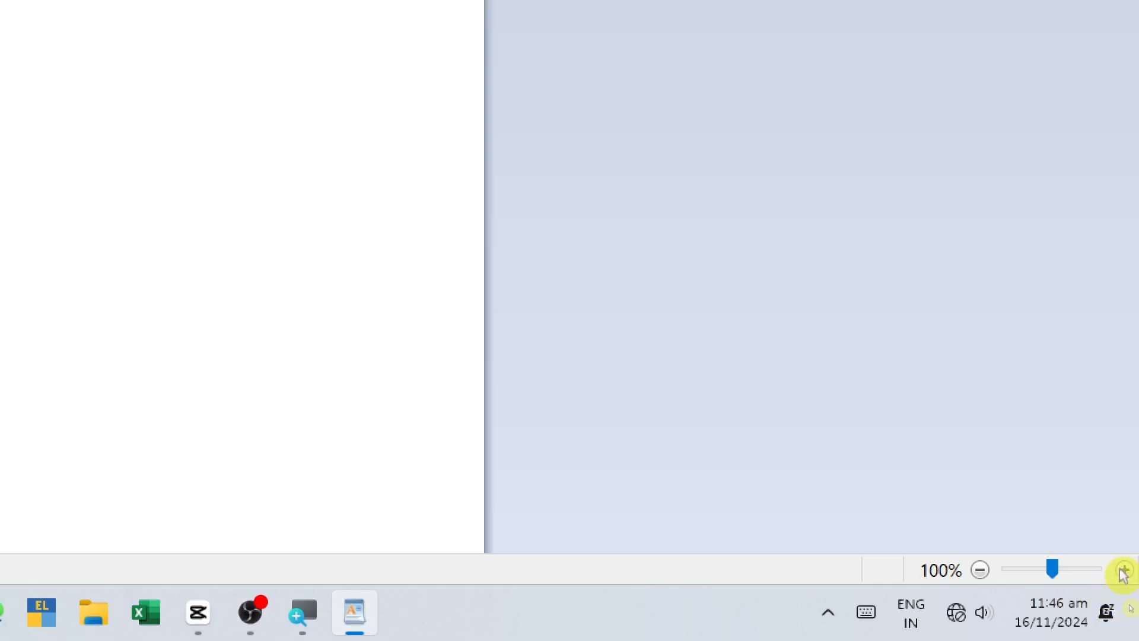
{"action": "left_click", "coordinate": [1124, 569]}
{"action": "left_click", "coordinate": [979, 569]}
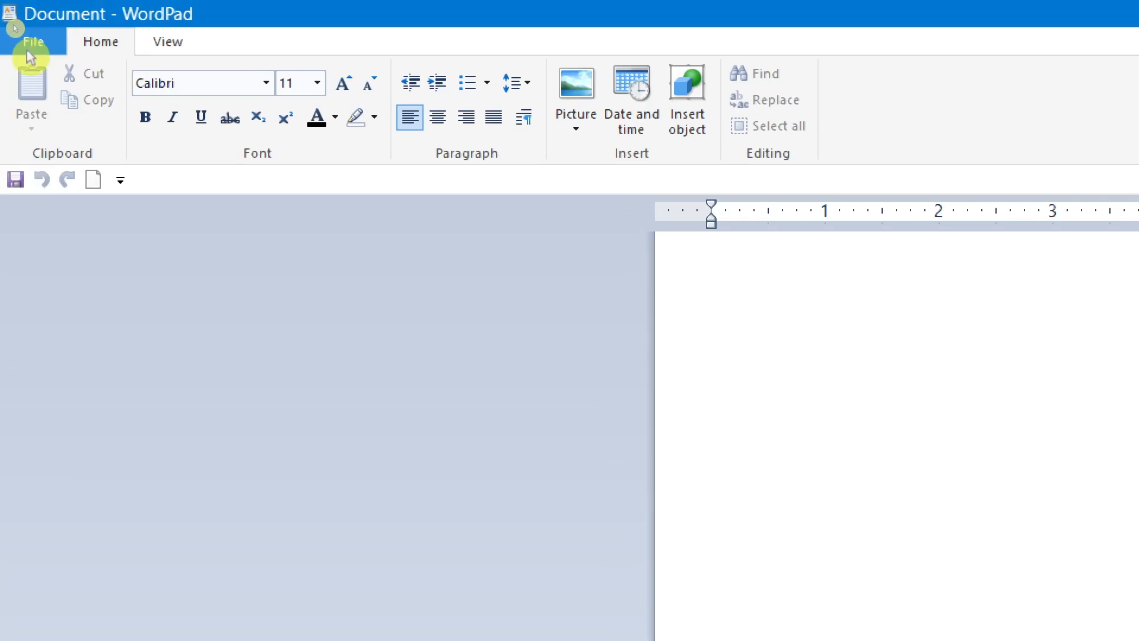
Step: Enter the sample text "odfigpodifg" in the blank document and select all of it
{"action": "left_click", "coordinate": [16, 20]}
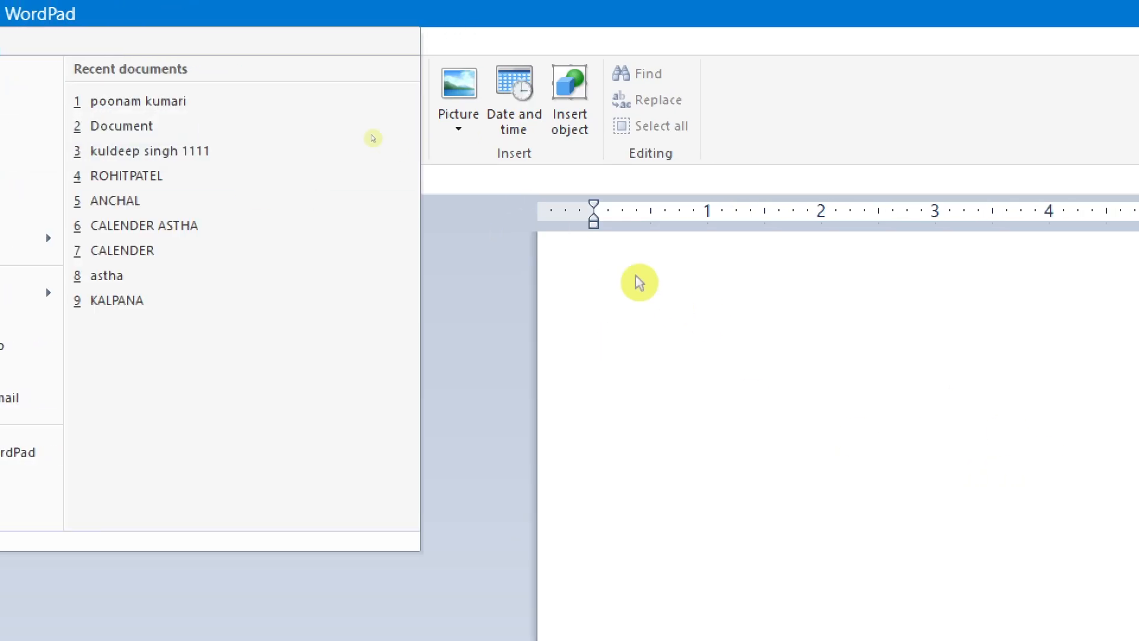
{"action": "left_click", "coordinate": [1011, 310]}
{"action": "type", "text": "odfigpodifg"}
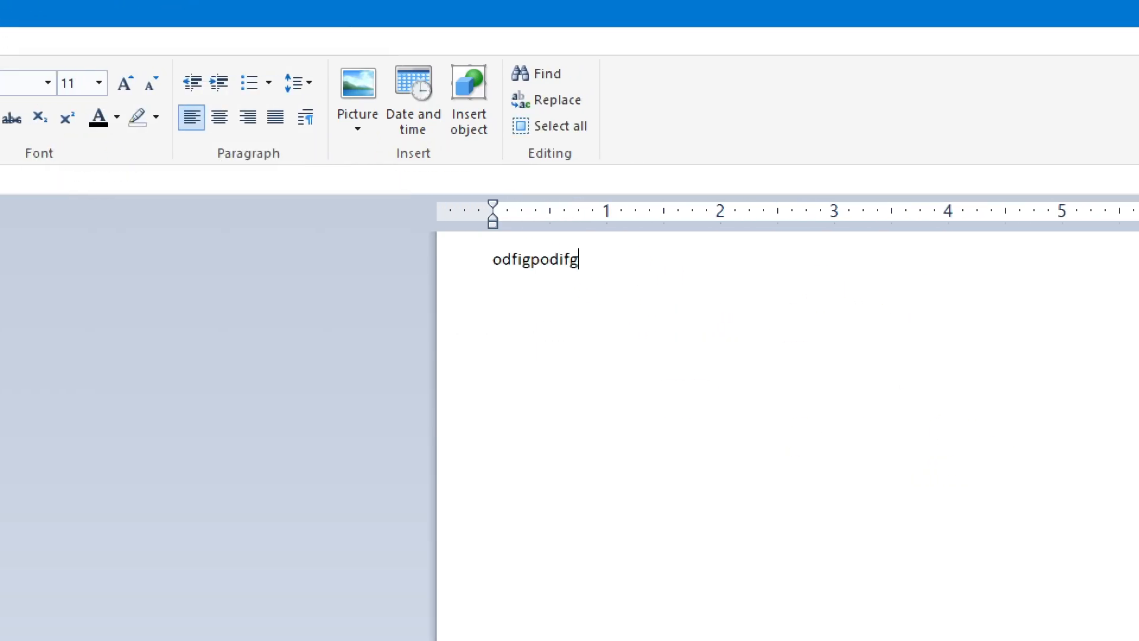
{"action": "key", "text": "ctrl+a"}
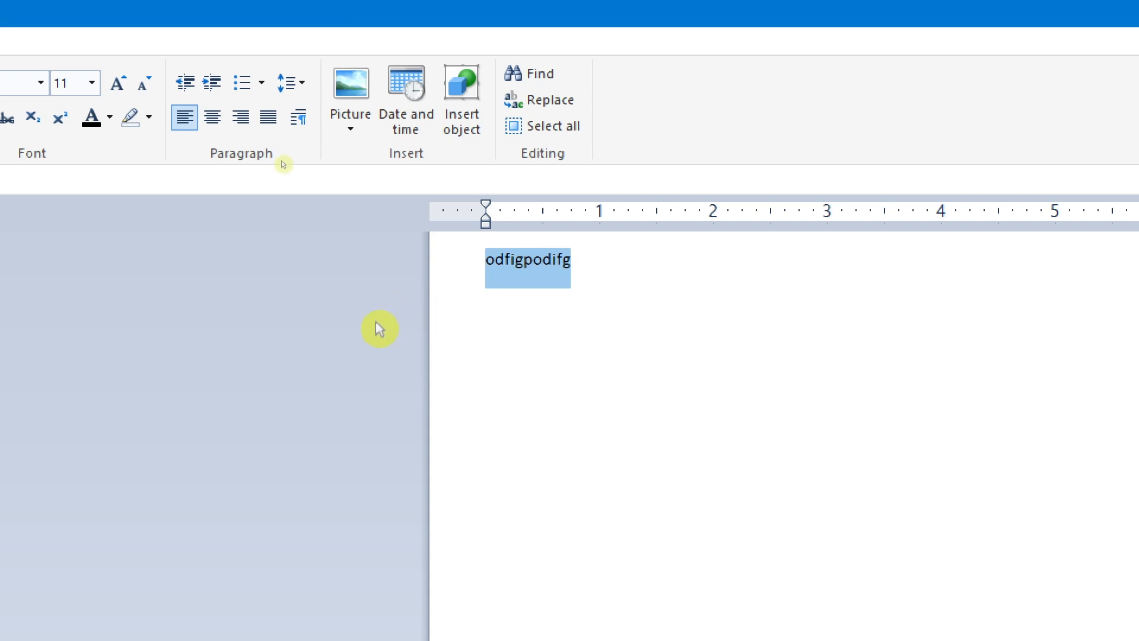
Step: Create a new blank document without saving the changes to the current one
{"action": "left_click", "coordinate": [27, 42]}
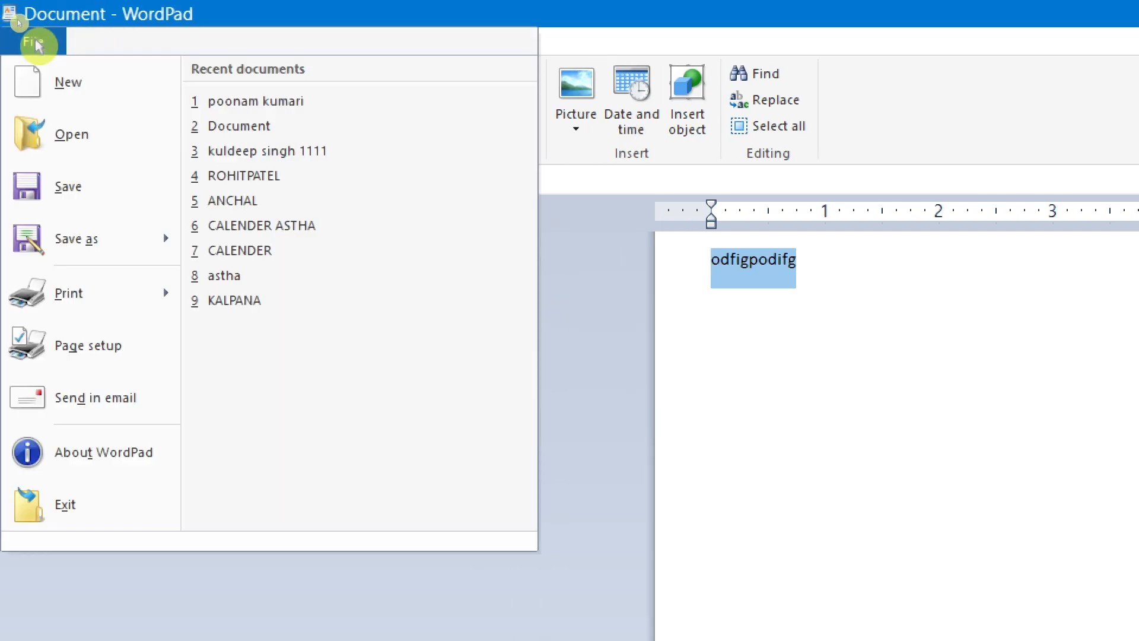
{"action": "left_click", "coordinate": [54, 86]}
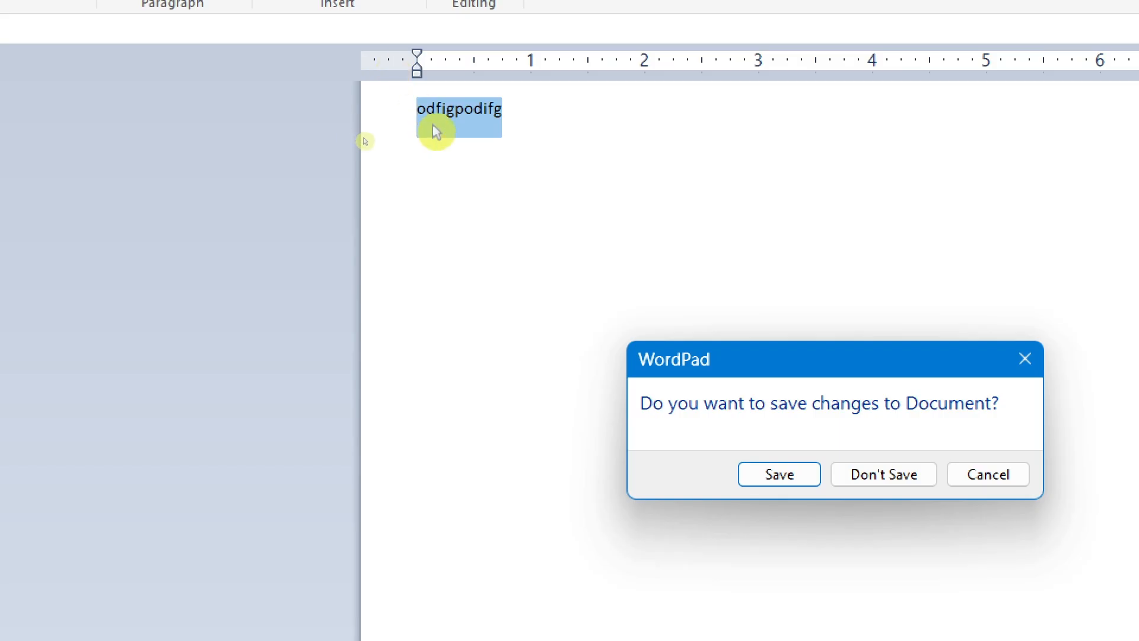
{"action": "left_click", "coordinate": [865, 483]}
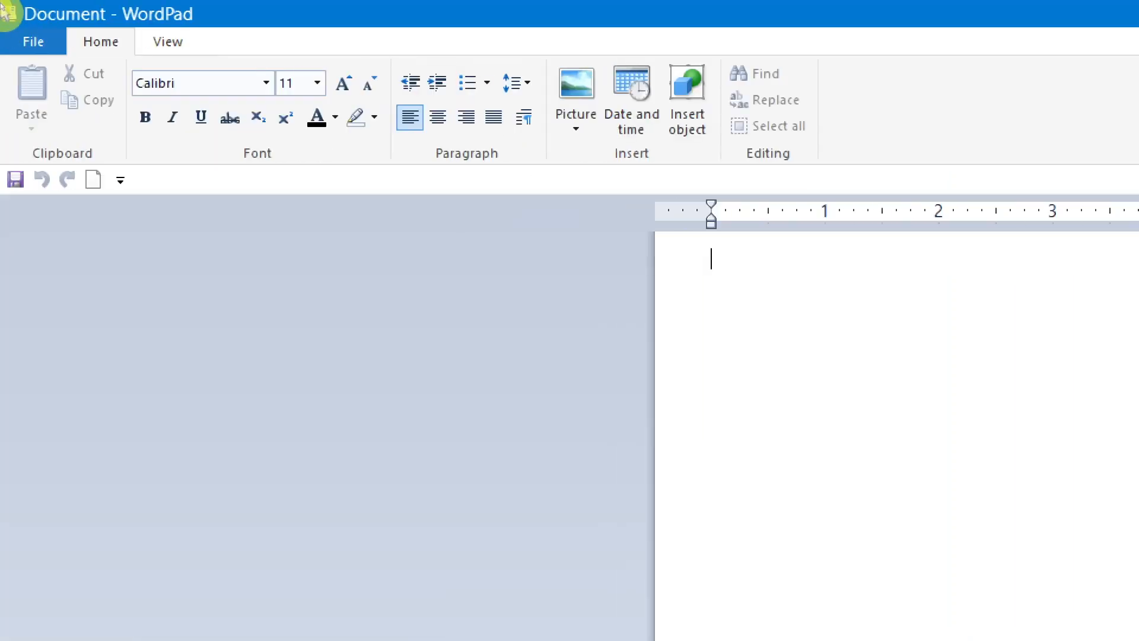
Step: Enter the sample text "dfugjdifjgfjfdijgiodfjgoidfjgodfjg" in the blank document
{"action": "left_click", "coordinate": [18, 18]}
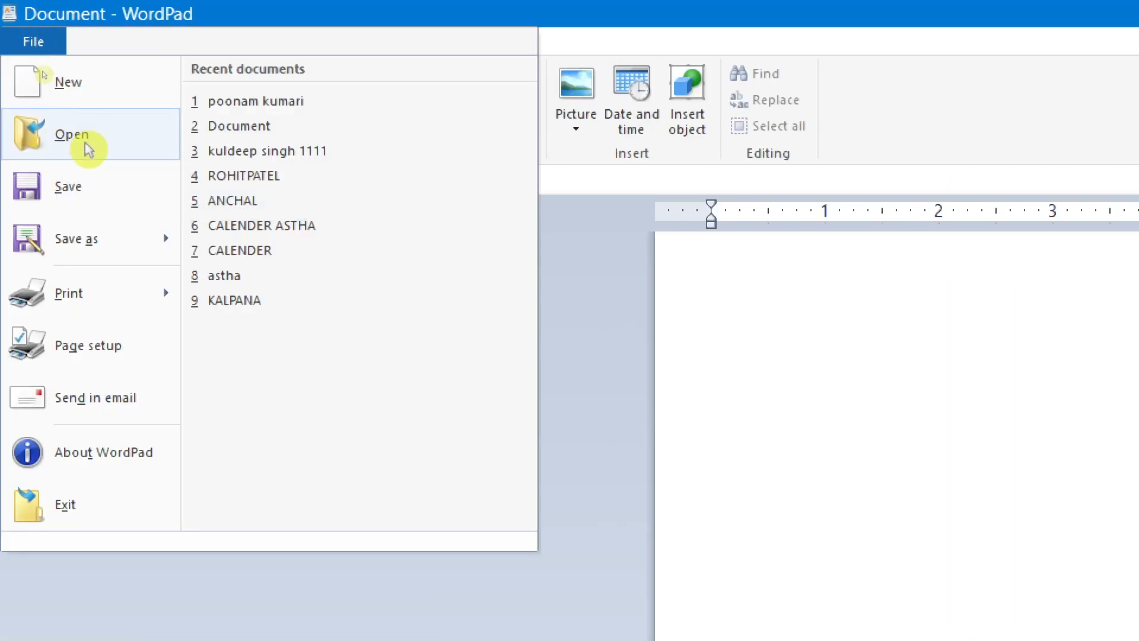
{"action": "left_click", "coordinate": [920, 359]}
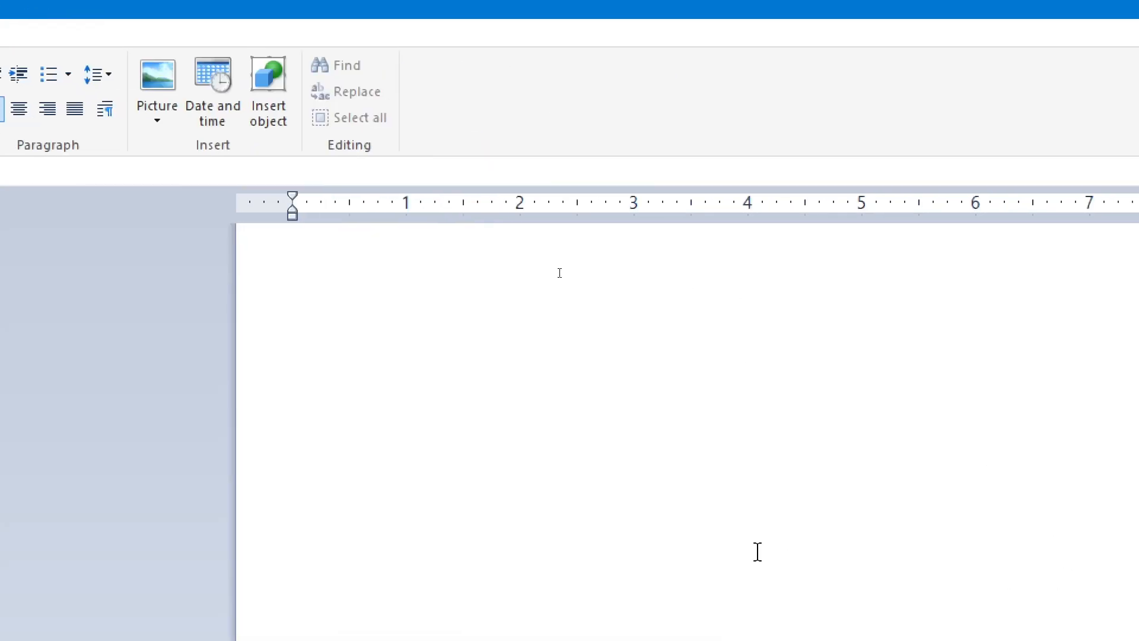
{"action": "type", "text": "dfugjdifjgfjfdijgiodfjgoidfjgodfj"}
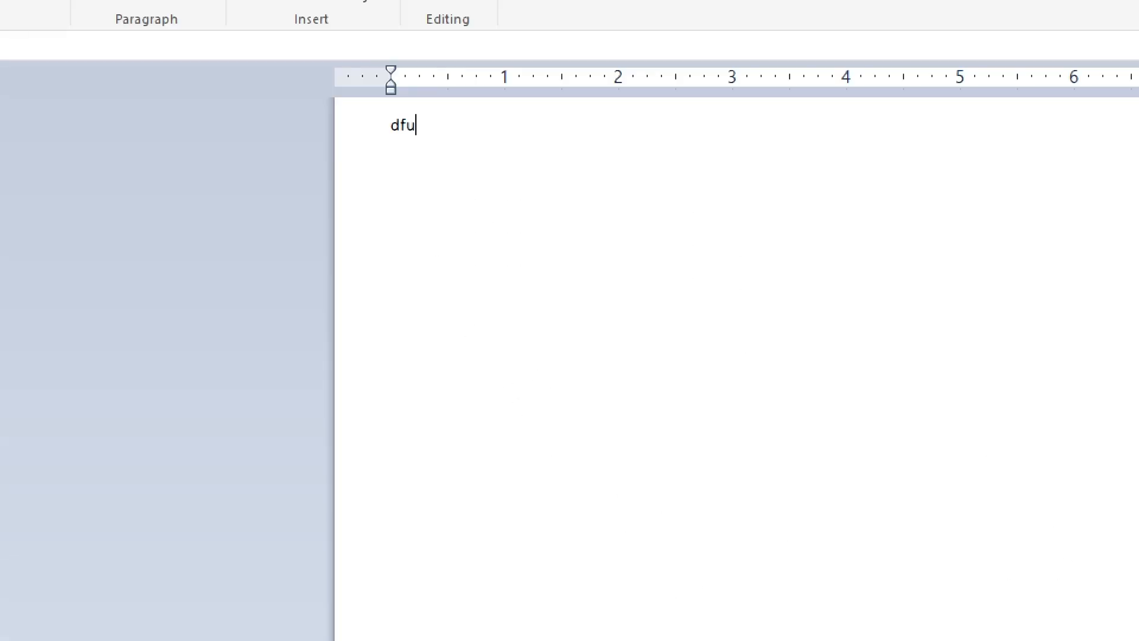
{"action": "type", "text": "g"}
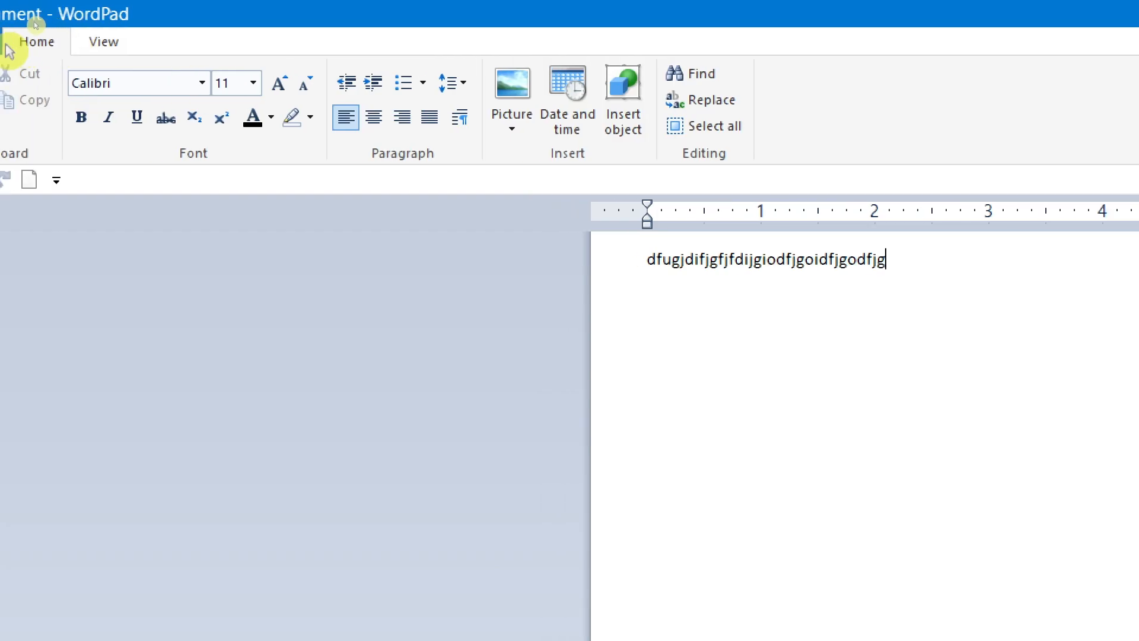
Step: Examine the folders and files offered for opening, starting from Documents, and leave without opening any file
{"action": "left_click", "coordinate": [10, 42]}
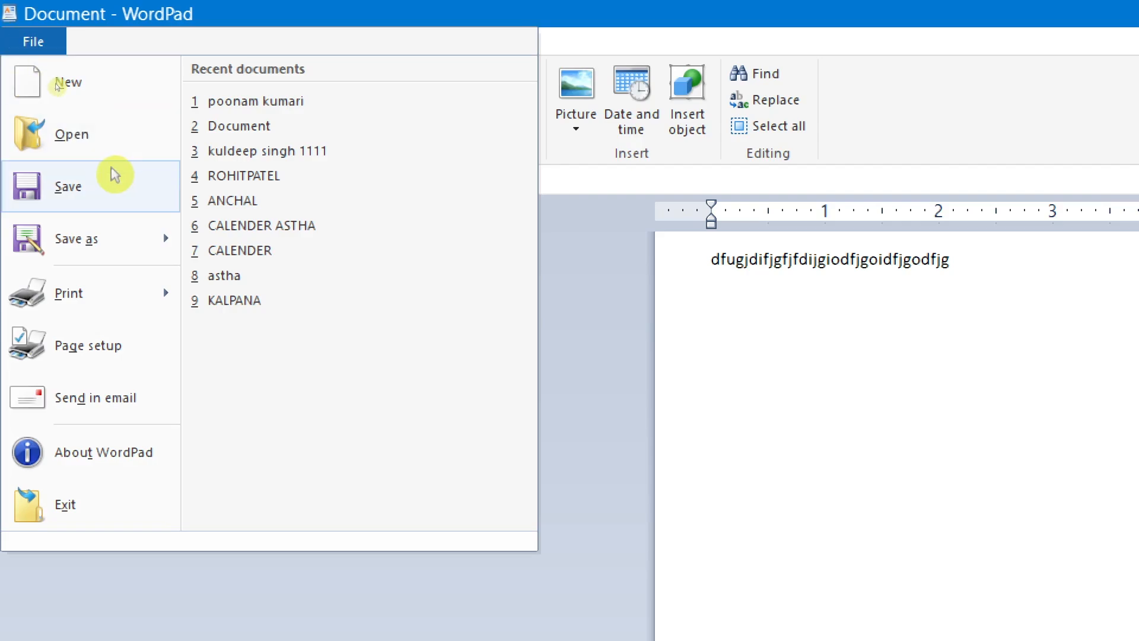
{"action": "left_click", "coordinate": [991, 374]}
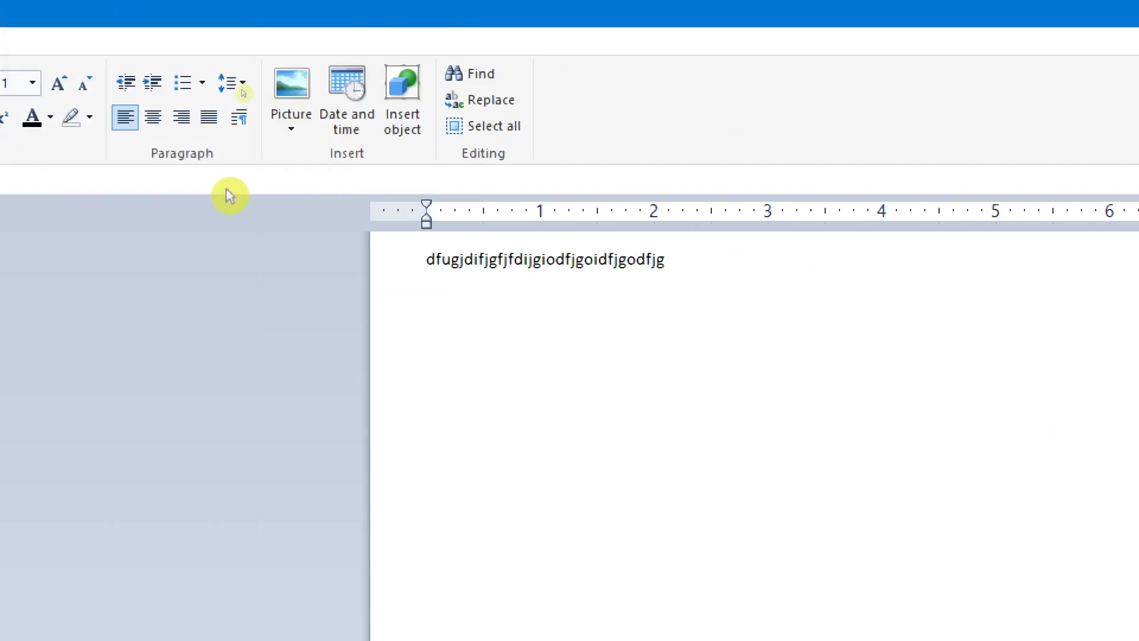
{"action": "left_click", "coordinate": [21, 36]}
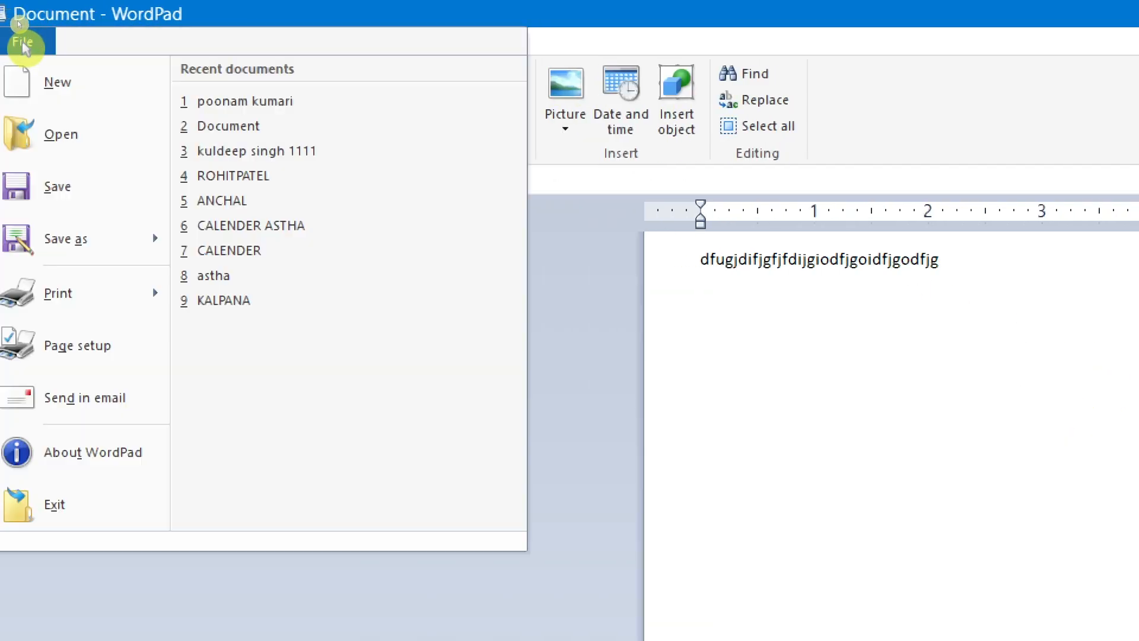
{"action": "left_click", "coordinate": [70, 143]}
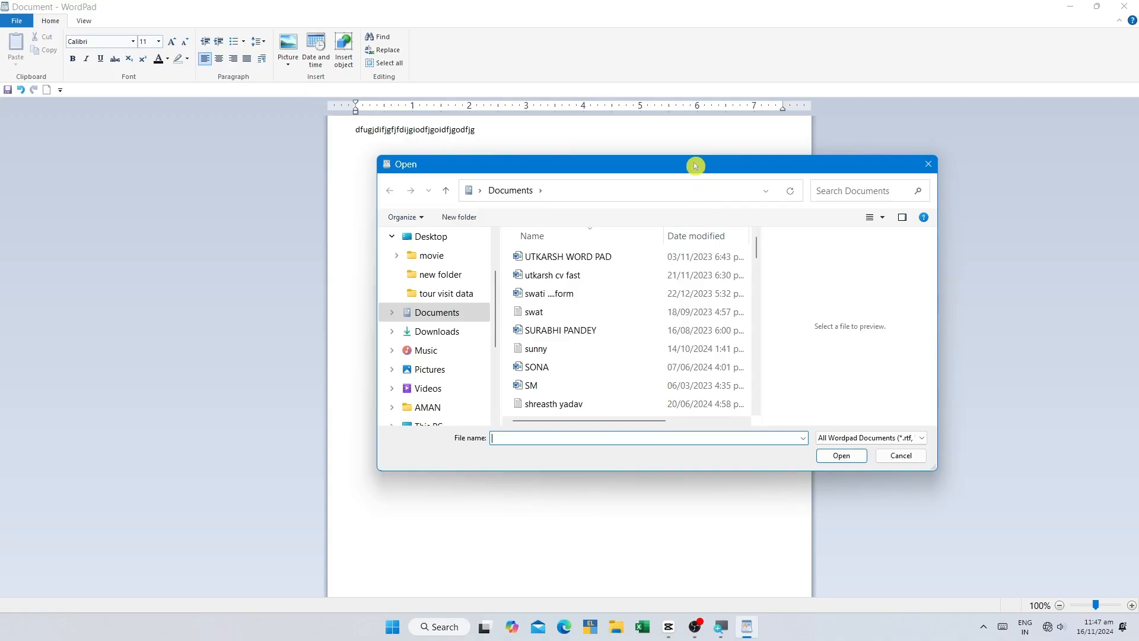
{"action": "left_click_drag", "start_coordinate": [694, 168], "coordinate": [455, 167]}
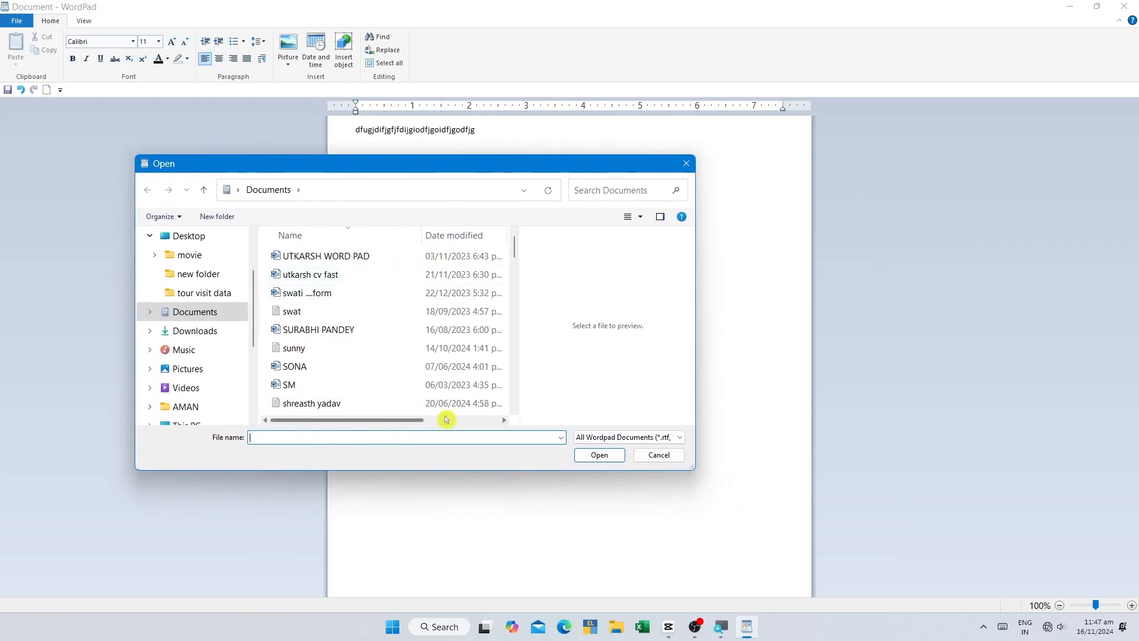
{"action": "scroll", "coordinate": [165, 283], "scroll_direction": "down", "scroll_amount": 3}
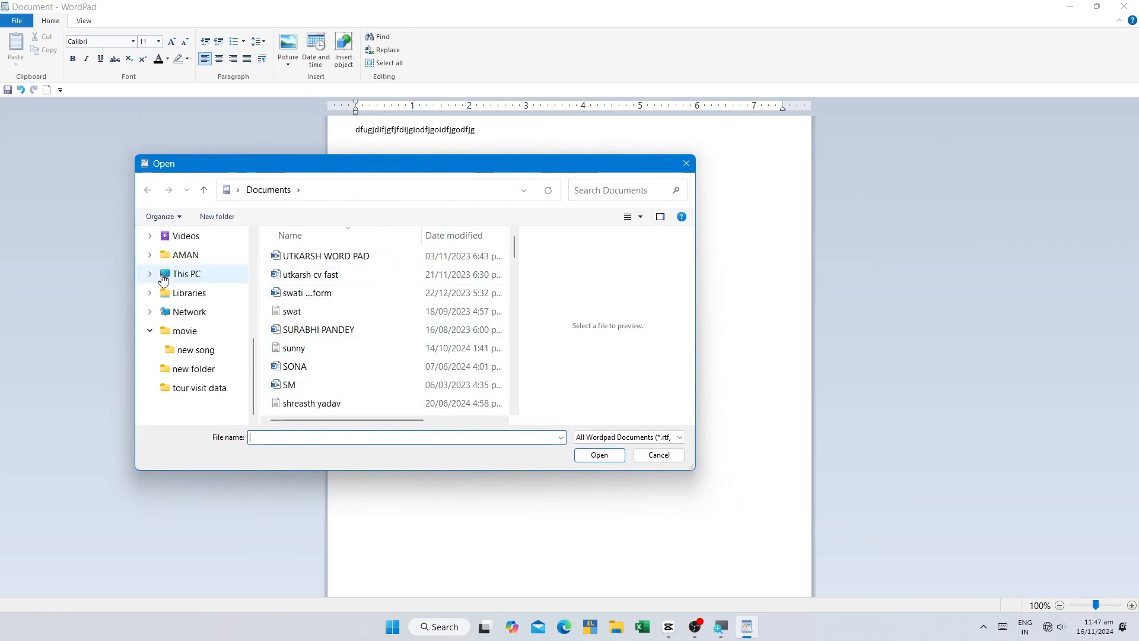
{"action": "scroll", "coordinate": [172, 318], "scroll_direction": "up", "scroll_amount": 2}
{"action": "scroll", "coordinate": [172, 317], "scroll_direction": "down", "scroll_amount": 2}
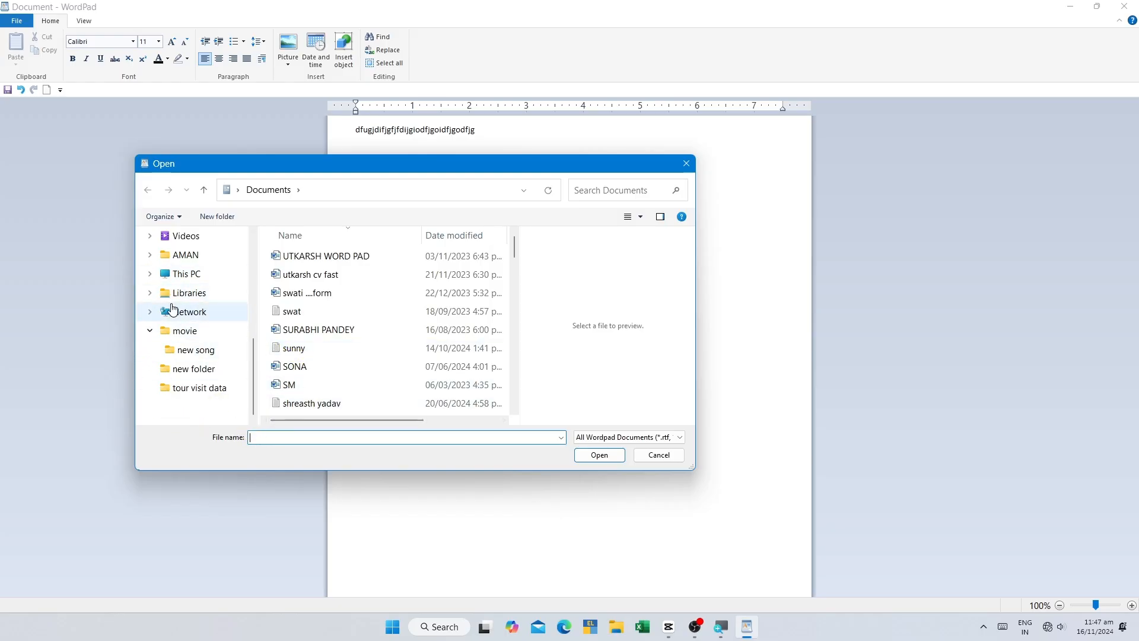
{"action": "scroll", "coordinate": [173, 307], "scroll_direction": "up", "scroll_amount": 4}
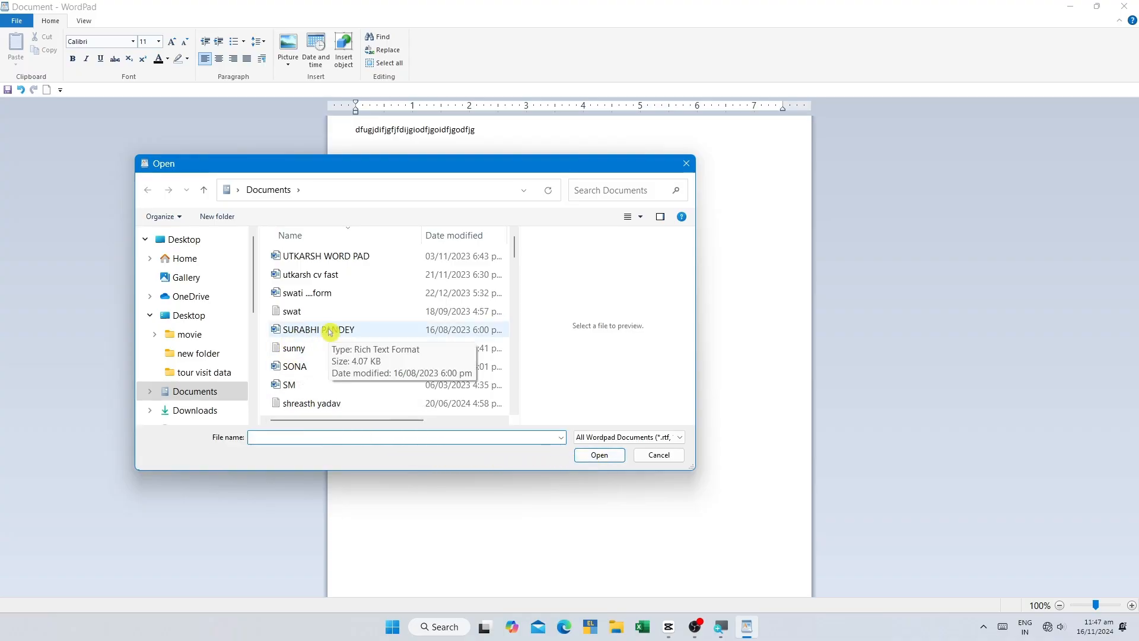
{"action": "scroll", "coordinate": [342, 330], "scroll_direction": "down", "scroll_amount": 2}
{"action": "scroll", "coordinate": [343, 330], "scroll_direction": "up", "scroll_amount": 2}
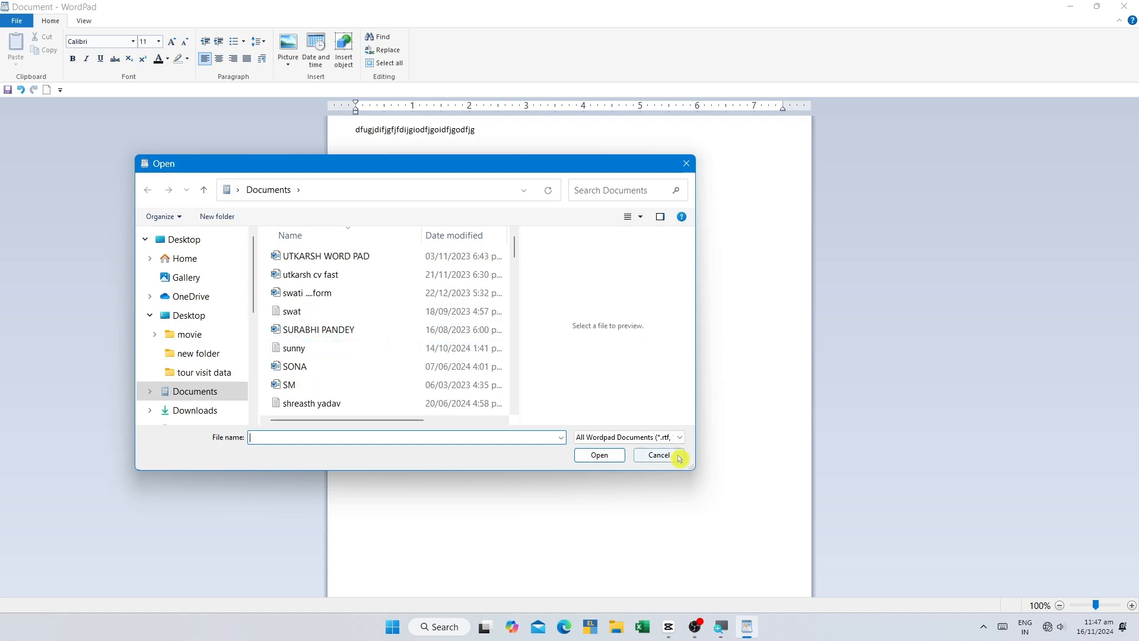
{"action": "left_click", "coordinate": [679, 457]}
Step: Add the lines "jdfjfjkdgjsdkf;lg", "df'gkdfkg;ldsfkg" and "dsfgjkdf;jg;dsfljg" below the existing text
{"action": "double_click", "coordinate": [501, 130]}
{"action": "left_click", "coordinate": [501, 130]}
{"action": "key", "text": "Return"}
{"action": "type", "text": "jdfjfjkdgjsdkf;lg df'gkdfkg;ldsfkg dsfgjkdf;jg;dsfljg"}
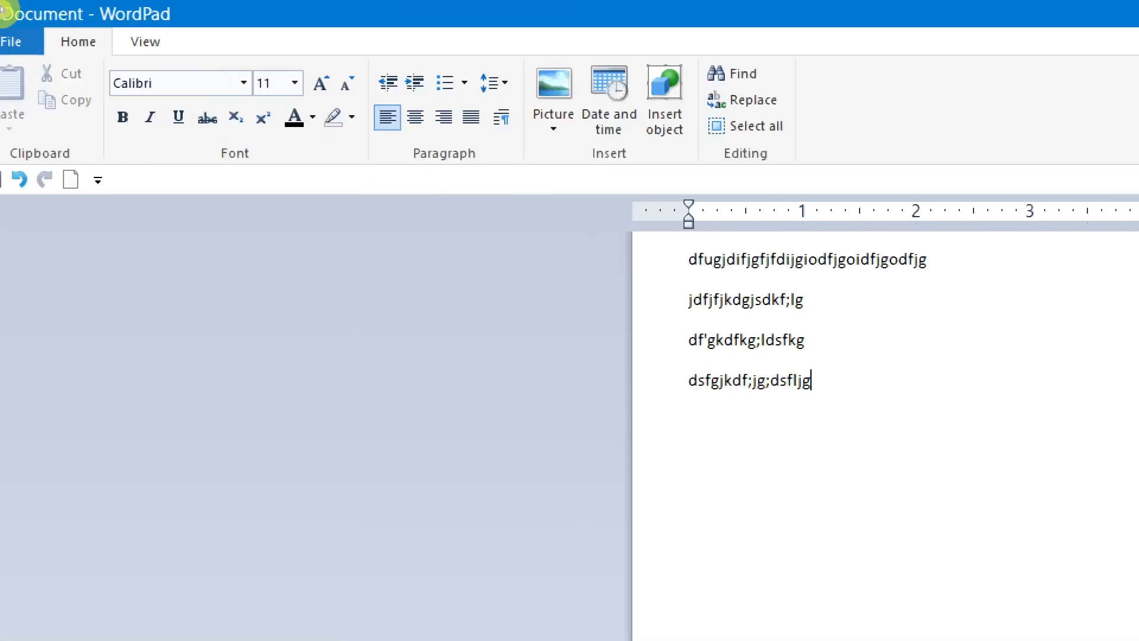
Step: Save the document to the Desktop in Rich Text Format under the file name "ak"
{"action": "left_click", "coordinate": [17, 21]}
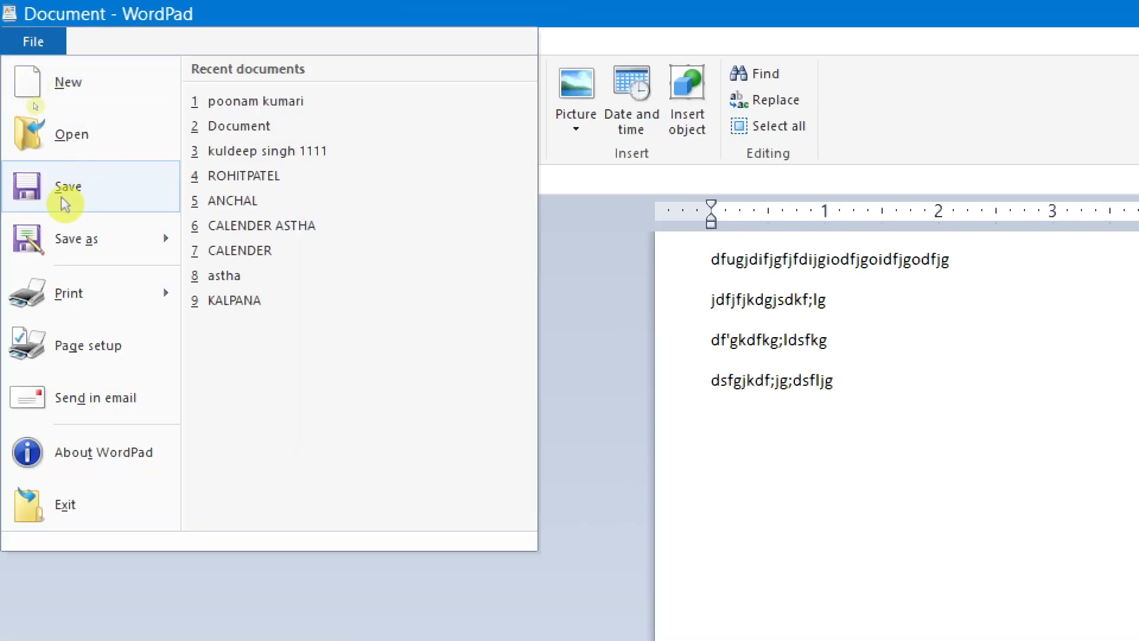
{"action": "left_click", "coordinate": [90, 187]}
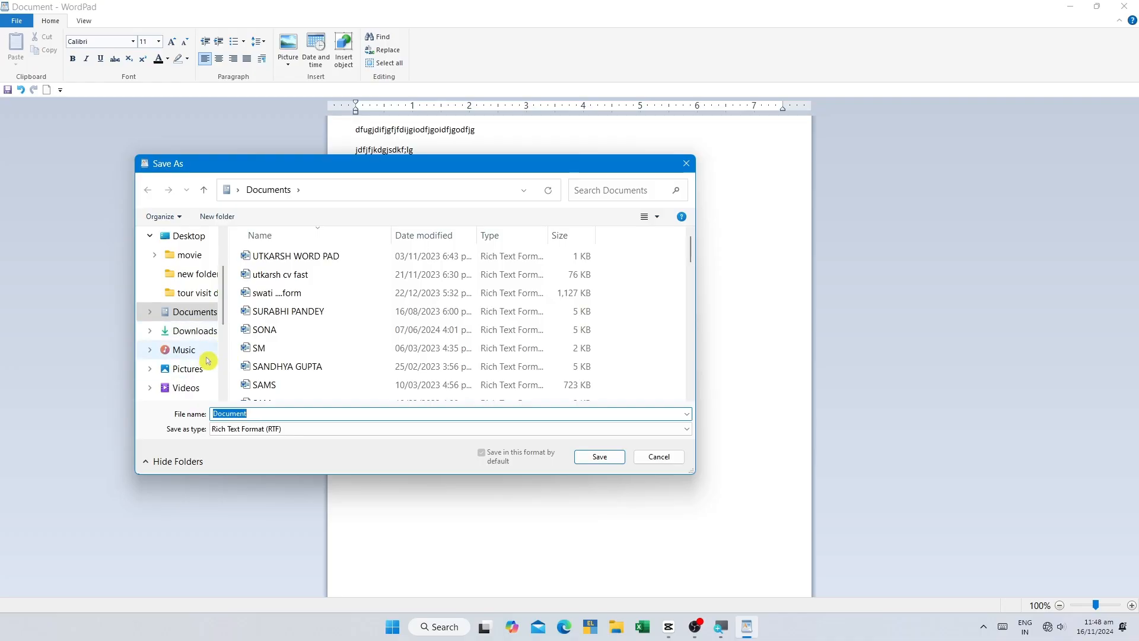
{"action": "scroll", "coordinate": [198, 356], "scroll_direction": "up", "scroll_amount": 2}
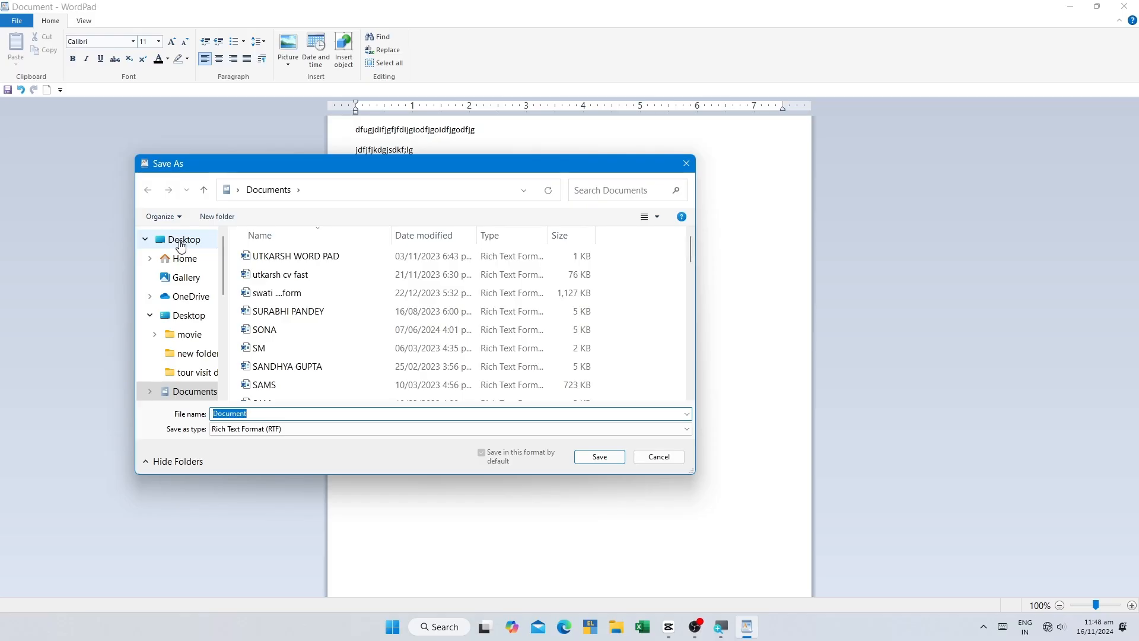
{"action": "left_click", "coordinate": [173, 242]}
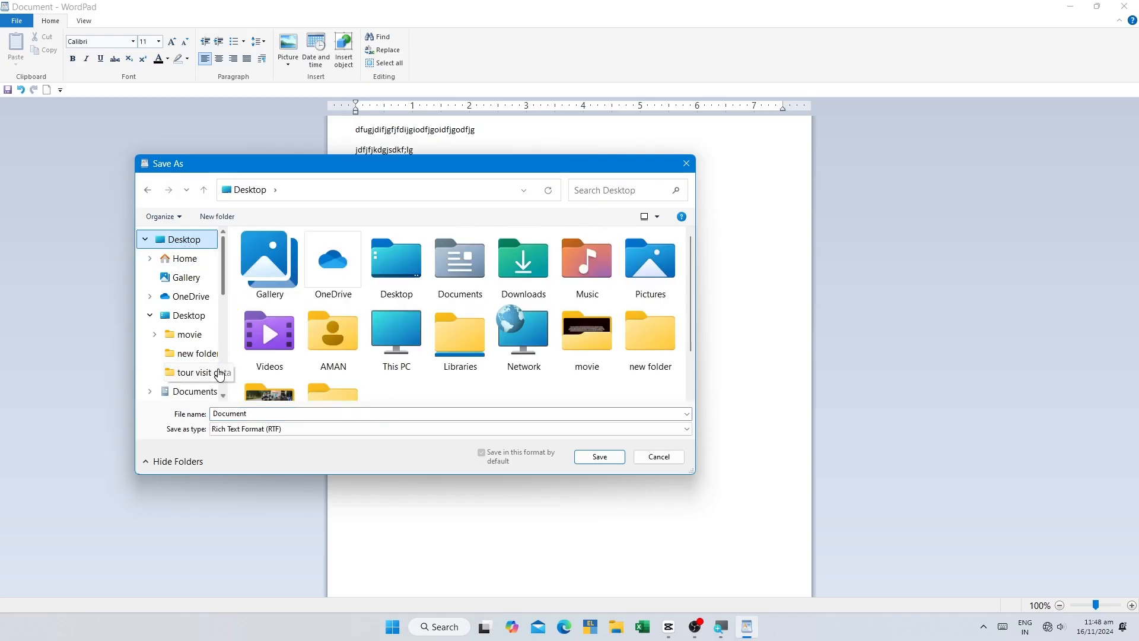
{"action": "left_click", "coordinate": [222, 427]}
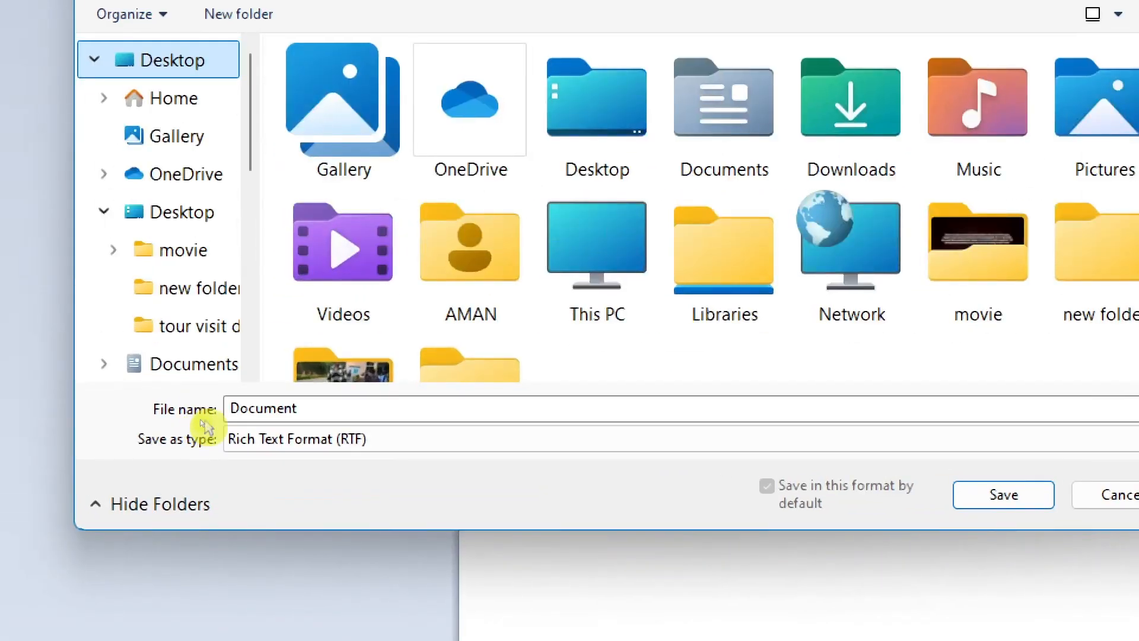
{"action": "double_click", "coordinate": [265, 413]}
{"action": "key", "text": "BackSpace"}
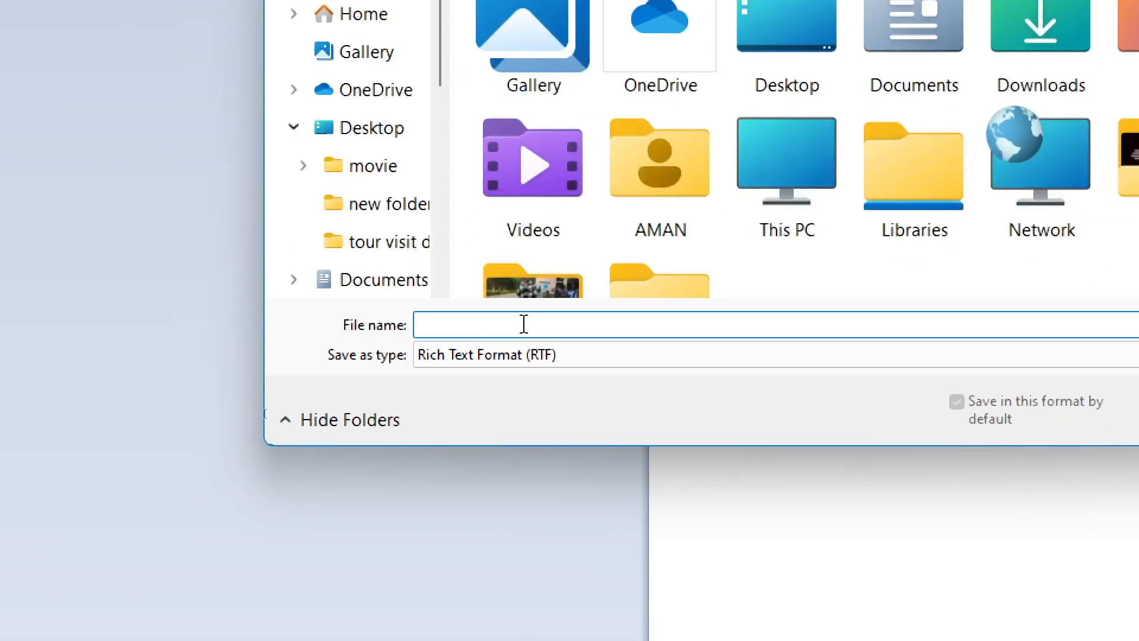
{"action": "type", "text": "ak"}
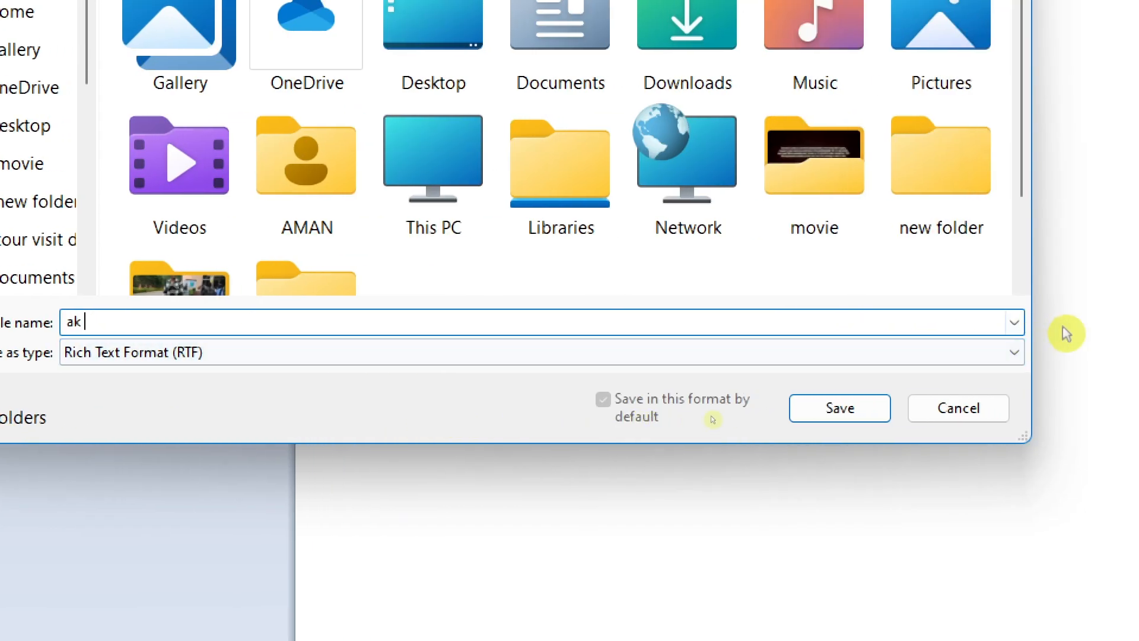
{"action": "left_click", "coordinate": [838, 409]}
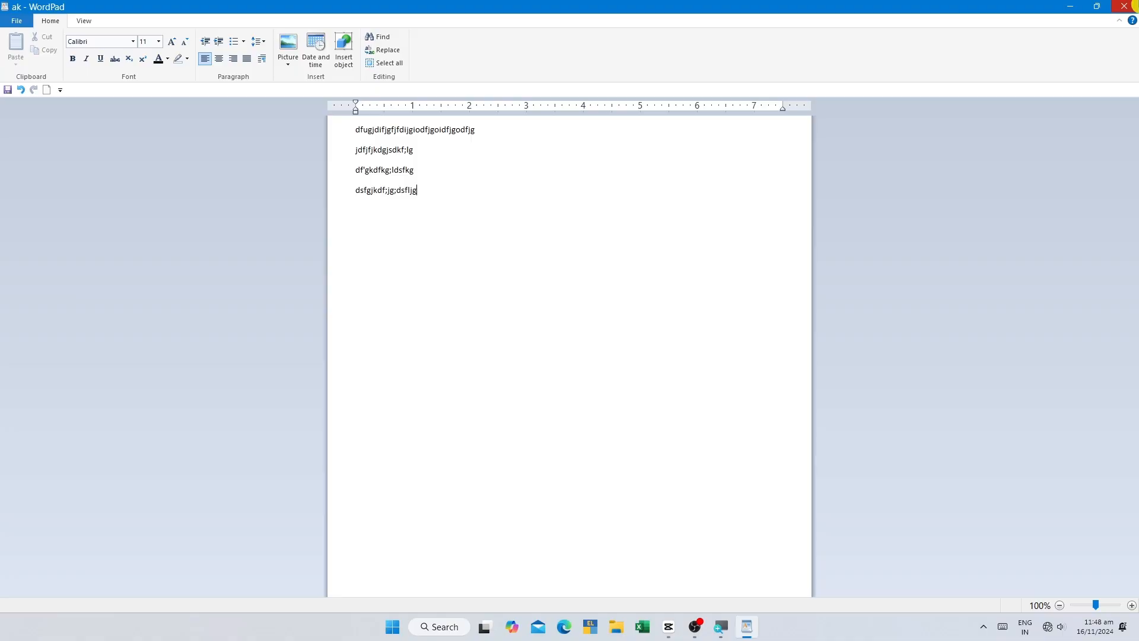
Step: Close the saved document and relaunch WordPad from the desktop
{"action": "left_click", "coordinate": [1126, 7]}
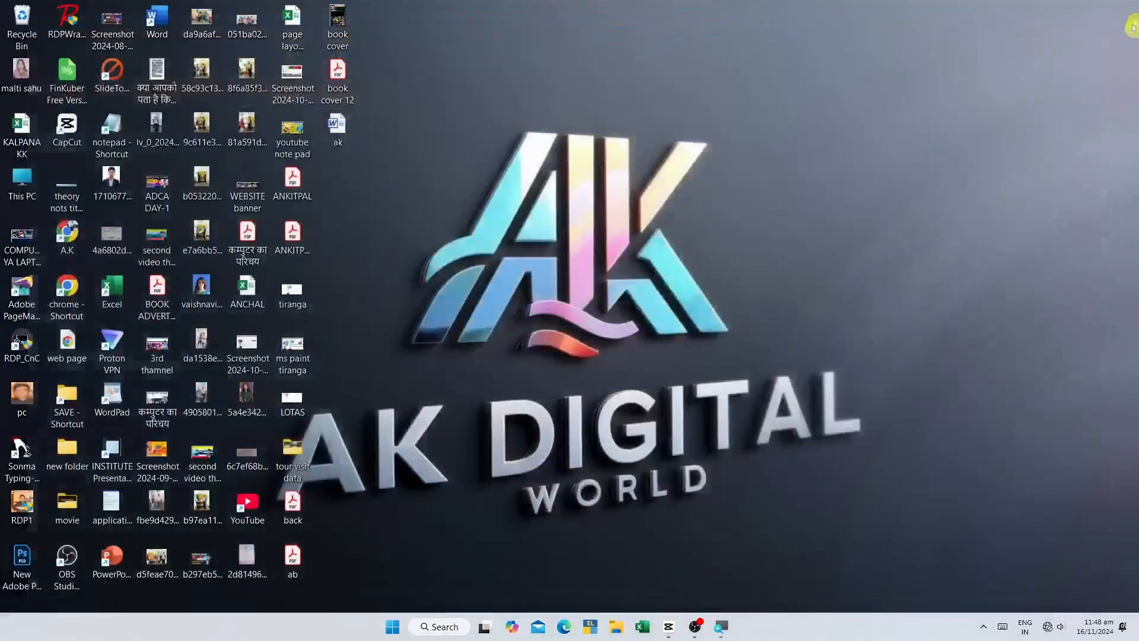
{"action": "right_click", "coordinate": [650, 52]}
{"action": "left_click", "coordinate": [683, 104]}
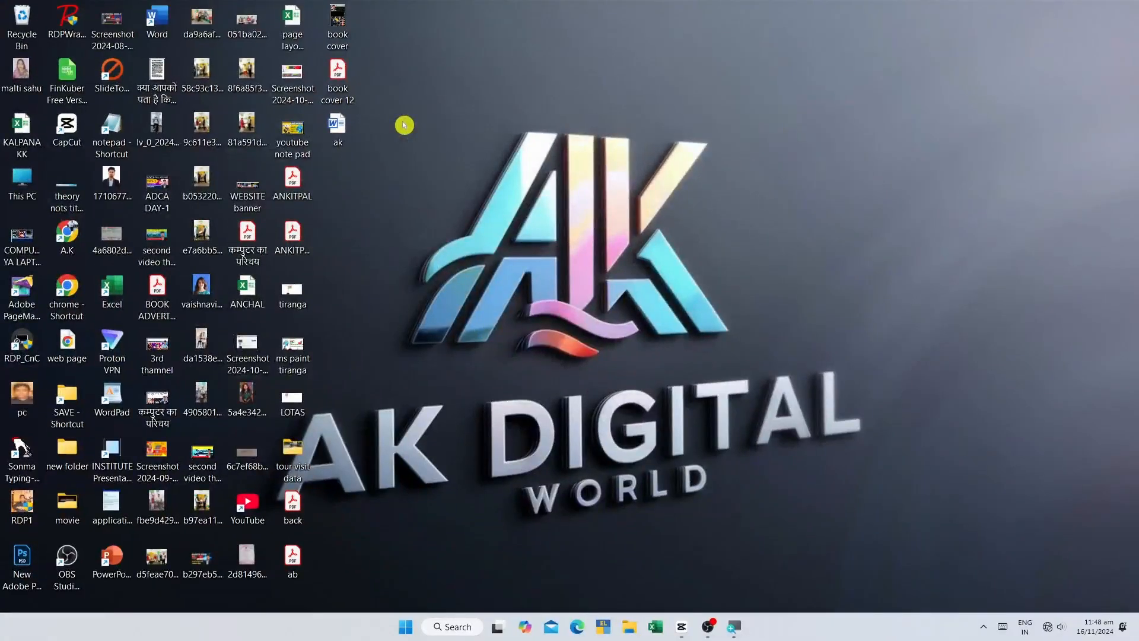
{"action": "double_click", "coordinate": [120, 393]}
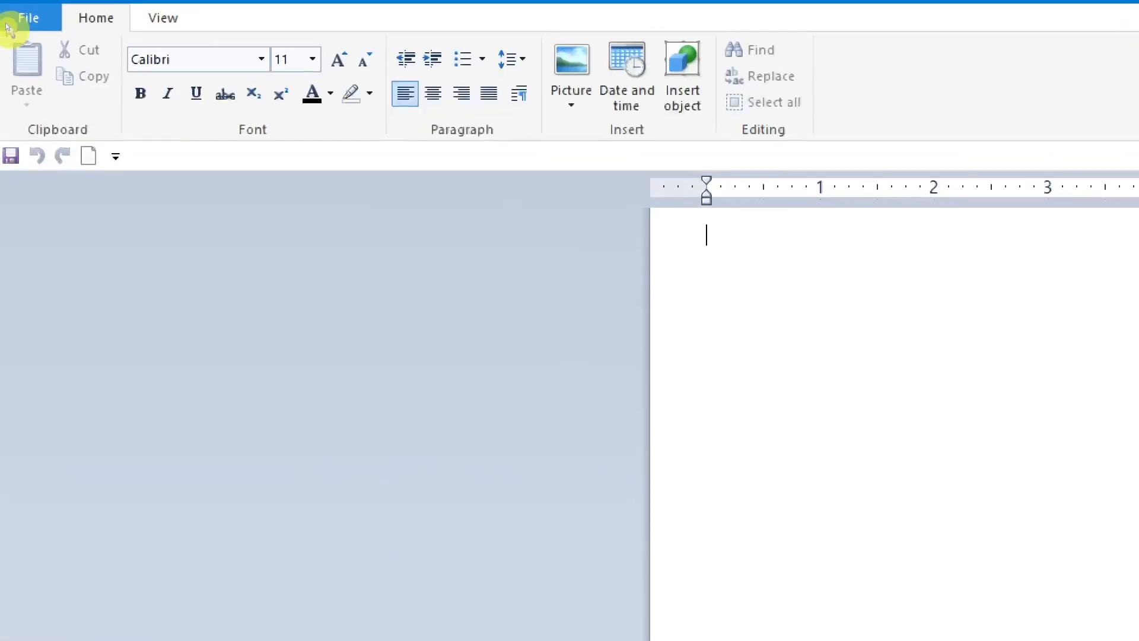
Step: Open the saved file ak.rtf from the Desktop
{"action": "left_click", "coordinate": [8, 24]}
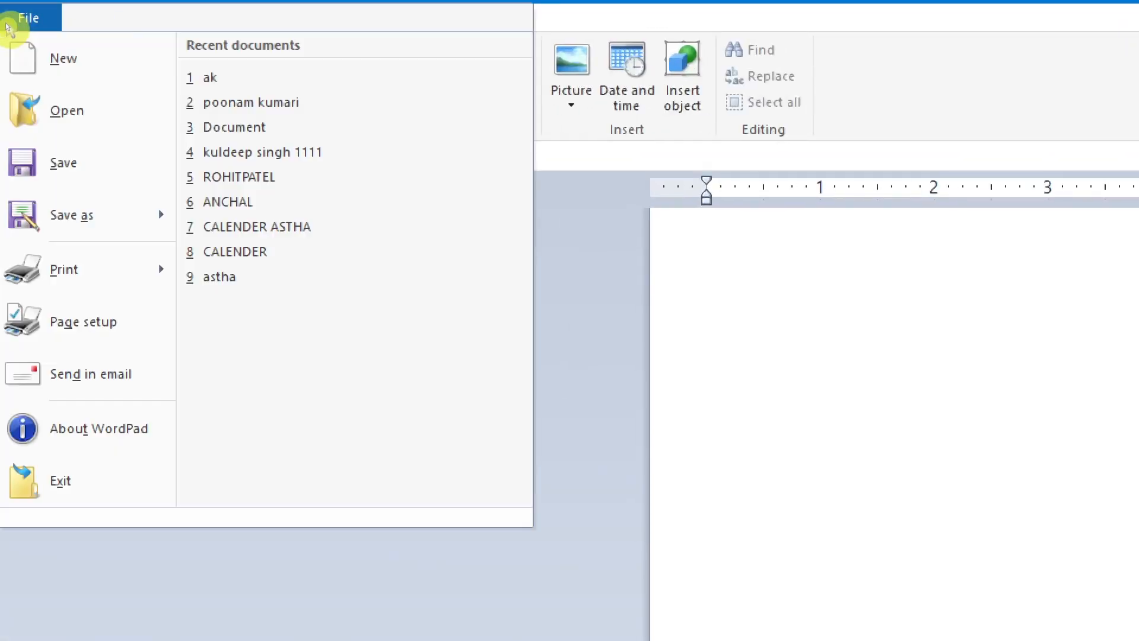
{"action": "left_click", "coordinate": [24, 117]}
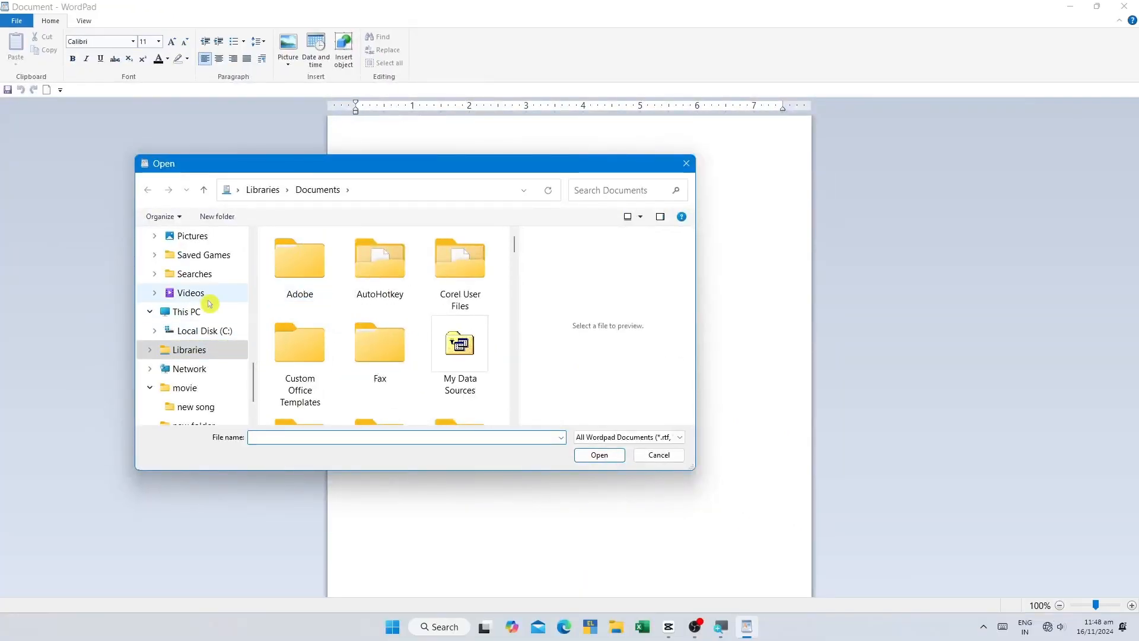
{"action": "scroll", "coordinate": [209, 304], "scroll_direction": "up", "scroll_amount": 5}
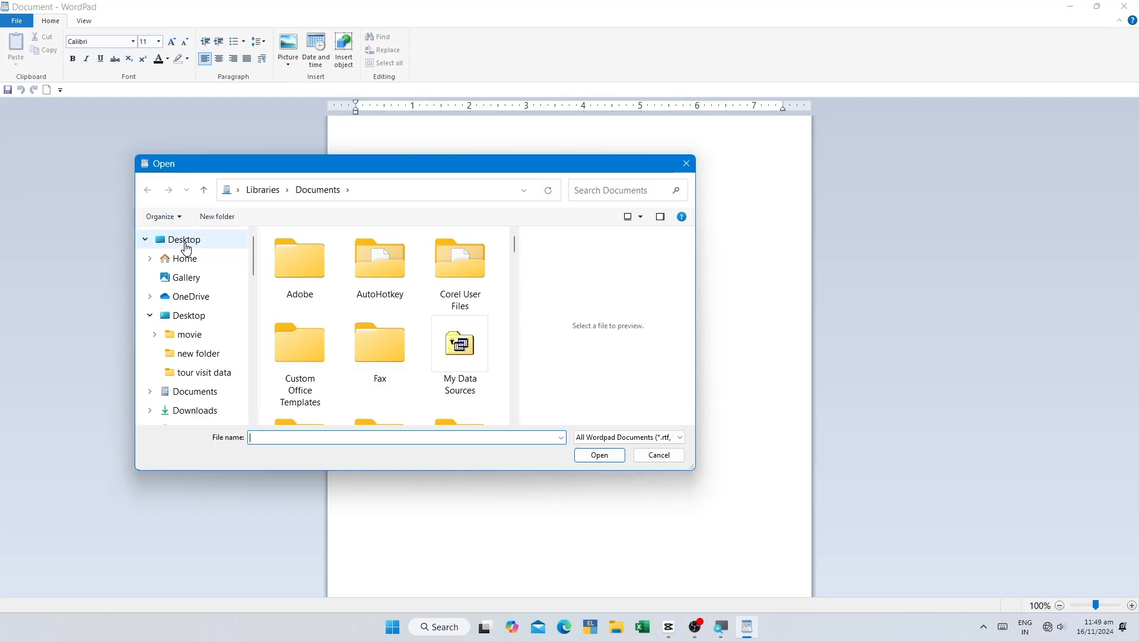
{"action": "left_click", "coordinate": [184, 243]}
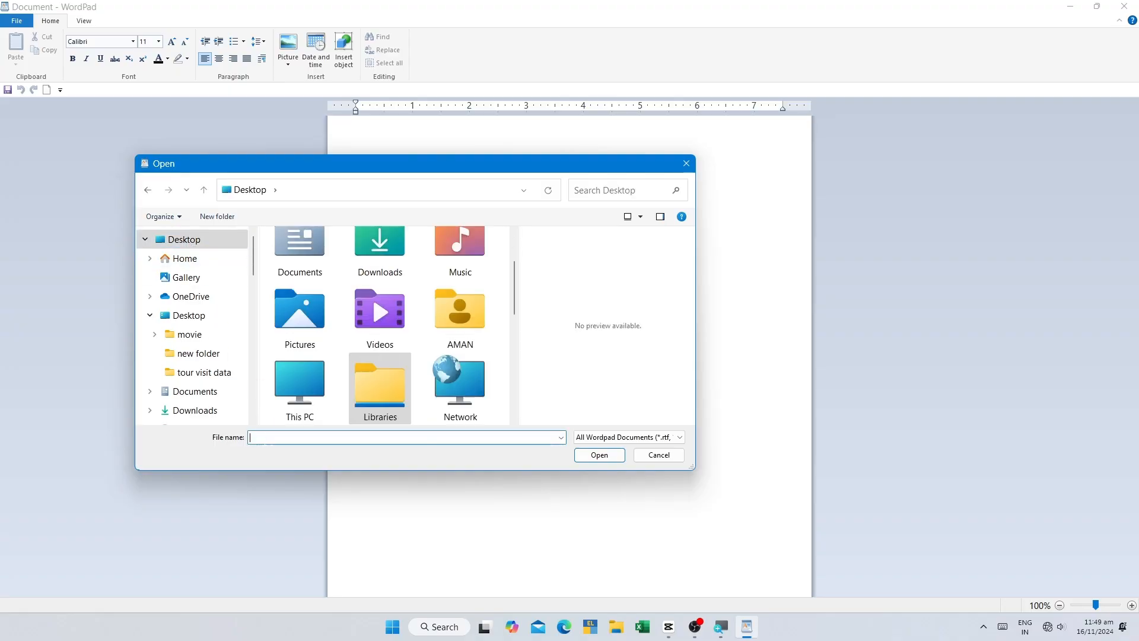
{"action": "type", "text": "ak"}
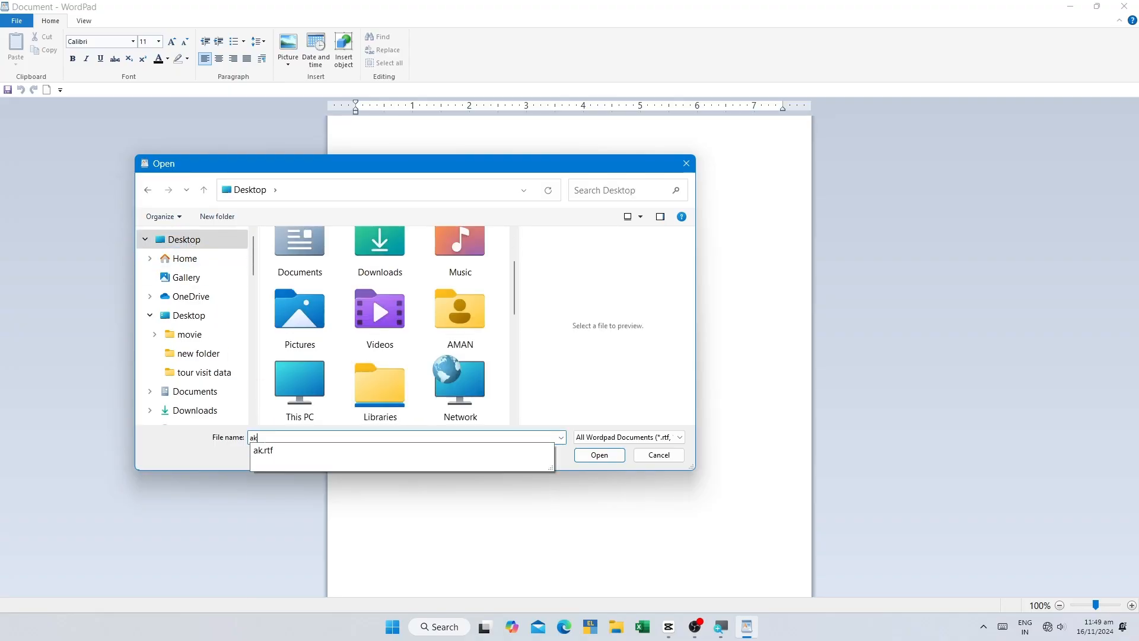
{"action": "left_click", "coordinate": [288, 457]}
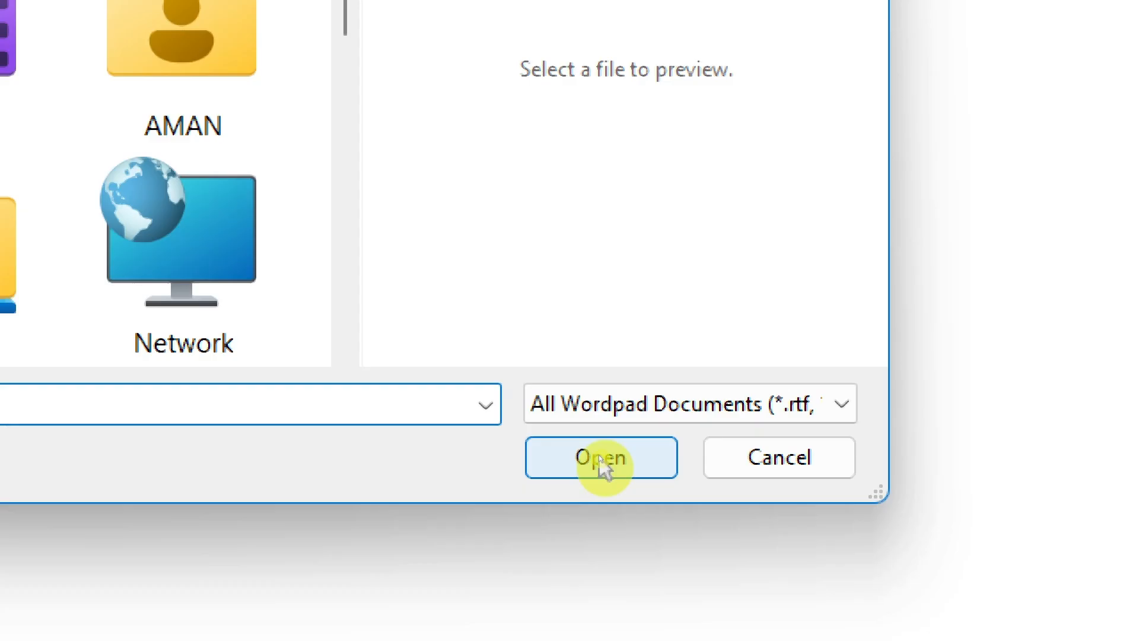
{"action": "left_click", "coordinate": [599, 455]}
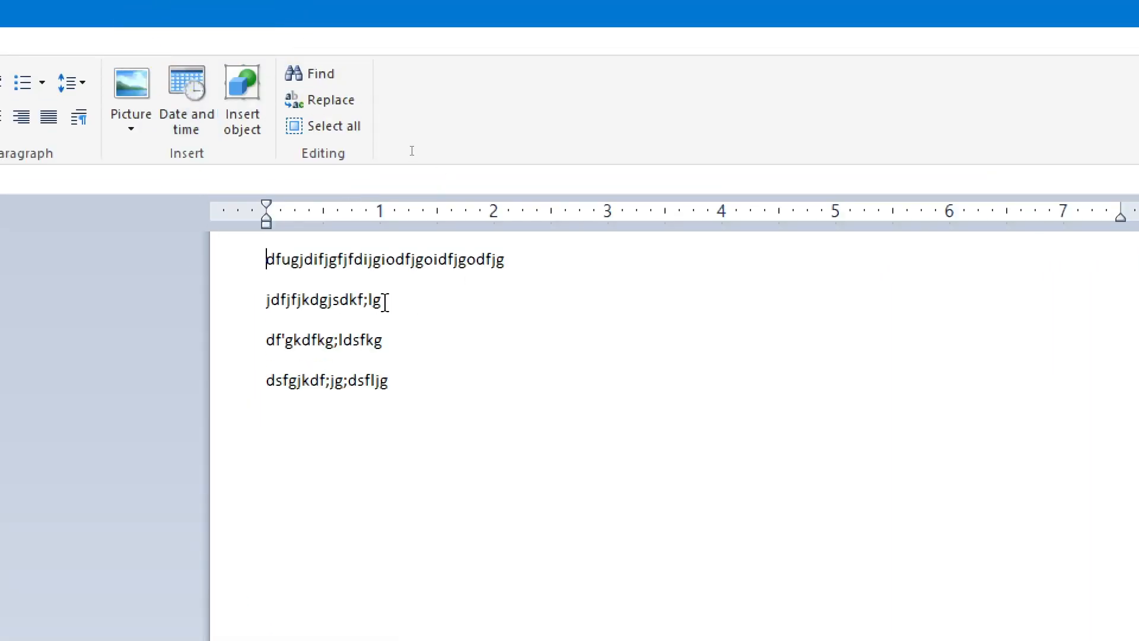
Step: Review the formats offered for saving a copy of the document
{"action": "left_click", "coordinate": [413, 387]}
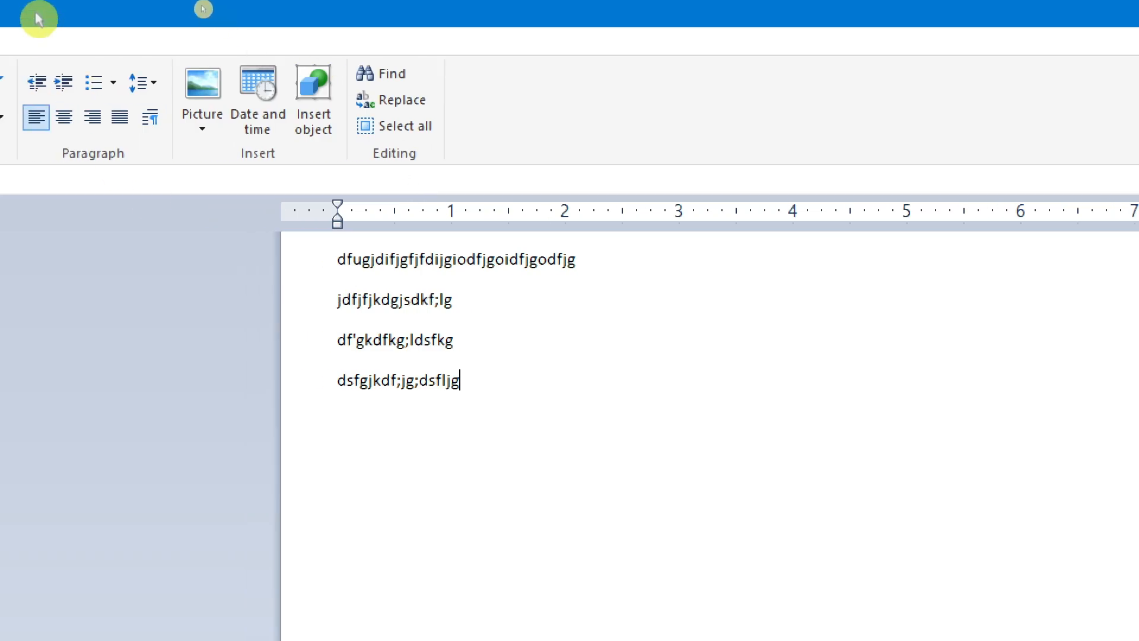
{"action": "left_click", "coordinate": [51, 44]}
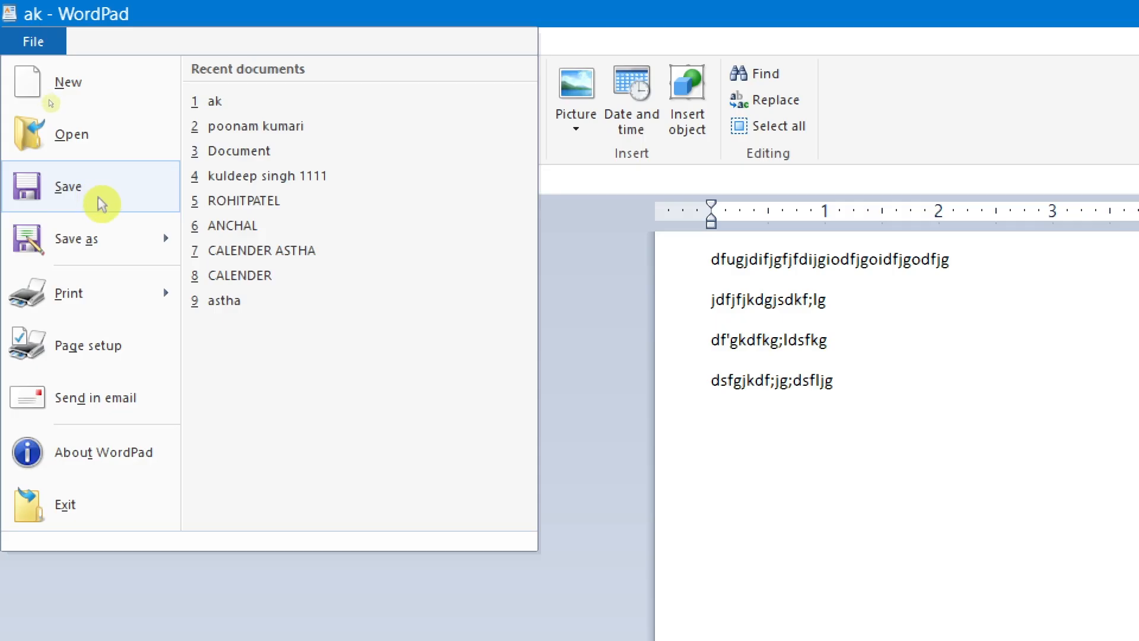
{"action": "mouse_move", "coordinate": [91, 244]}
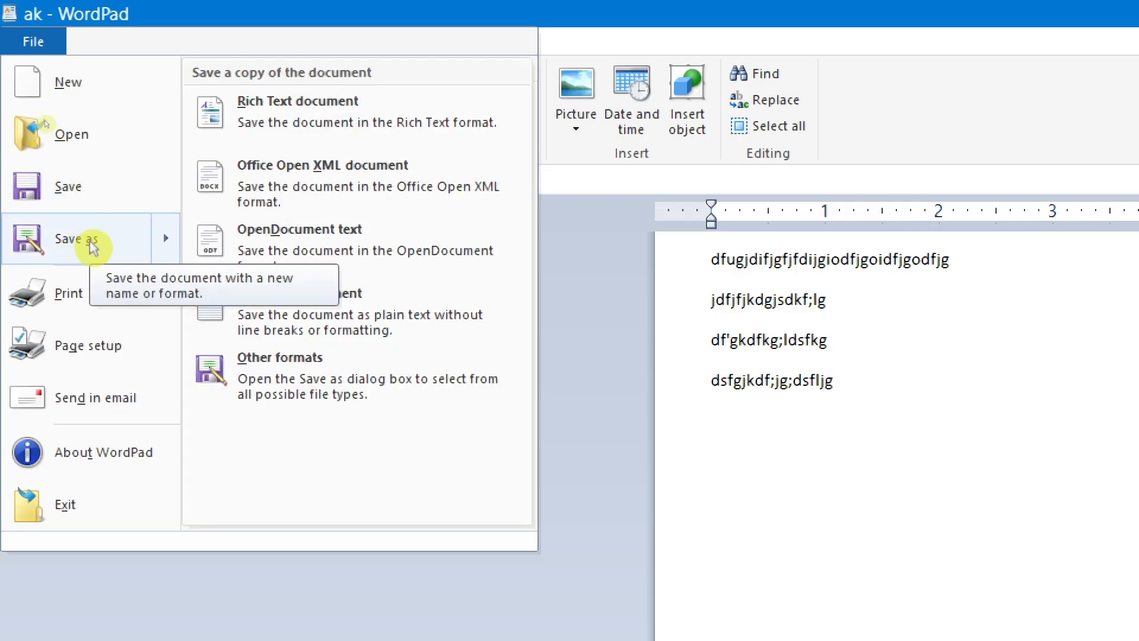
{"action": "left_click", "coordinate": [587, 333]}
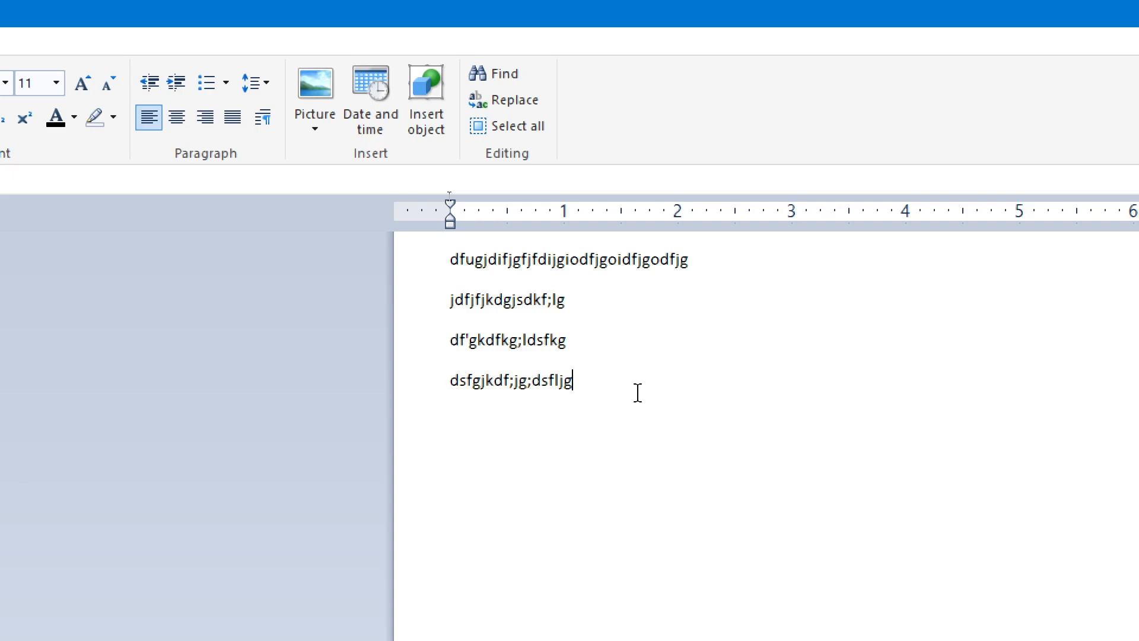
{"action": "left_click", "coordinate": [12, 41]}
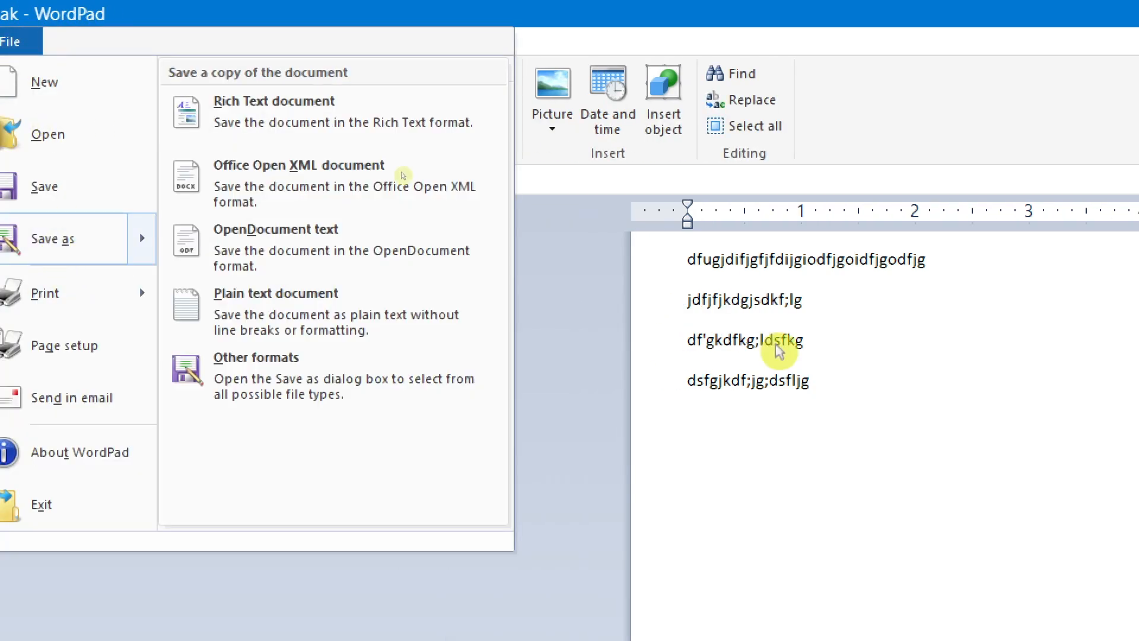
{"action": "left_click", "coordinate": [534, 347]}
Step: Save the open document under its existing name
{"action": "left_click", "coordinate": [30, 43]}
{"action": "left_click", "coordinate": [80, 197]}
Step: Start saving a copy on the Desktop under the file name "hdsflkhdsjfh" and cancel it
{"action": "left_click", "coordinate": [33, 41]}
{"action": "left_click", "coordinate": [89, 247]}
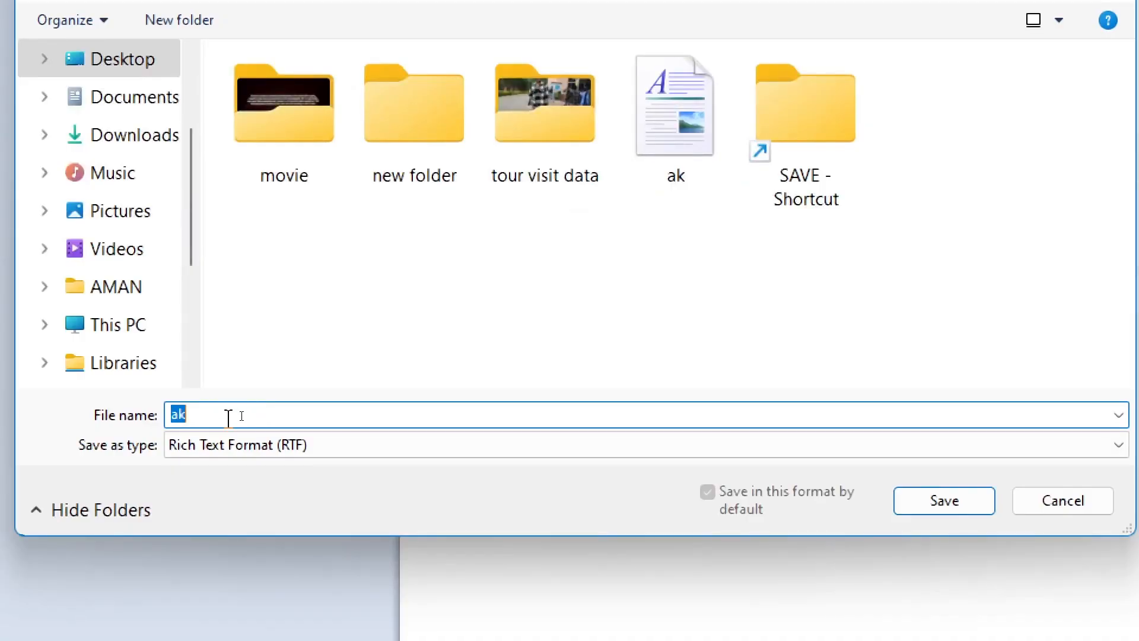
{"action": "type", "text": "hdsflkhdsjfh"}
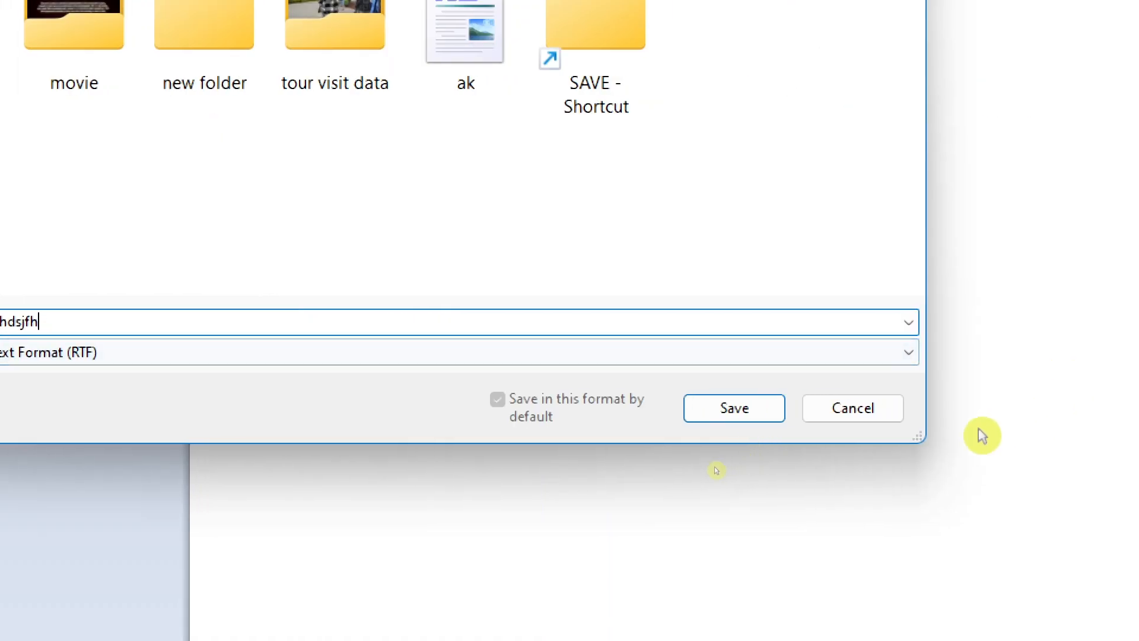
{"action": "left_click", "coordinate": [877, 414]}
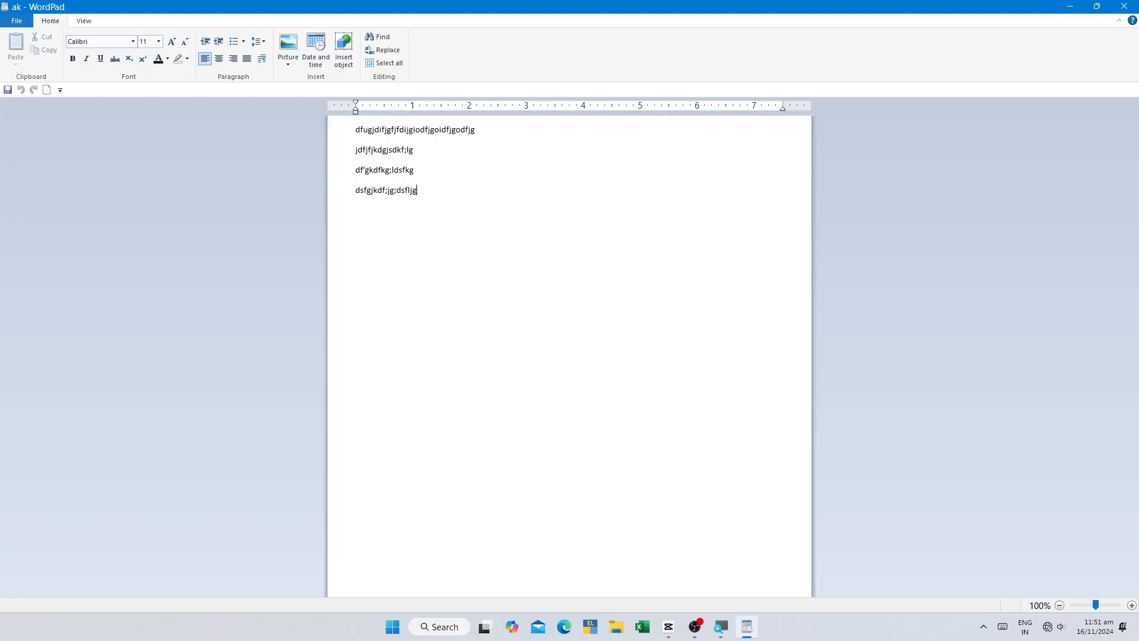
Step: Open the document's print settings and review the available printers and page orientations
{"action": "left_click", "coordinate": [15, 19]}
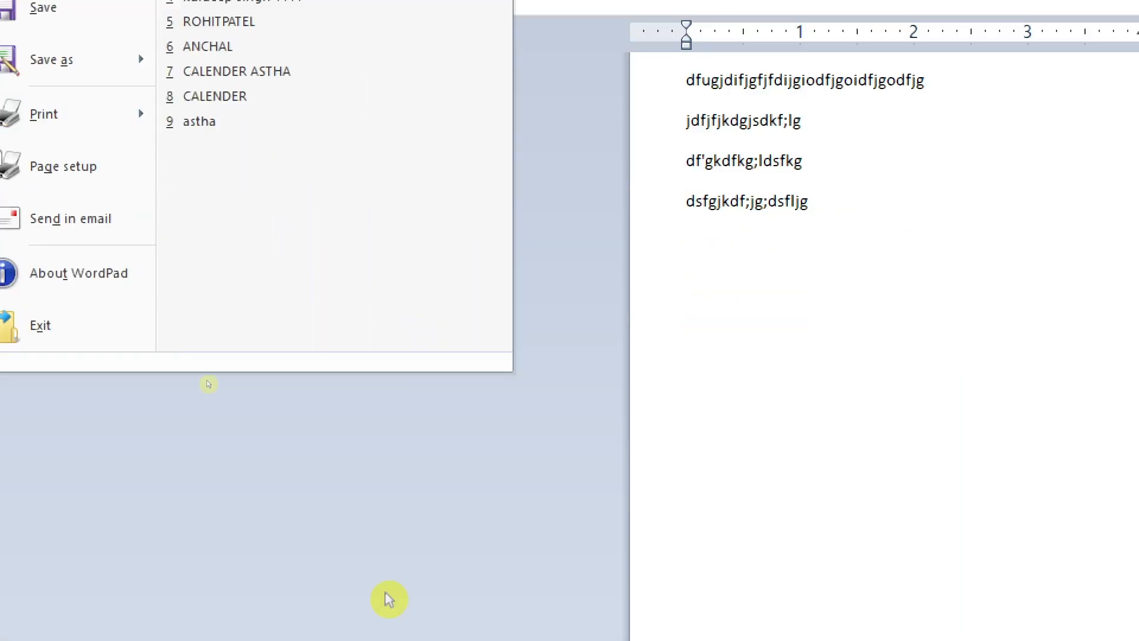
{"action": "mouse_move", "coordinate": [67, 155]}
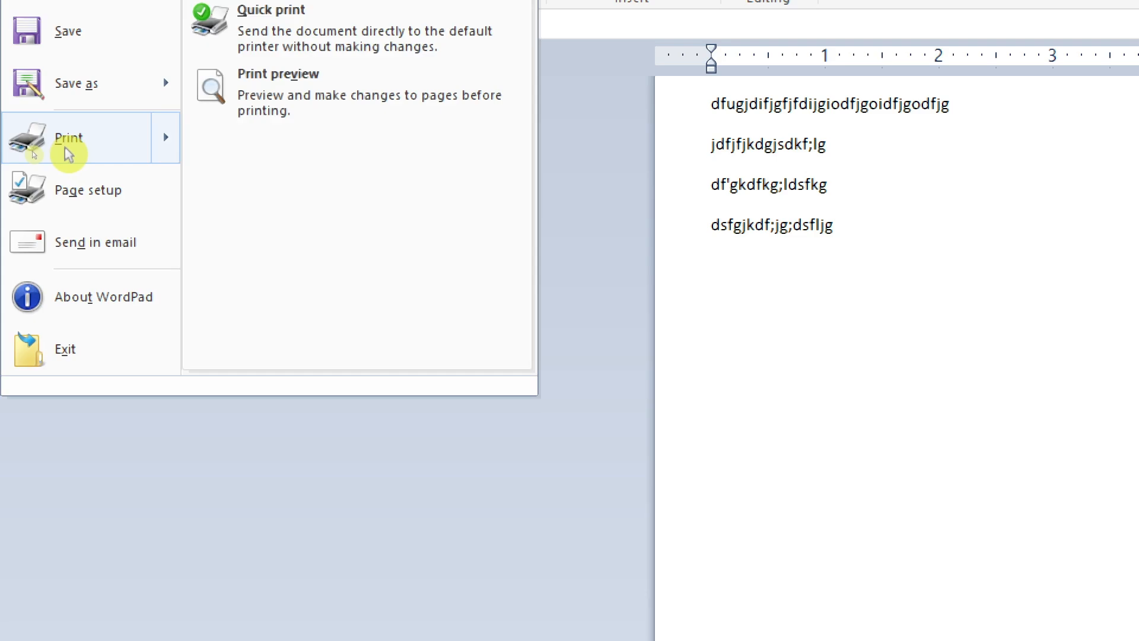
{"action": "left_click", "coordinate": [115, 141]}
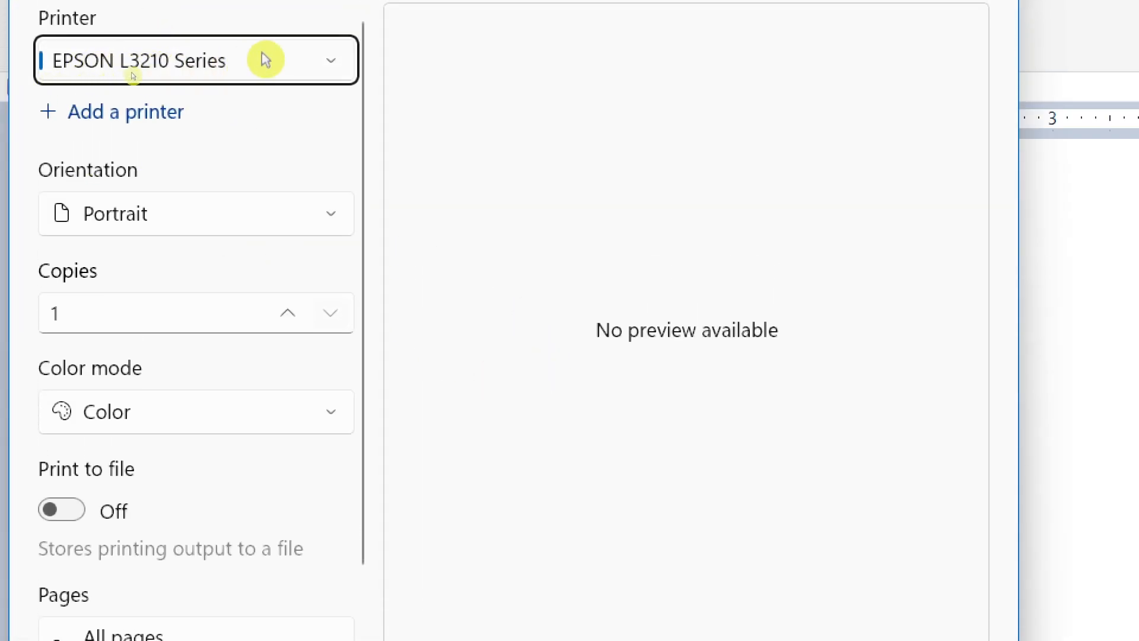
{"action": "left_click", "coordinate": [265, 60]}
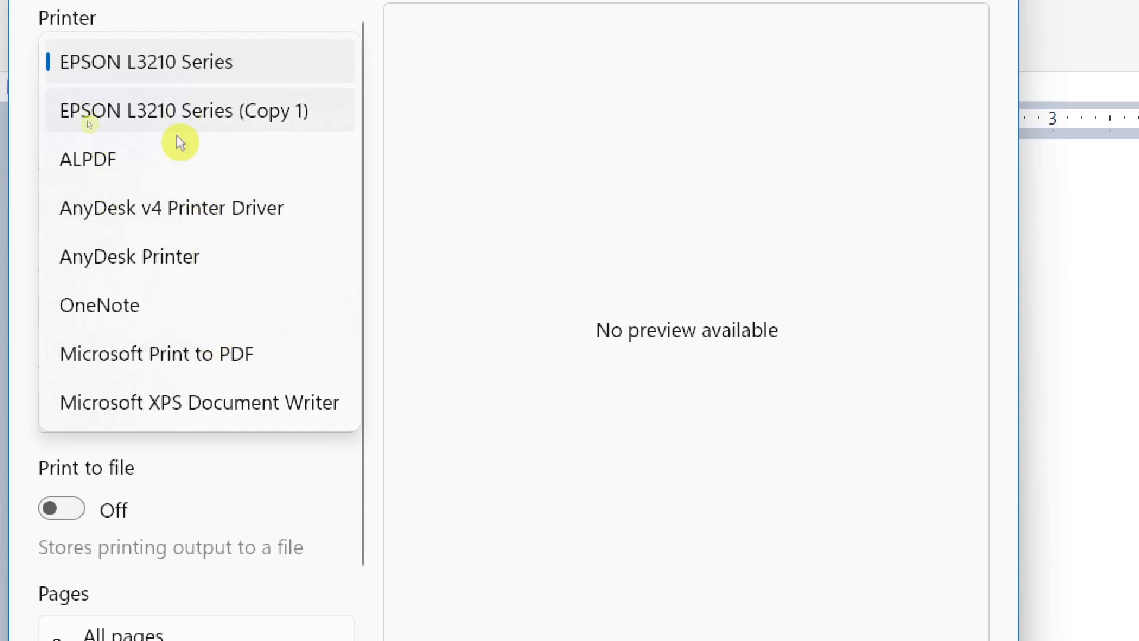
{"action": "left_click", "coordinate": [246, 60]}
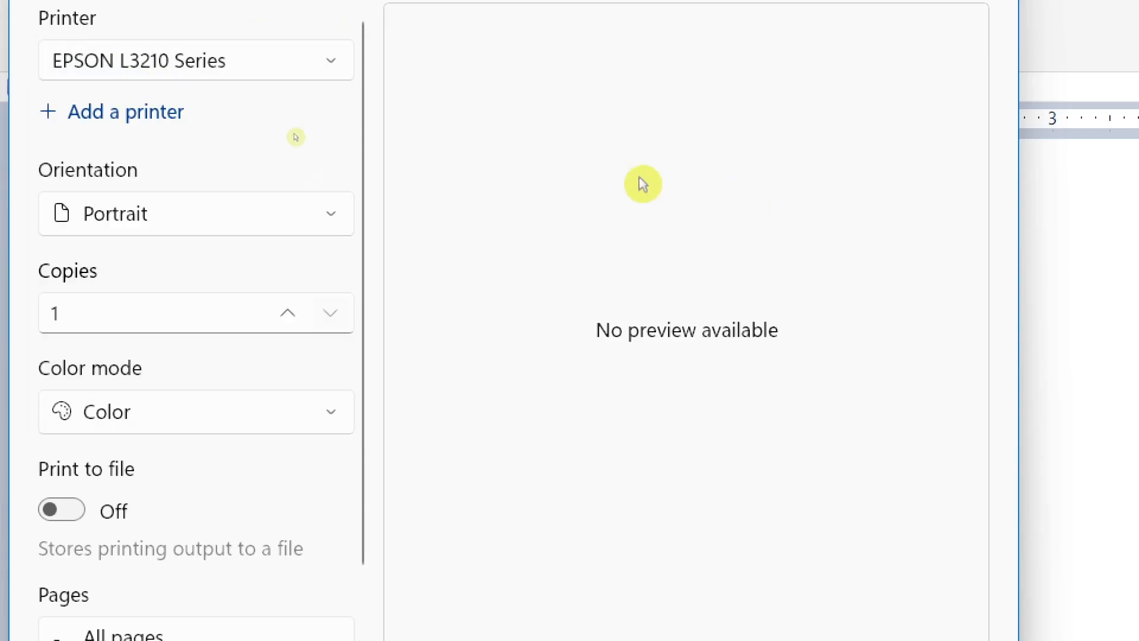
{"action": "left_click", "coordinate": [189, 212]}
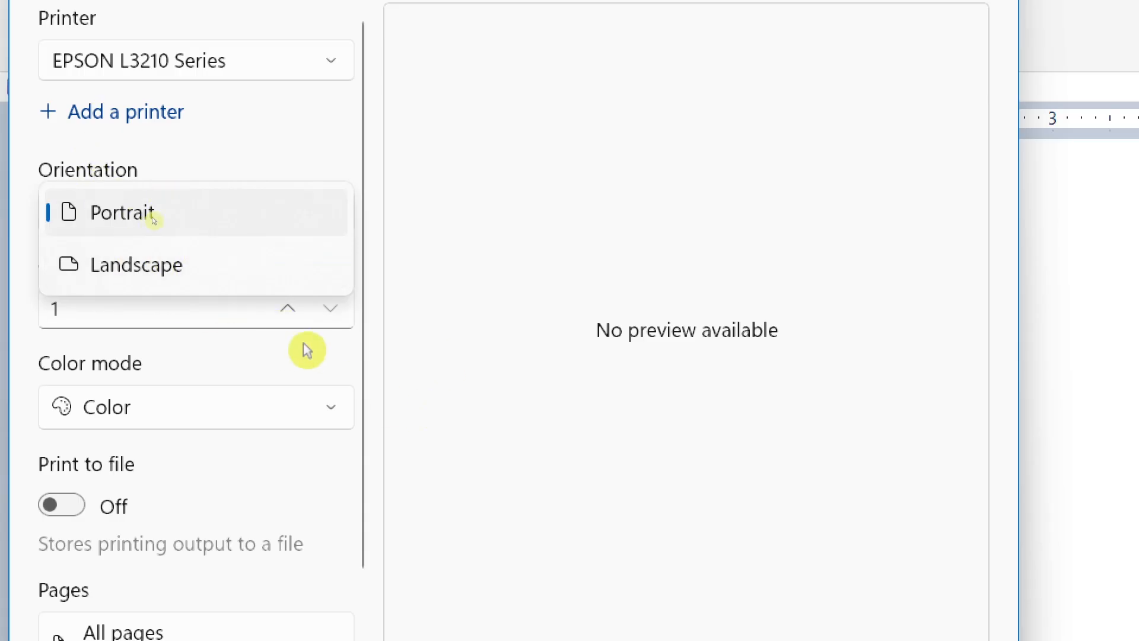
{"action": "left_click", "coordinate": [417, 284]}
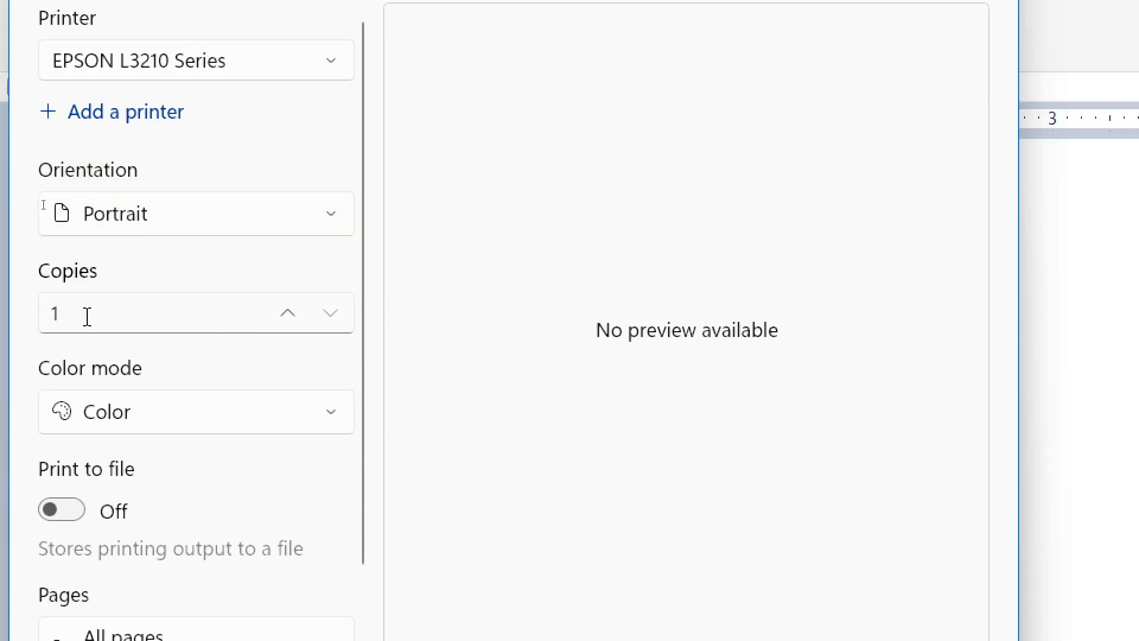
Step: Review the remaining print settings and the page range options, and close the dialog without printing
{"action": "scroll", "coordinate": [128, 321], "scroll_direction": "down", "scroll_amount": 2}
{"action": "scroll", "coordinate": [253, 385], "scroll_direction": "down", "scroll_amount": 2}
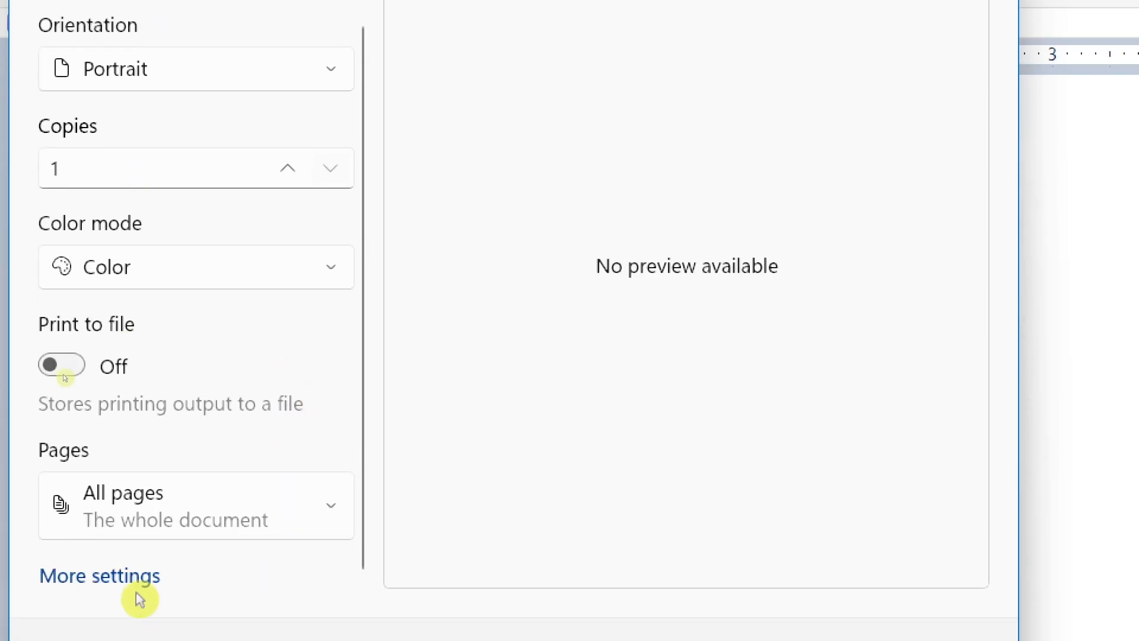
{"action": "left_click", "coordinate": [197, 514]}
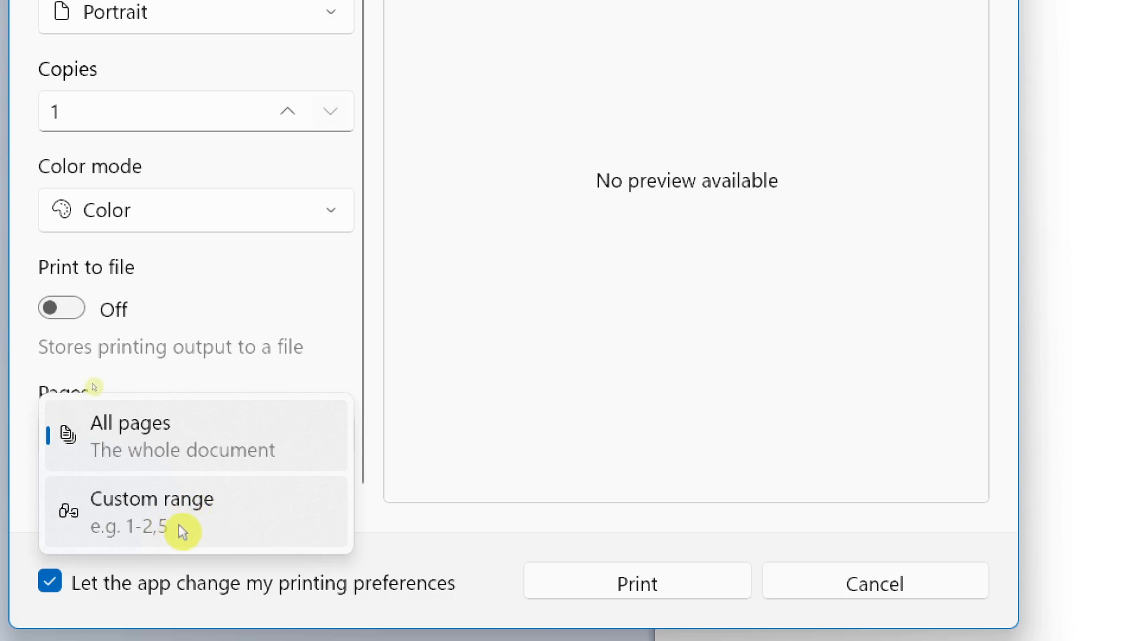
{"action": "left_click", "coordinate": [557, 413]}
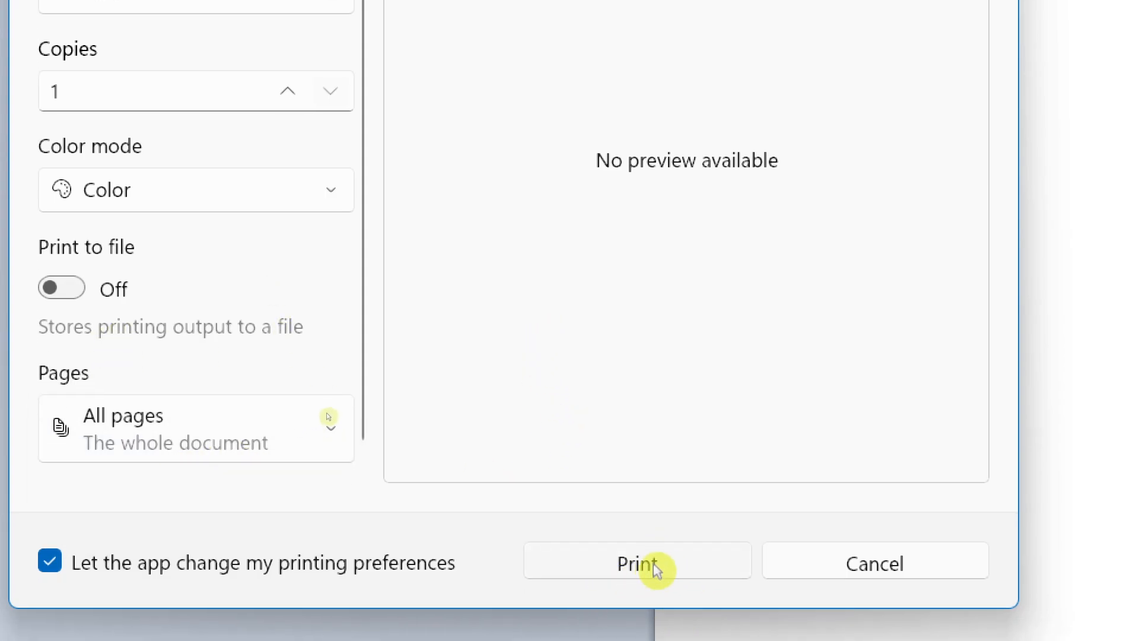
{"action": "left_click", "coordinate": [814, 562]}
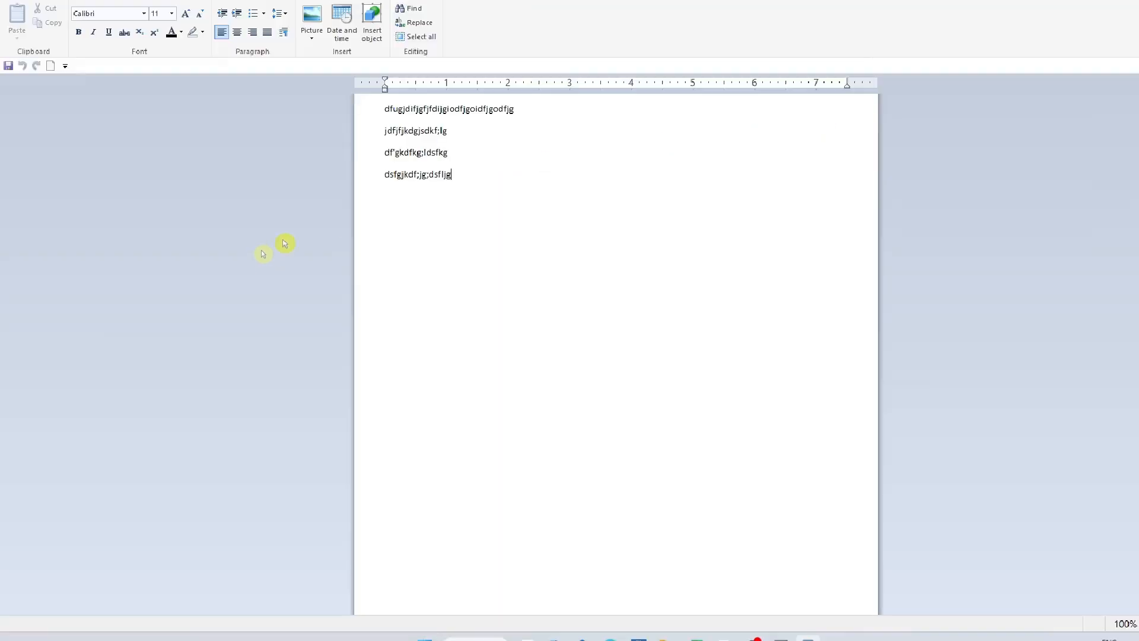
Step: Try the A4 210 x 297 mm paper size in the page setup, check the paper source, and cancel the changes
{"action": "key", "text": "super"}
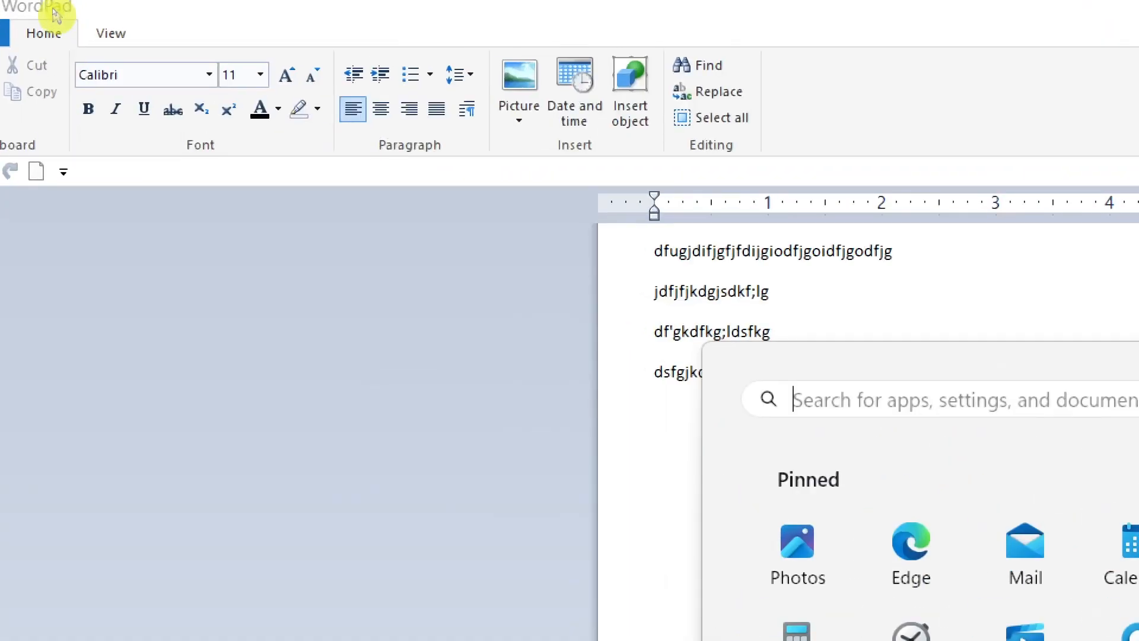
{"action": "left_click", "coordinate": [27, 32]}
{"action": "left_click", "coordinate": [27, 33]}
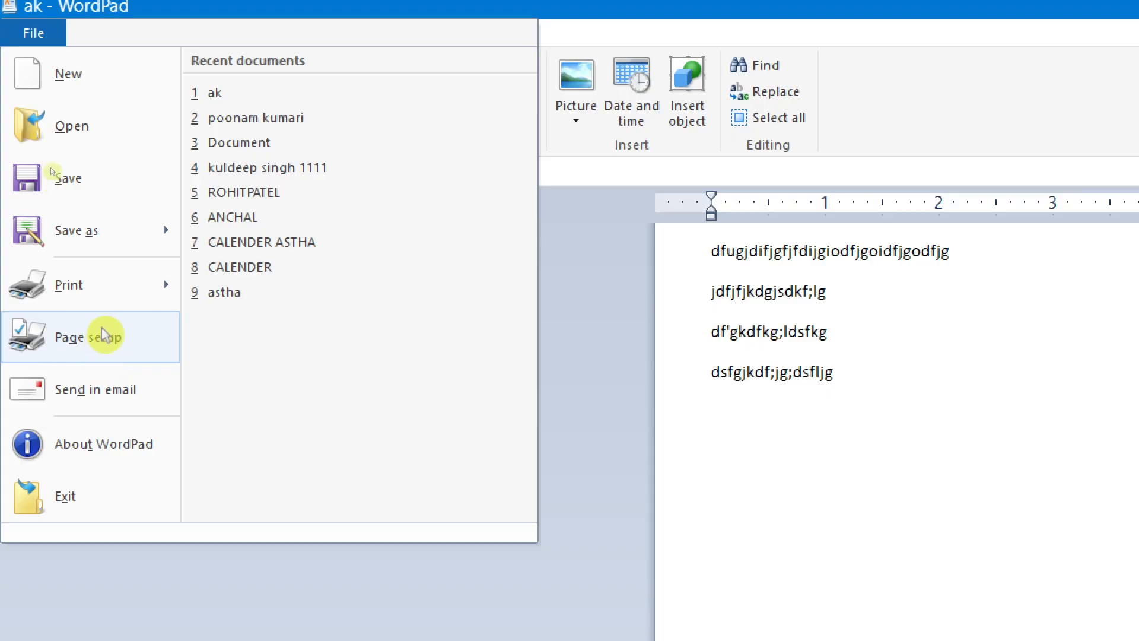
{"action": "mouse_move", "coordinate": [84, 306]}
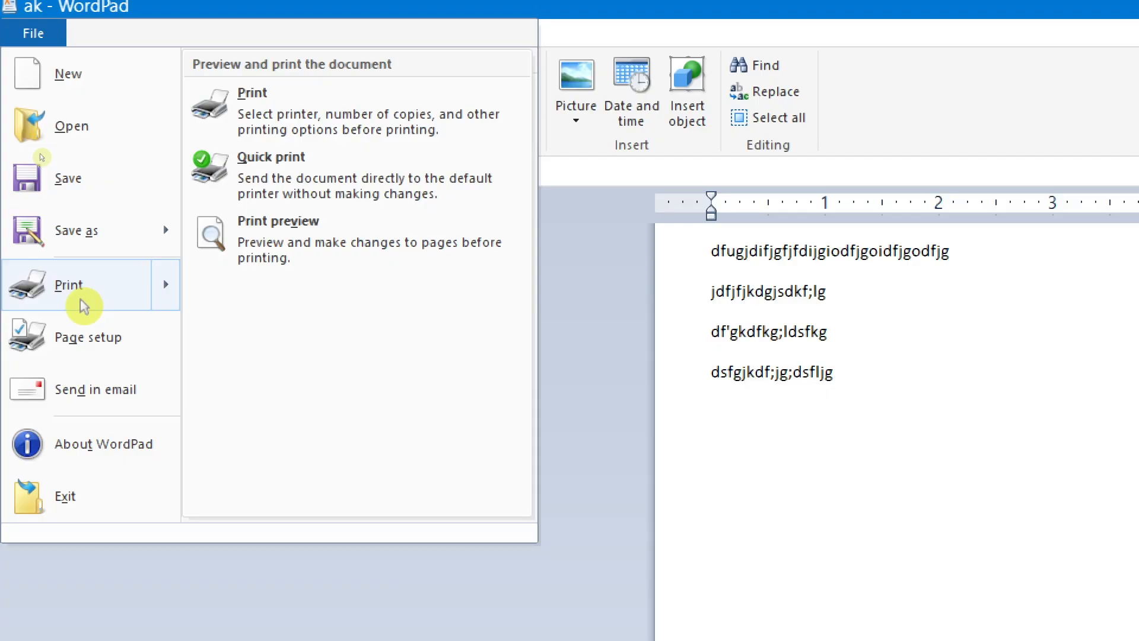
{"action": "left_click", "coordinate": [112, 341]}
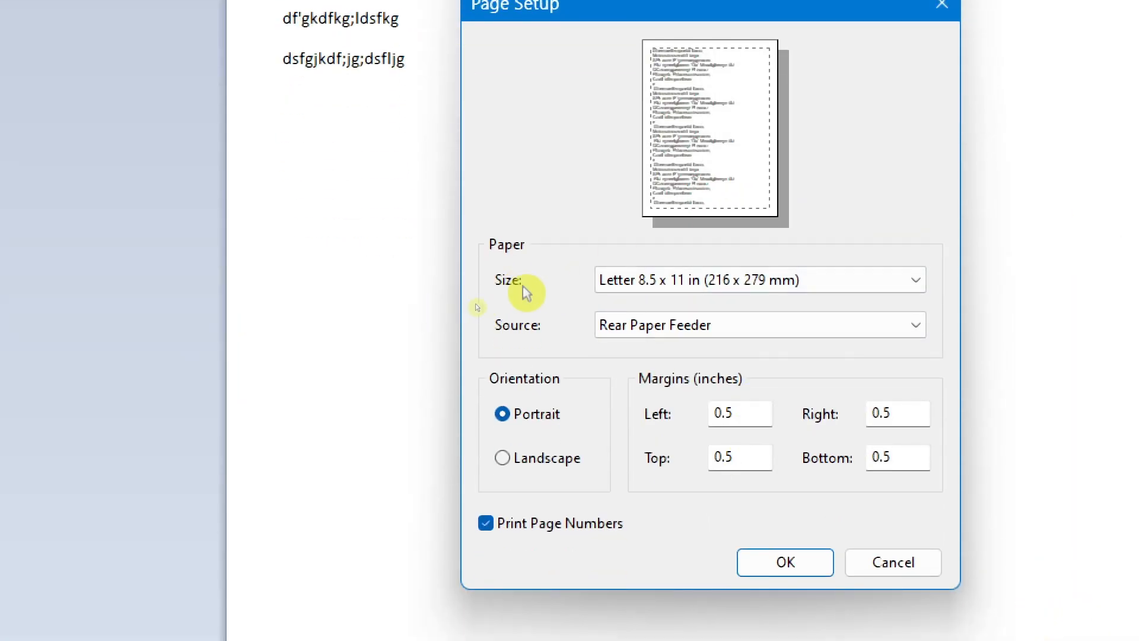
{"action": "left_click", "coordinate": [767, 281]}
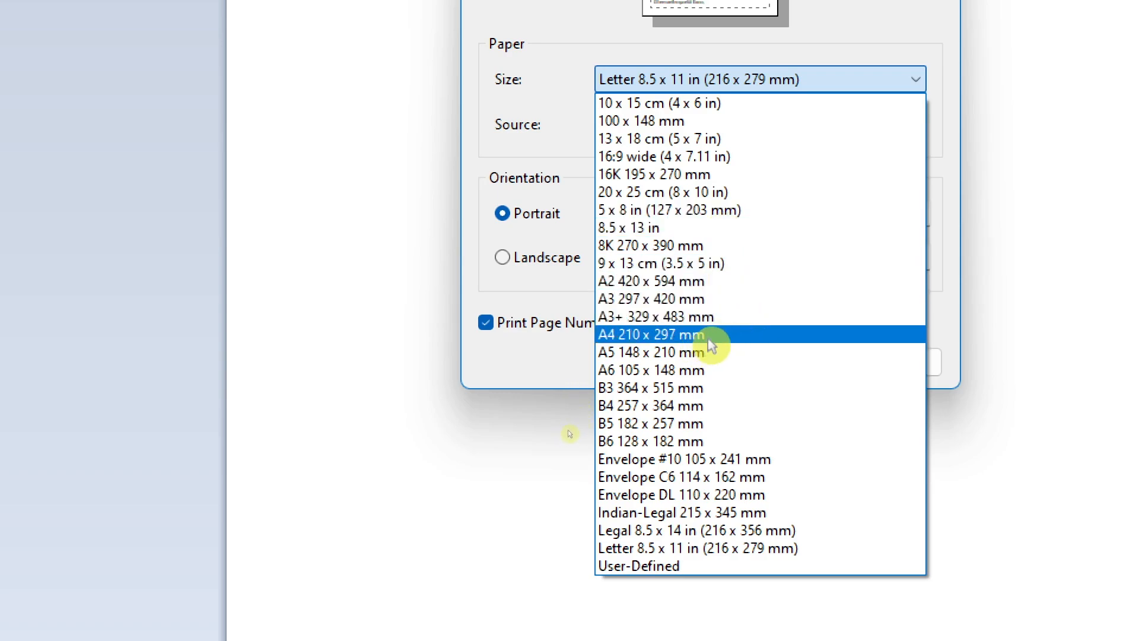
{"action": "left_click", "coordinate": [711, 340]}
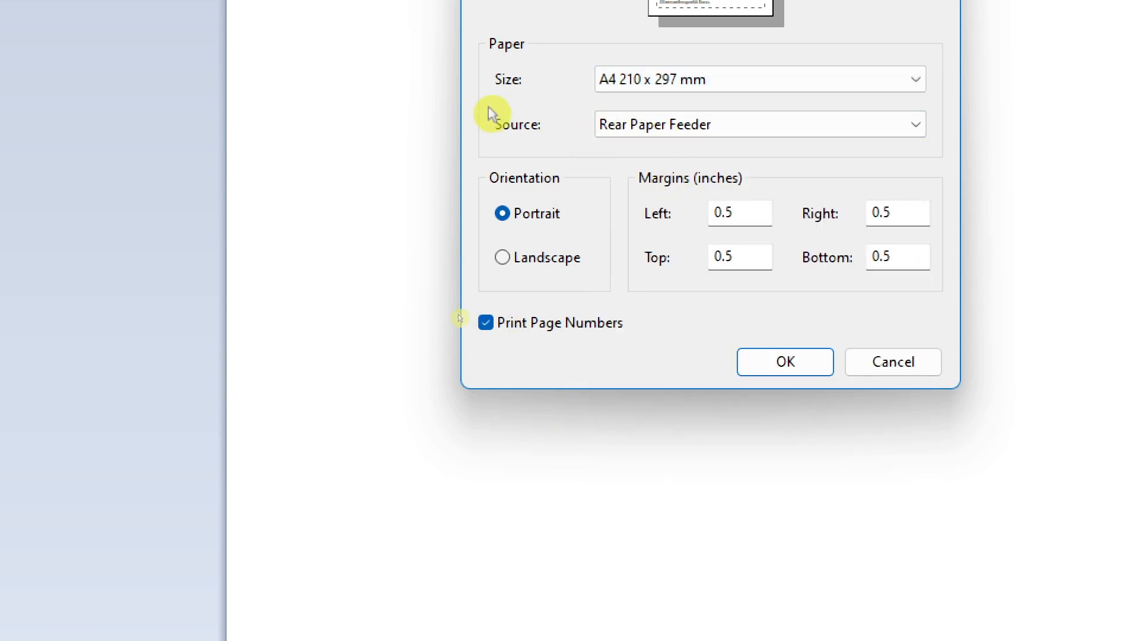
{"action": "left_click", "coordinate": [710, 124]}
{"action": "left_click", "coordinate": [711, 124]}
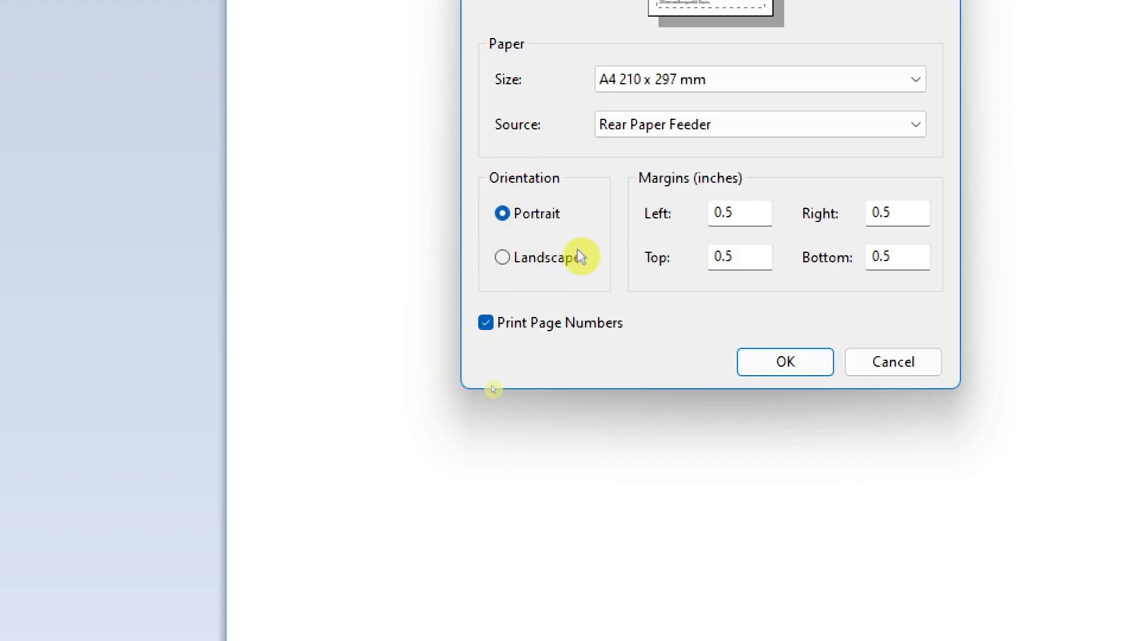
{"action": "left_click", "coordinate": [892, 365]}
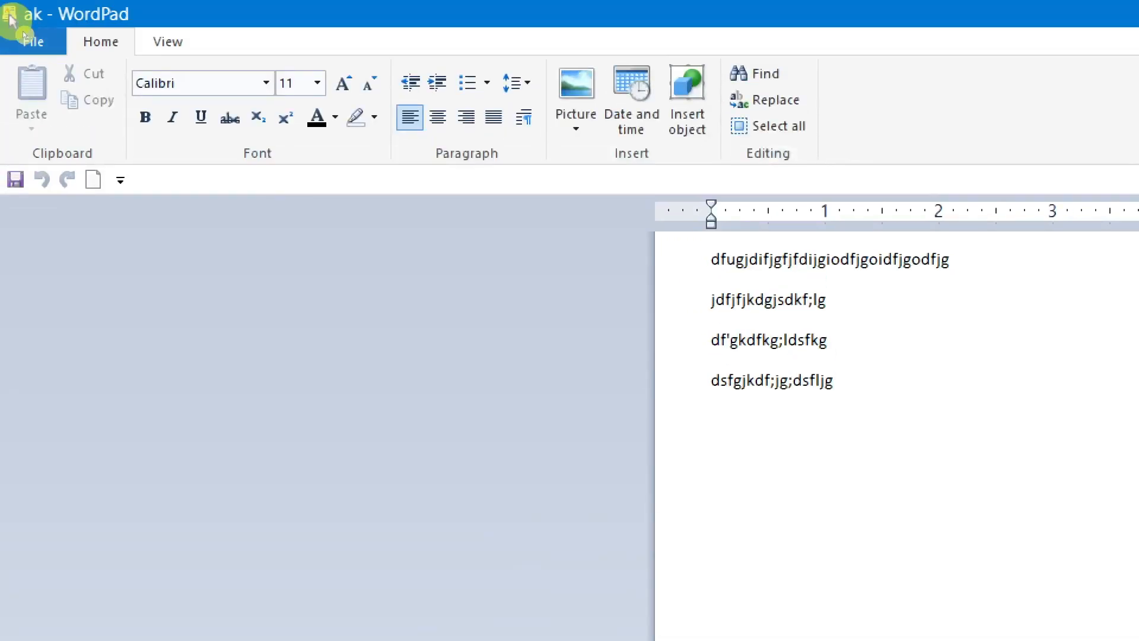
{"action": "left_click", "coordinate": [27, 37]}
{"action": "mouse_move", "coordinate": [83, 317]}
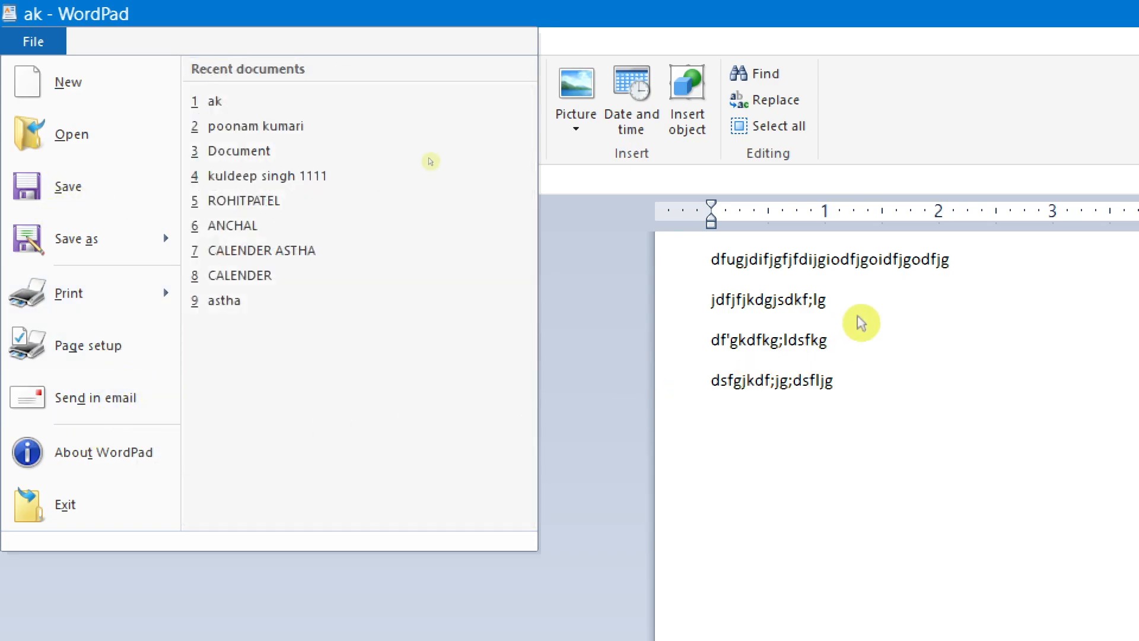
{"action": "left_click", "coordinate": [939, 311]}
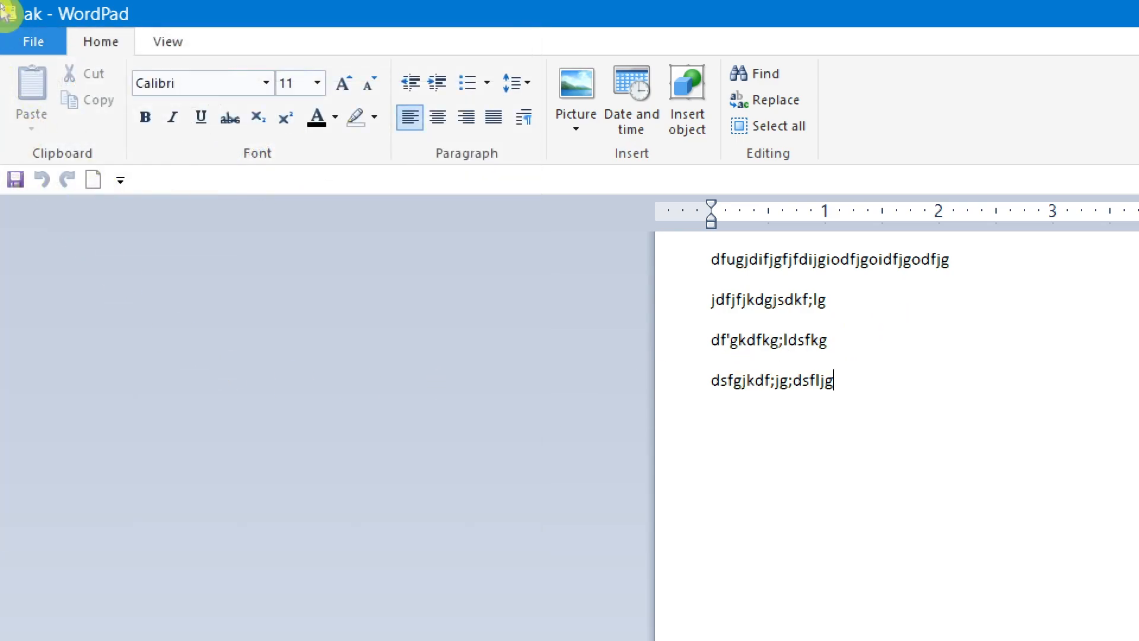
Step: Try to send the document in an email and dismiss the Outlook message
{"action": "left_click", "coordinate": [33, 40]}
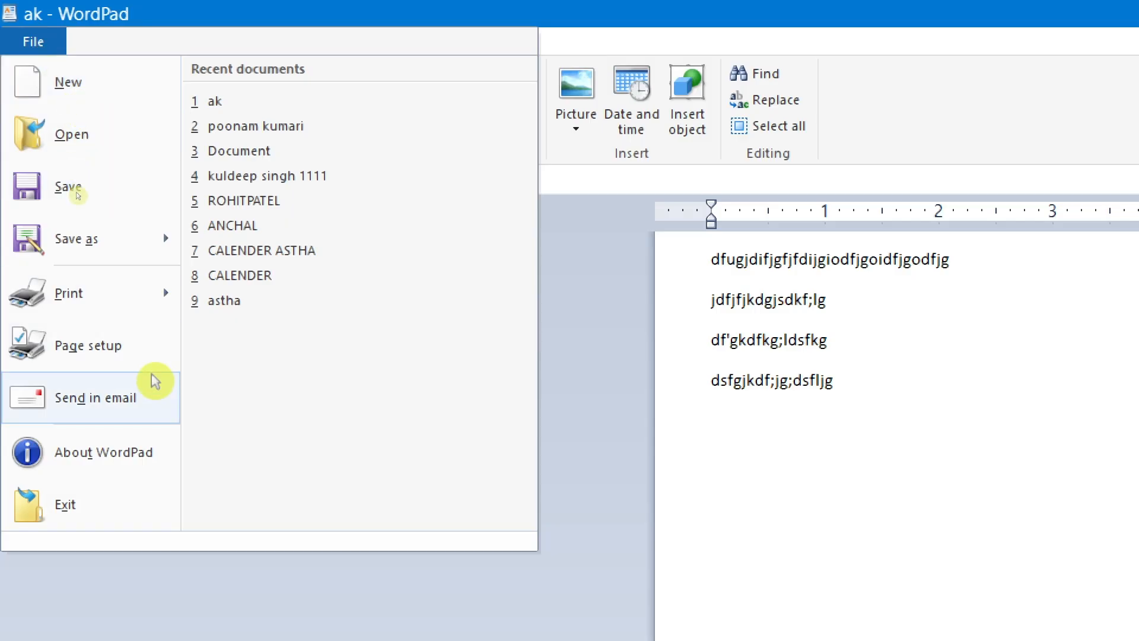
{"action": "left_click", "coordinate": [109, 400]}
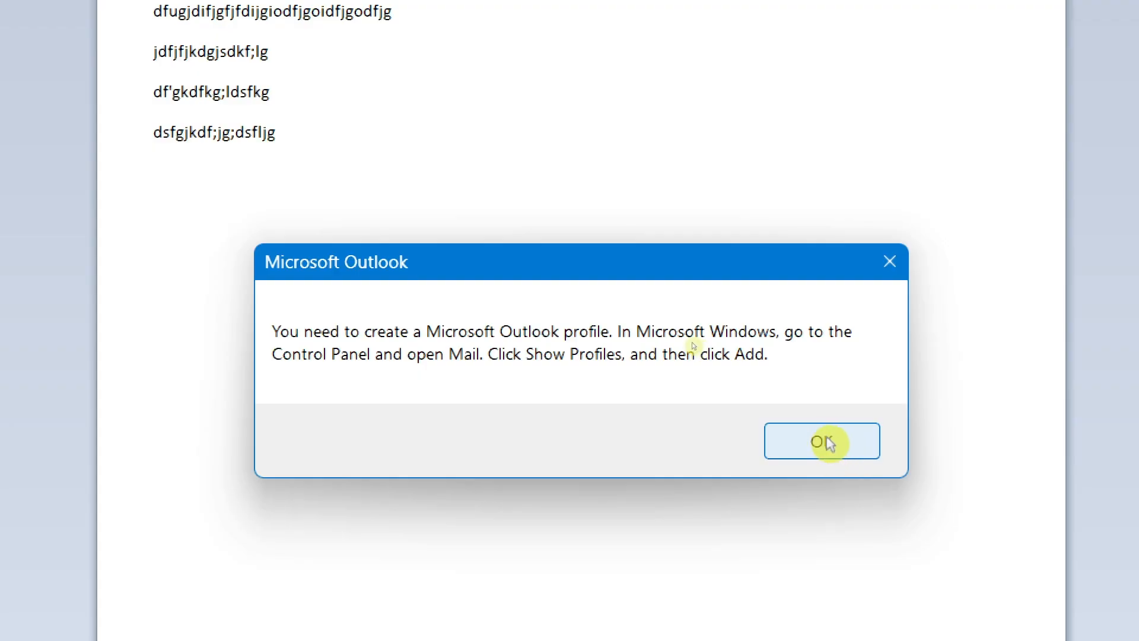
{"action": "left_click", "coordinate": [888, 266]}
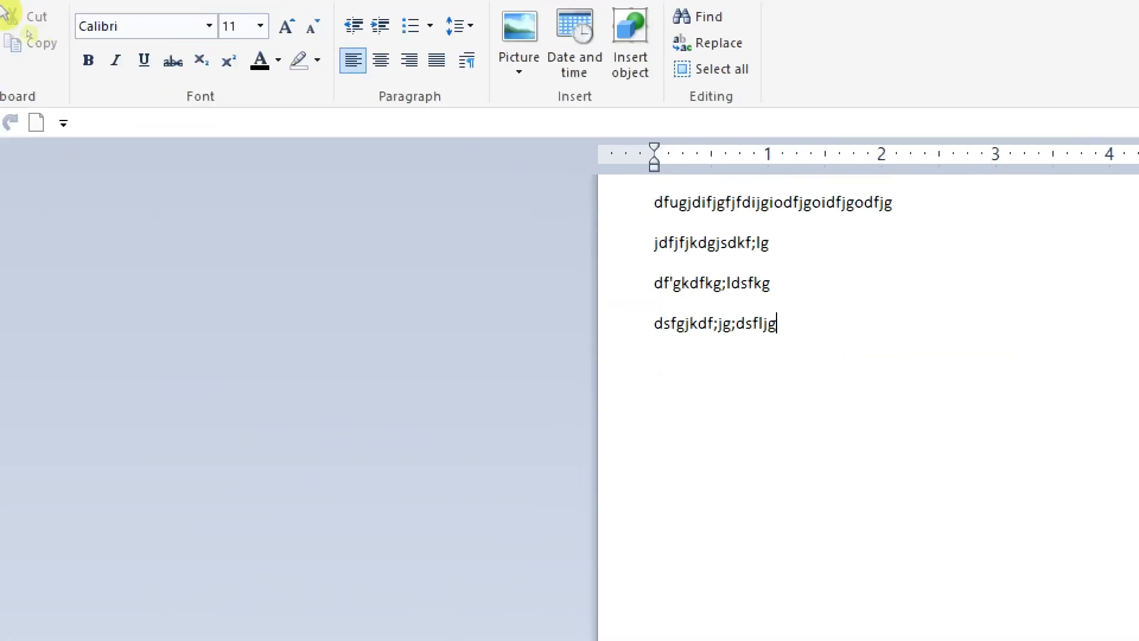
Step: View the version and licence information about WordPad and close it
{"action": "left_click", "coordinate": [31, 43]}
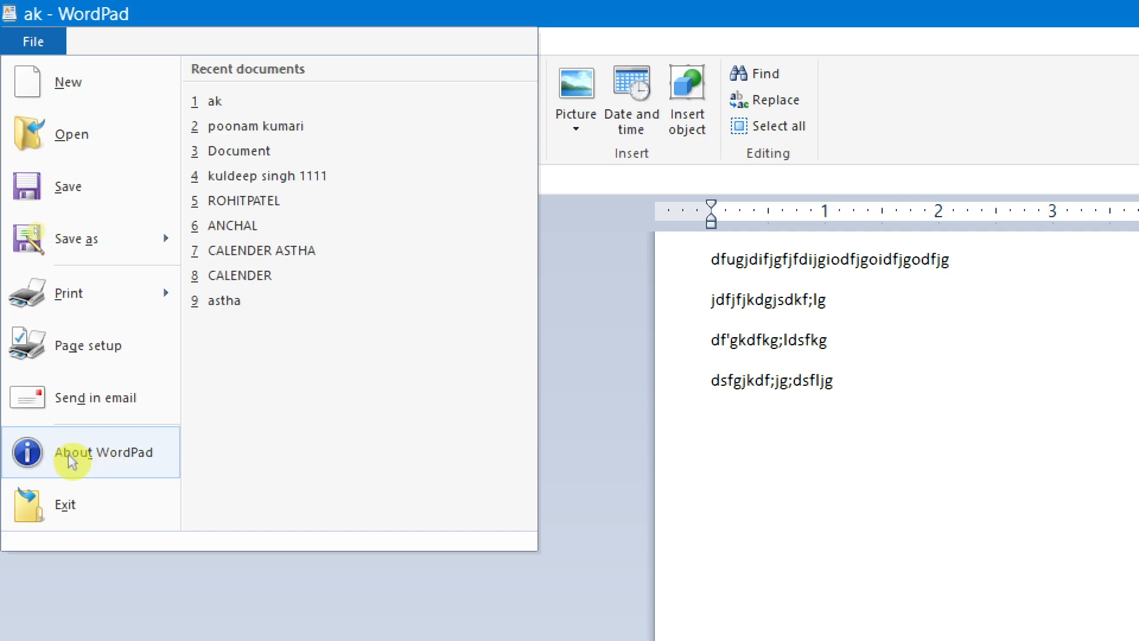
{"action": "left_click", "coordinate": [88, 462]}
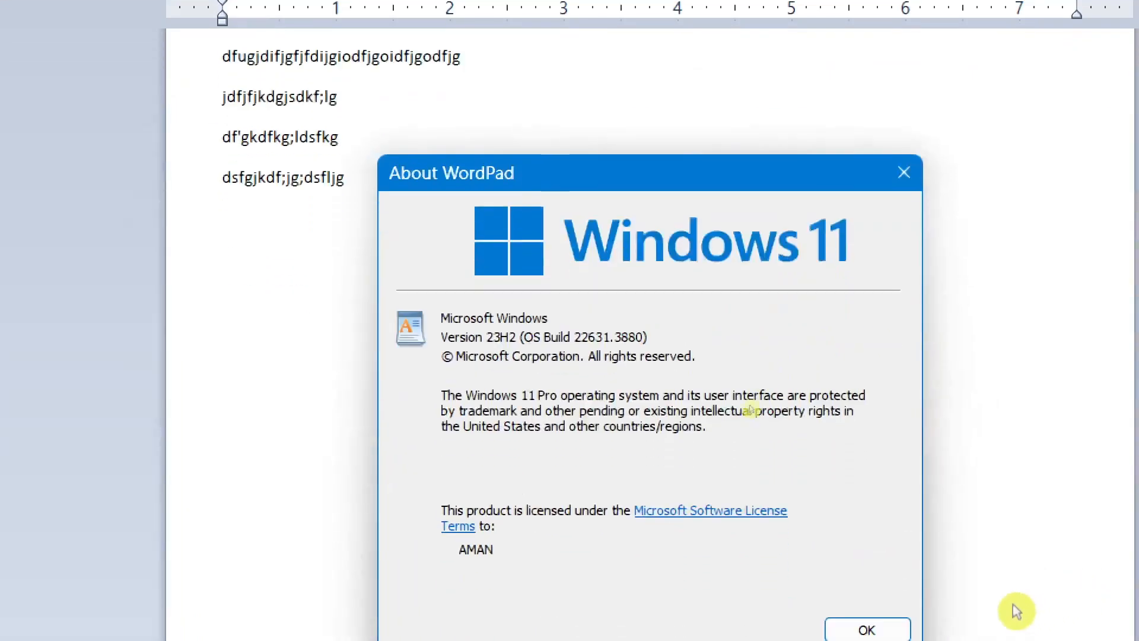
{"action": "left_click", "coordinate": [867, 531]}
Step: Copy the last two lines of text in the document
{"action": "left_click", "coordinate": [33, 41]}
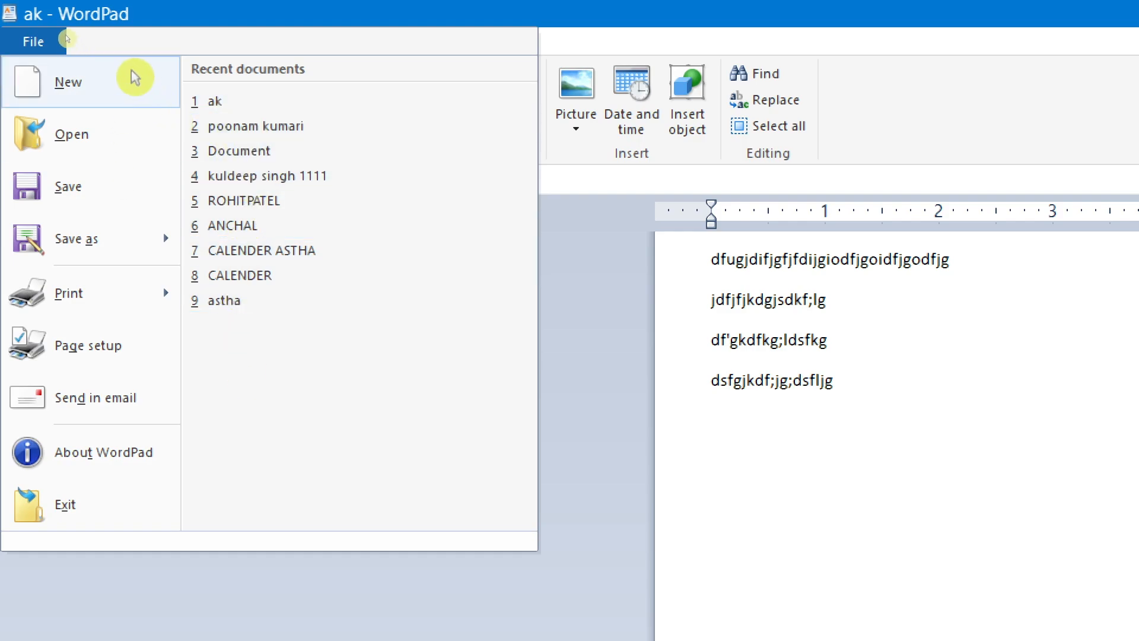
{"action": "left_click", "coordinate": [660, 356]}
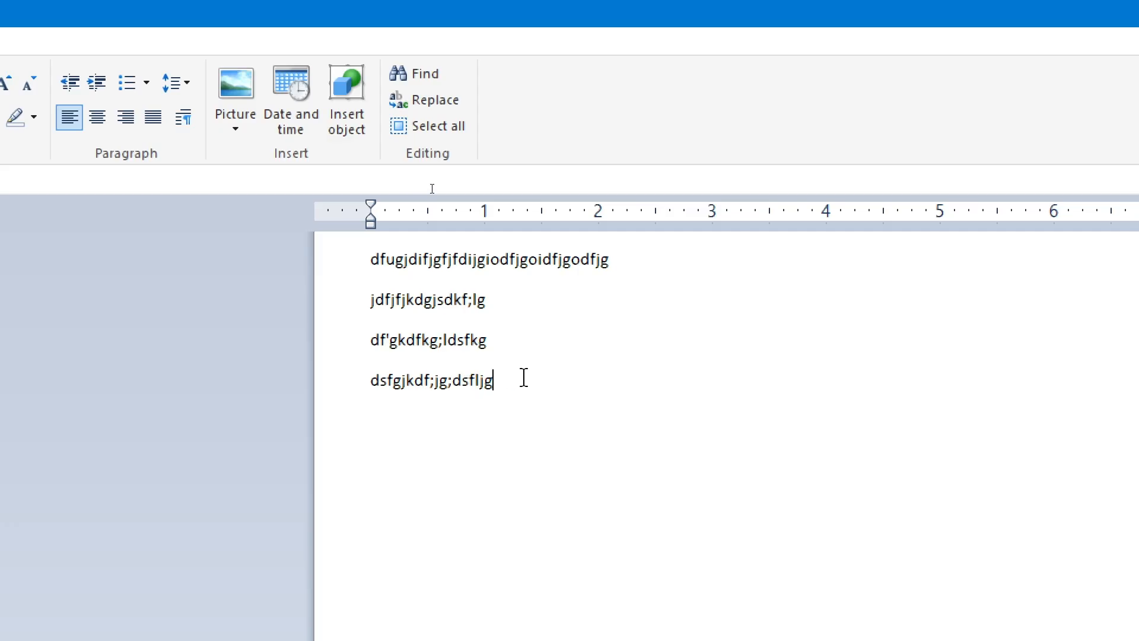
{"action": "left_click_drag", "start_coordinate": [523, 378], "coordinate": [323, 368]}
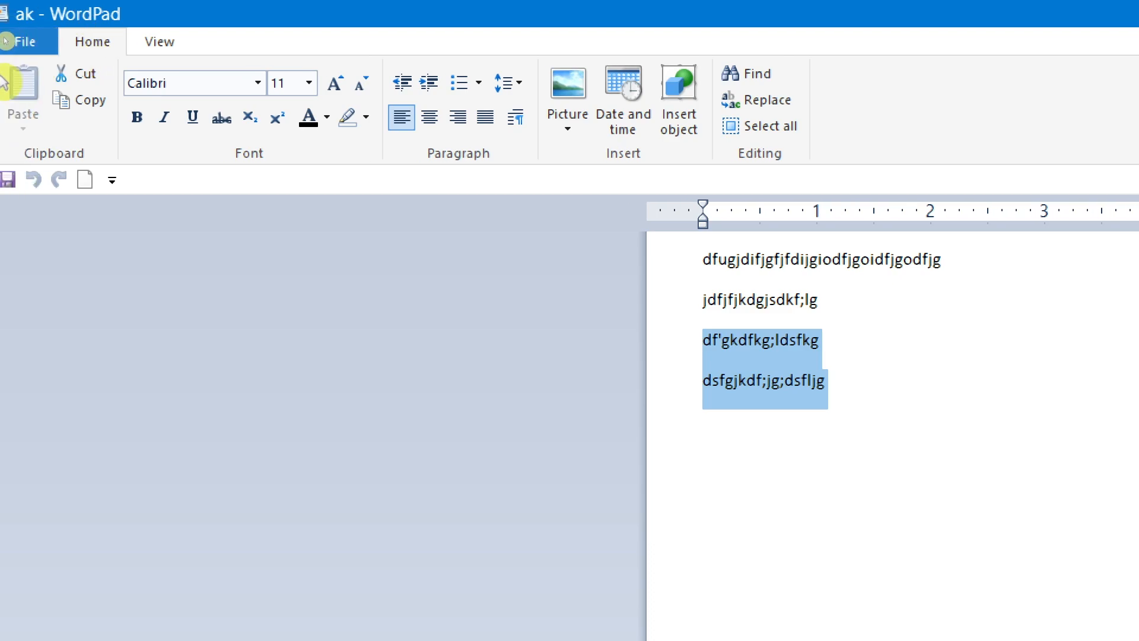
{"action": "left_click", "coordinate": [87, 109]}
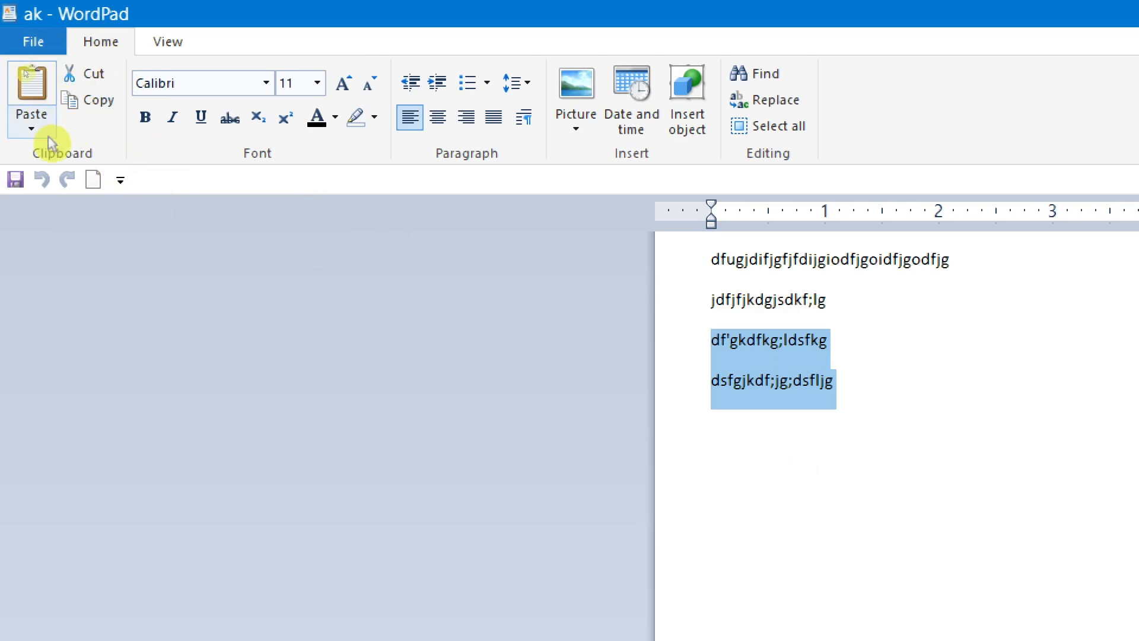
Step: Delete the first letter of the last line and insert two blank lines above it
{"action": "left_click", "coordinate": [741, 466]}
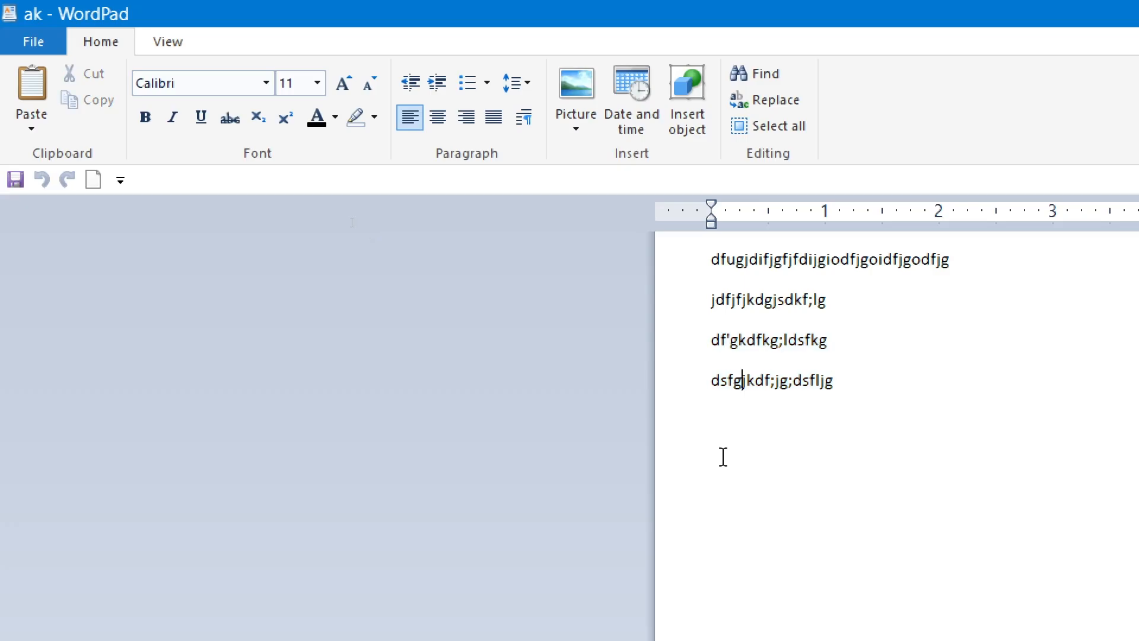
{"action": "key", "text": "ctrl+shift+Right"}
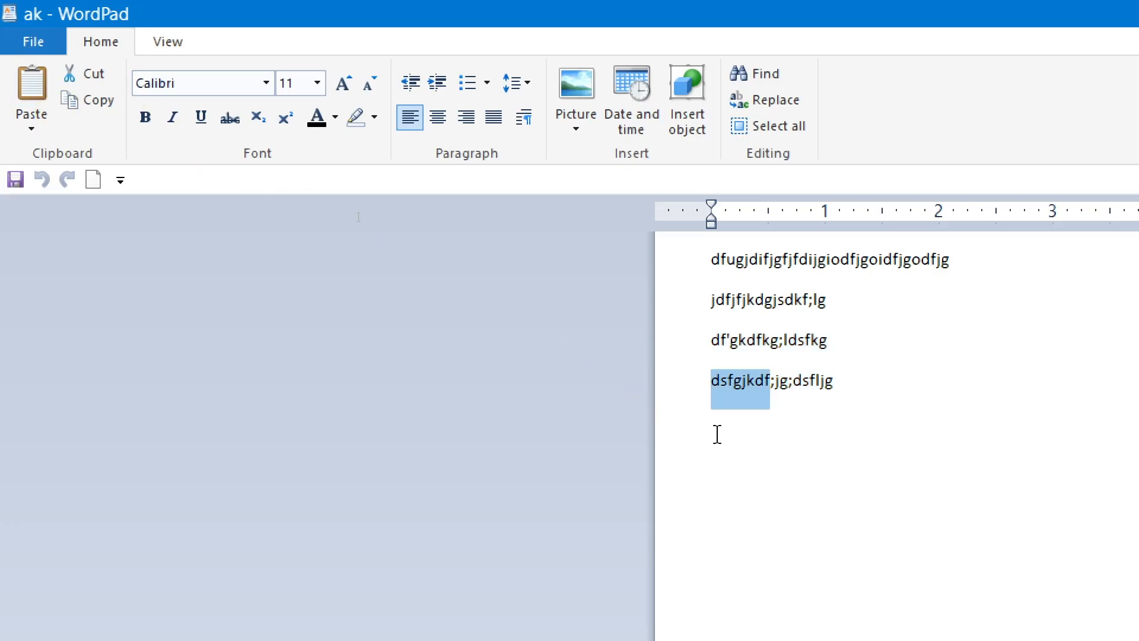
{"action": "key", "text": "Left"}
{"action": "key", "text": "Delete"}
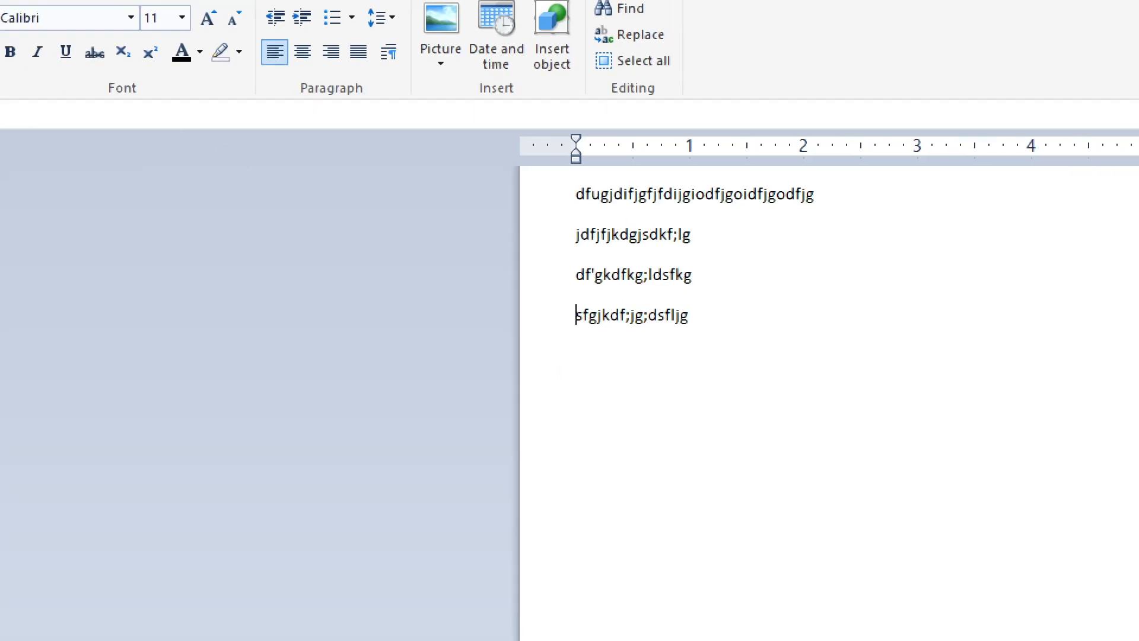
{"action": "key", "text": "Return"}
{"action": "key", "text": "Return"}
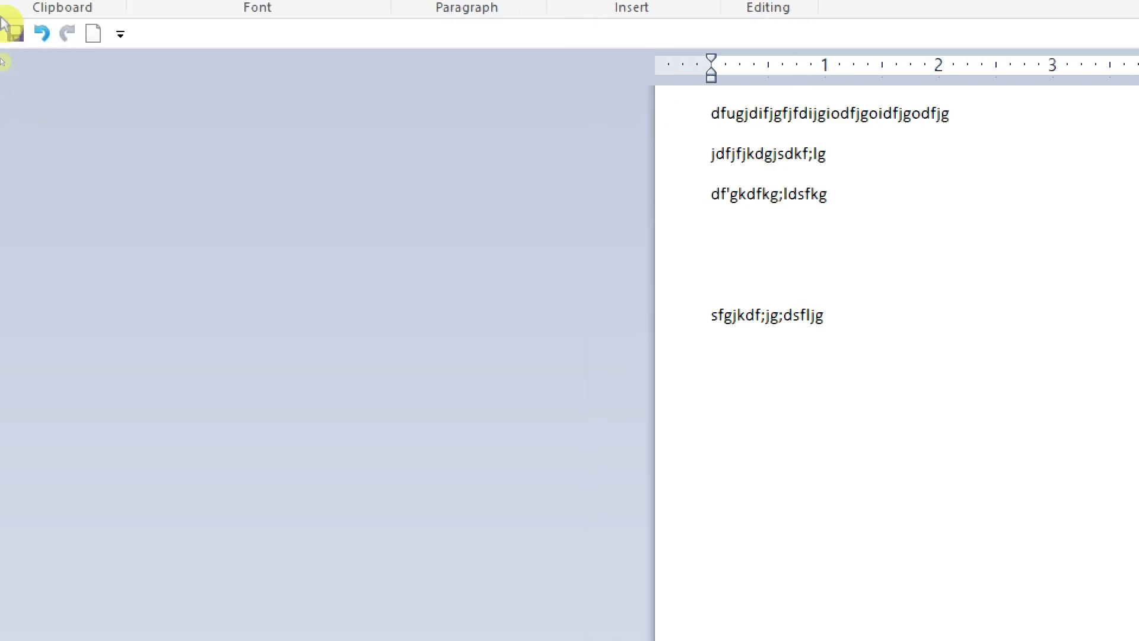
Step: Paste the two copied lines repeatedly in the space above the last line
{"action": "left_click", "coordinate": [40, 50]}
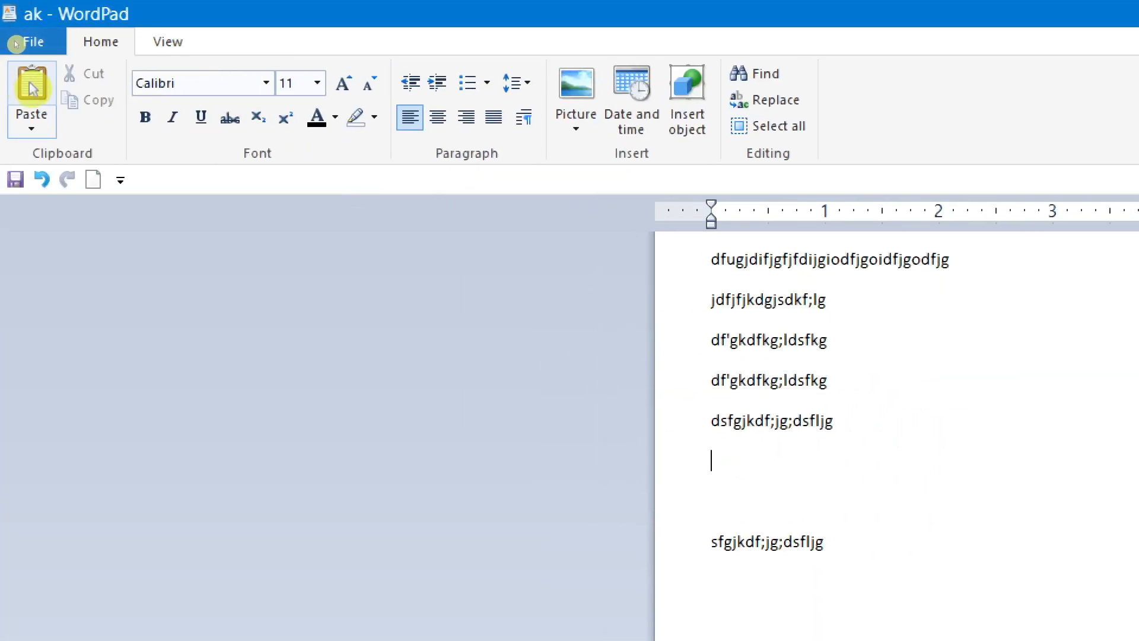
{"action": "left_click", "coordinate": [32, 87]}
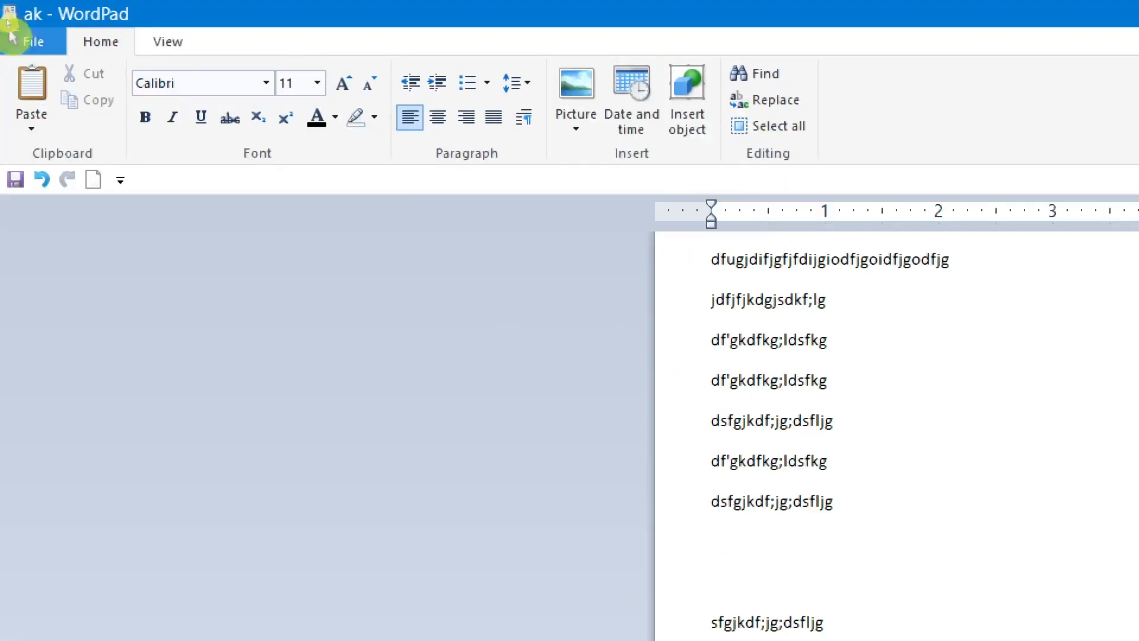
{"action": "left_click", "coordinate": [32, 88]}
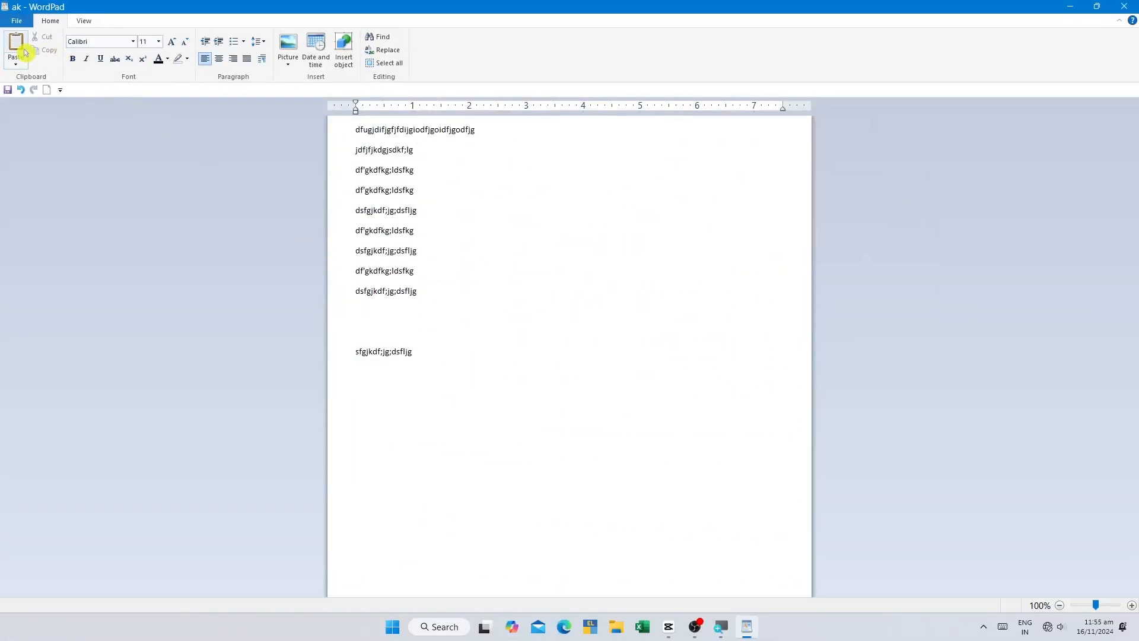
{"action": "left_click", "coordinate": [21, 49]}
{"action": "left_click", "coordinate": [20, 49]}
{"action": "left_click", "coordinate": [21, 49]}
{"action": "left_click", "coordinate": [20, 49]}
{"action": "left_click", "coordinate": [20, 49]}
{"action": "left_click", "coordinate": [21, 49]}
{"action": "left_click", "coordinate": [21, 49]}
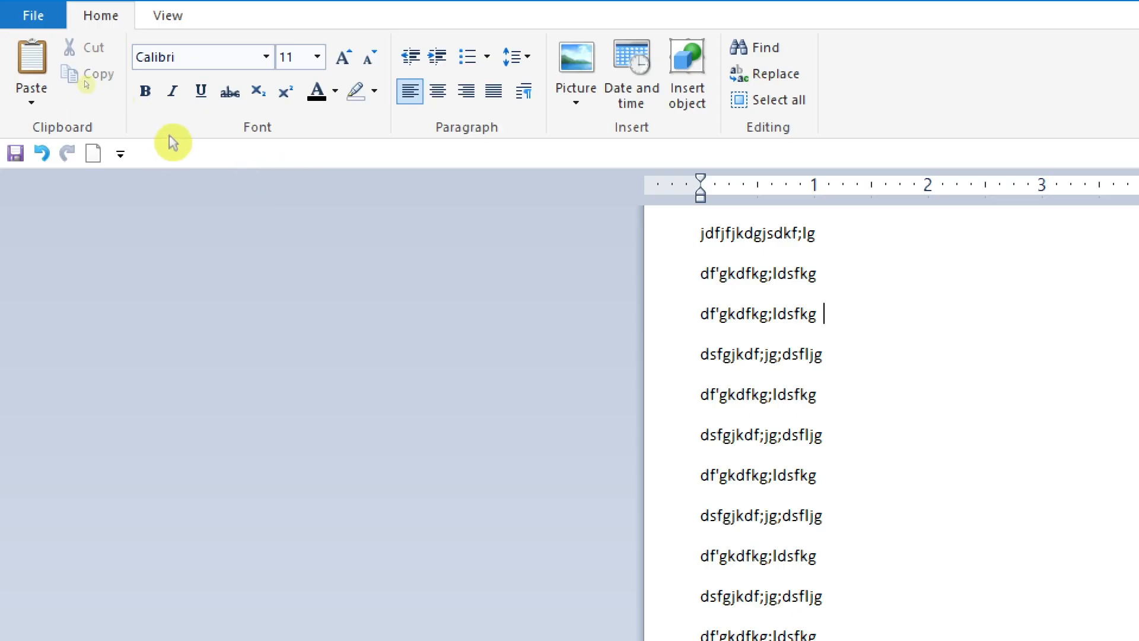
{"action": "left_click_drag", "start_coordinate": [820, 236], "coordinate": [688, 236]}
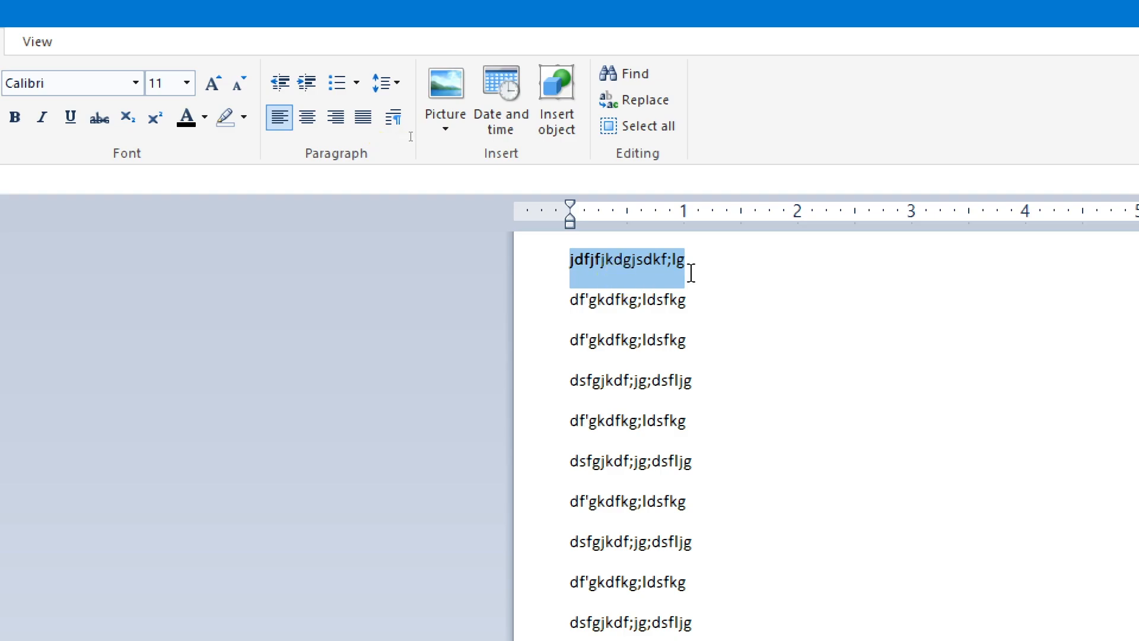
{"action": "left_click_drag", "start_coordinate": [690, 272], "coordinate": [550, 261]}
{"action": "left_click", "coordinate": [746, 345]}
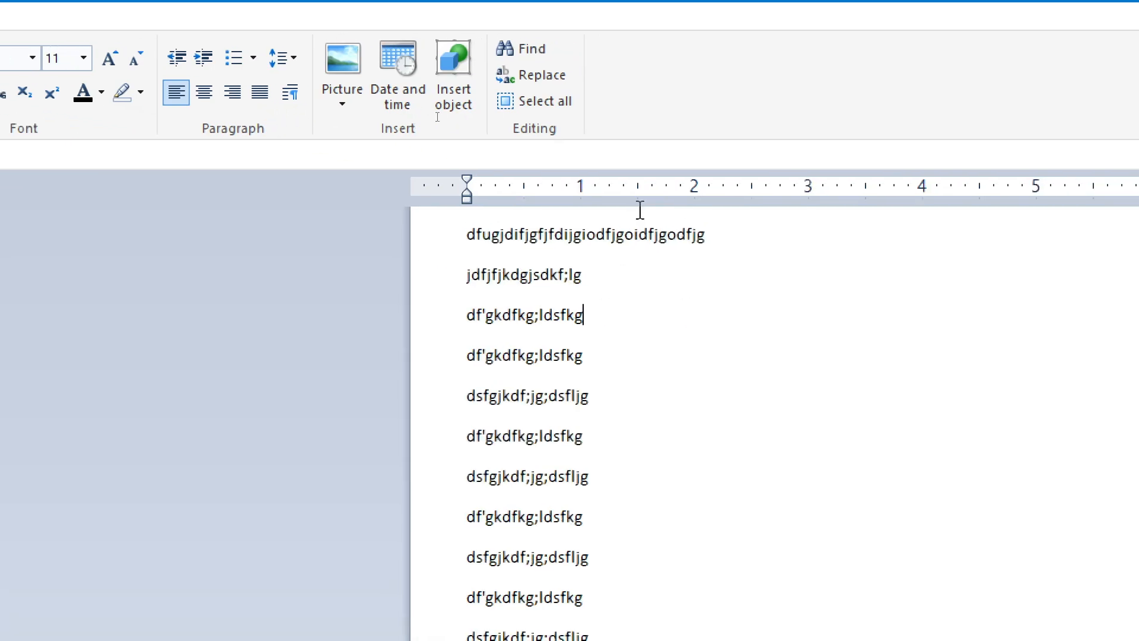
Step: Select the whole first line and change its font to Amsterdam
{"action": "left_click_drag", "start_coordinate": [816, 266], "coordinate": [711, 248]}
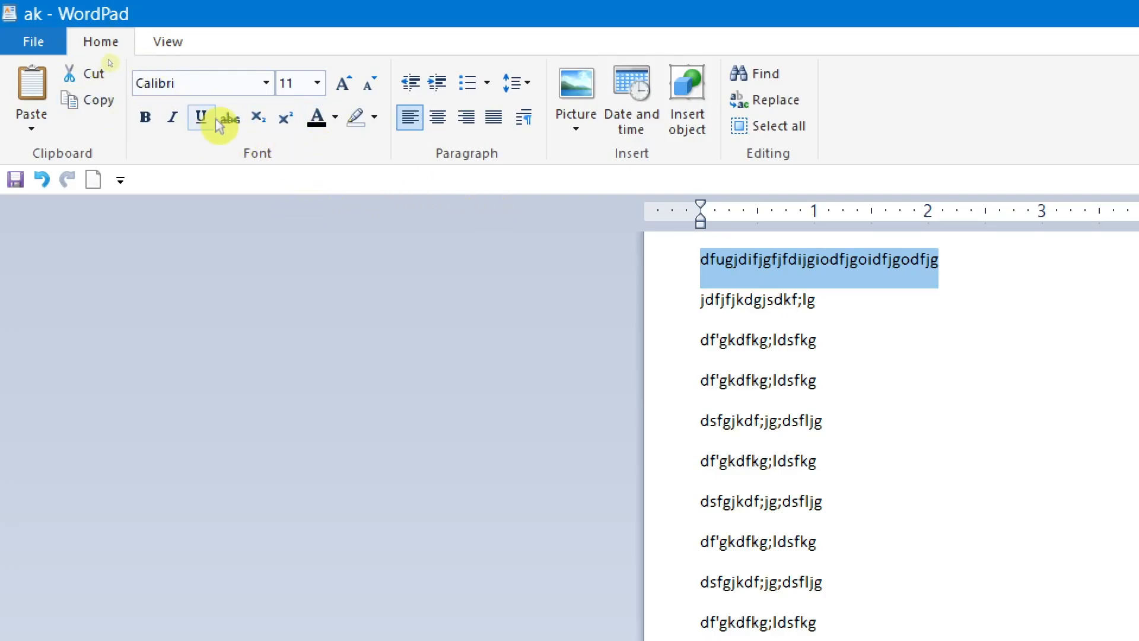
{"action": "left_click", "coordinate": [954, 272]}
{"action": "double_click", "coordinate": [735, 256]}
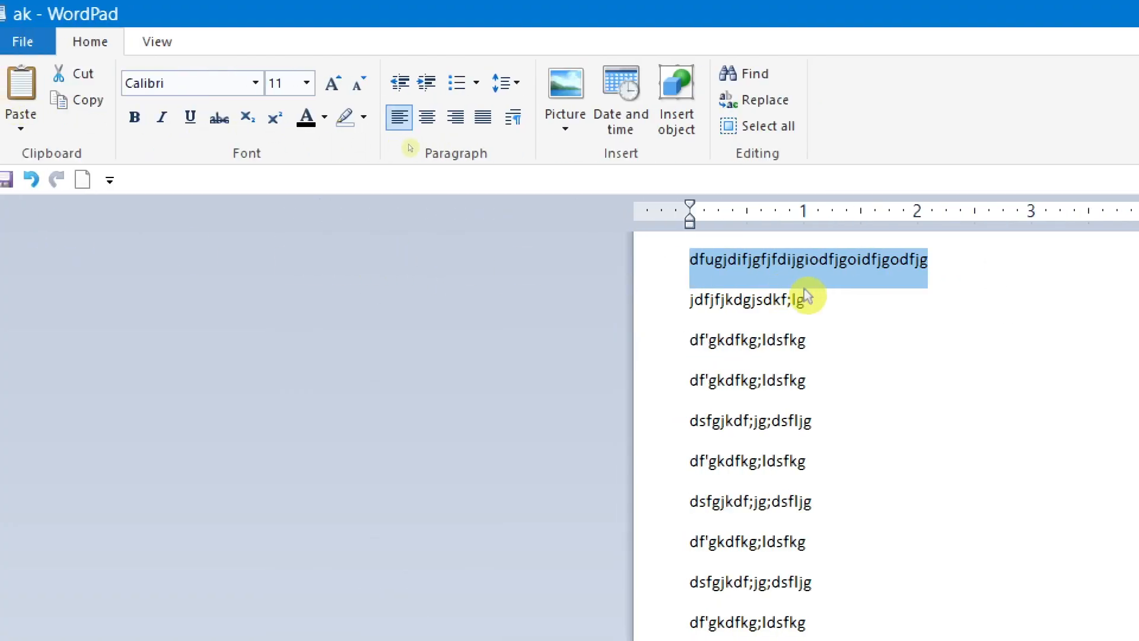
{"action": "left_click", "coordinate": [951, 267]}
{"action": "double_click", "coordinate": [843, 265]}
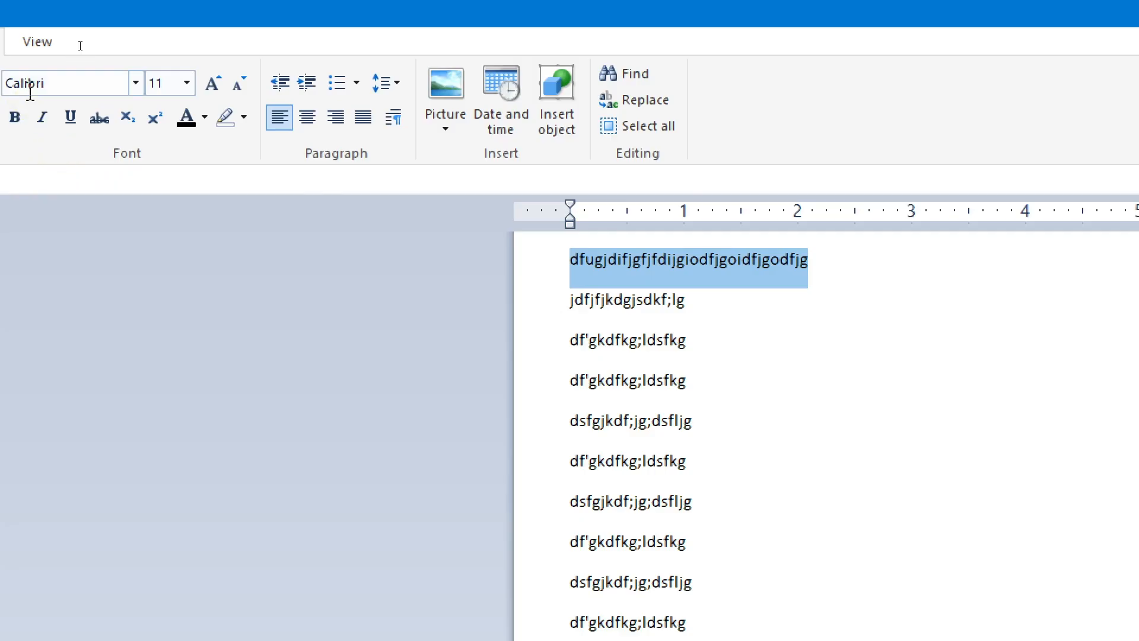
{"action": "left_click", "coordinate": [145, 85]}
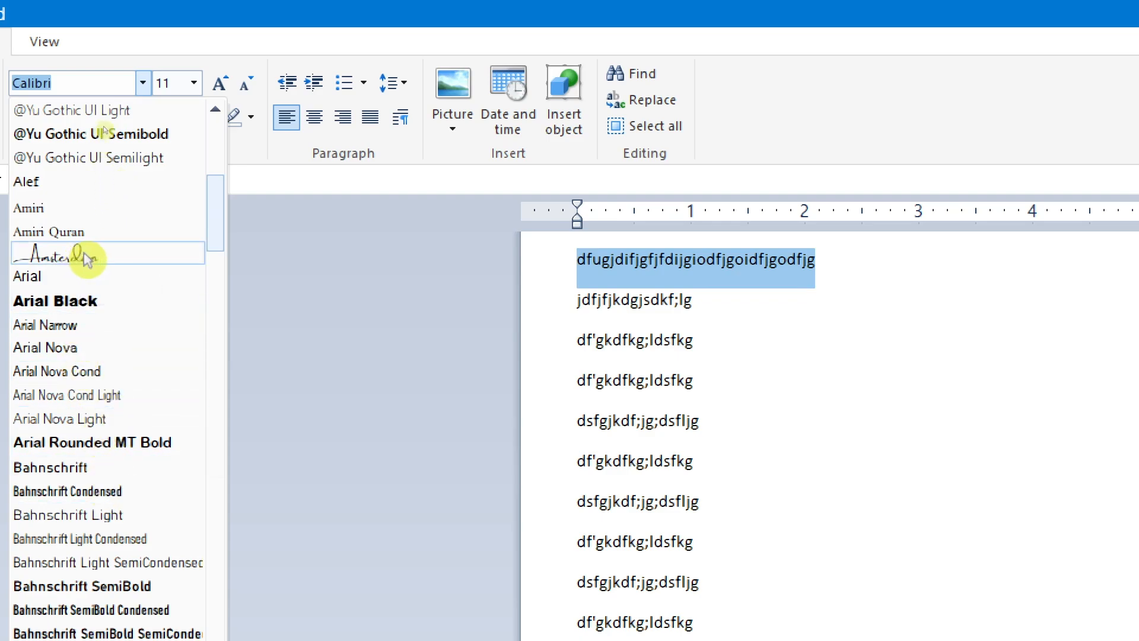
{"action": "left_click", "coordinate": [90, 259]}
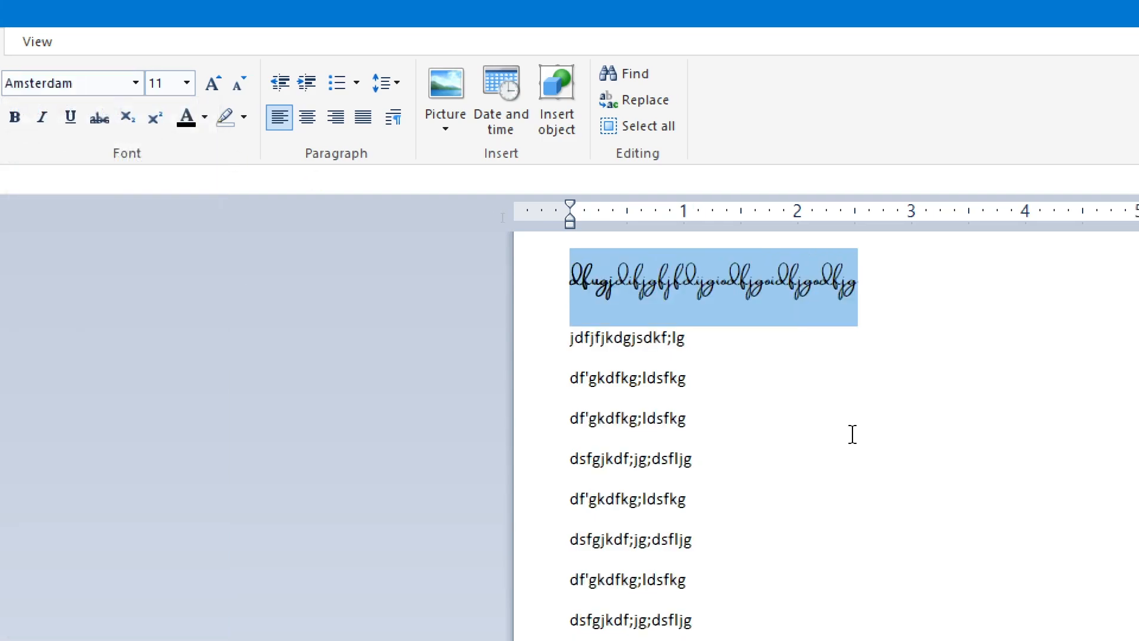
{"action": "left_click", "coordinate": [652, 286]}
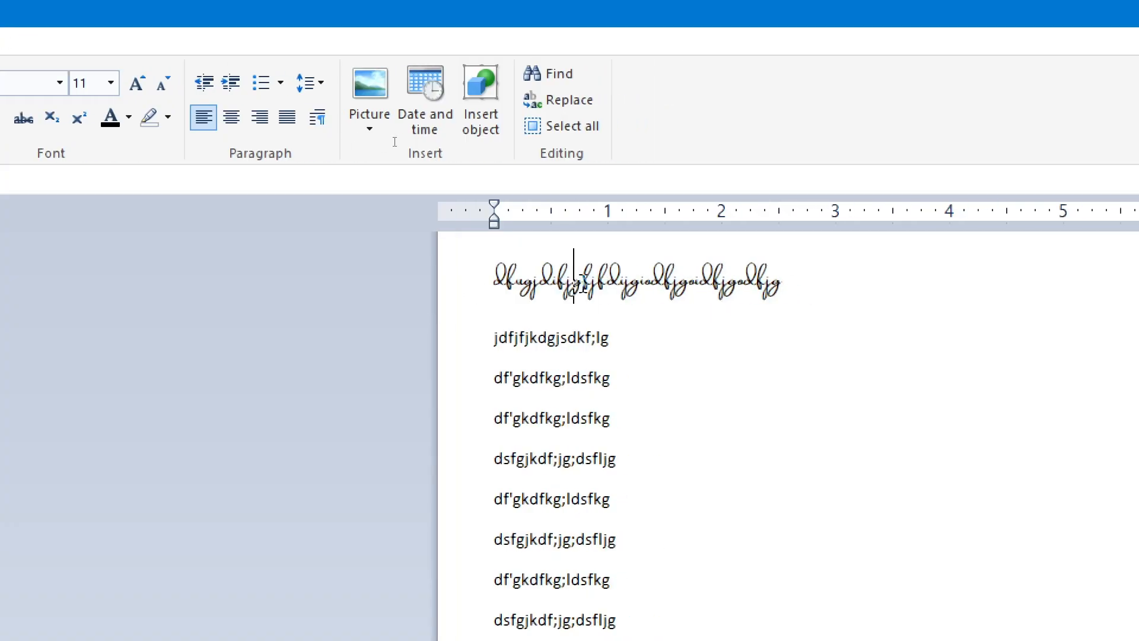
Step: Select the second line and change its font to Arial Black
{"action": "left_click_drag", "start_coordinate": [802, 279], "coordinate": [496, 279]}
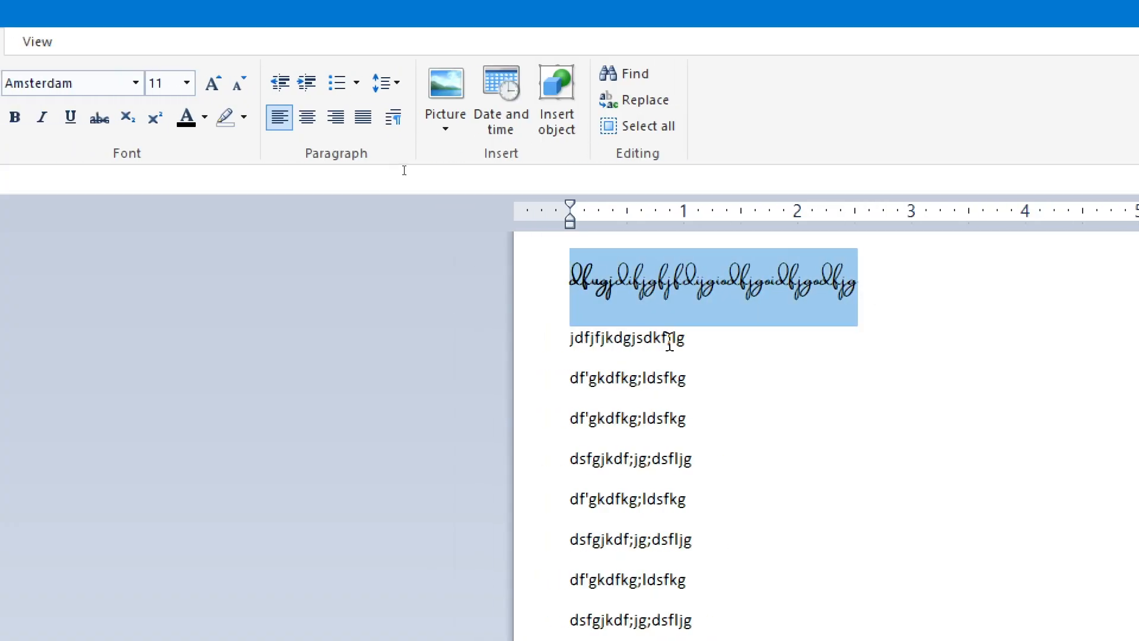
{"action": "left_click", "coordinate": [782, 355]}
{"action": "double_click", "coordinate": [806, 277]}
{"action": "left_click_drag", "start_coordinate": [699, 351], "coordinate": [568, 336]}
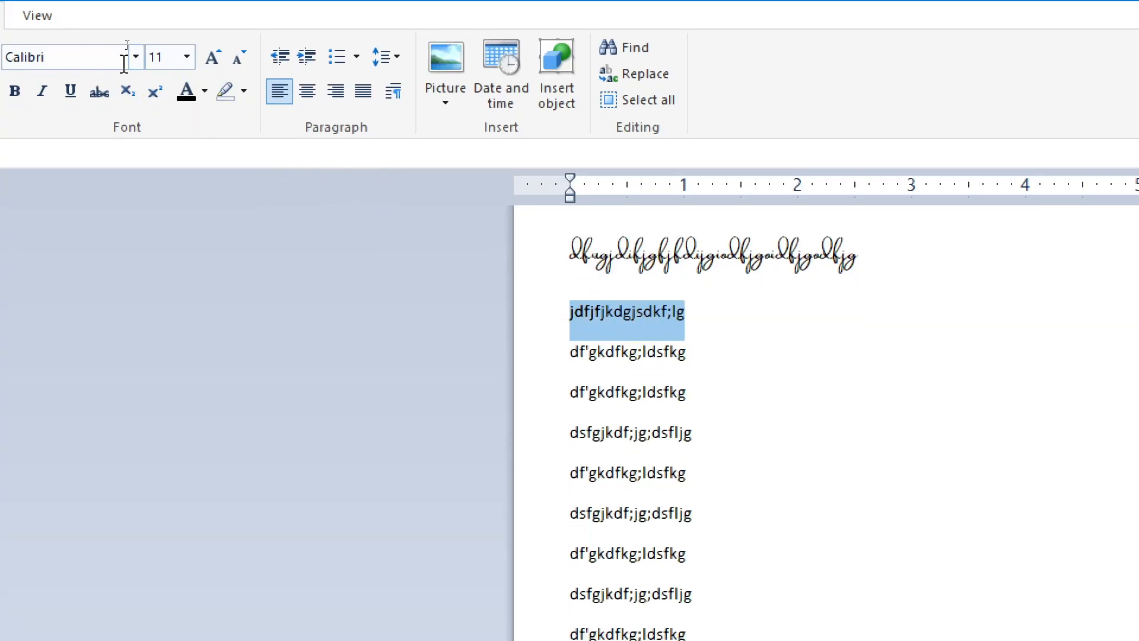
{"action": "left_click", "coordinate": [136, 57]}
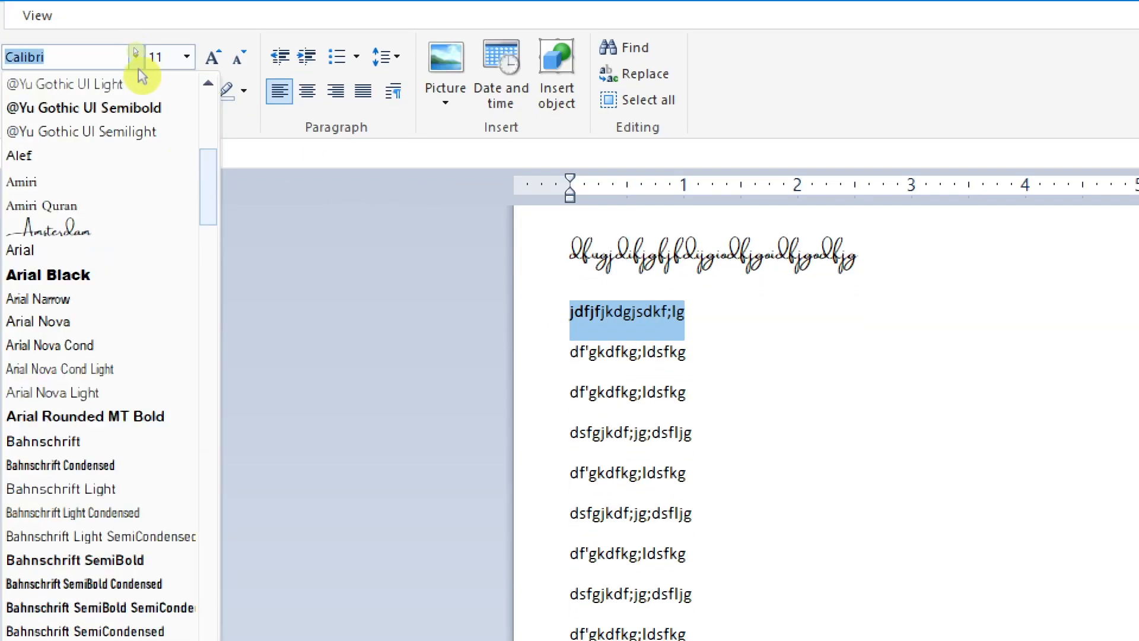
{"action": "left_click", "coordinate": [85, 278]}
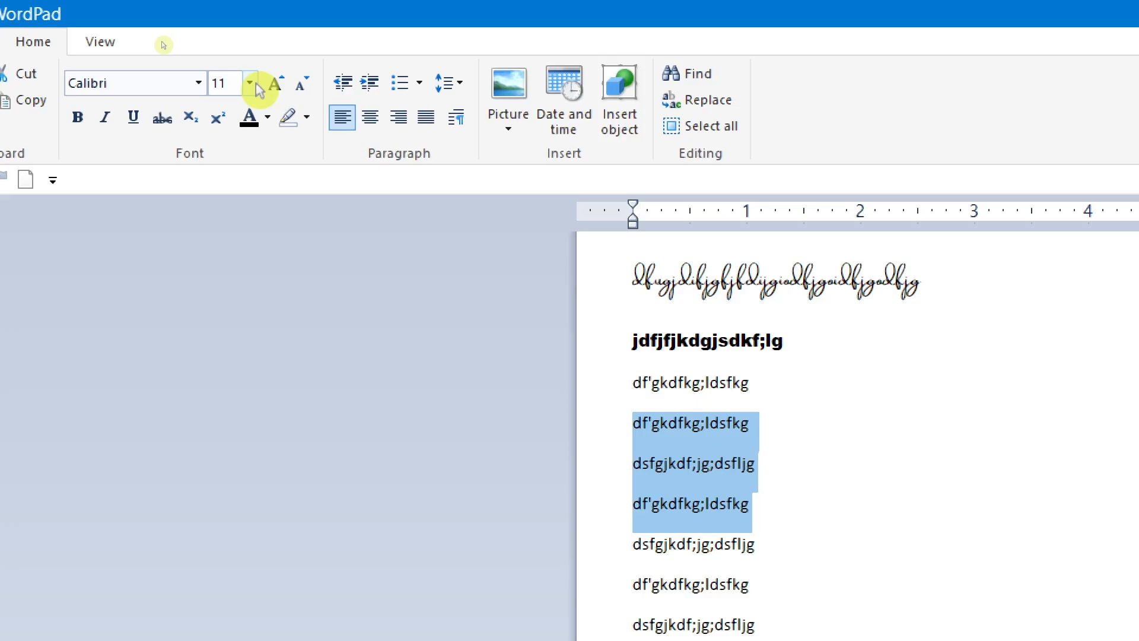
Step: Try font size 48 on the fourth to sixth lines, and set their size to 14
{"action": "left_click", "coordinate": [252, 83]}
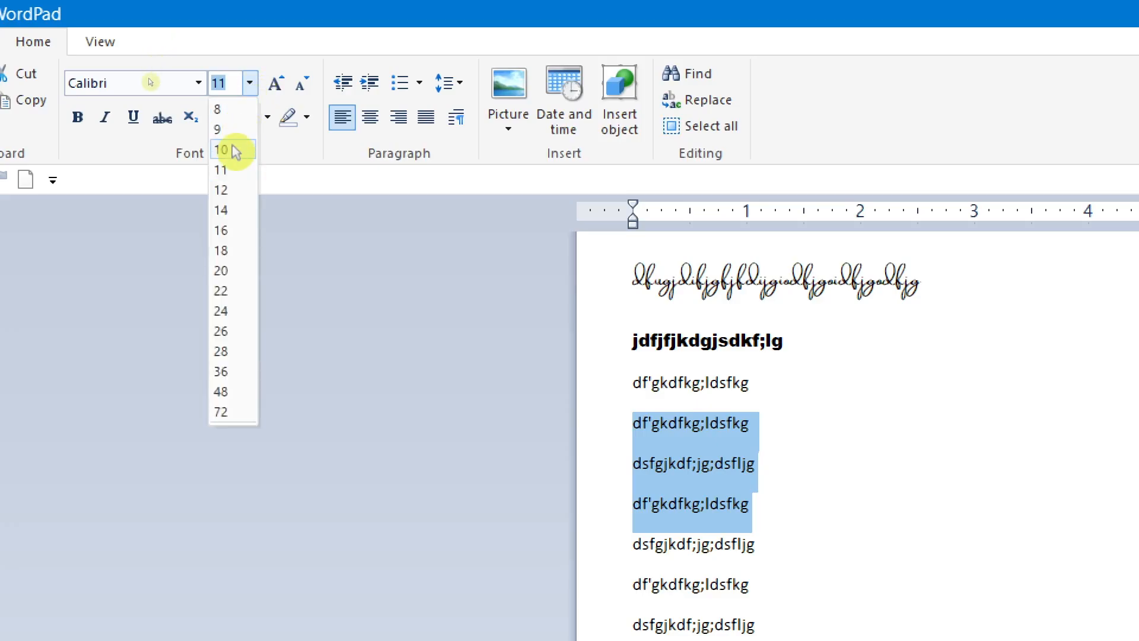
{"action": "left_click", "coordinate": [240, 394]}
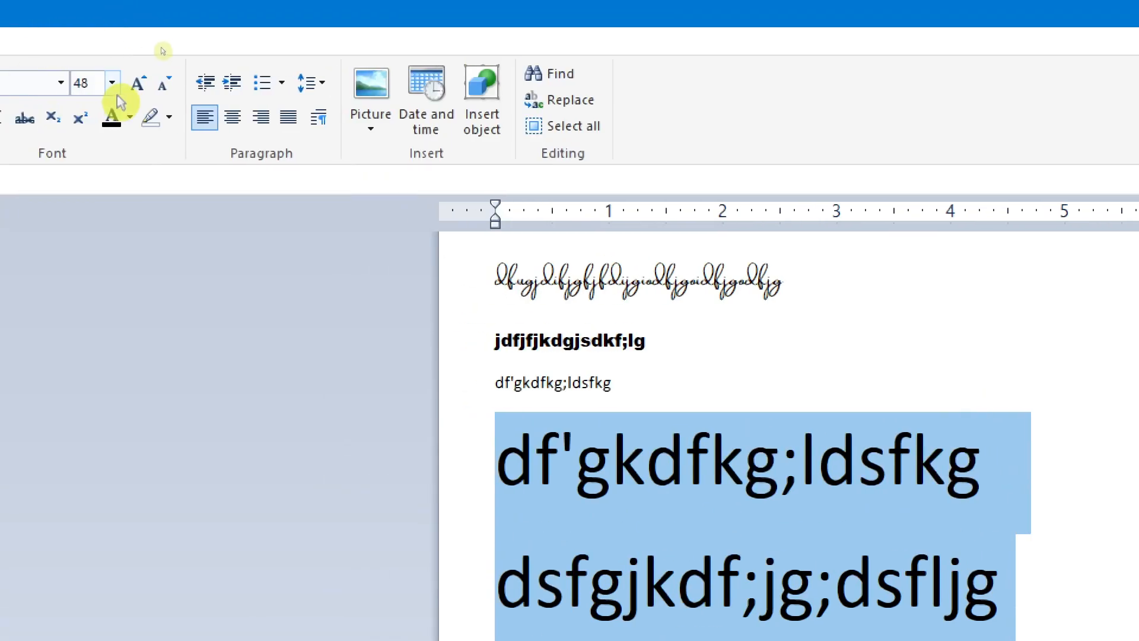
{"action": "left_click", "coordinate": [112, 84]}
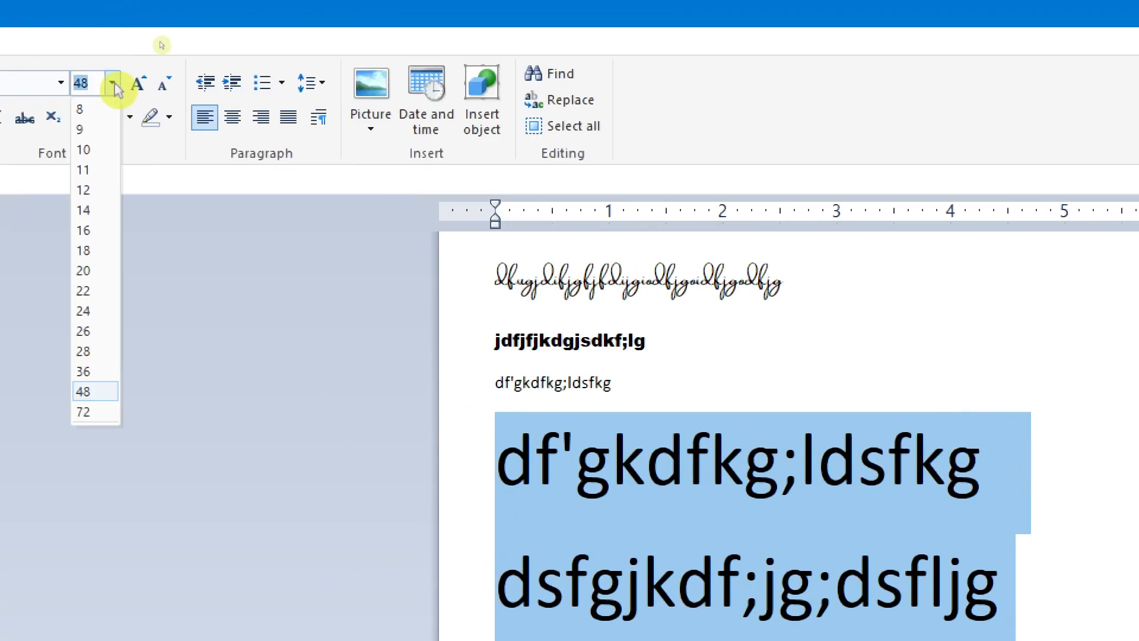
{"action": "left_click", "coordinate": [86, 212]}
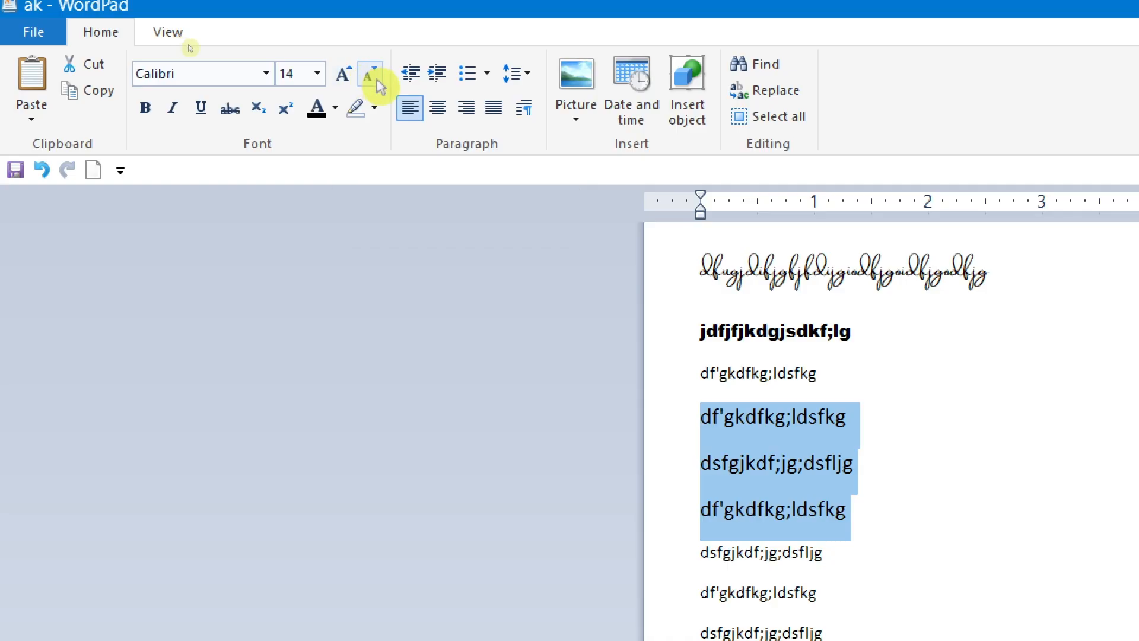
Step: Grow the font of the three selected lines stepwise to 22, and shrink it stepwise to 16
{"action": "left_click", "coordinate": [343, 74]}
{"action": "key", "text": "ctrl+shift+period"}
{"action": "key", "text": "ctrl+shift+period"}
{"action": "key", "text": "ctrl+shift+period"}
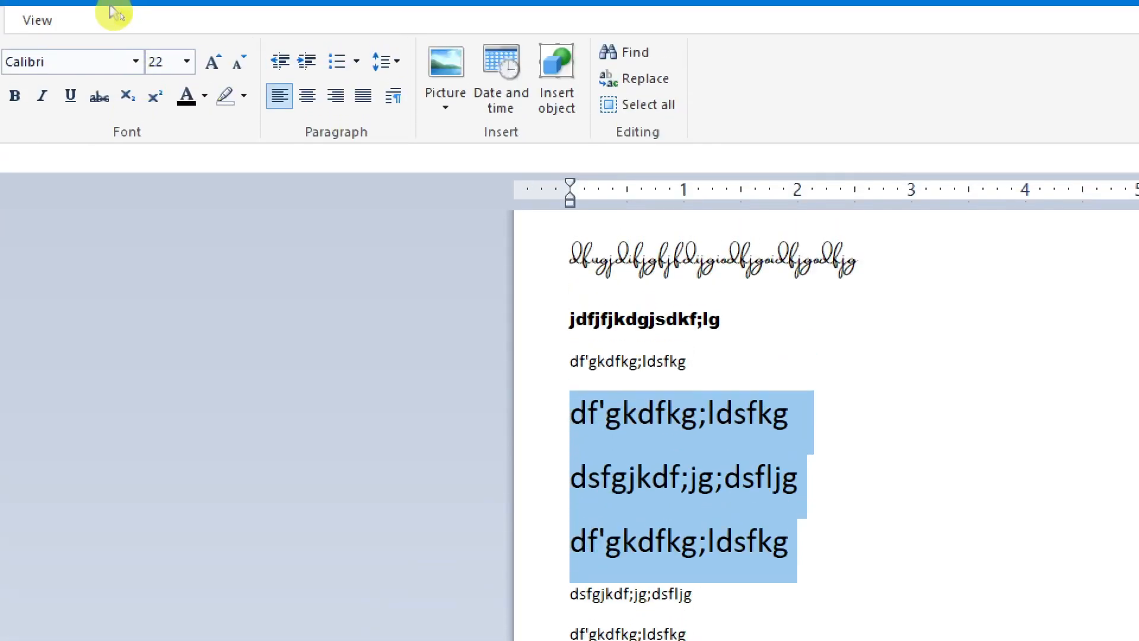
{"action": "left_click", "coordinate": [241, 72]}
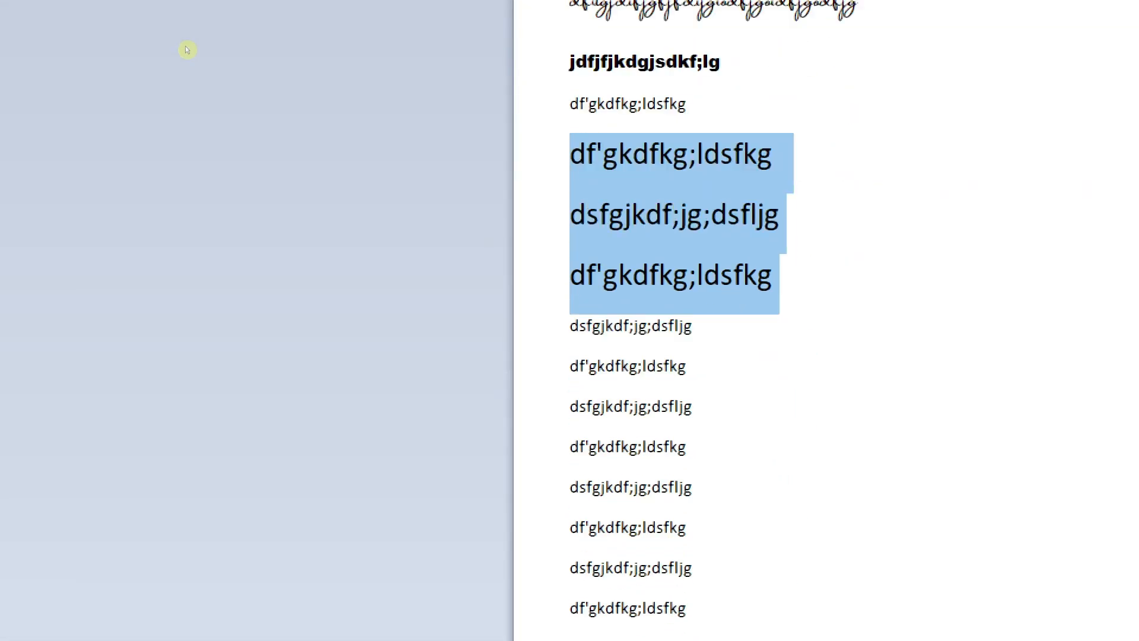
{"action": "left_click", "coordinate": [241, 72]}
{"action": "left_click", "coordinate": [241, 73]}
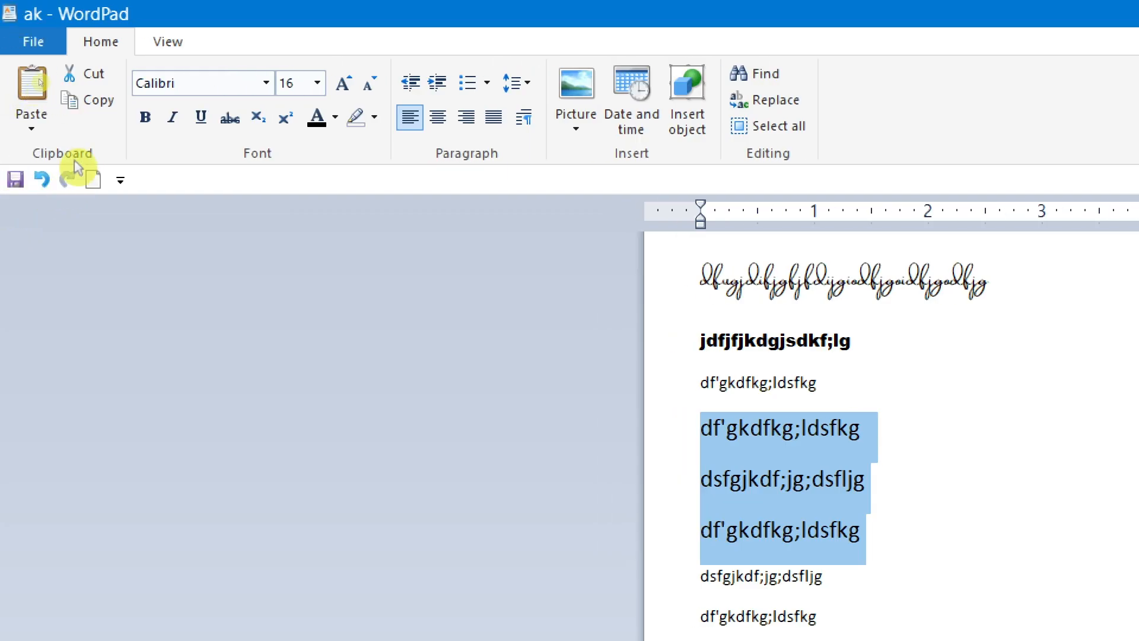
Step: Try bold and italic formatting on the three selected lines, and turn both off again
{"action": "left_click", "coordinate": [146, 120]}
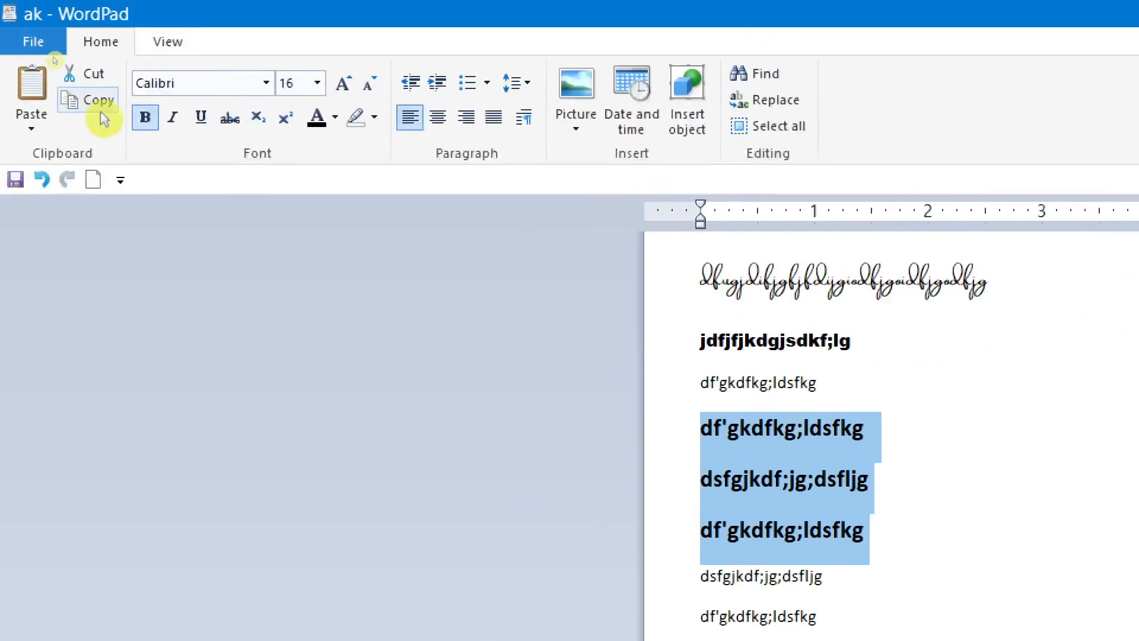
{"action": "left_click", "coordinate": [146, 120]}
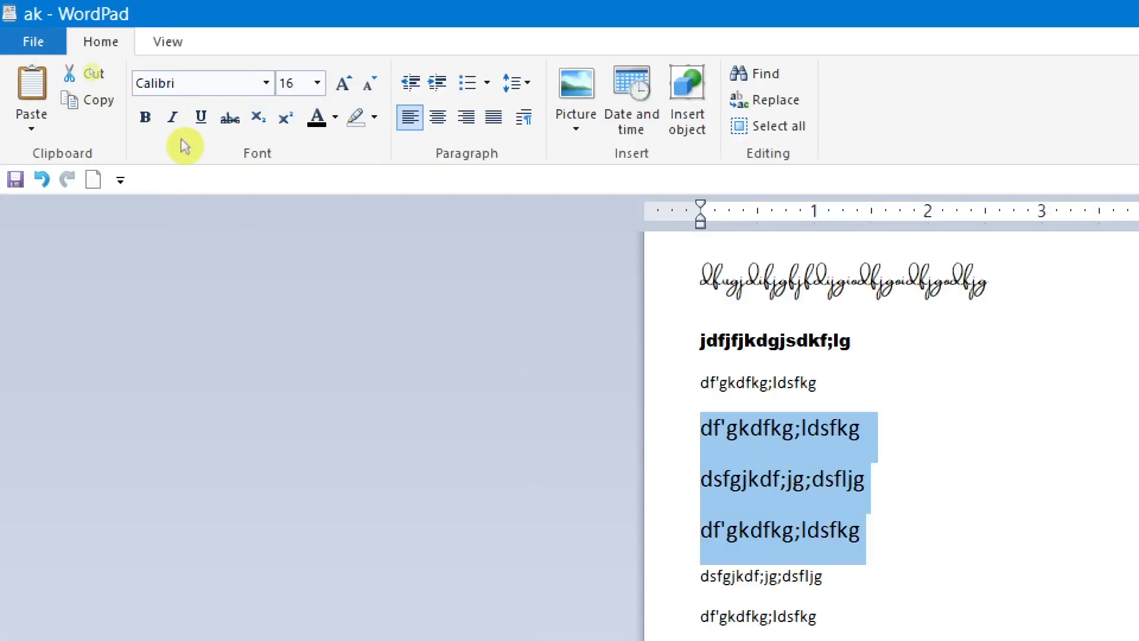
{"action": "left_click", "coordinate": [175, 121]}
{"action": "left_click", "coordinate": [175, 121]}
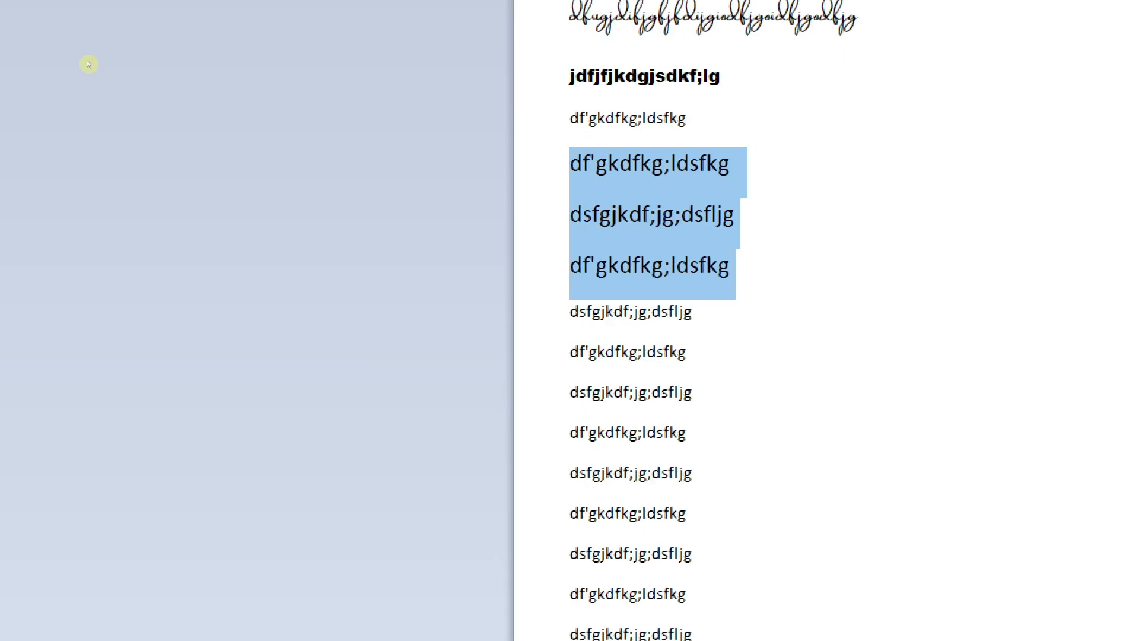
{"action": "left_click", "coordinate": [174, 121]}
{"action": "left_click", "coordinate": [175, 121]}
{"action": "key", "text": "ctrl+i"}
{"action": "key", "text": "ctrl+i"}
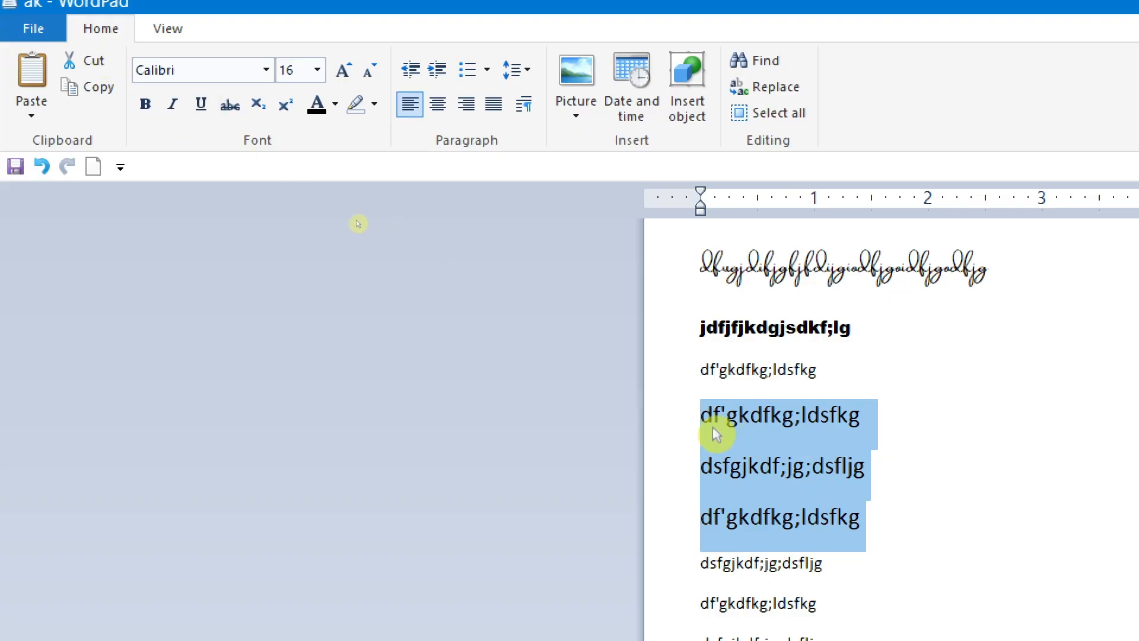
Step: Try underline formatting on the three selected lines, and turn it off again
{"action": "left_click", "coordinate": [200, 104]}
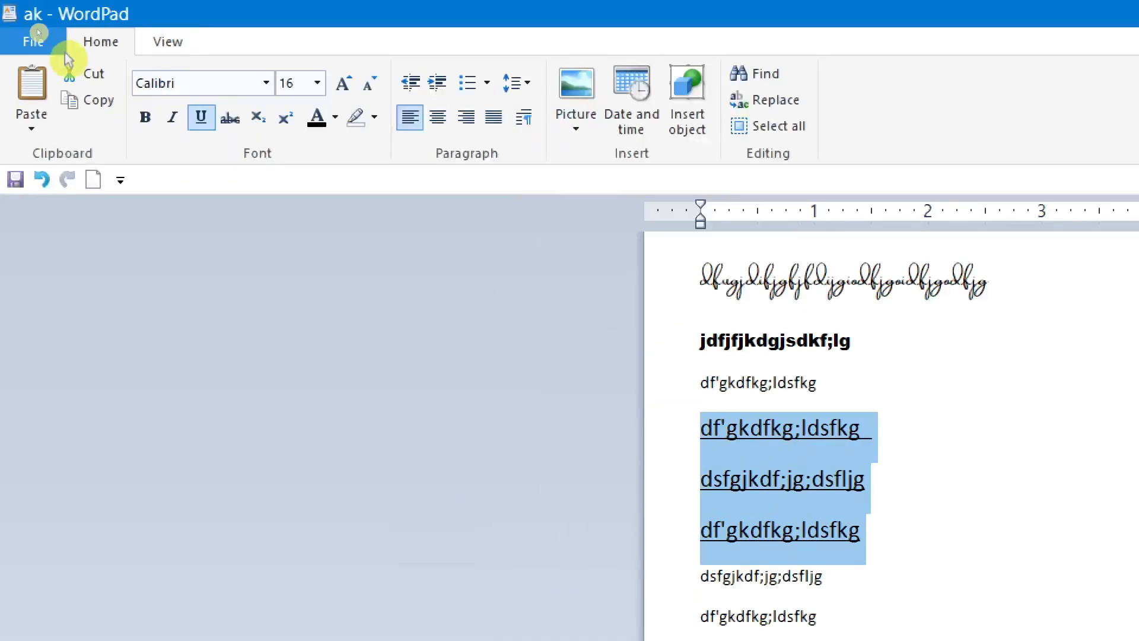
{"action": "left_click", "coordinate": [202, 117]}
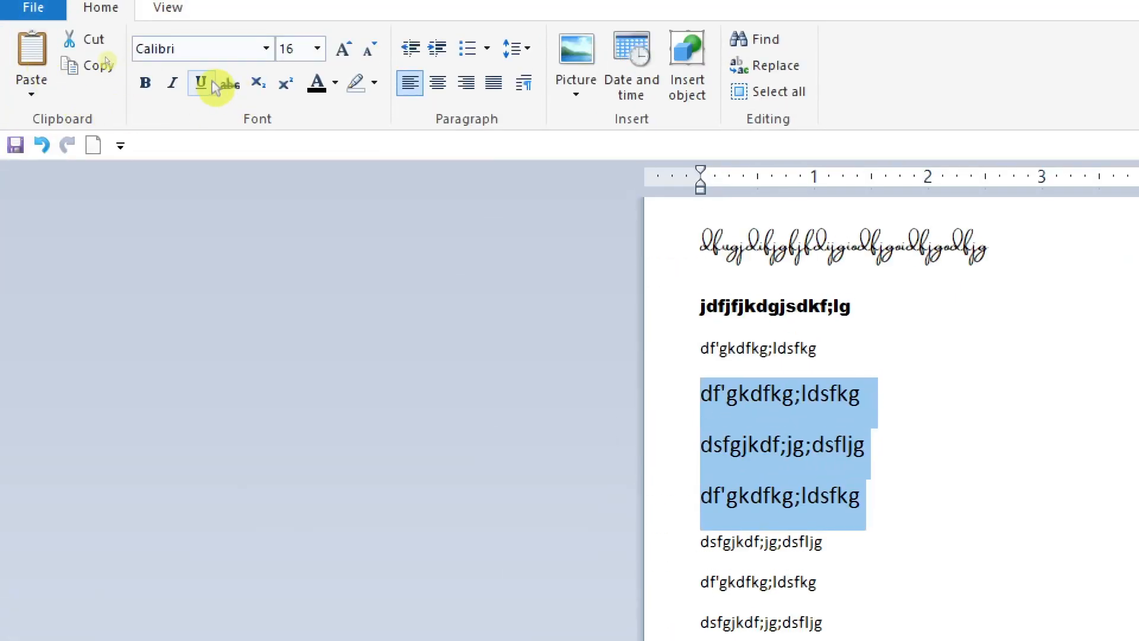
{"action": "left_click", "coordinate": [211, 82]}
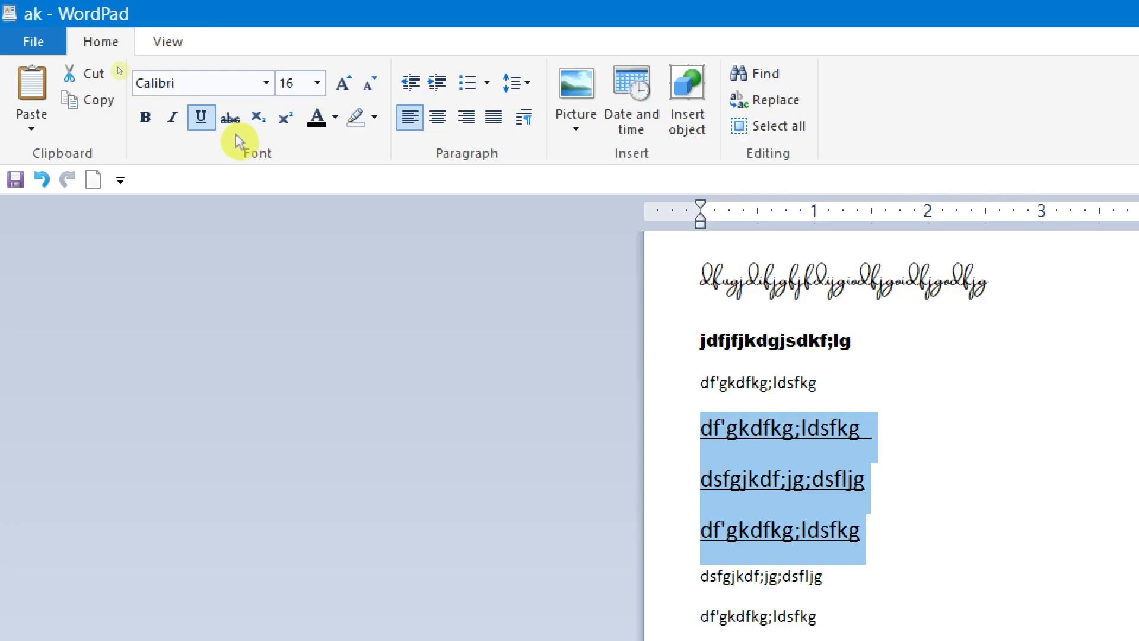
{"action": "left_click", "coordinate": [201, 117]}
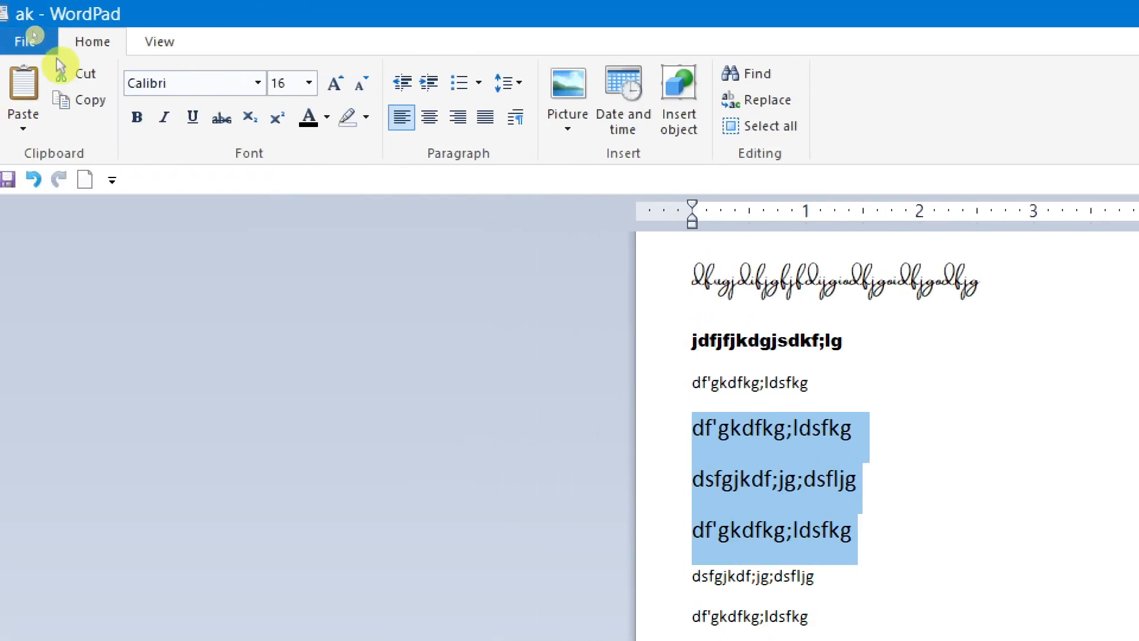
Step: Select only the fourth line and strike its text through
{"action": "left_click", "coordinate": [727, 434]}
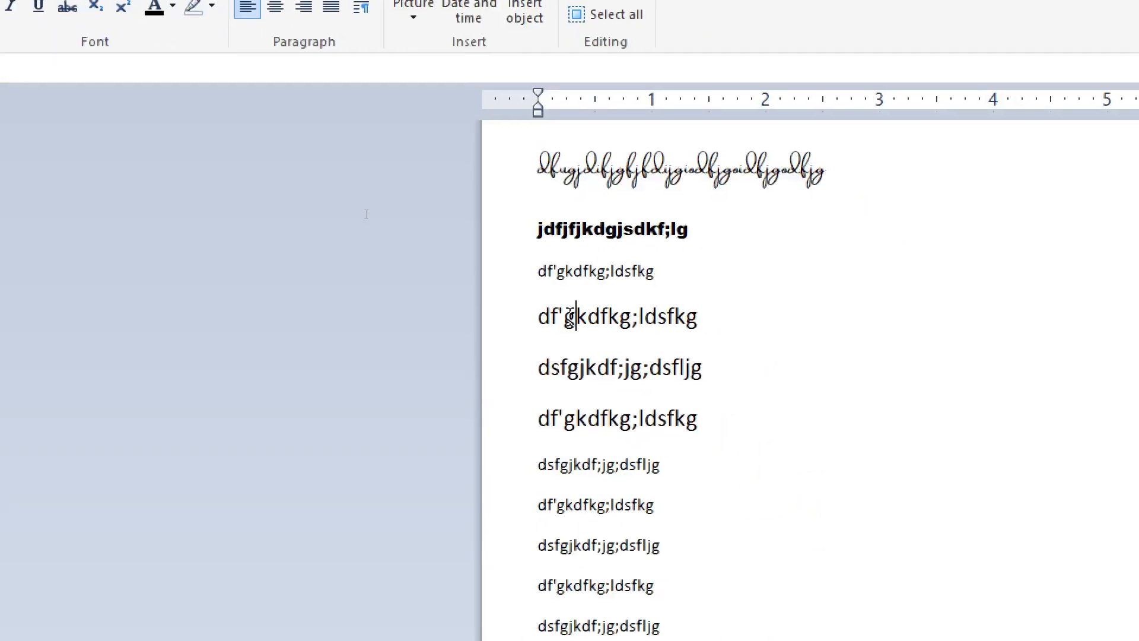
{"action": "triple_click", "coordinate": [550, 310]}
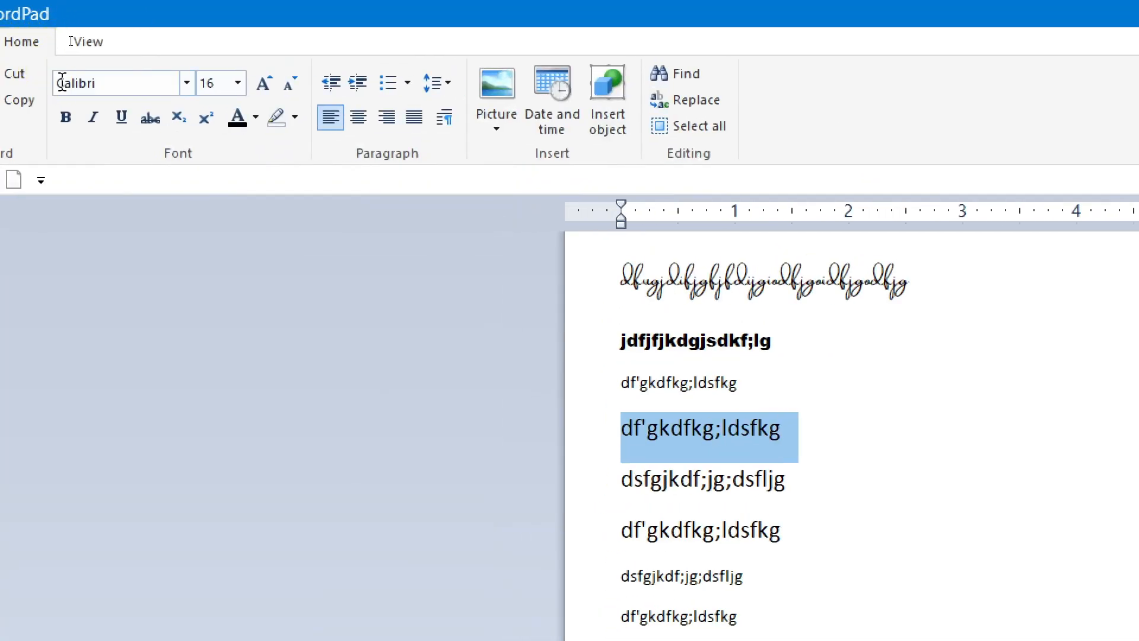
{"action": "left_click", "coordinate": [152, 118]}
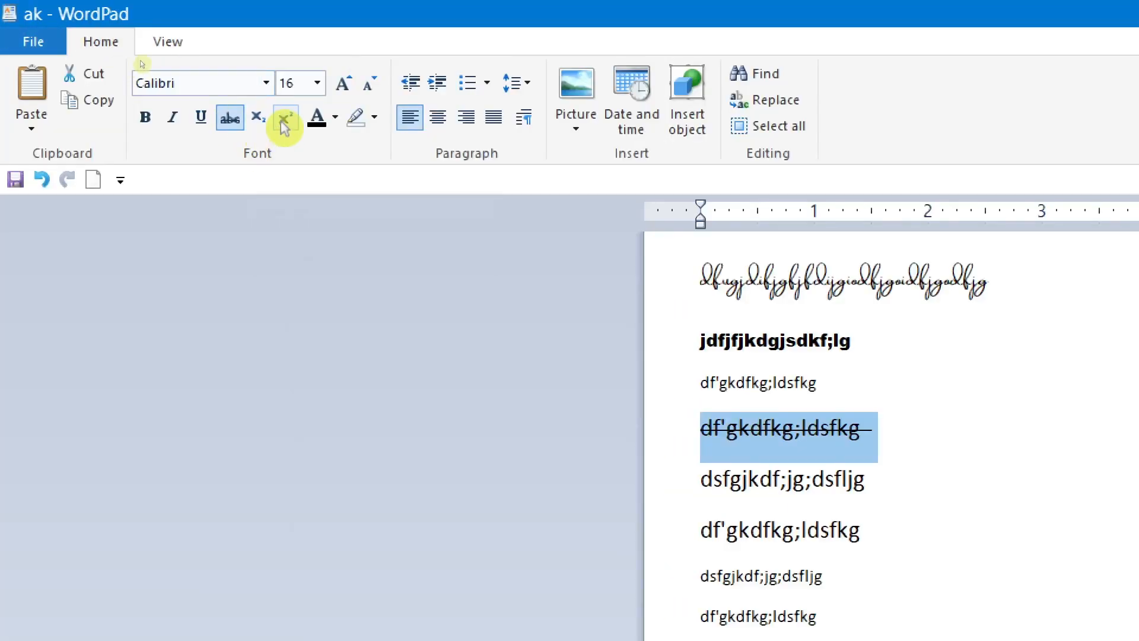
{"action": "left_click", "coordinate": [890, 438]}
Step: On the empty line near the end of the text, enter 2 followed by 222222222 in superscript
{"action": "scroll", "coordinate": [829, 429], "scroll_direction": "down", "scroll_amount": 3}
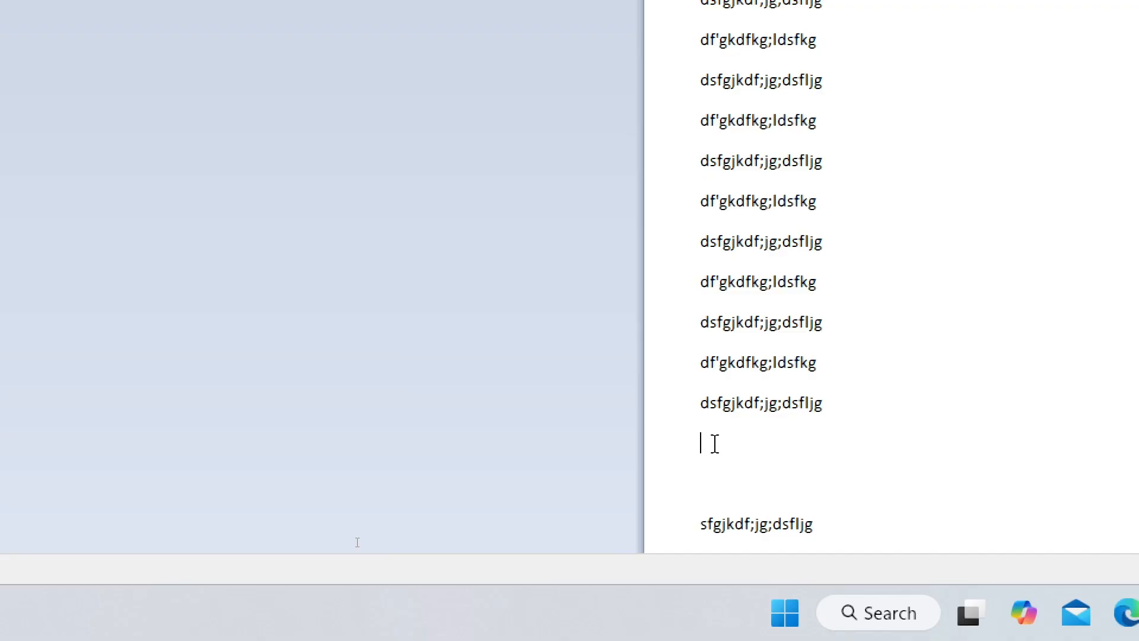
{"action": "type", "text": "2"}
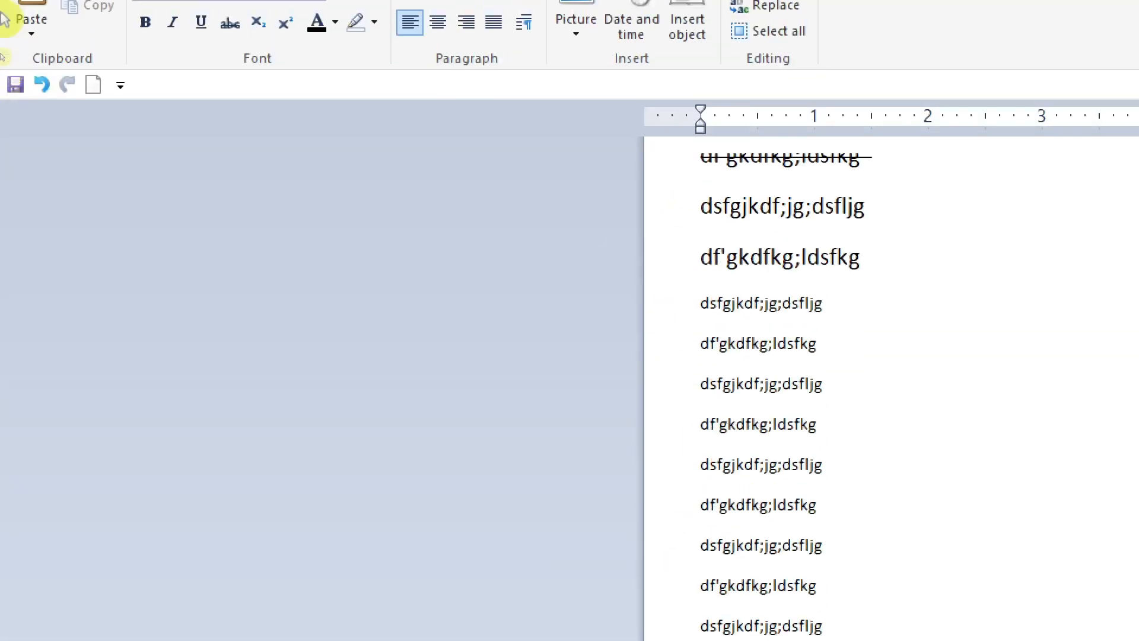
{"action": "left_click", "coordinate": [296, 38]}
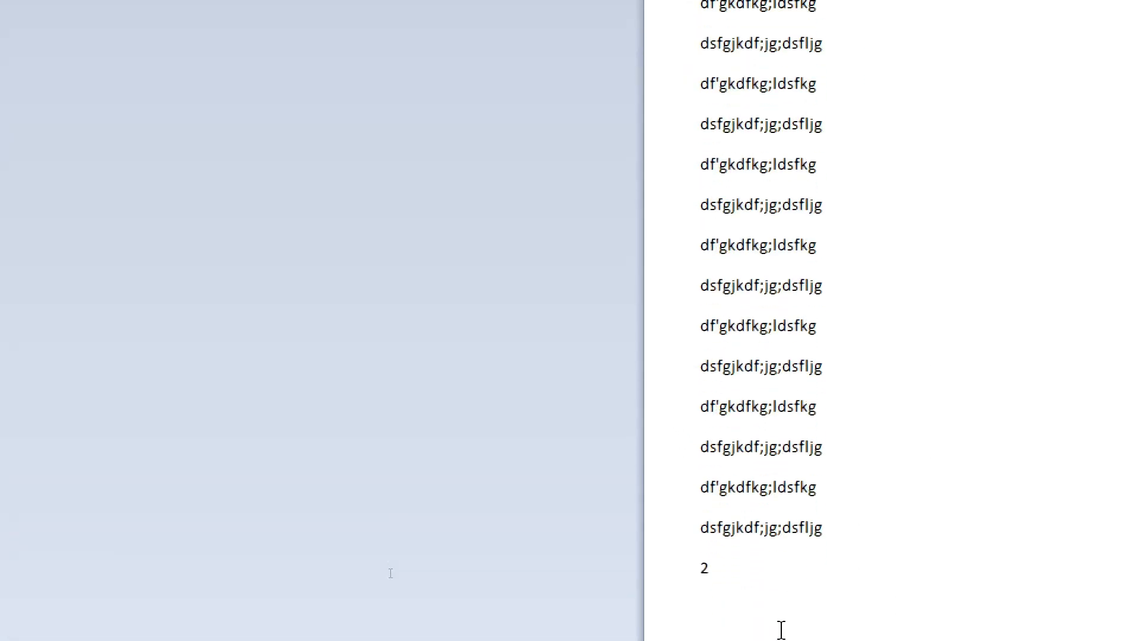
{"action": "type", "text": "222222222"}
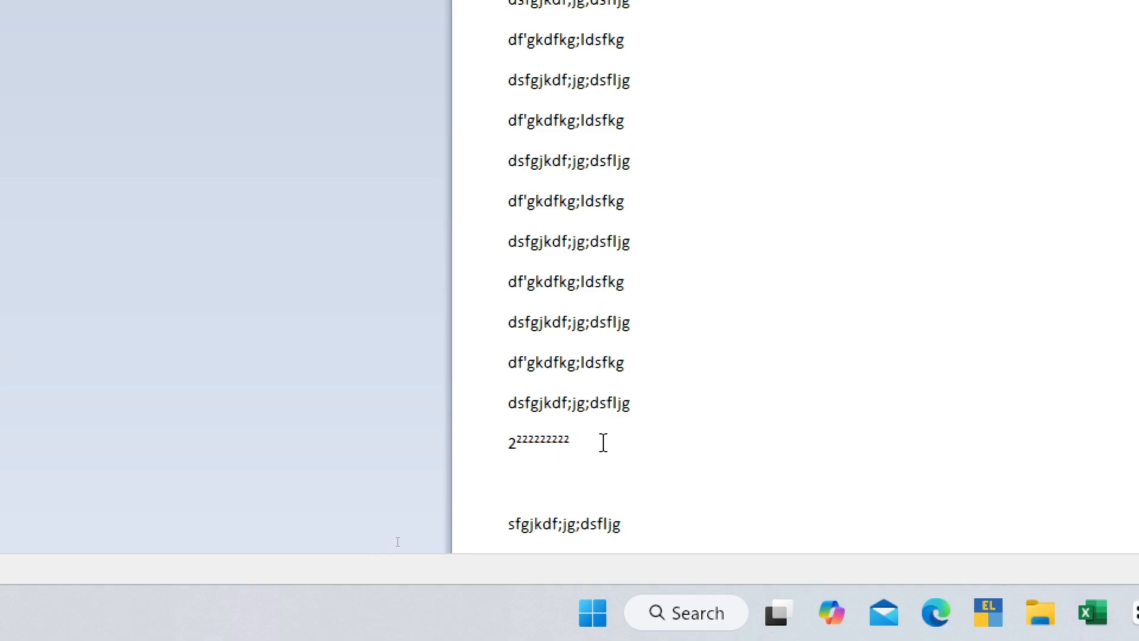
Step: Start a new line below the superscript text and enter a few characters there in subscript
{"action": "key", "text": "Return"}
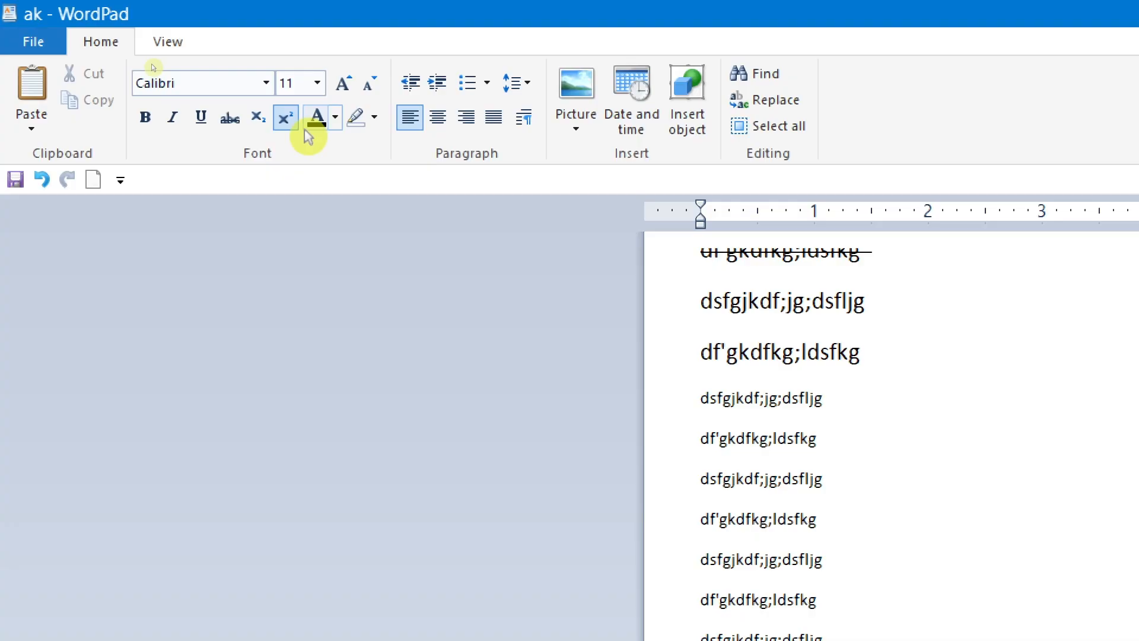
{"action": "left_click", "coordinate": [290, 122]}
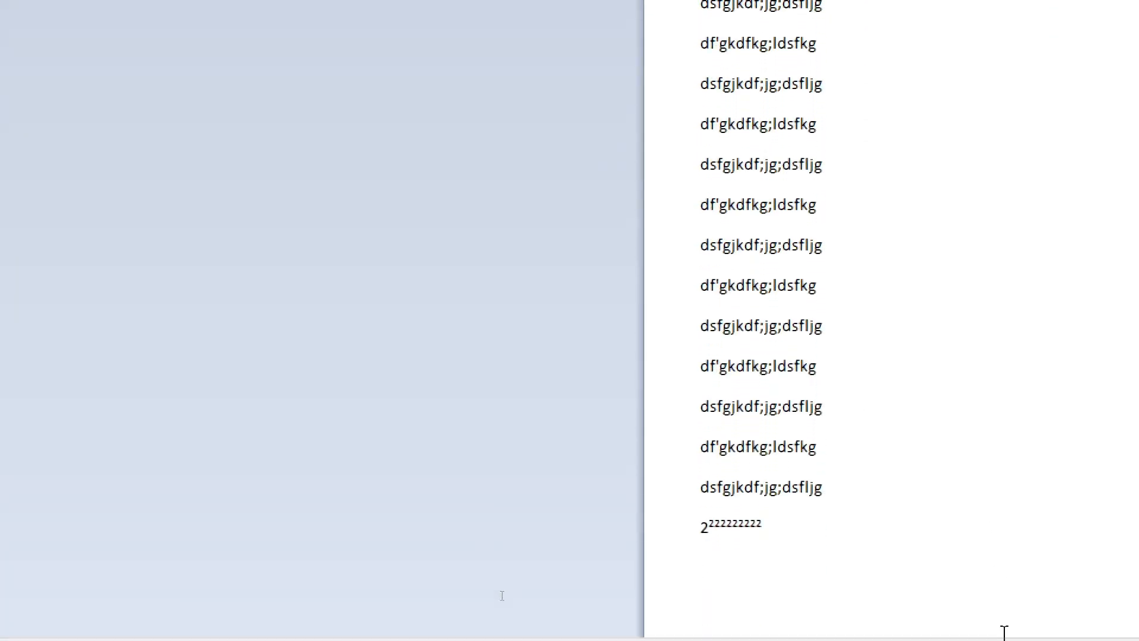
{"action": "type", "text": "5"}
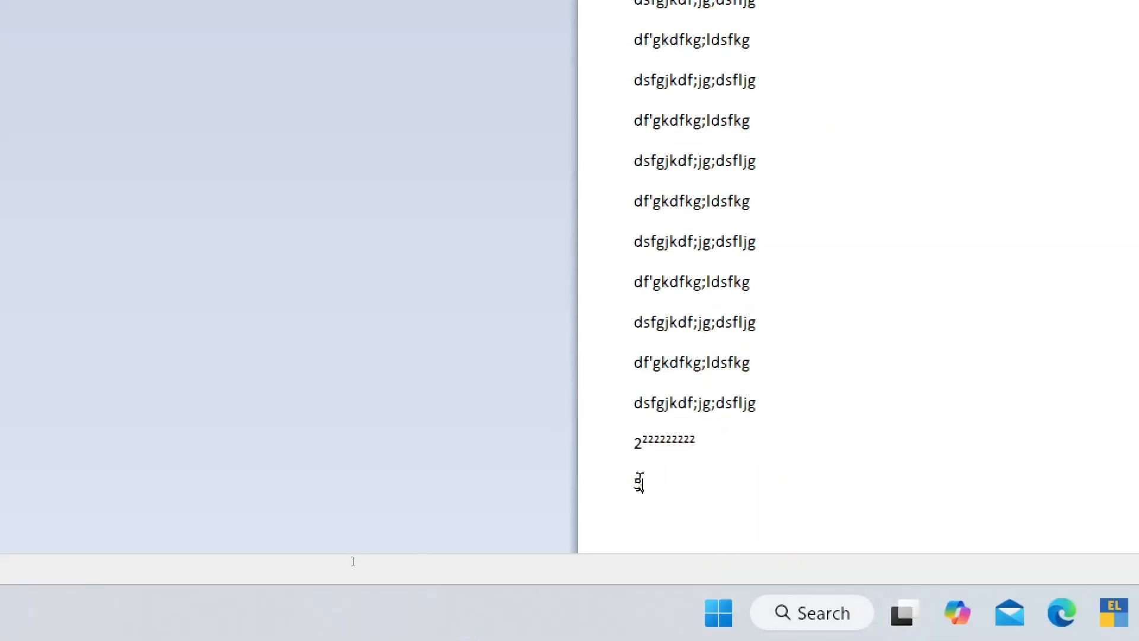
{"action": "type", "text": "zzzzzz"}
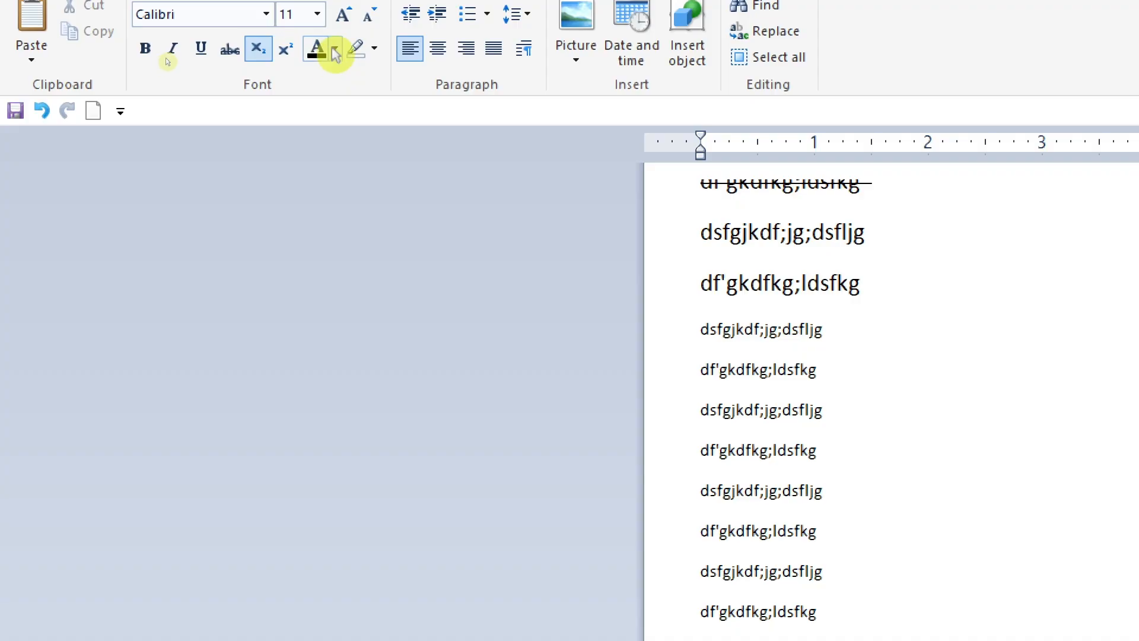
Step: Select the seventh line, the first one below the size 16 lines, and colour its text yellow
{"action": "left_click_drag", "start_coordinate": [849, 322], "coordinate": [714, 323]}
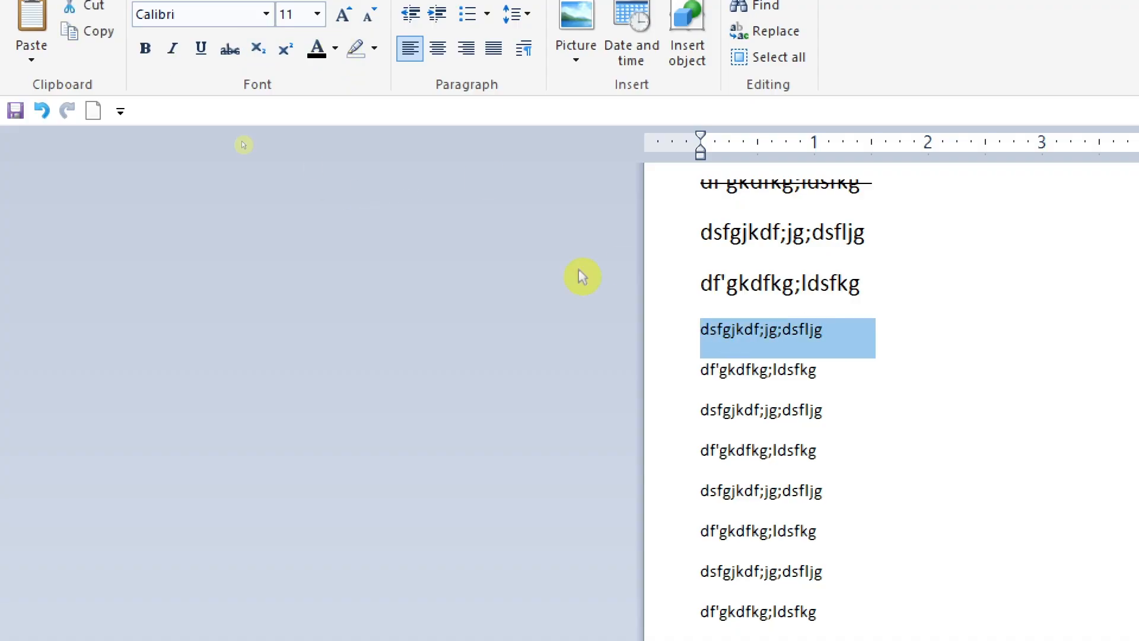
{"action": "left_click", "coordinate": [335, 48]}
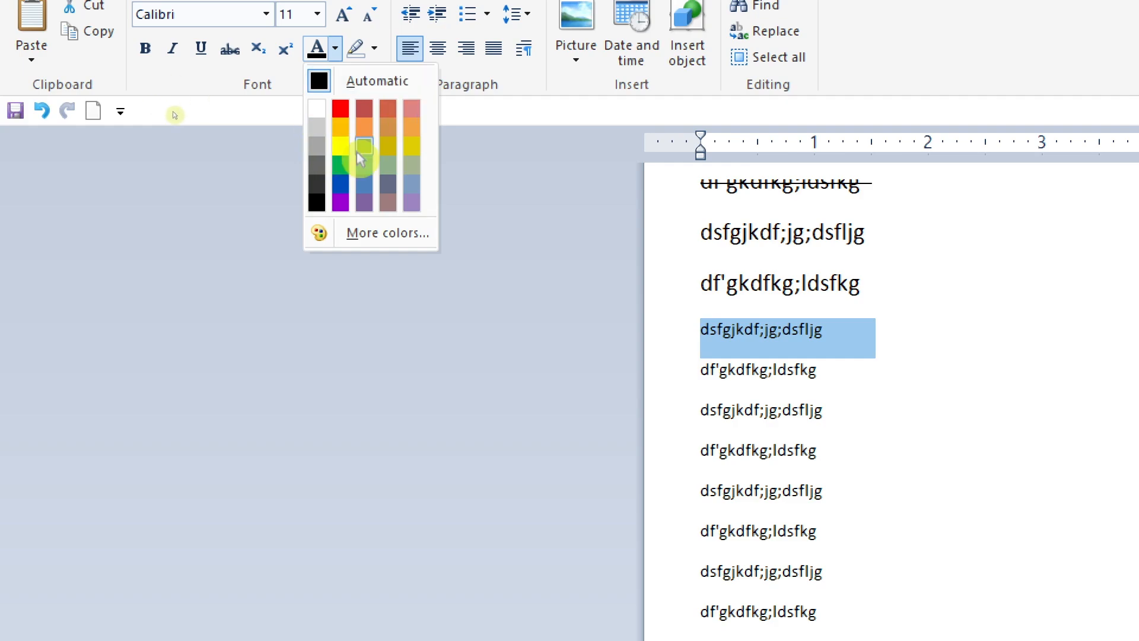
{"action": "left_click", "coordinate": [561, 184]}
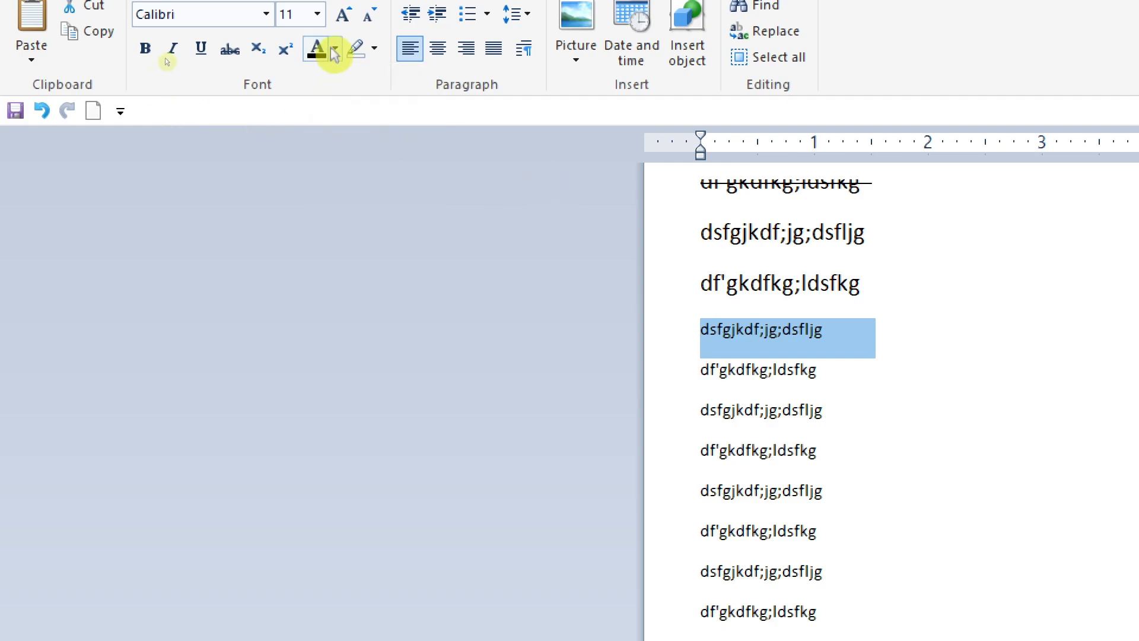
{"action": "left_click", "coordinate": [336, 48]}
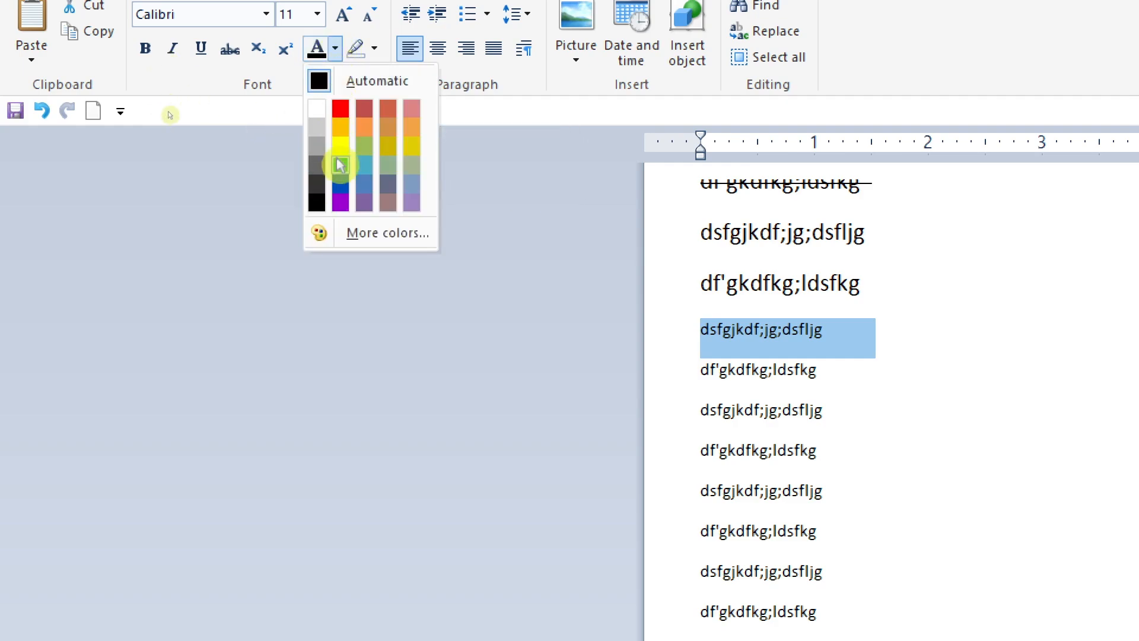
{"action": "left_click", "coordinate": [342, 155]}
{"action": "left_click", "coordinate": [917, 333]}
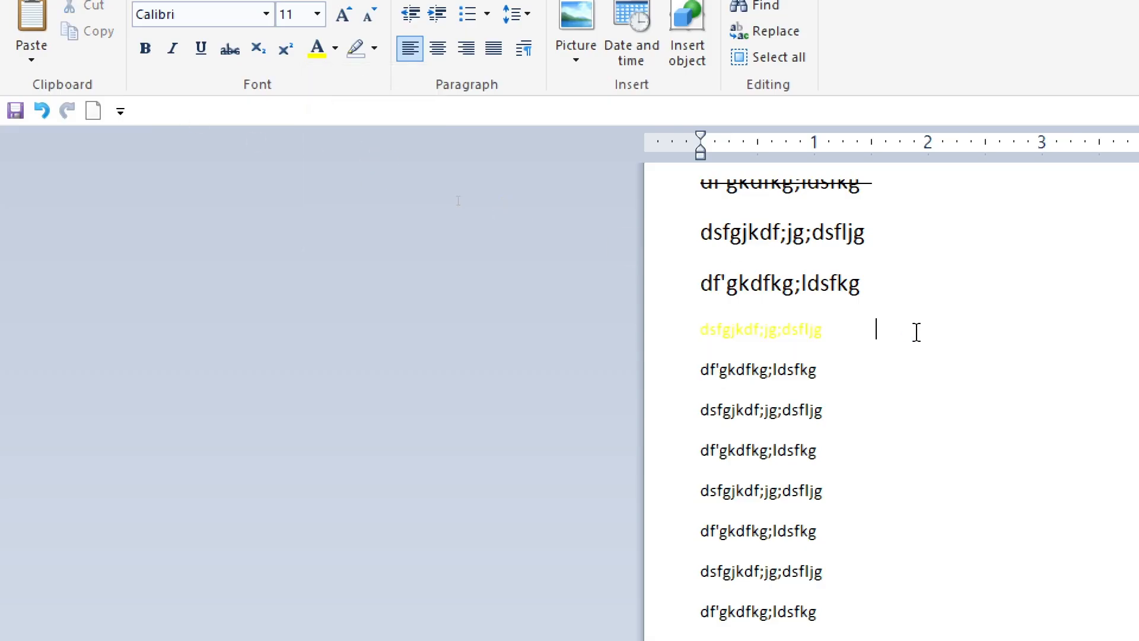
Step: Select the two lines below the yellow line and colour their text red
{"action": "left_click_drag", "start_coordinate": [853, 330], "coordinate": [722, 333]}
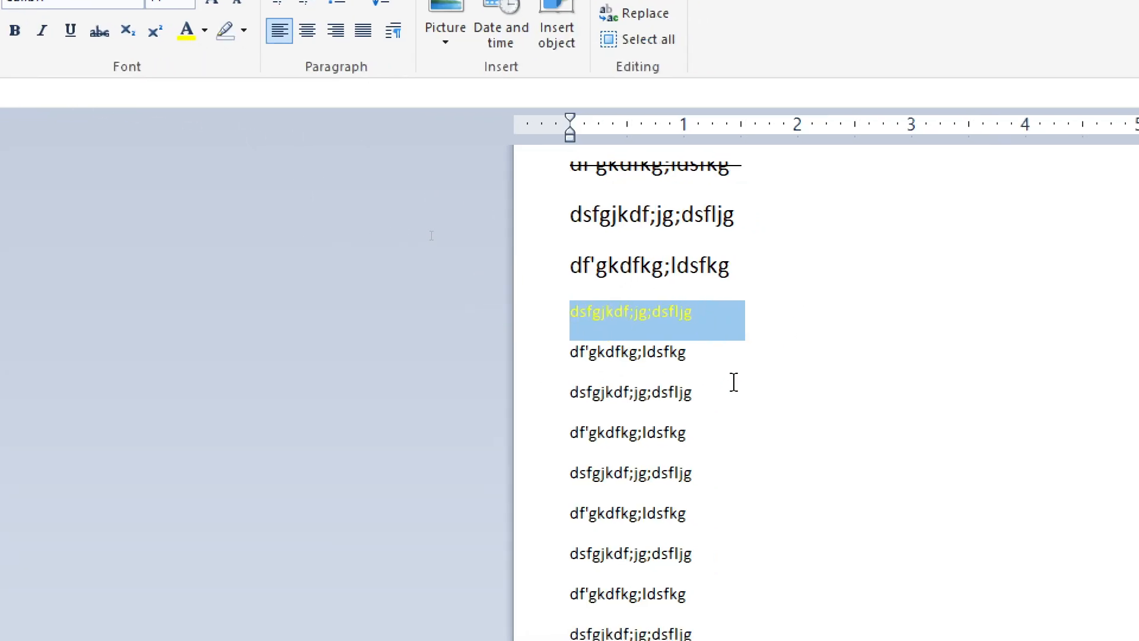
{"action": "left_click_drag", "start_coordinate": [734, 382], "coordinate": [507, 359]}
{"action": "left_click", "coordinate": [204, 111]}
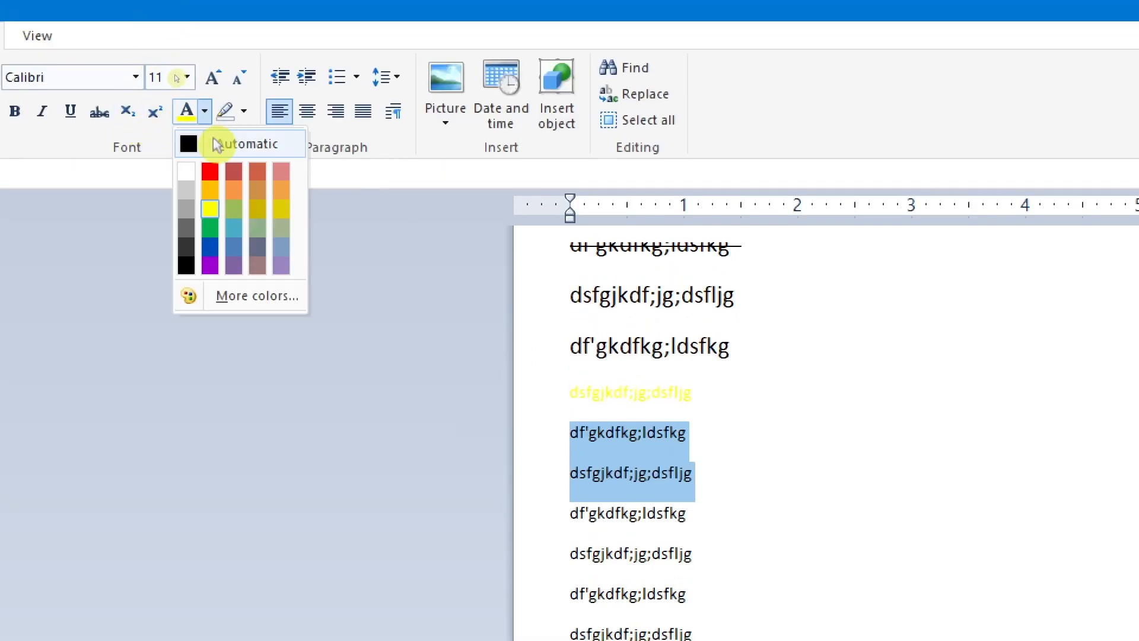
{"action": "left_click", "coordinate": [209, 172]}
{"action": "left_click", "coordinate": [766, 509]}
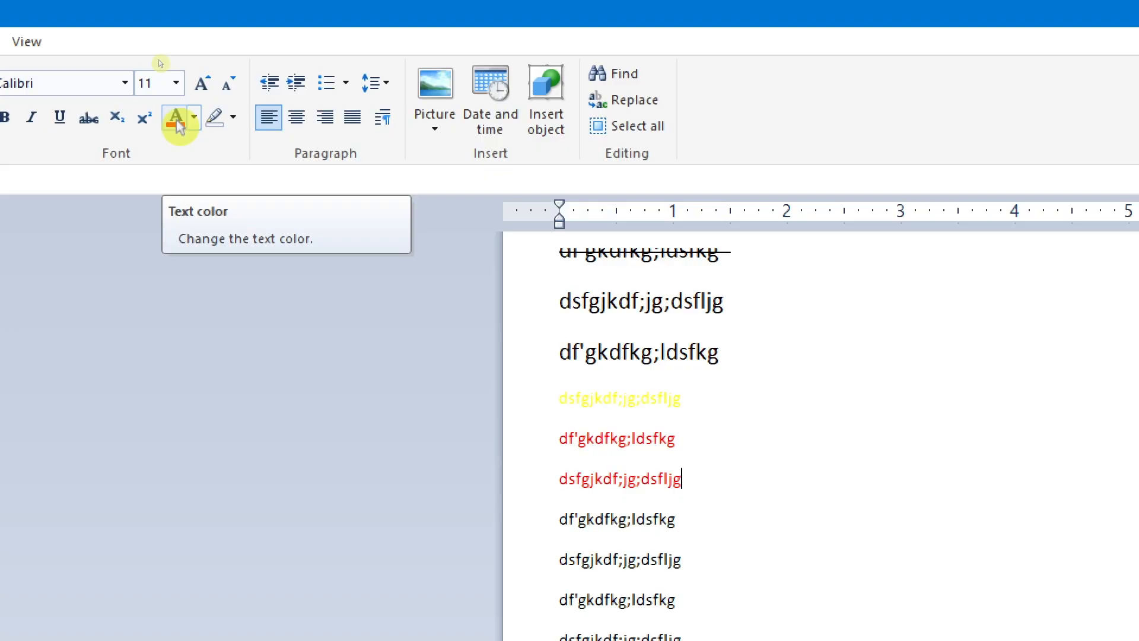
{"action": "left_click", "coordinate": [233, 123]}
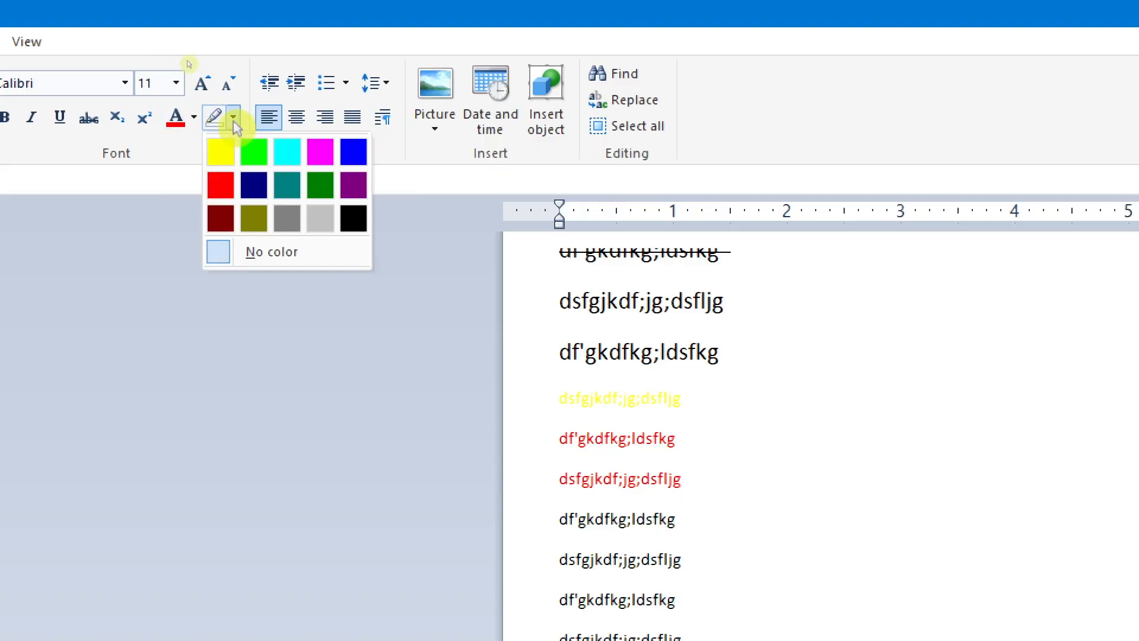
{"action": "left_click", "coordinate": [402, 371]}
{"action": "left_click_drag", "start_coordinate": [788, 359], "coordinate": [534, 324]}
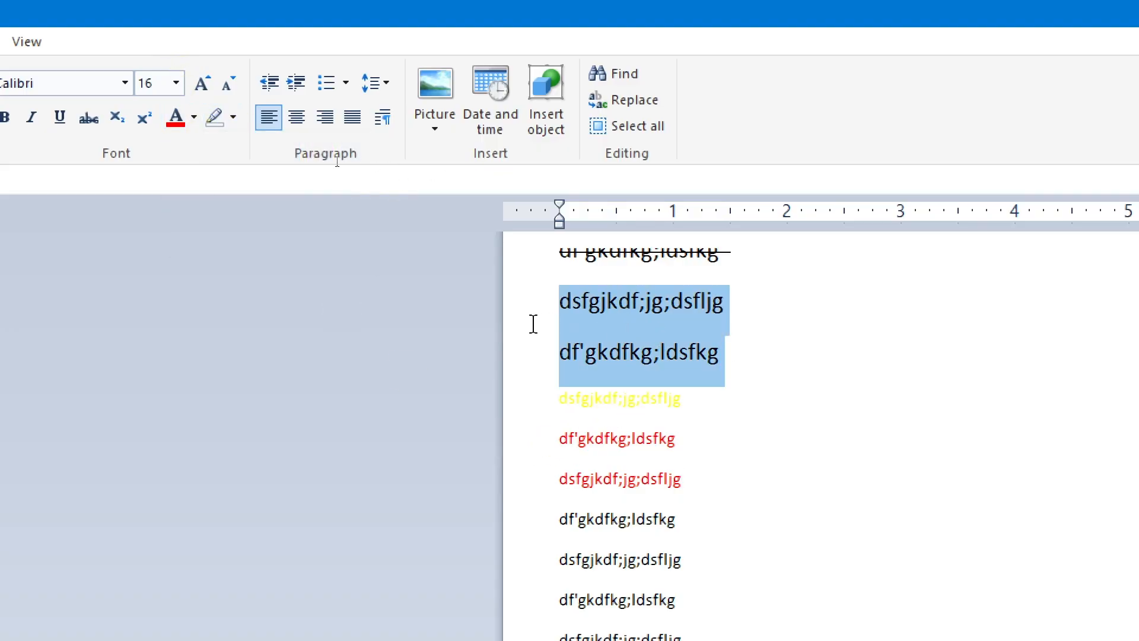
{"action": "left_click", "coordinate": [681, 355]}
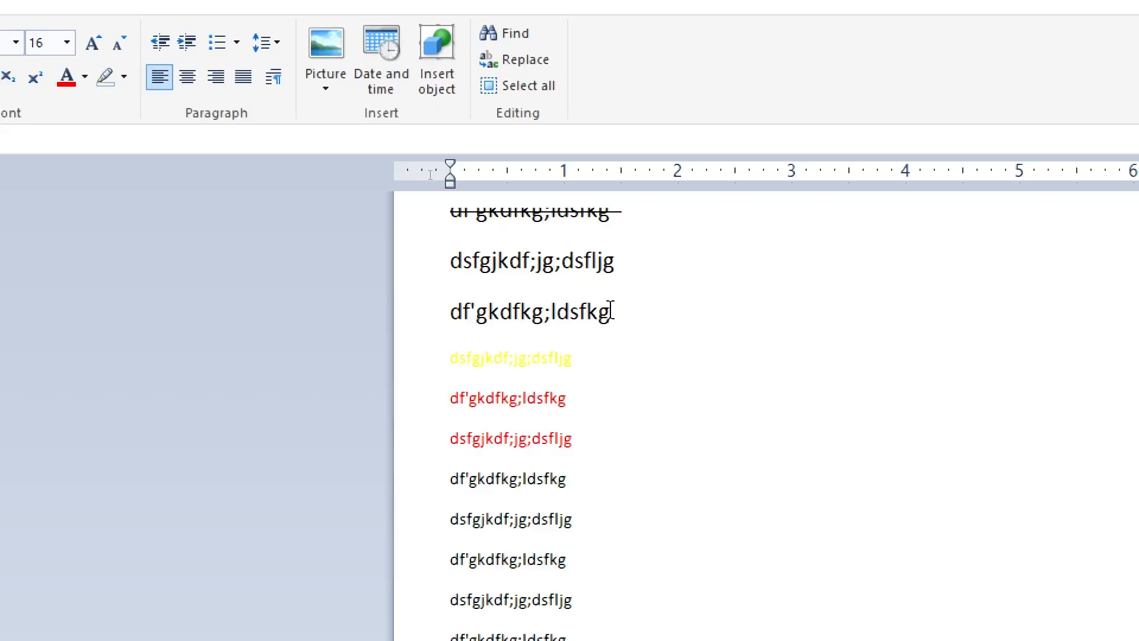
Step: Select the sixth line, just above the yellow text, and highlight it in yellow
{"action": "left_click_drag", "start_coordinate": [610, 311], "coordinate": [496, 313]}
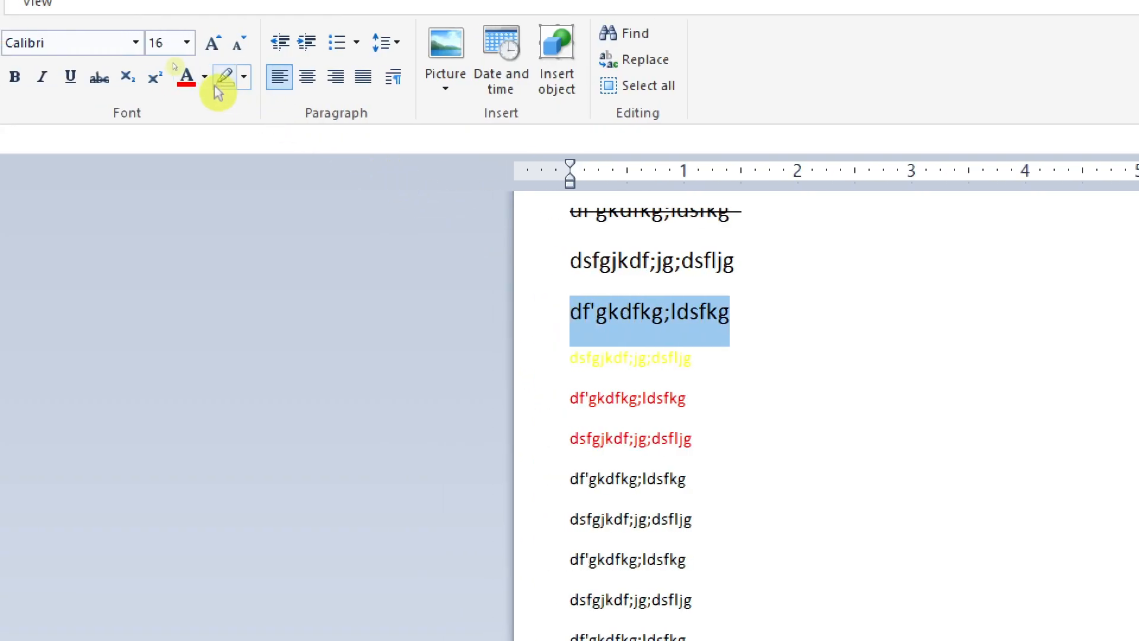
{"action": "left_click", "coordinate": [247, 78]}
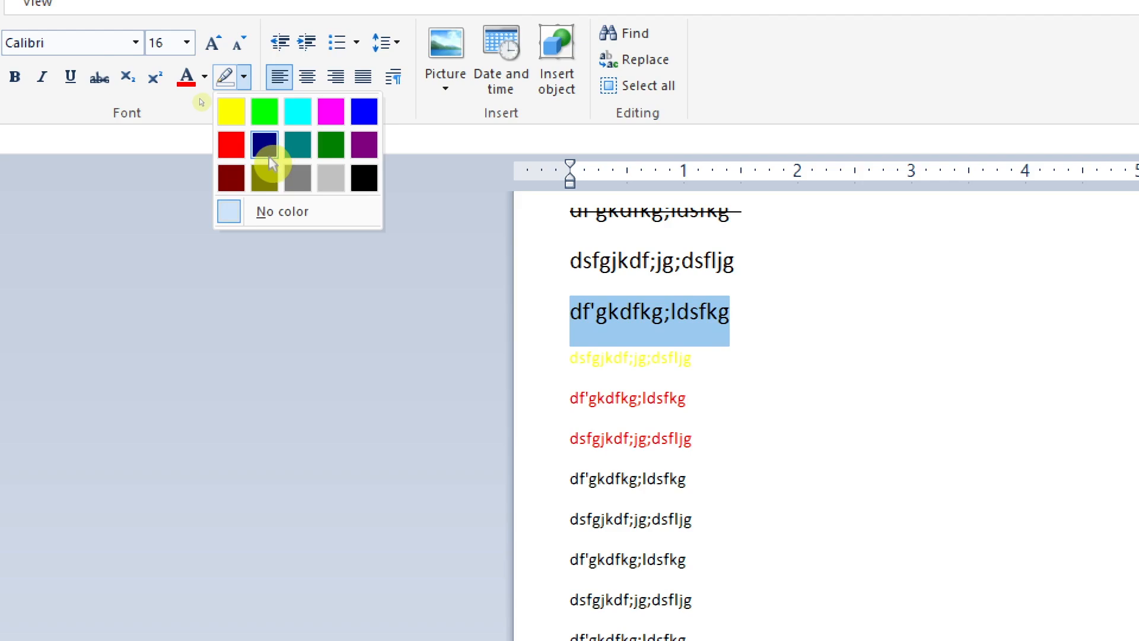
{"action": "left_click", "coordinate": [238, 116]}
{"action": "left_click", "coordinate": [697, 330]}
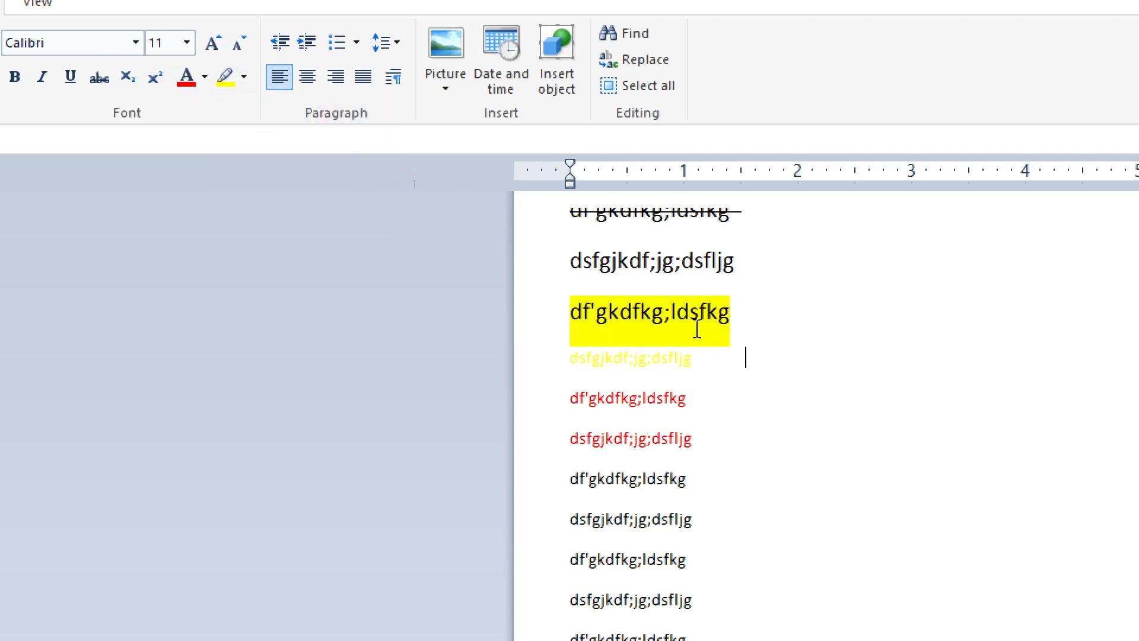
{"action": "left_click_drag", "start_coordinate": [755, 257], "coordinate": [571, 261]}
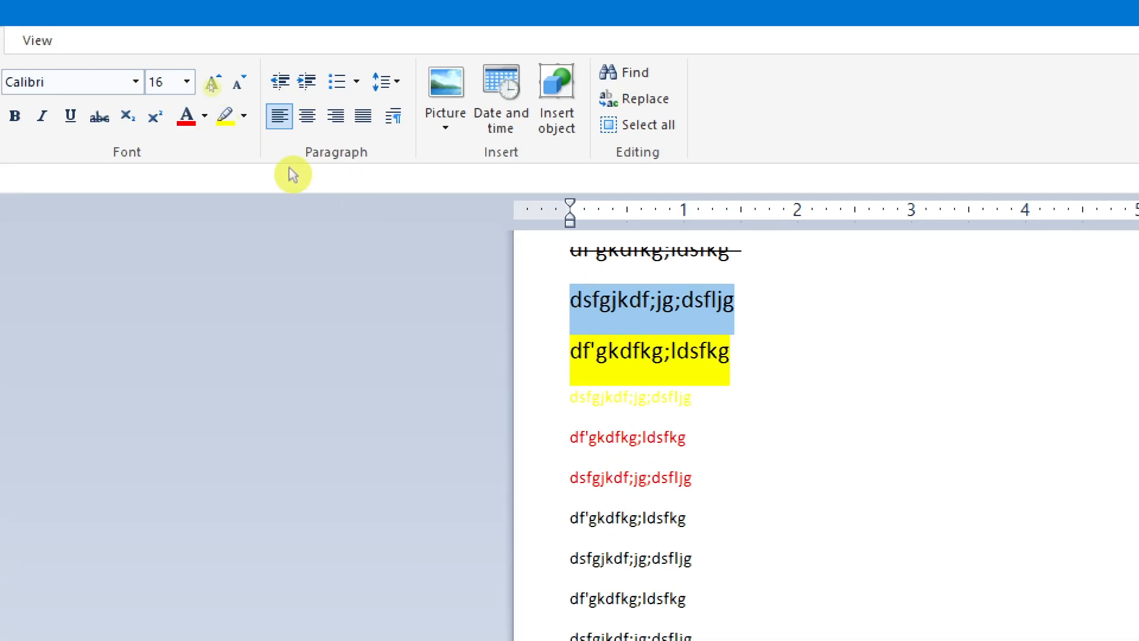
{"action": "left_click", "coordinate": [244, 77]}
{"action": "left_click", "coordinate": [144, 85]}
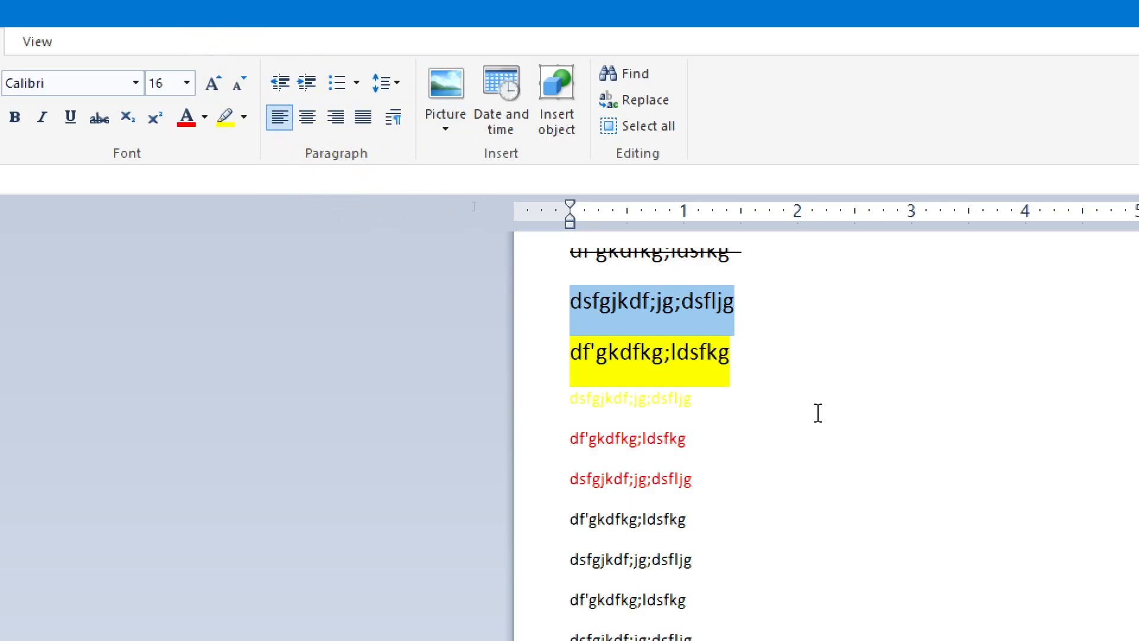
{"action": "scroll", "coordinate": [818, 412], "scroll_direction": "up", "scroll_amount": 3}
{"action": "scroll", "coordinate": [783, 323], "scroll_direction": "down", "scroll_amount": 2}
{"action": "scroll", "coordinate": [783, 324], "scroll_direction": "up", "scroll_amount": 2}
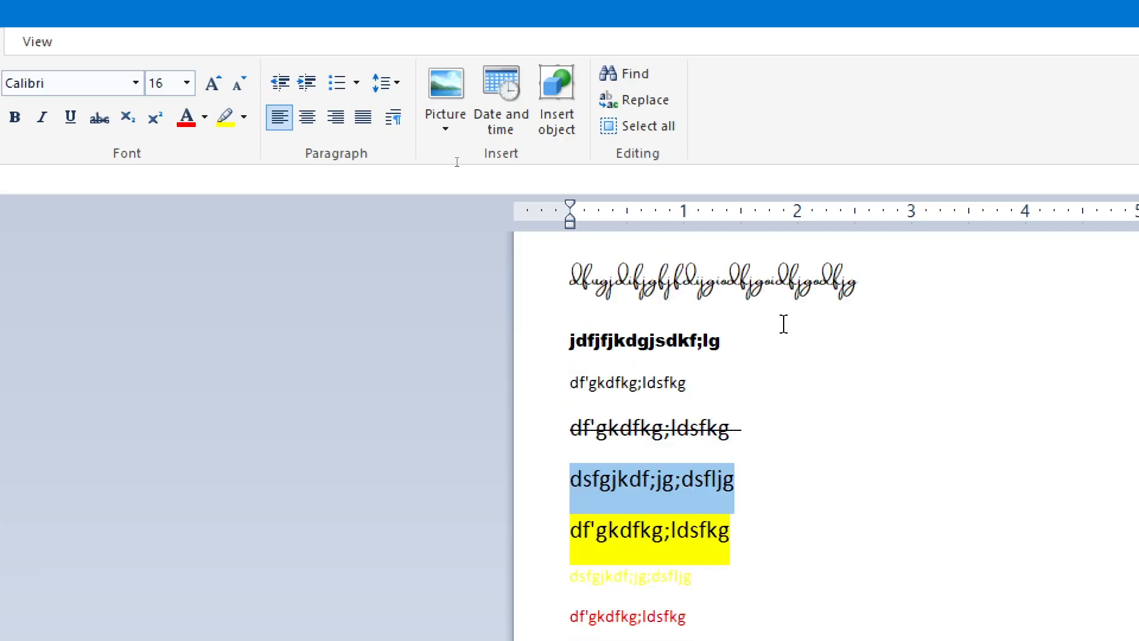
Step: Select the bold second line, increase its indent stepwise to 3 inches, and bring it back to 0.5 inch
{"action": "left_click", "coordinate": [555, 350]}
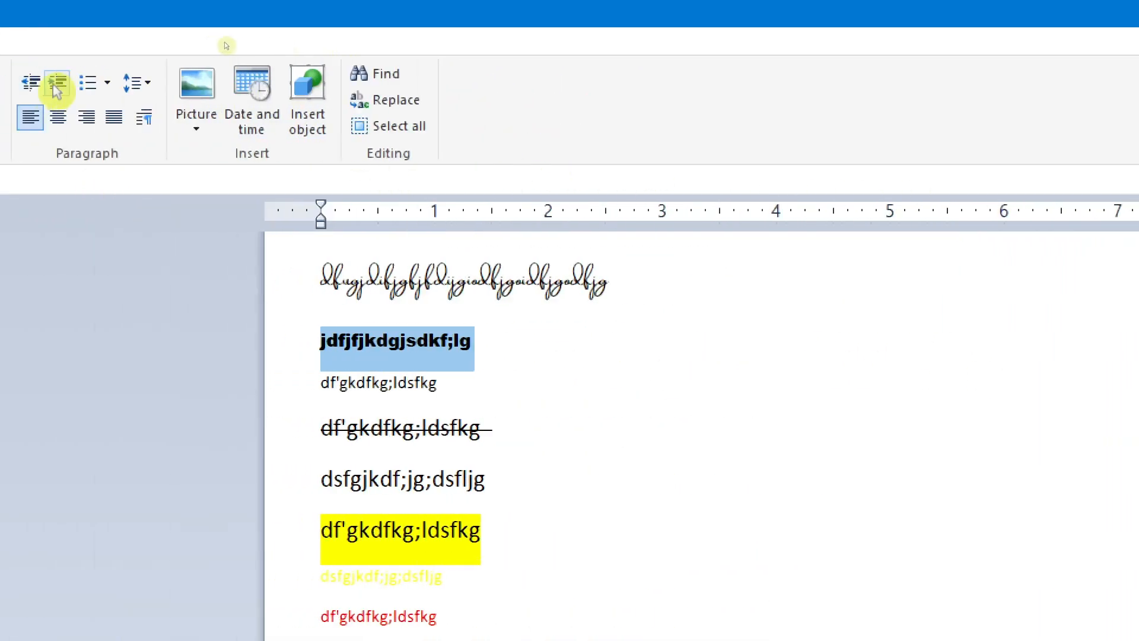
{"action": "left_click", "coordinate": [54, 88]}
{"action": "left_click", "coordinate": [55, 87]}
{"action": "left_click", "coordinate": [55, 88]}
{"action": "left_click", "coordinate": [55, 88]}
{"action": "left_click", "coordinate": [54, 88]}
{"action": "left_click", "coordinate": [55, 88]}
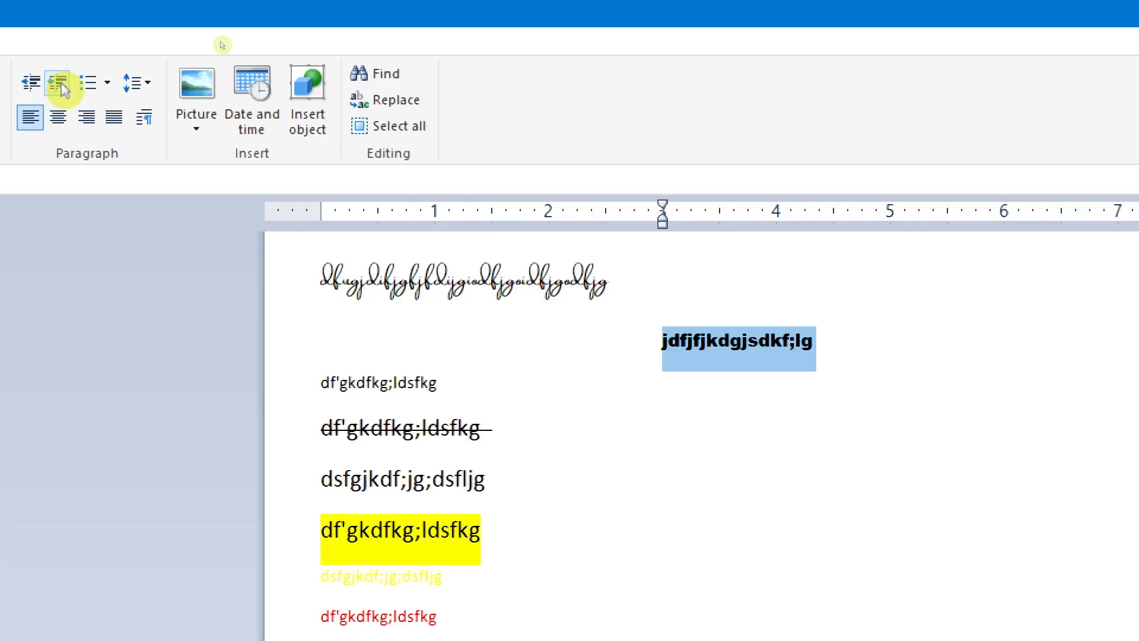
{"action": "left_click", "coordinate": [38, 84]}
{"action": "left_click", "coordinate": [38, 84]}
{"action": "left_click", "coordinate": [38, 84]}
{"action": "left_click", "coordinate": [38, 84]}
{"action": "left_click", "coordinate": [38, 85]}
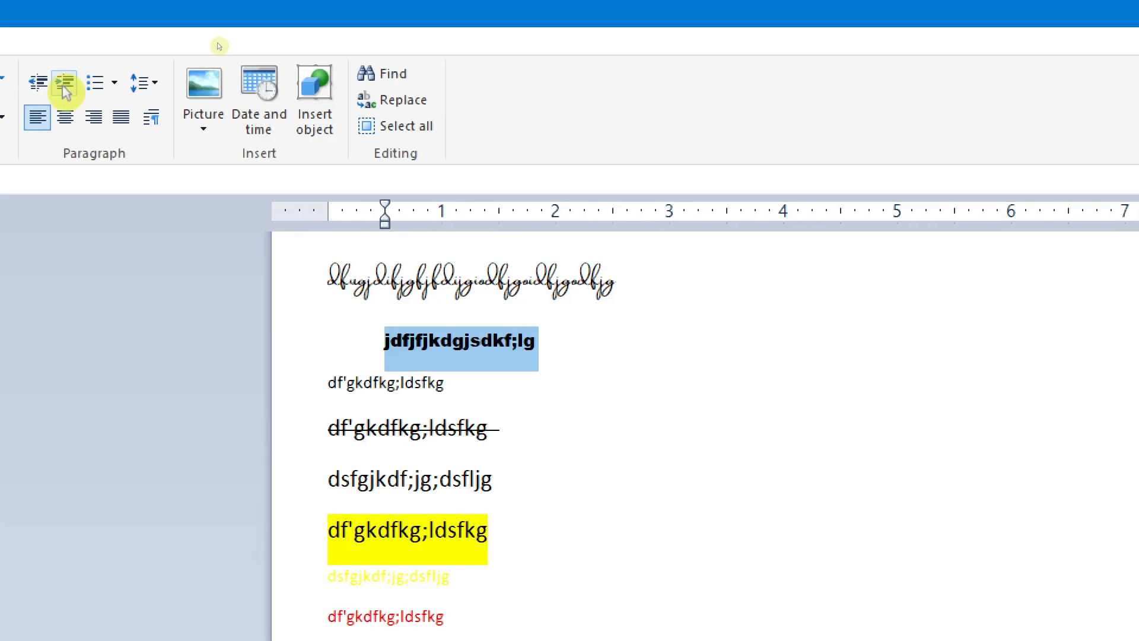
Step: Increase the bold second line's indent to 2 inches and turn the line into a bullet item
{"action": "left_click", "coordinate": [65, 85]}
{"action": "left_click", "coordinate": [65, 85]}
{"action": "left_click", "coordinate": [65, 85]}
{"action": "left_click", "coordinate": [65, 85]}
{"action": "left_click", "coordinate": [48, 88]}
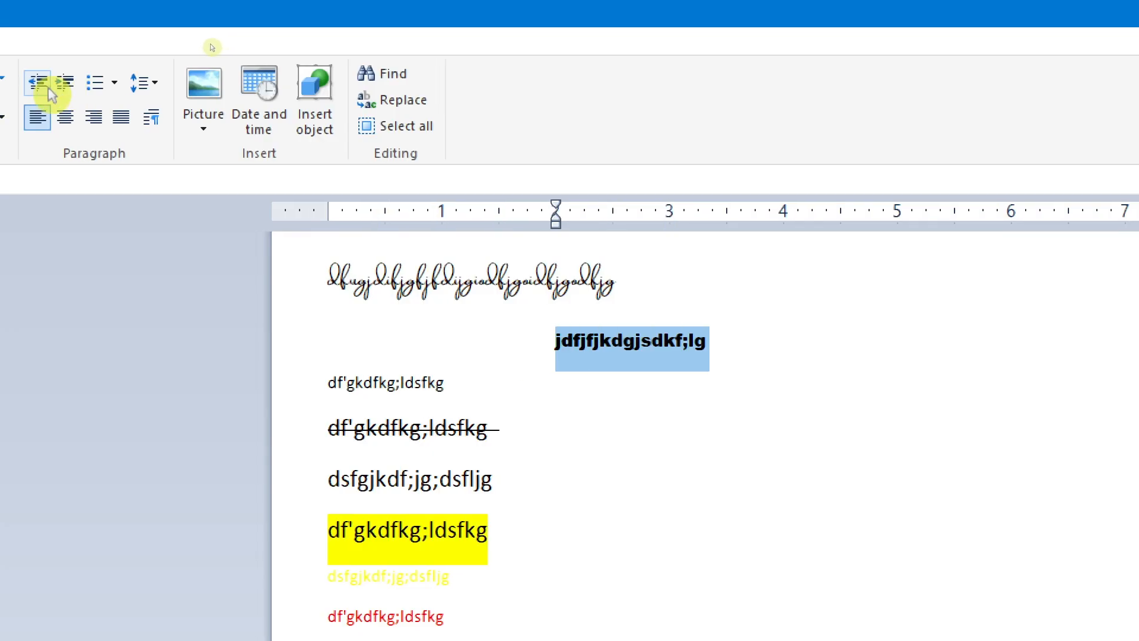
{"action": "left_click", "coordinate": [49, 88]}
{"action": "left_click", "coordinate": [94, 94]}
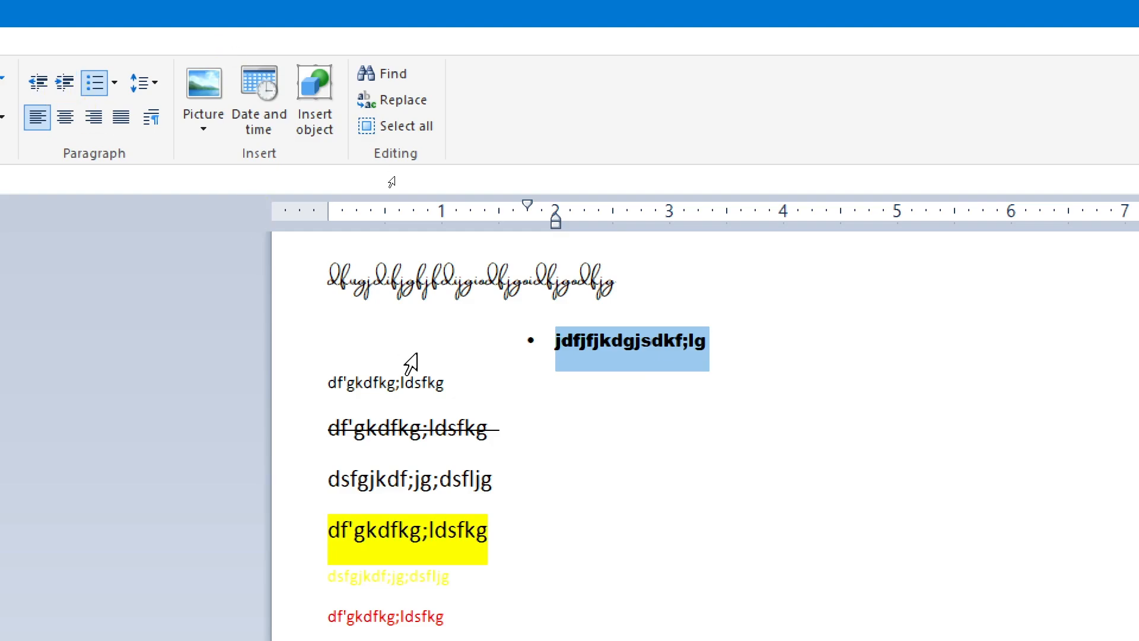
Step: Select the seven lines below the yellow text, make them a bulleted list, and look through the available list styles without changing the style
{"action": "scroll", "coordinate": [461, 343], "scroll_direction": "down", "scroll_amount": 3}
{"action": "scroll", "coordinate": [462, 343], "scroll_direction": "down", "scroll_amount": 2}
{"action": "left_click_drag", "start_coordinate": [326, 424], "coordinate": [458, 587]}
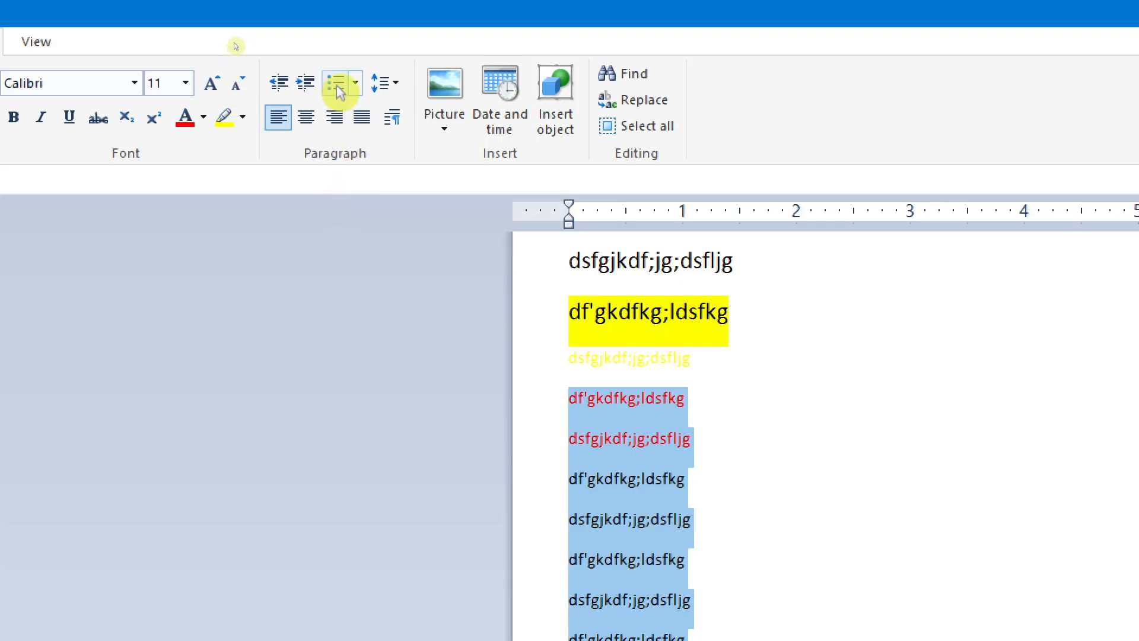
{"action": "left_click", "coordinate": [337, 85]}
{"action": "scroll", "coordinate": [700, 516], "scroll_direction": "down", "scroll_amount": 1}
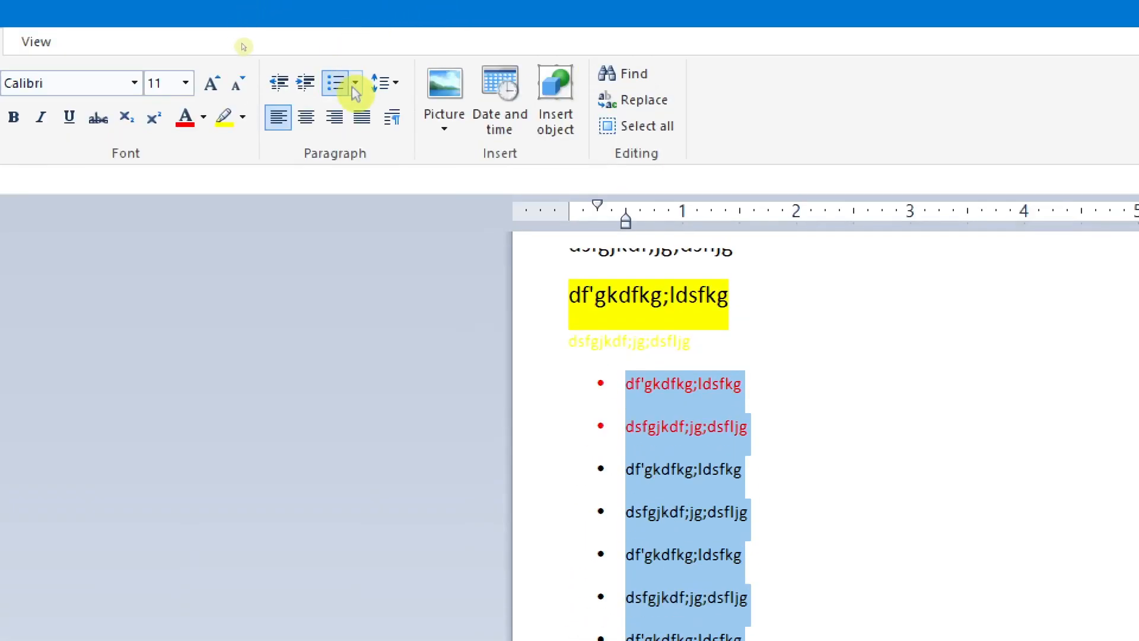
{"action": "left_click", "coordinate": [353, 86]}
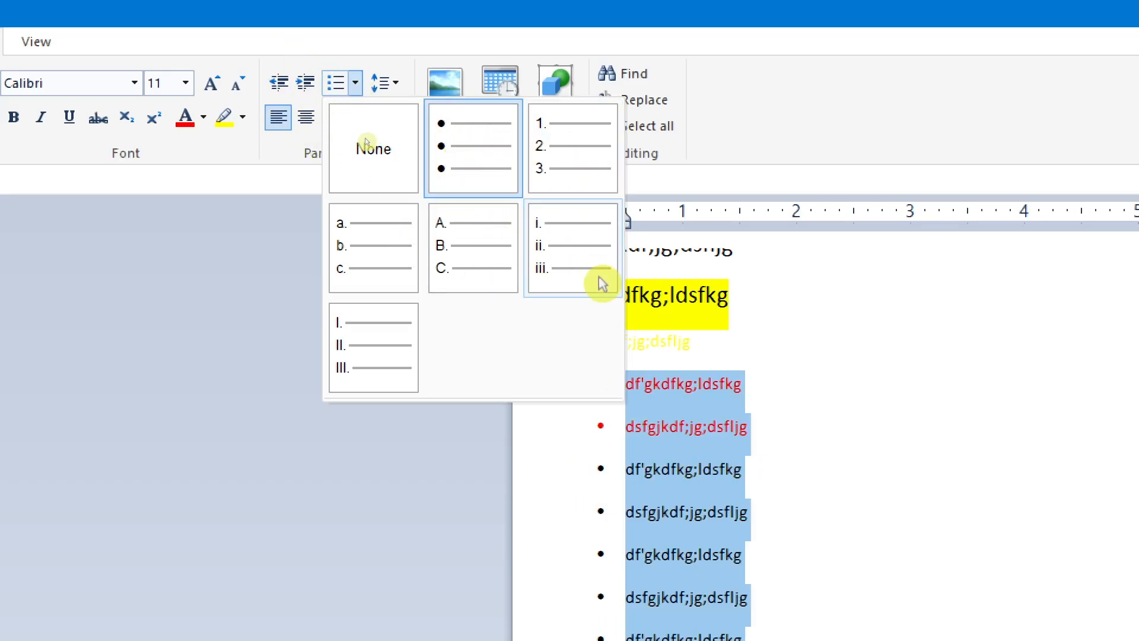
{"action": "left_click", "coordinate": [875, 369]}
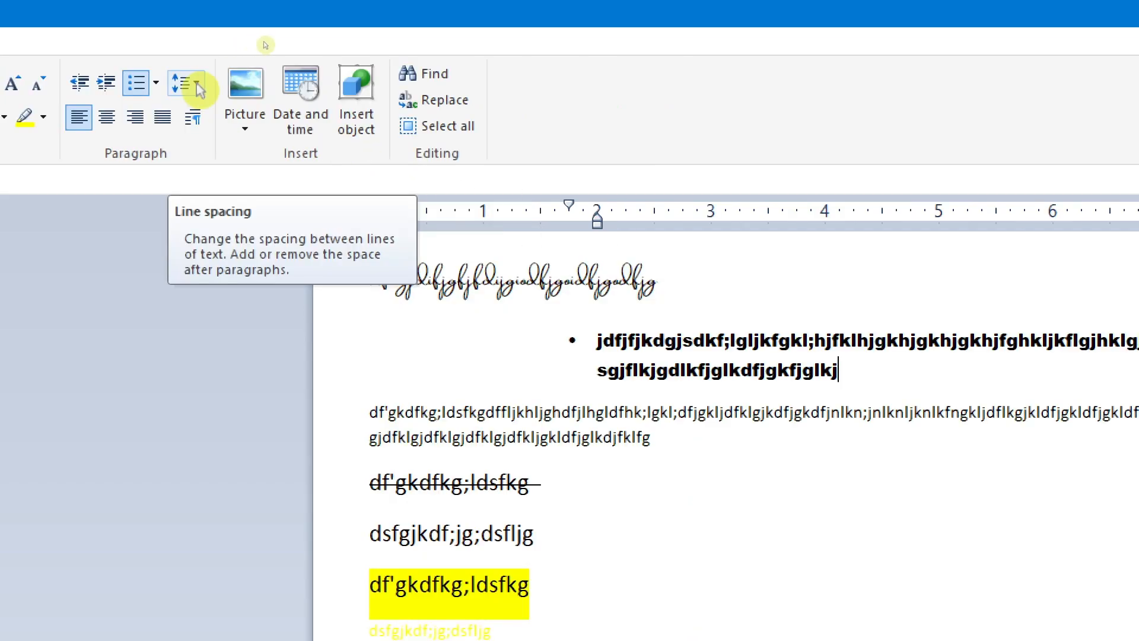
Step: Select the text from the third paragraph through the first red bullet and set its line spacing to 1.0
{"action": "left_click", "coordinate": [369, 424]}
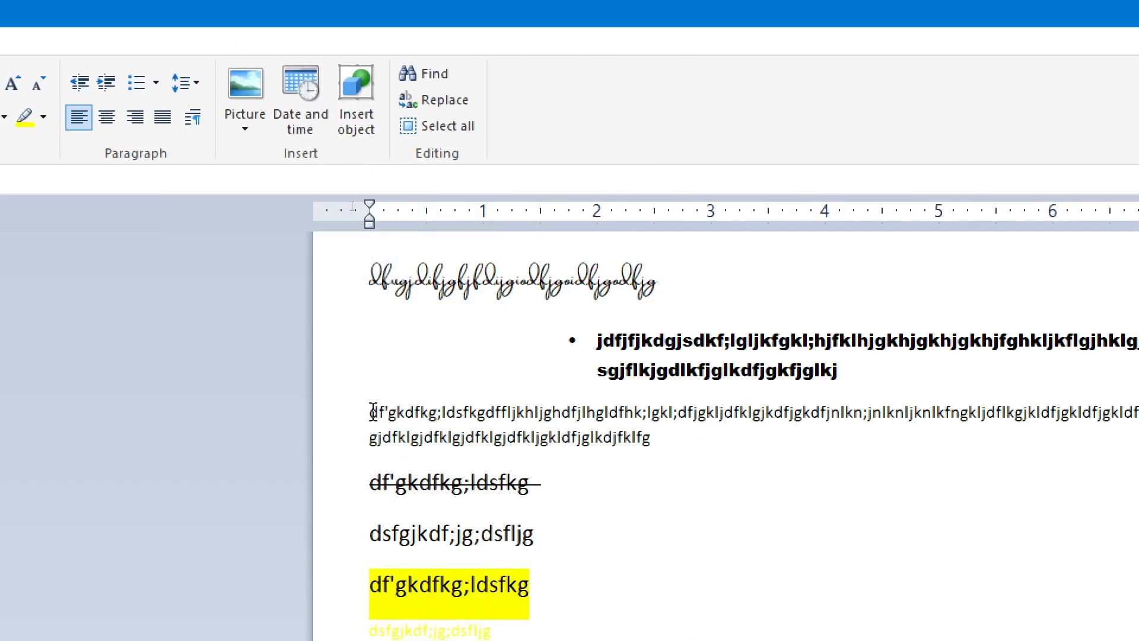
{"action": "left_click_drag", "start_coordinate": [372, 410], "coordinate": [543, 640]}
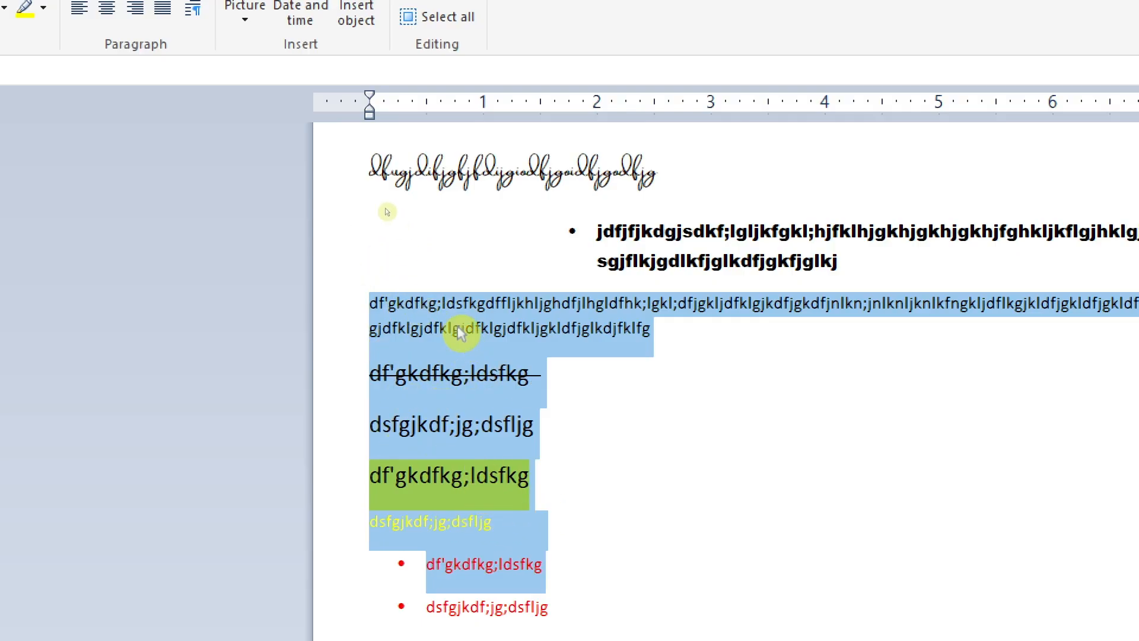
{"action": "left_click", "coordinate": [193, 27]}
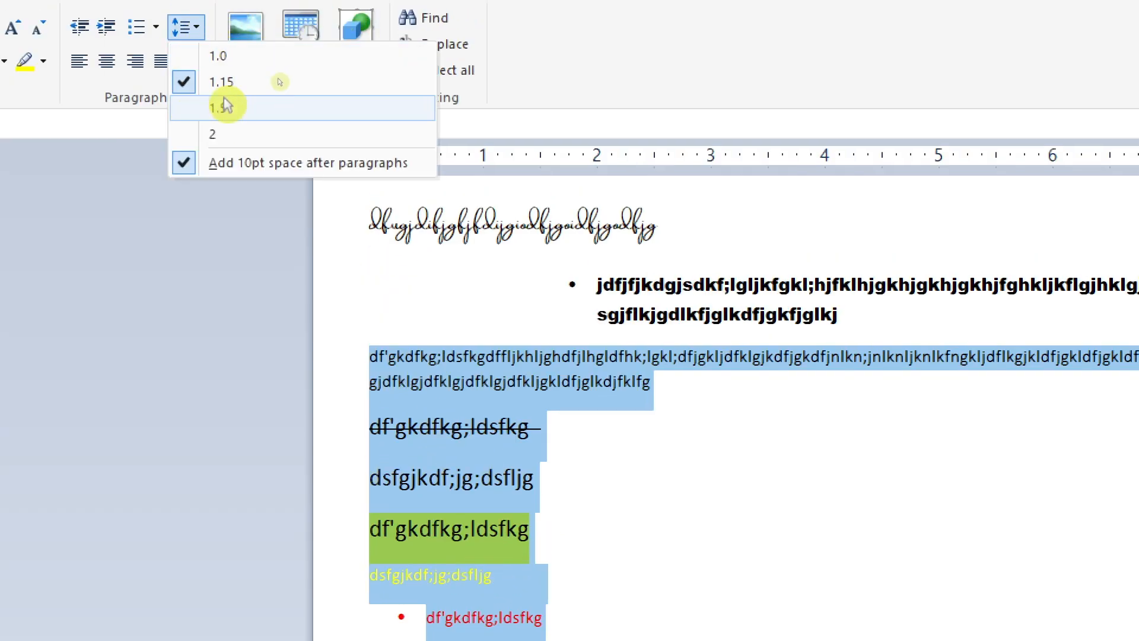
{"action": "left_click", "coordinate": [226, 55]}
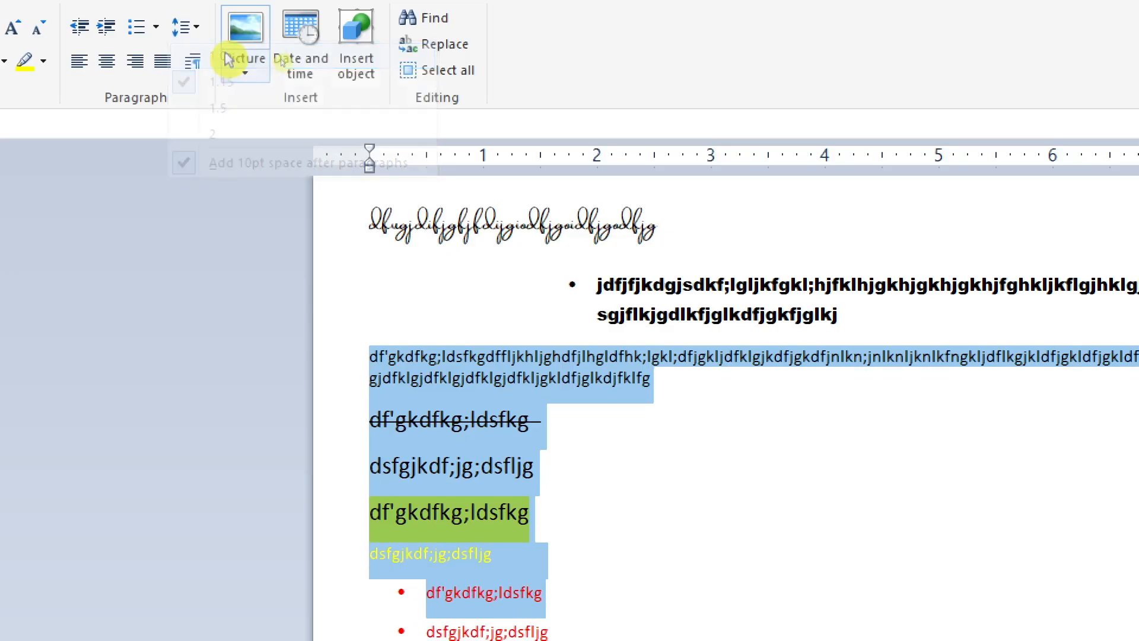
Step: Try line spacing 2 on the selected paragraphs and return it to 1.0
{"action": "left_click", "coordinate": [192, 27]}
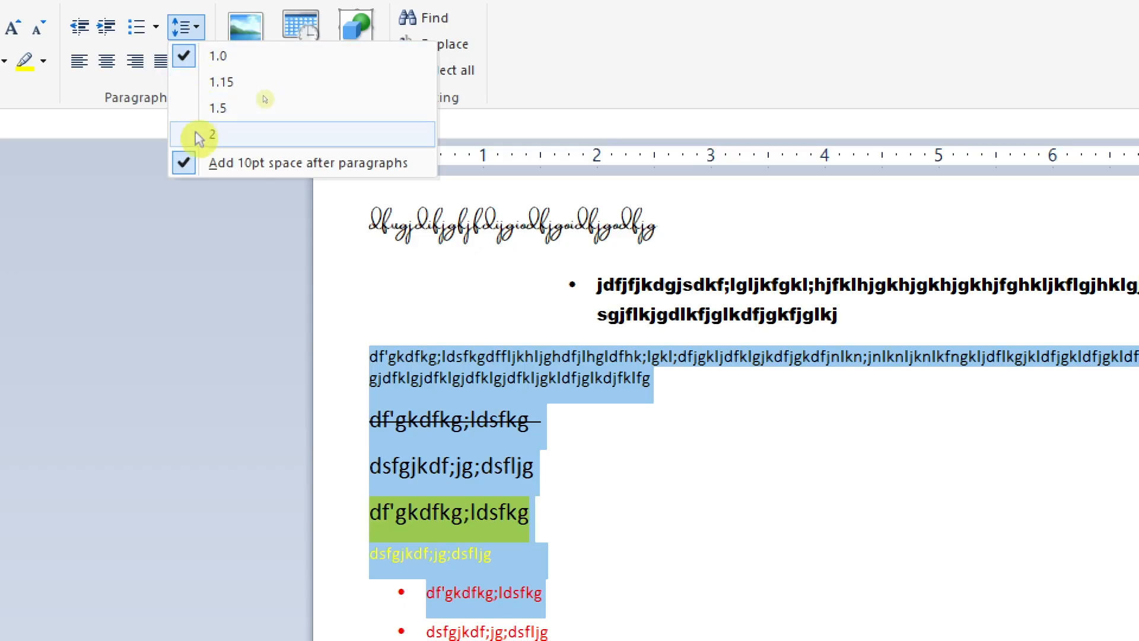
{"action": "left_click", "coordinate": [213, 139]}
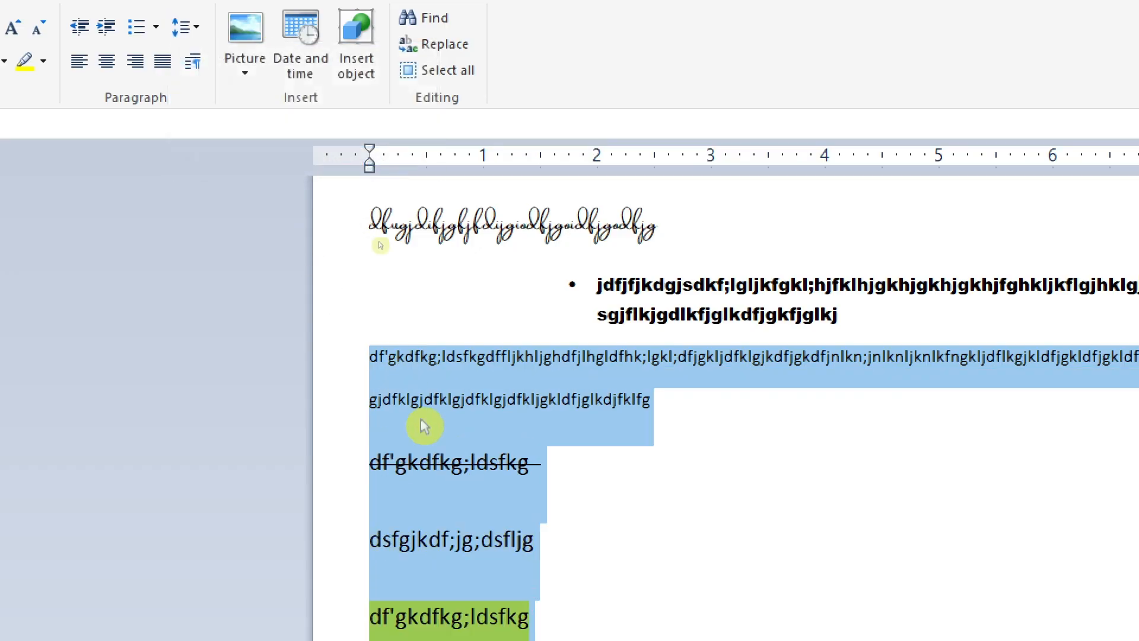
{"action": "scroll", "coordinate": [475, 479], "scroll_direction": "down", "scroll_amount": 5}
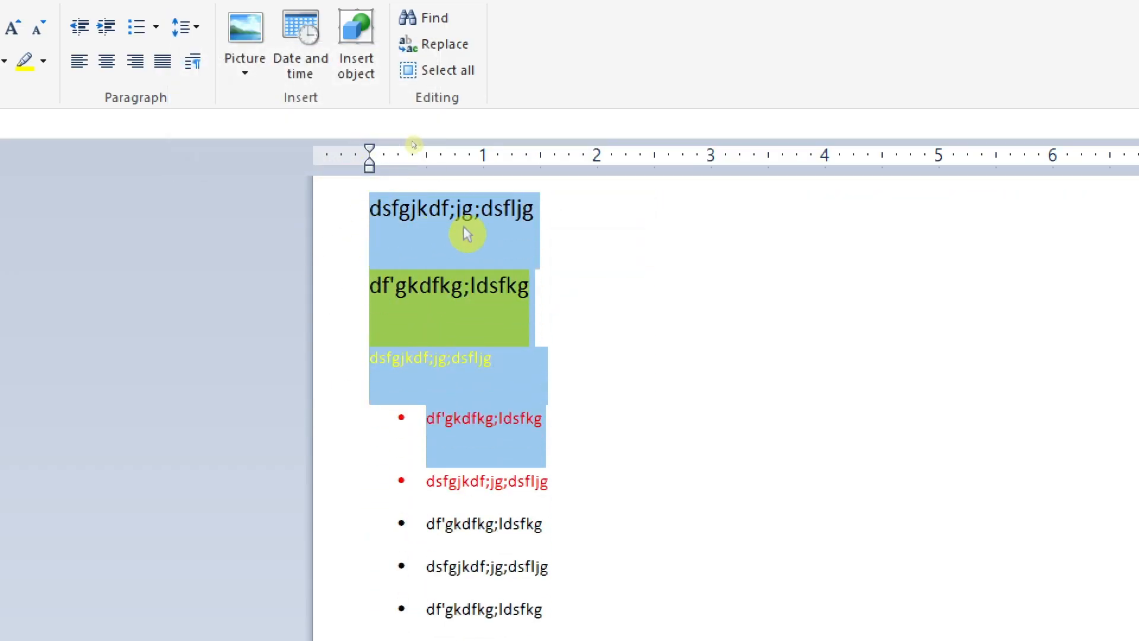
{"action": "left_click", "coordinate": [193, 26]}
{"action": "left_click", "coordinate": [215, 59]}
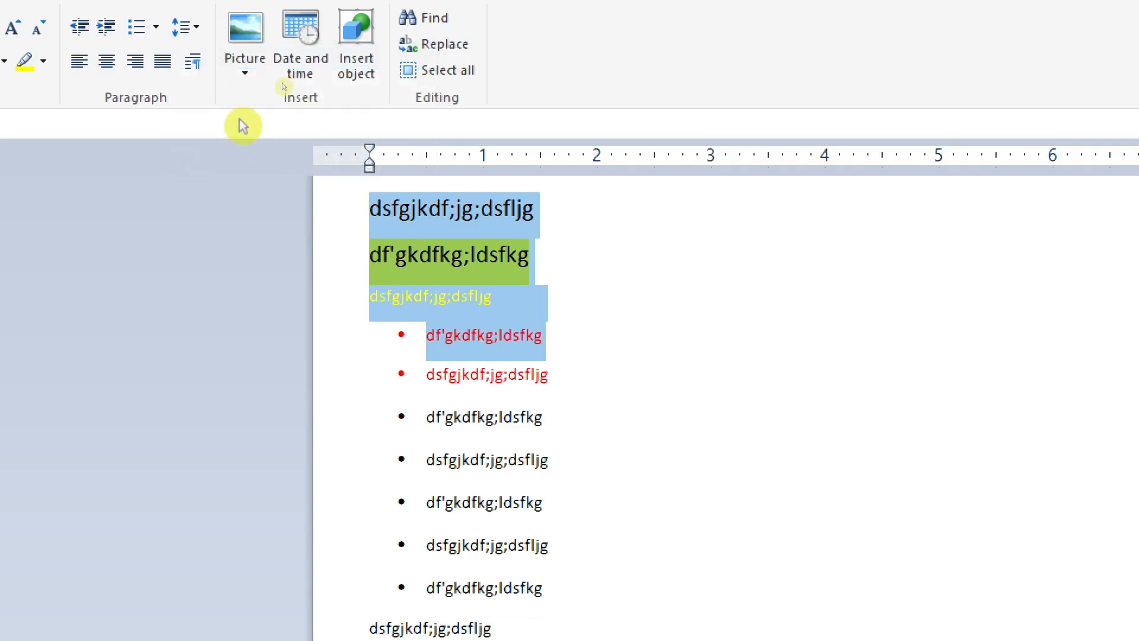
Step: Remove the 10pt space after the selected paragraphs and set their line spacing to 2
{"action": "left_click", "coordinate": [195, 29]}
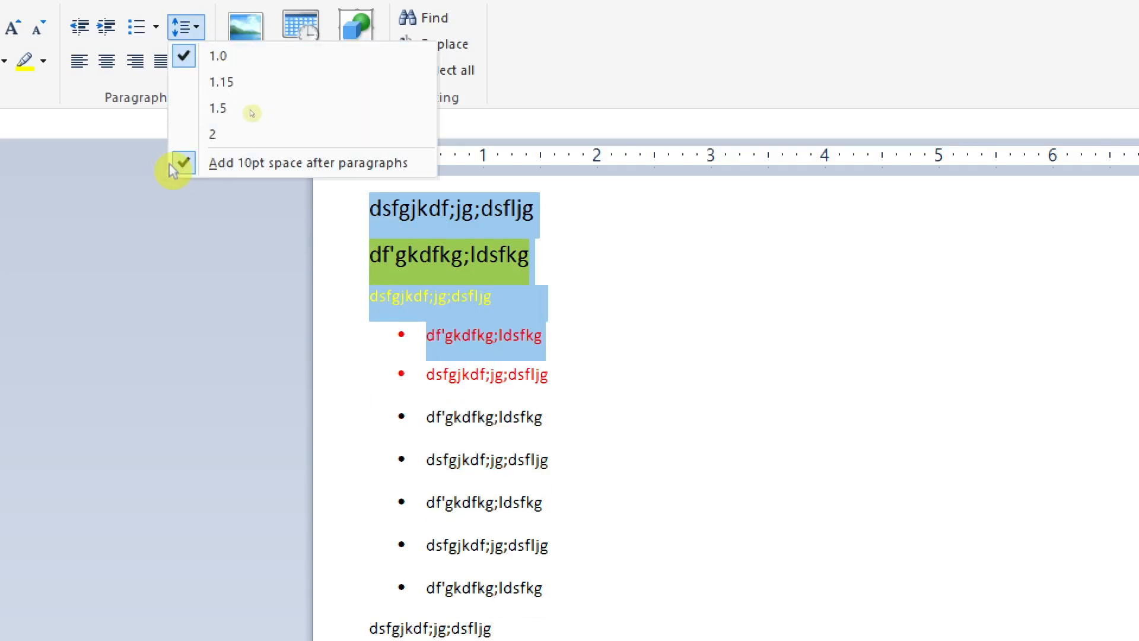
{"action": "left_click", "coordinate": [193, 162]}
{"action": "left_click", "coordinate": [193, 27]}
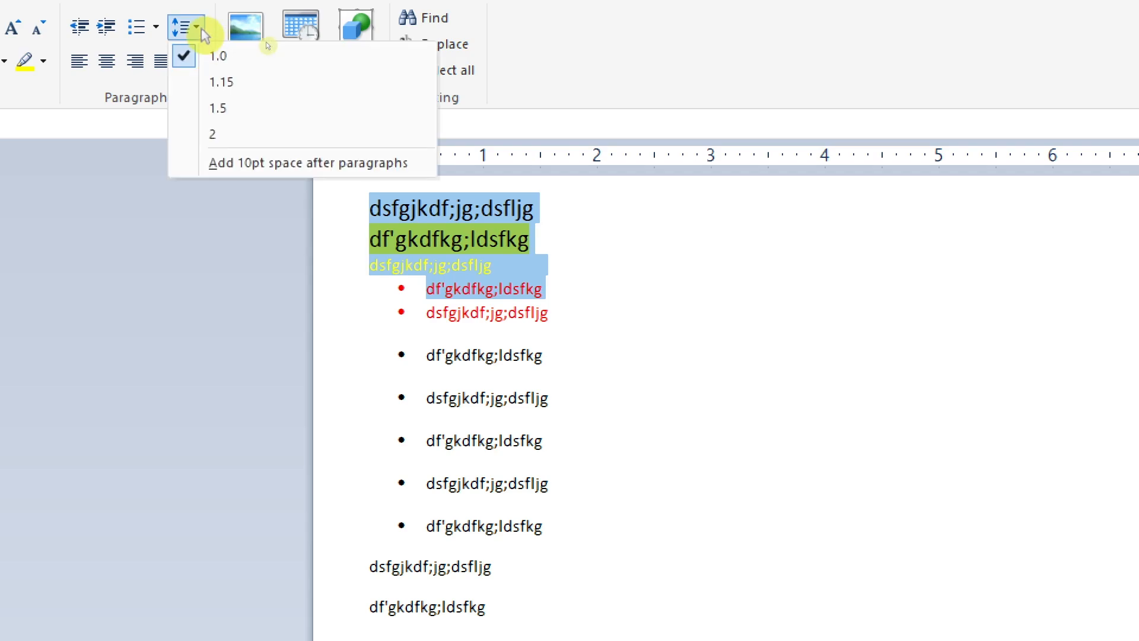
{"action": "left_click", "coordinate": [216, 132]}
{"action": "scroll", "coordinate": [465, 356], "scroll_direction": "up", "scroll_amount": 5}
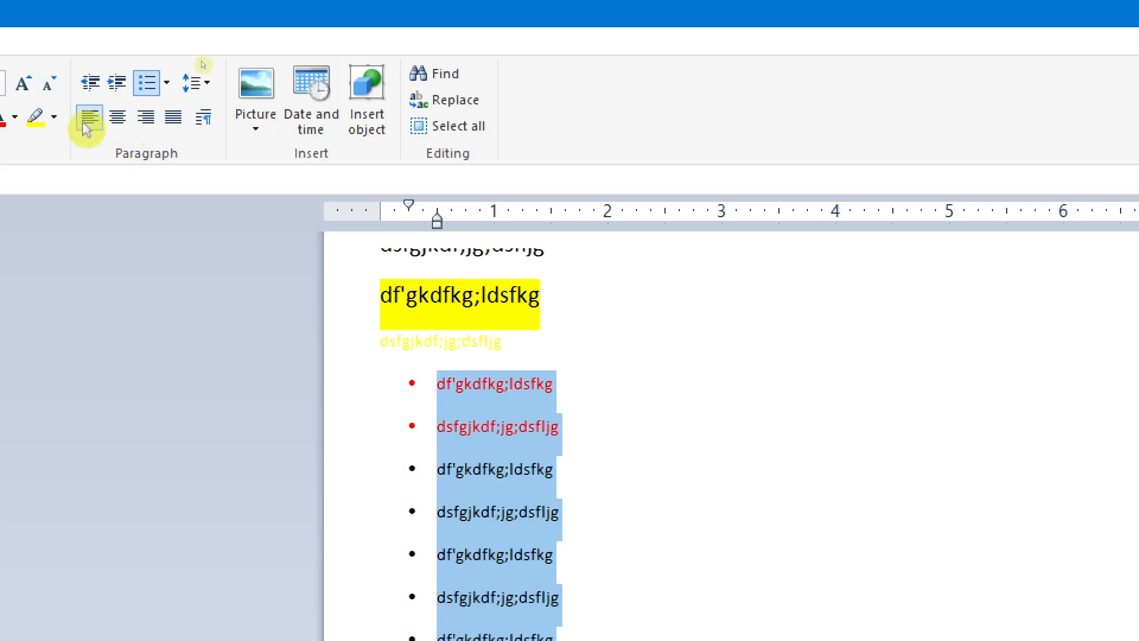
Step: Apply left alignment to the bulleted list and select the plain line directly below it
{"action": "left_click", "coordinate": [87, 120]}
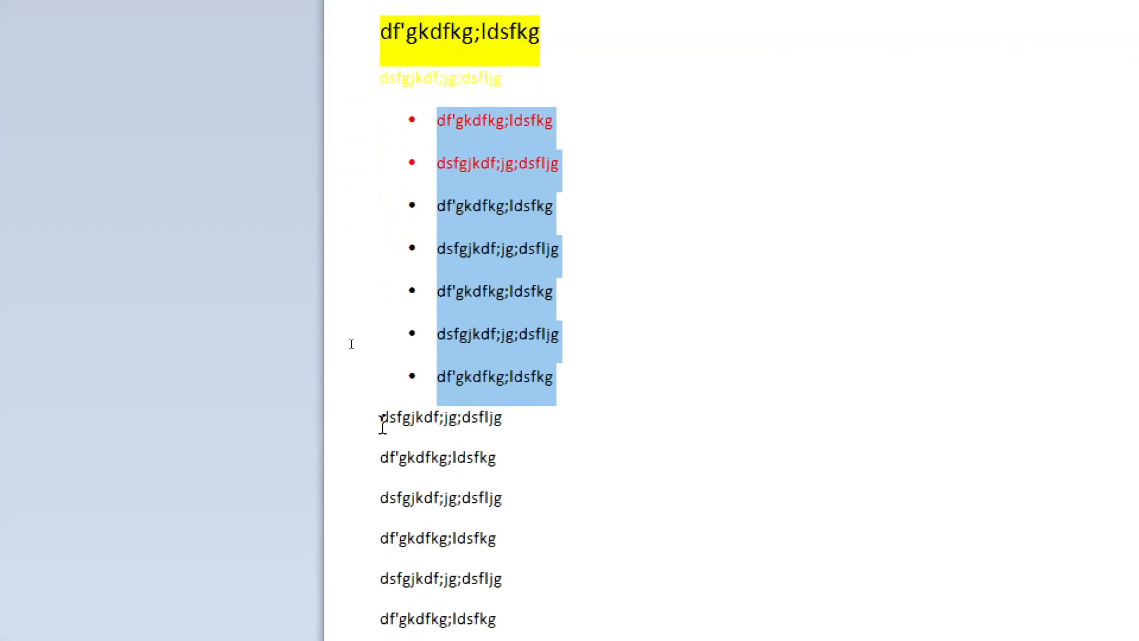
{"action": "left_click_drag", "start_coordinate": [383, 426], "coordinate": [509, 425]}
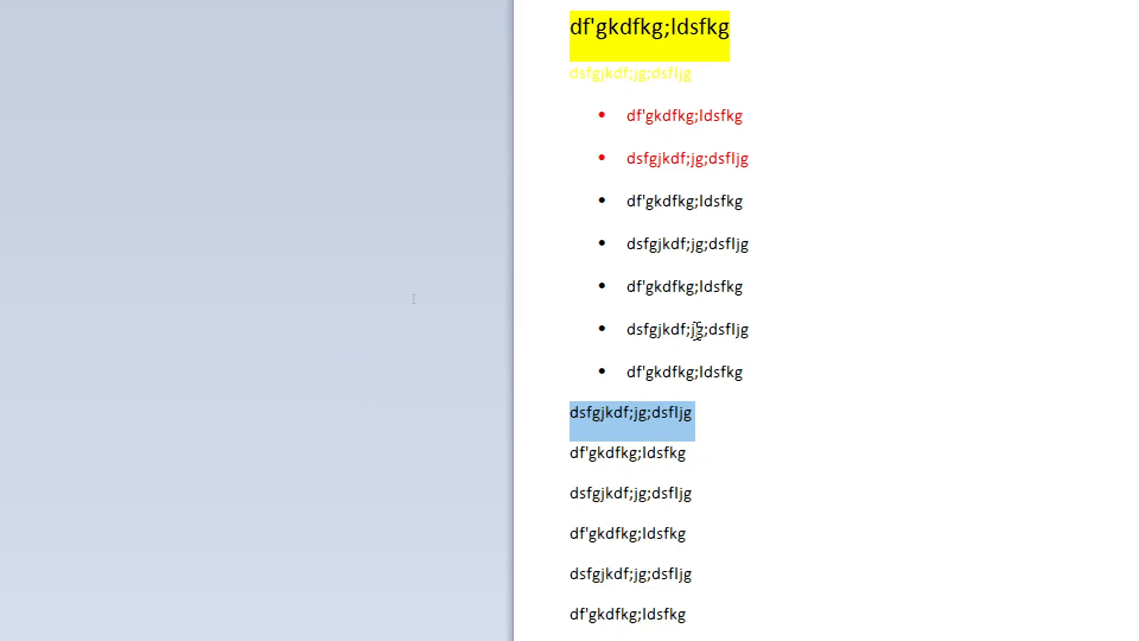
Step: Select the third line, try centre, right and left alignment on it, and finish with it justified
{"action": "scroll", "coordinate": [698, 330], "scroll_direction": "up", "scroll_amount": 3}
{"action": "left_click_drag", "start_coordinate": [718, 107], "coordinate": [542, 107]}
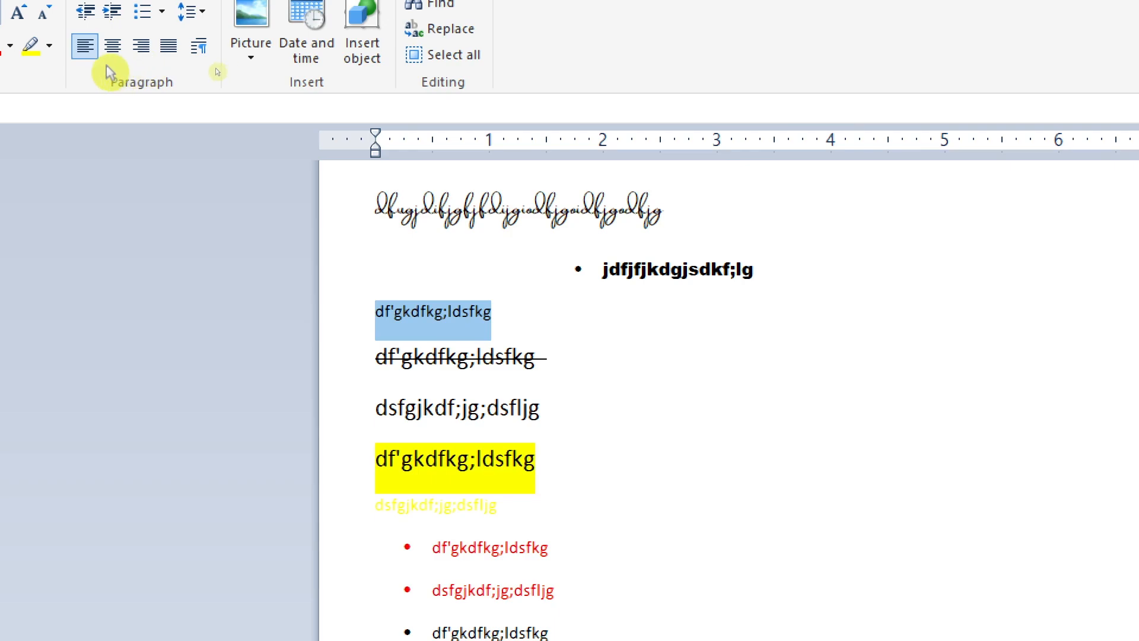
{"action": "left_click", "coordinate": [112, 45]}
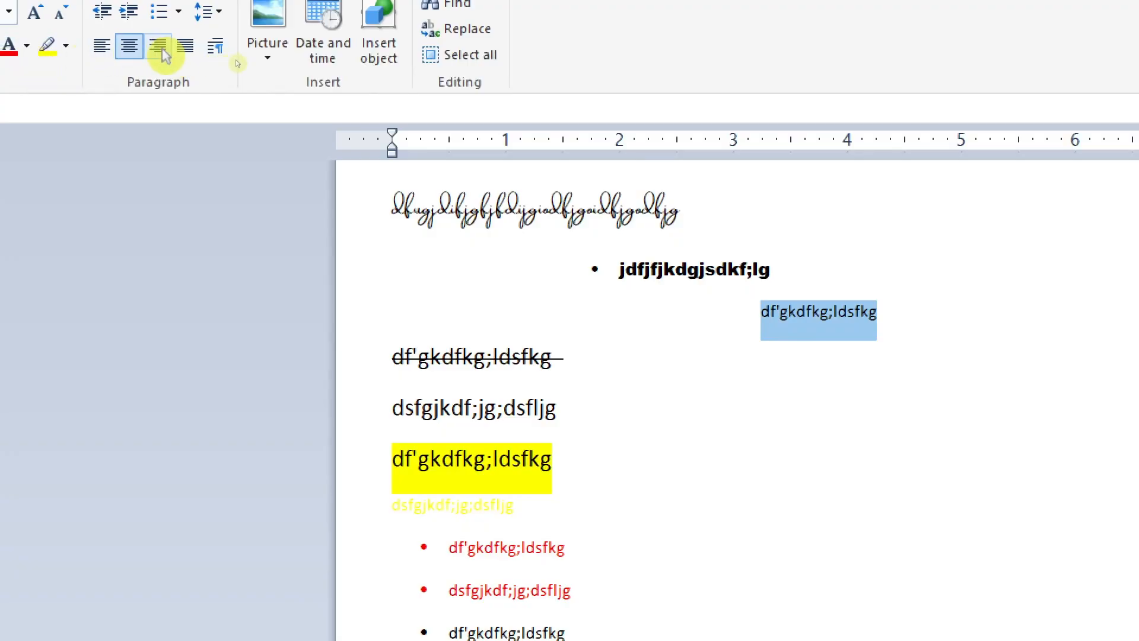
{"action": "left_click", "coordinate": [159, 46]}
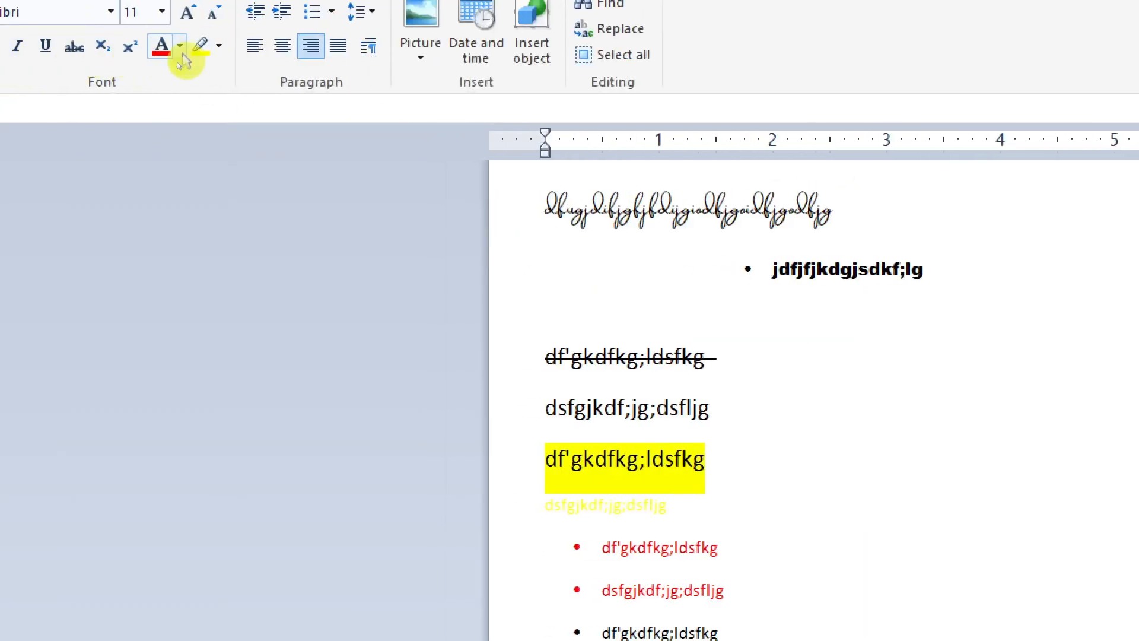
{"action": "left_click", "coordinate": [256, 53]}
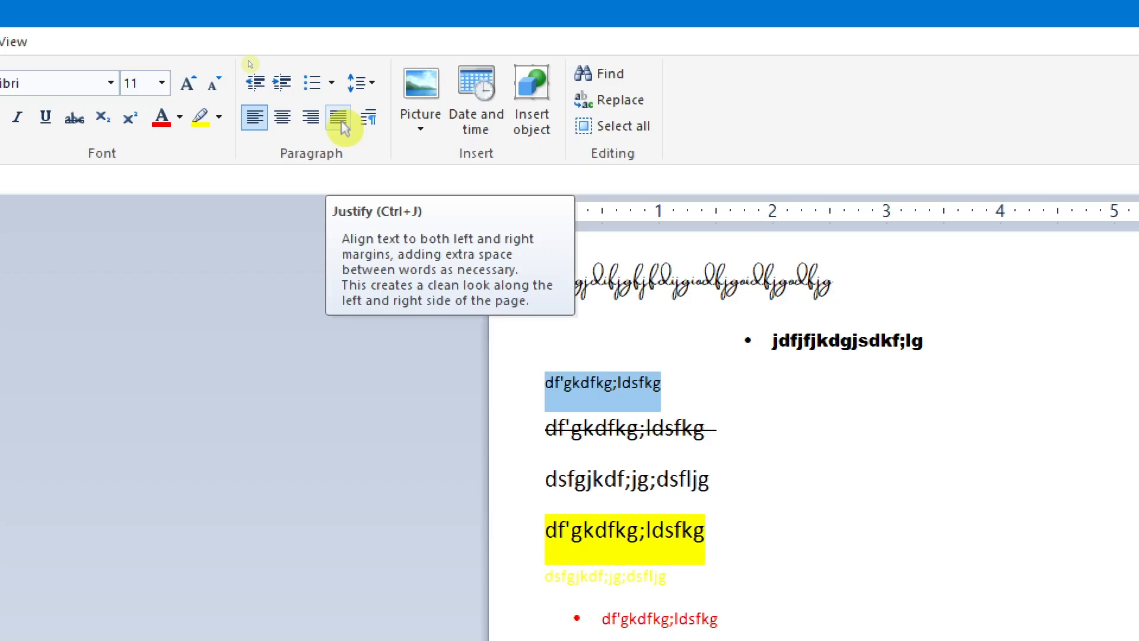
{"action": "left_click", "coordinate": [341, 123]}
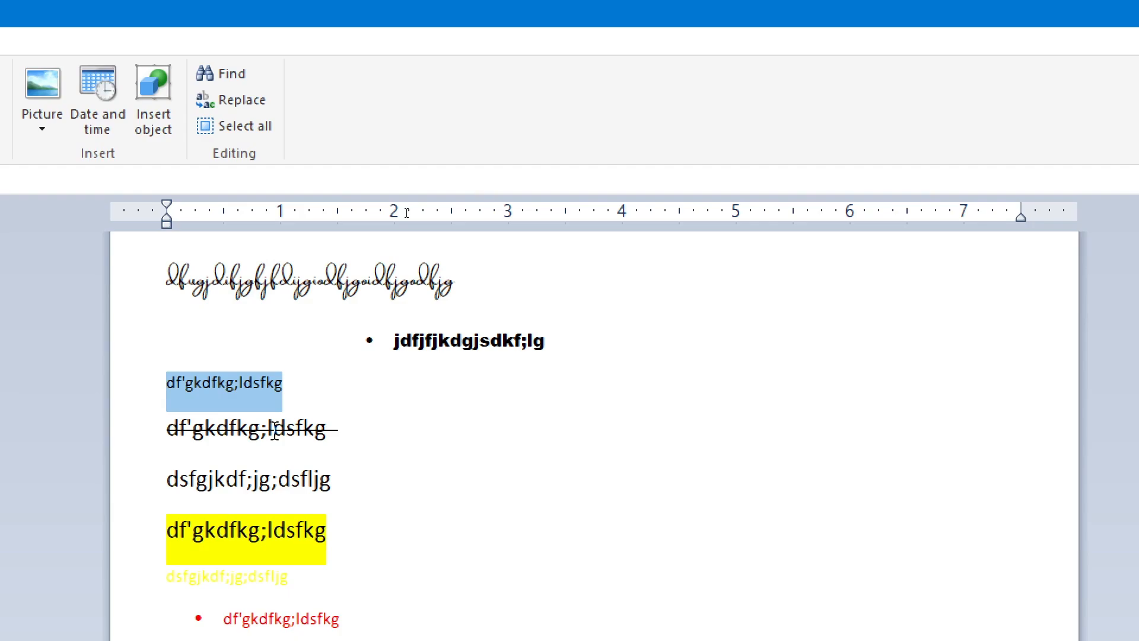
Step: Extend the third line with random filler letters starting "dffljkhljghdfjlhgldfhk" until the text wraps onto a second row
{"action": "left_click", "coordinate": [292, 401]}
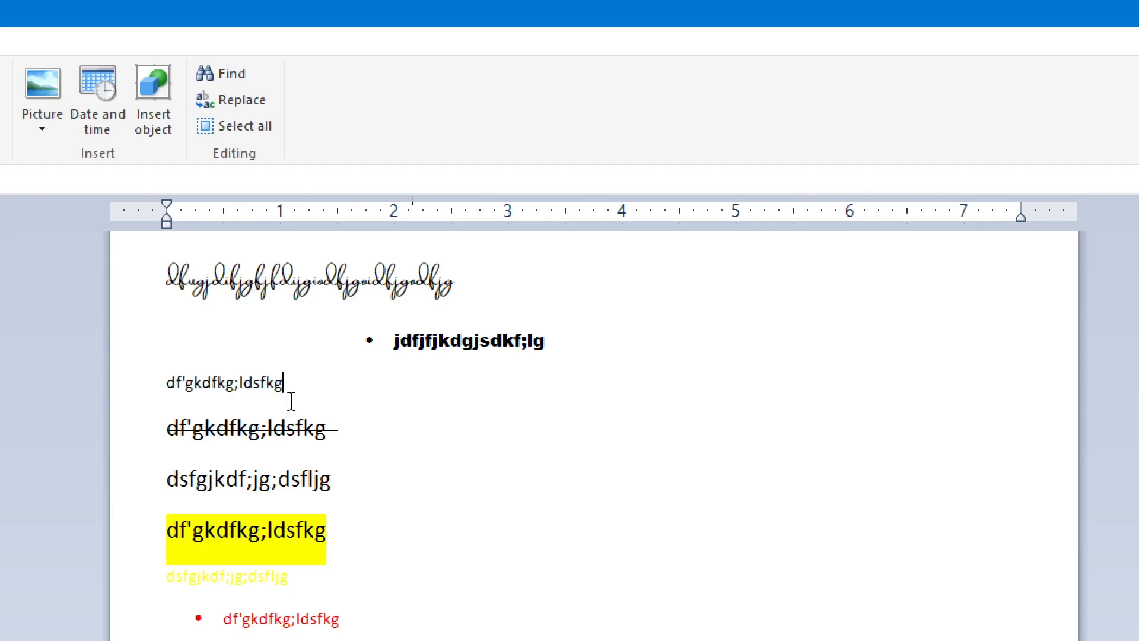
{"action": "type", "text": "dffljkhljghdfjlhgldfhk;lgkl;dfj"}
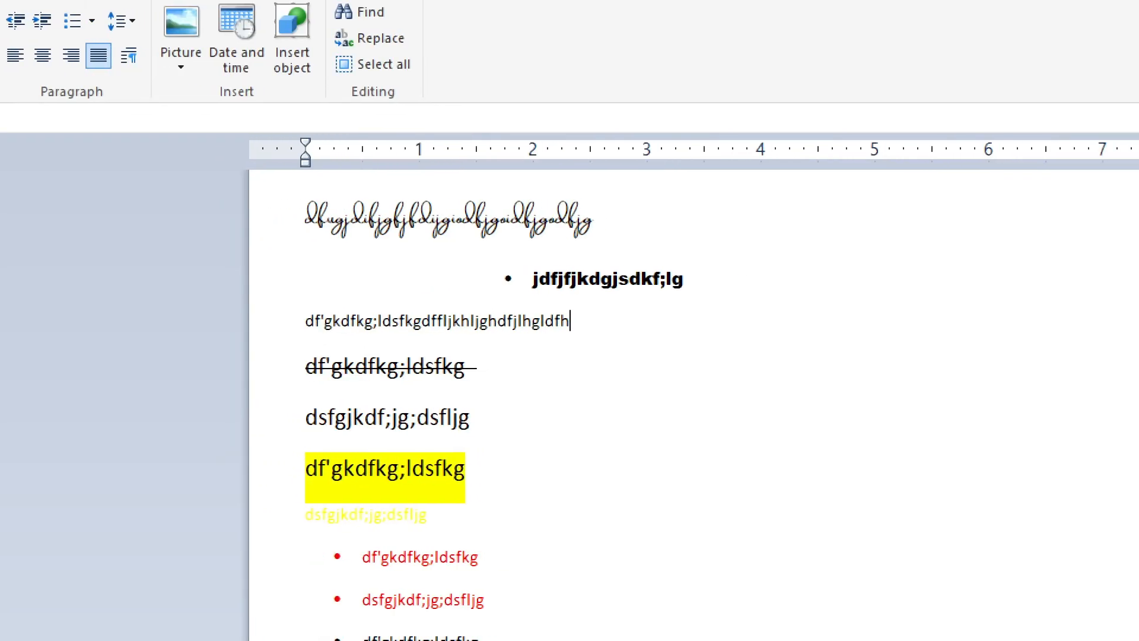
{"action": "type", "text": "gkljdfklgjkdfjgkdfjnlkn;jnlknljkn"}
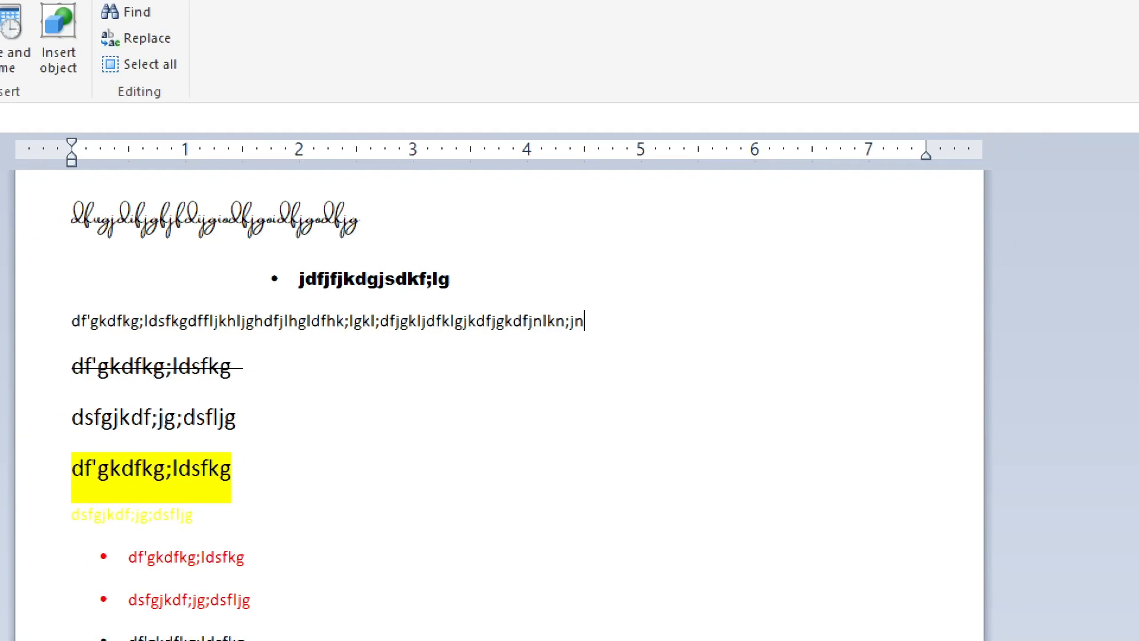
{"action": "type", "text": "lkfngkljdflkgjkldfjgkldfjgkldfgjdfkl"}
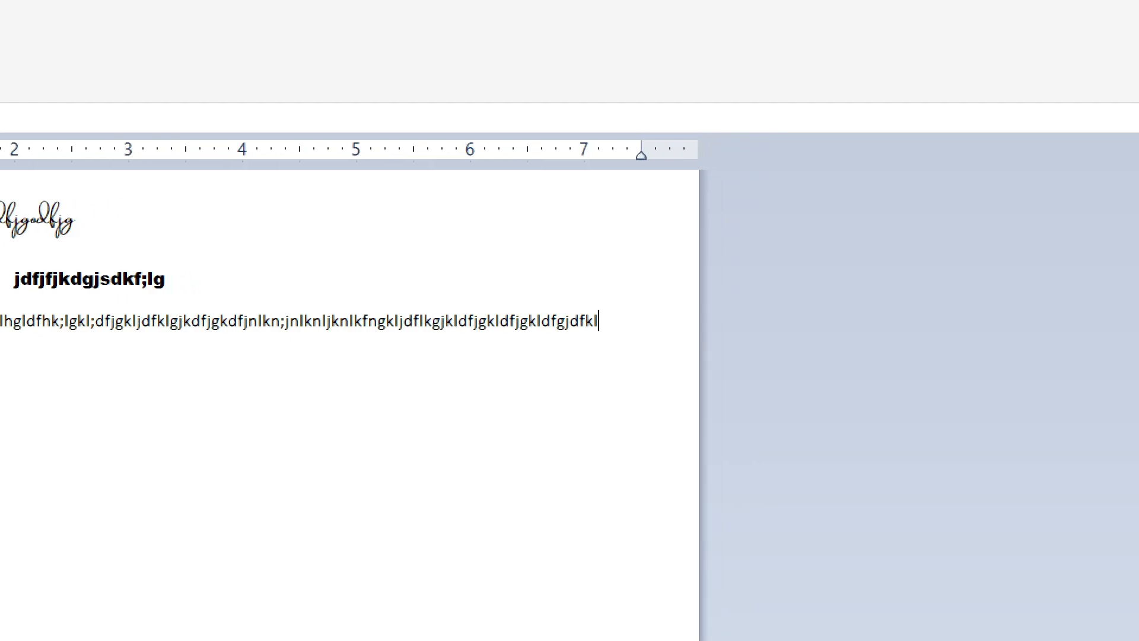
{"action": "type", "text": "gjdflkgjdfklgjdfklgjdfklgjdfkljgkldfjglkdjfklfg"}
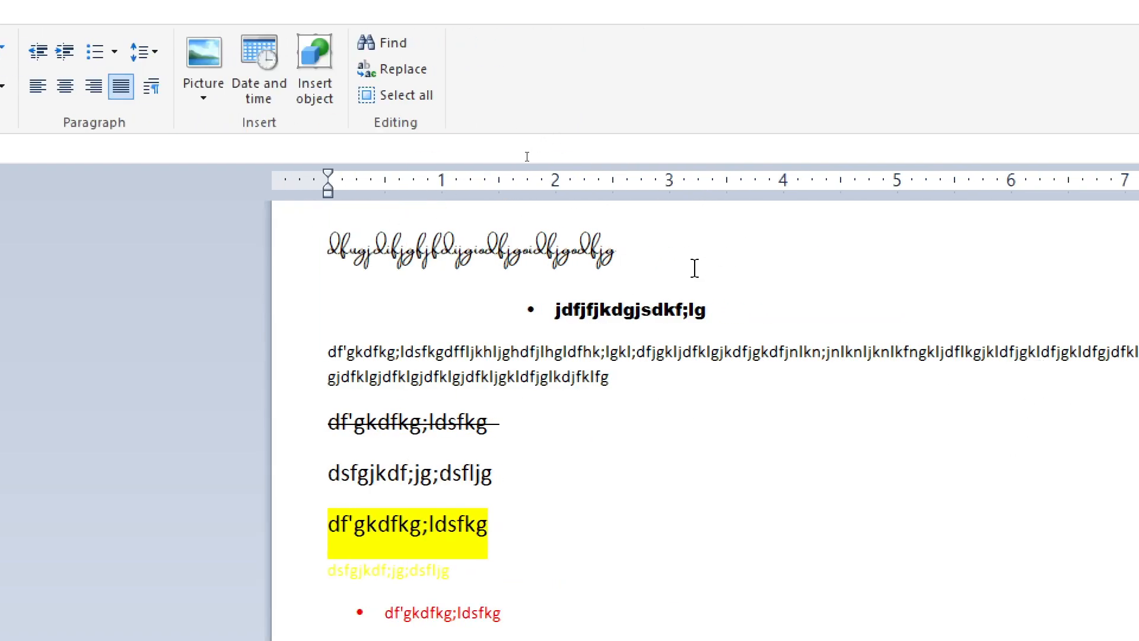
Step: Select the bold bulleted line and change its alignment to centre and then to right
{"action": "left_click", "coordinate": [624, 313]}
{"action": "left_click_drag", "start_coordinate": [558, 309], "coordinate": [783, 310]}
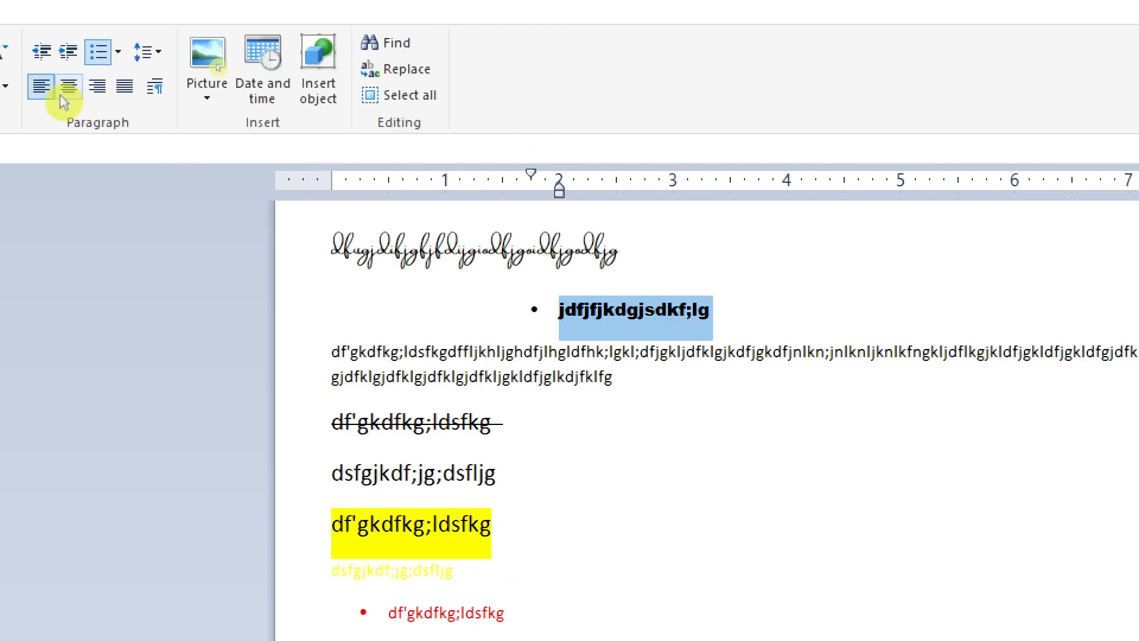
{"action": "left_click", "coordinate": [81, 93]}
{"action": "left_click", "coordinate": [95, 89]}
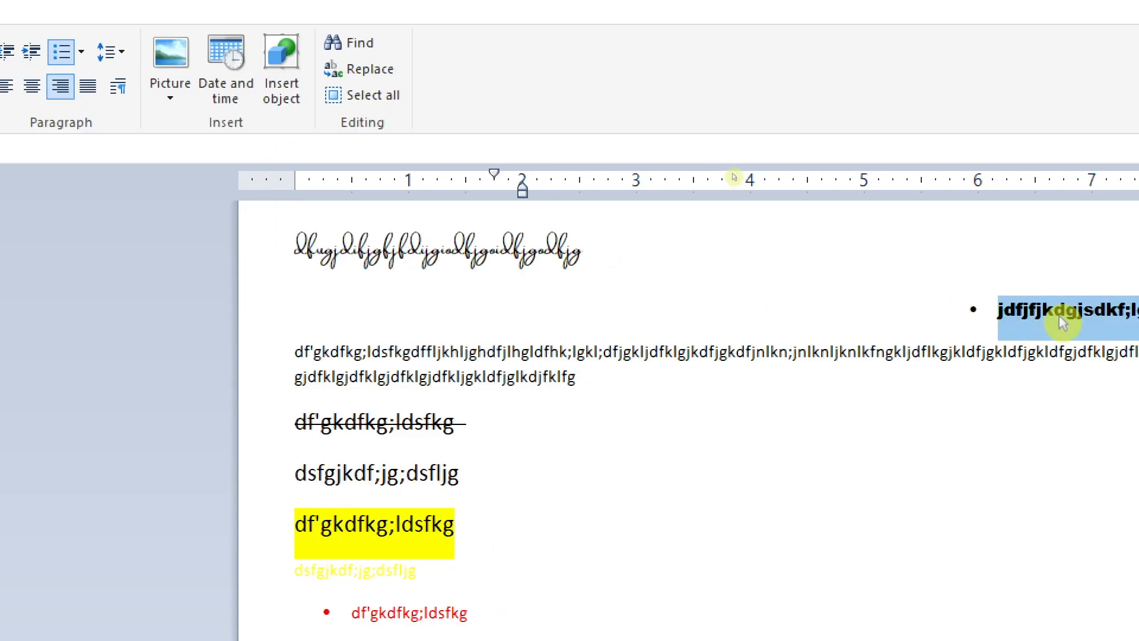
Step: Append the filler text "ljkfgkl;hjfklhjgkhjgkhjgkhjfghkljkflgjhklgjhkj" to the bold bulleted line and realign the line to its left indent
{"action": "left_click", "coordinate": [1057, 313]}
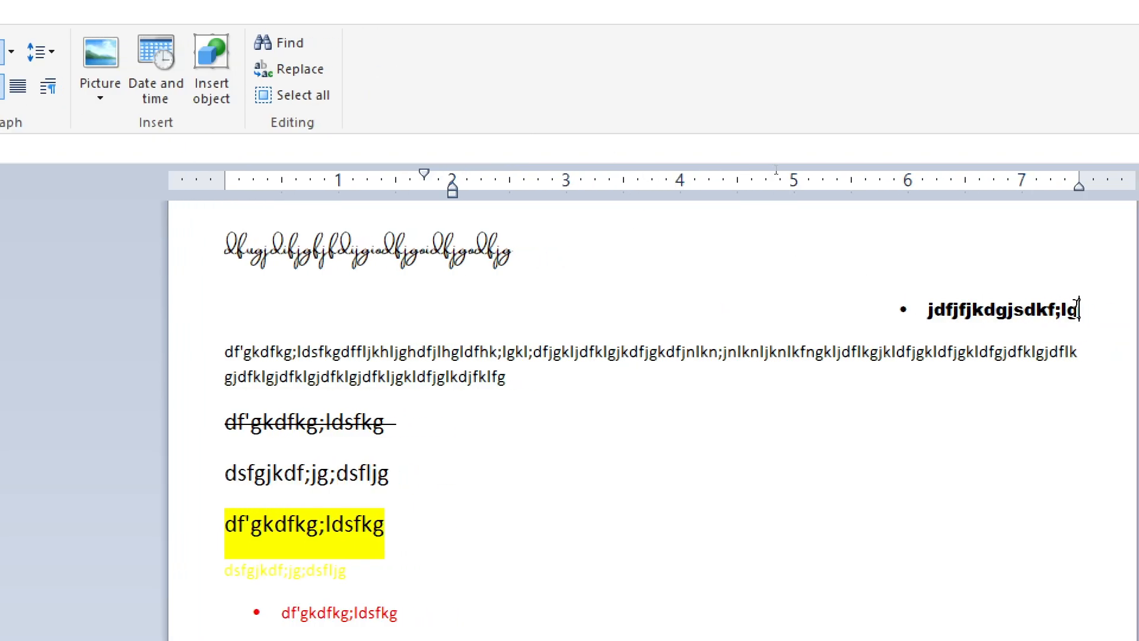
{"action": "type", "text": "ljkfgkl;hjfklhjgkhjgkhjgkhjfghkljkfl"}
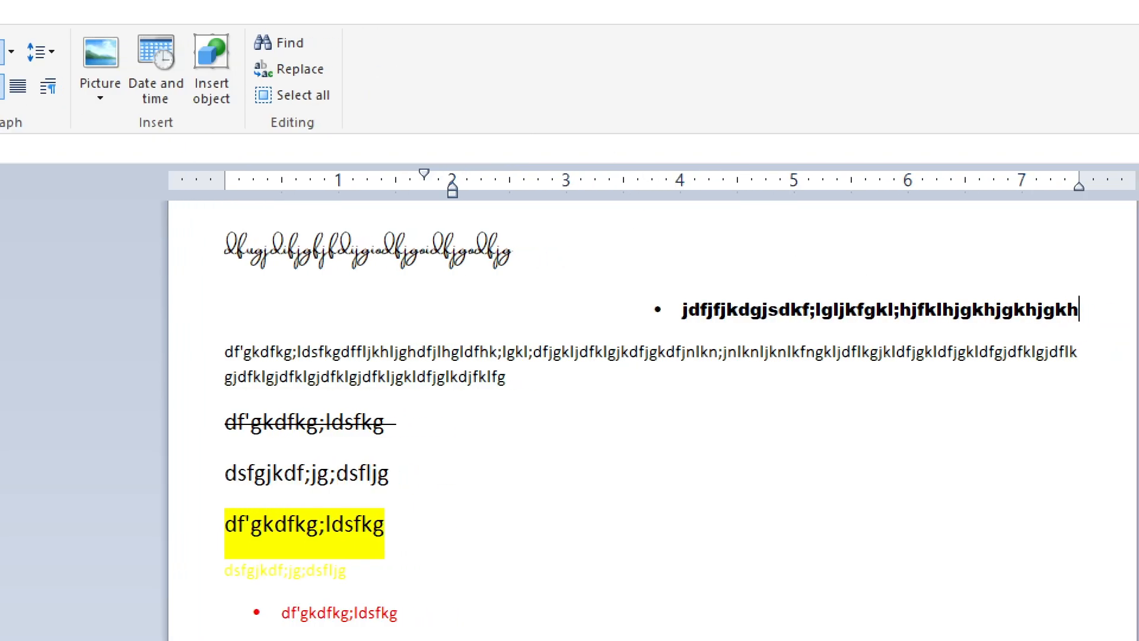
{"action": "type", "text": "gjhklgjhkj"}
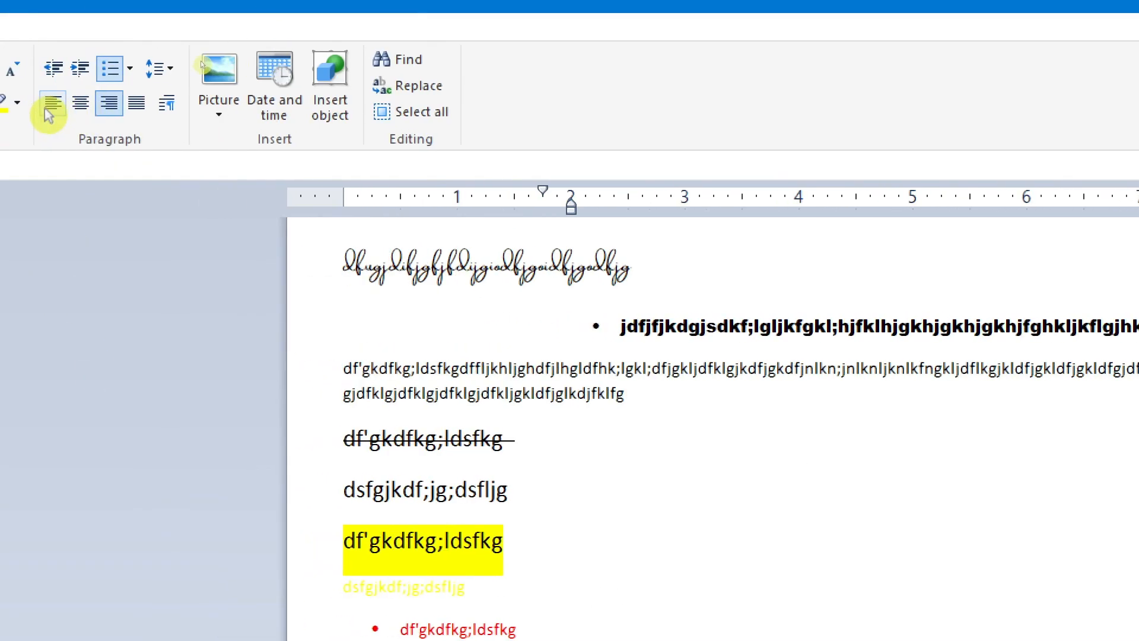
{"action": "left_click", "coordinate": [51, 106]}
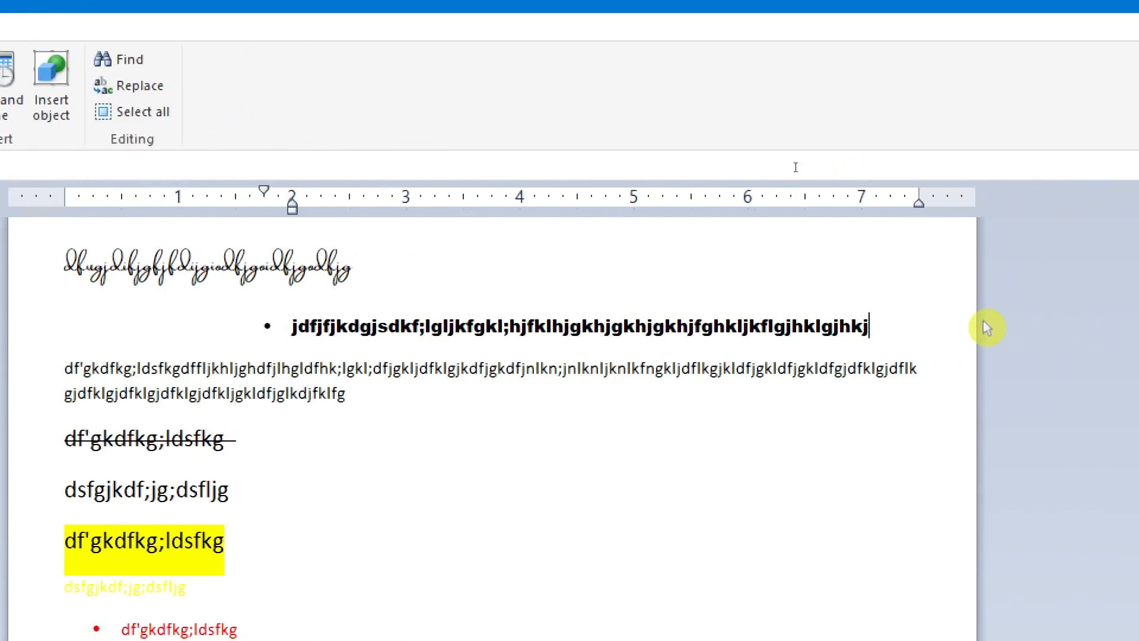
Step: Extend the bold bulleted line with the filler text "fld;ksgjflkjgdlkfjglkdfjgkfjglkj" until it wraps onto a second row
{"action": "type", "text": "fld;ksgjflkjgdlkfjglkdfjgkfjglkj"}
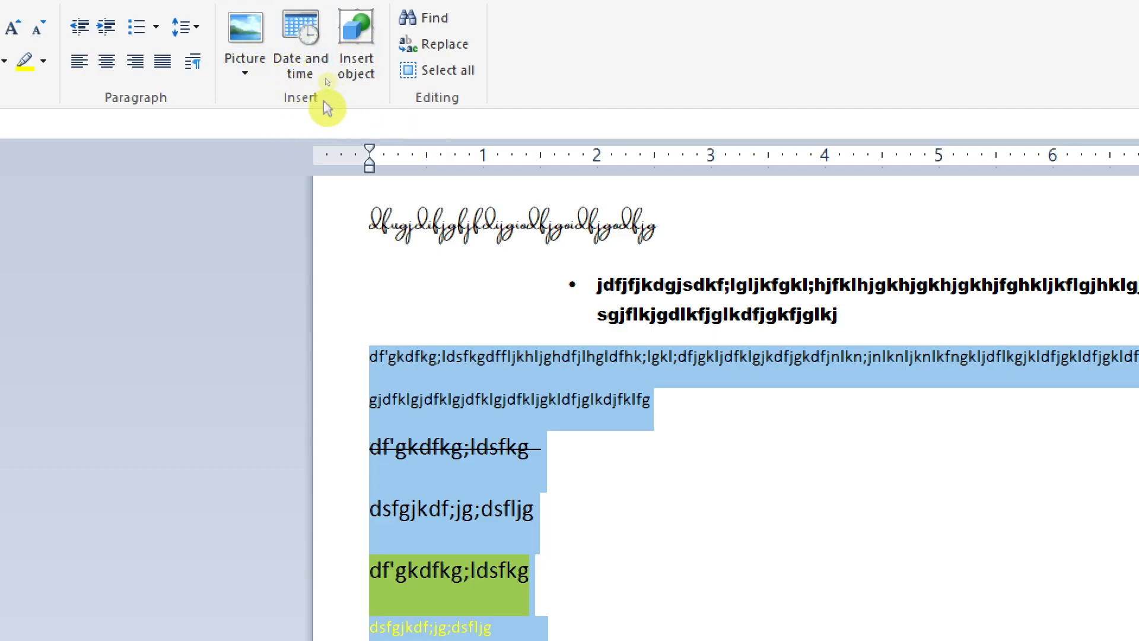
Step: Start inserting a picture over the selected lines and browse to the SAVE folder on Local Disk (C:)
{"action": "left_click", "coordinate": [247, 78]}
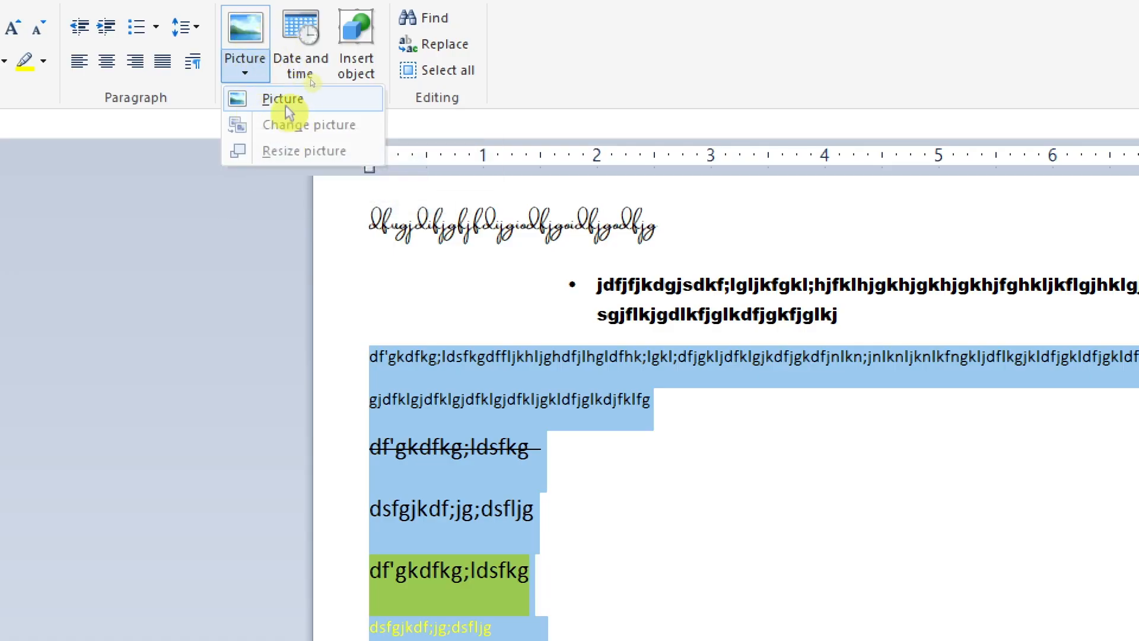
{"action": "left_click", "coordinate": [639, 65]}
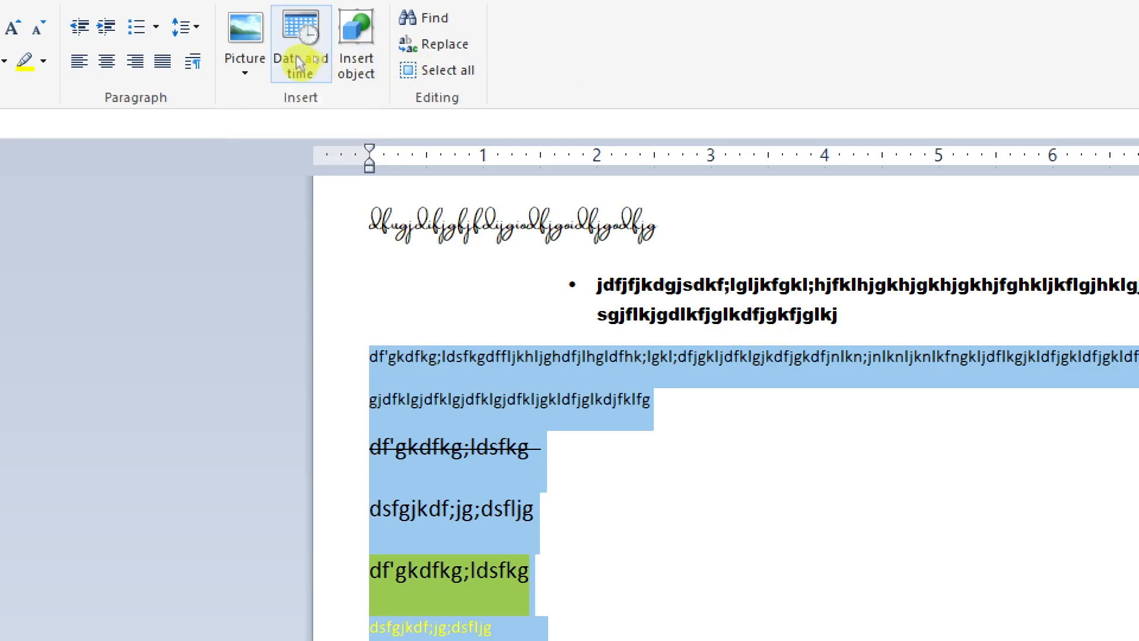
{"action": "left_click", "coordinate": [245, 36]}
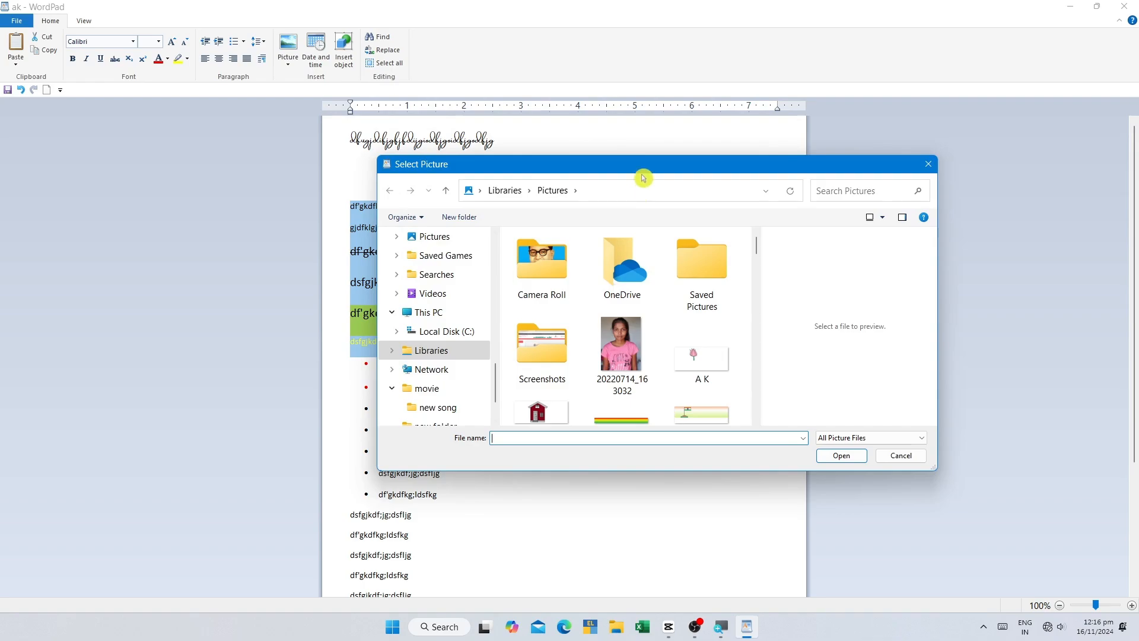
{"action": "left_click_drag", "start_coordinate": [642, 167], "coordinate": [621, 130]}
{"action": "scroll", "coordinate": [442, 281], "scroll_direction": "up", "scroll_amount": 4}
{"action": "scroll", "coordinate": [442, 285], "scroll_direction": "up", "scroll_amount": 6}
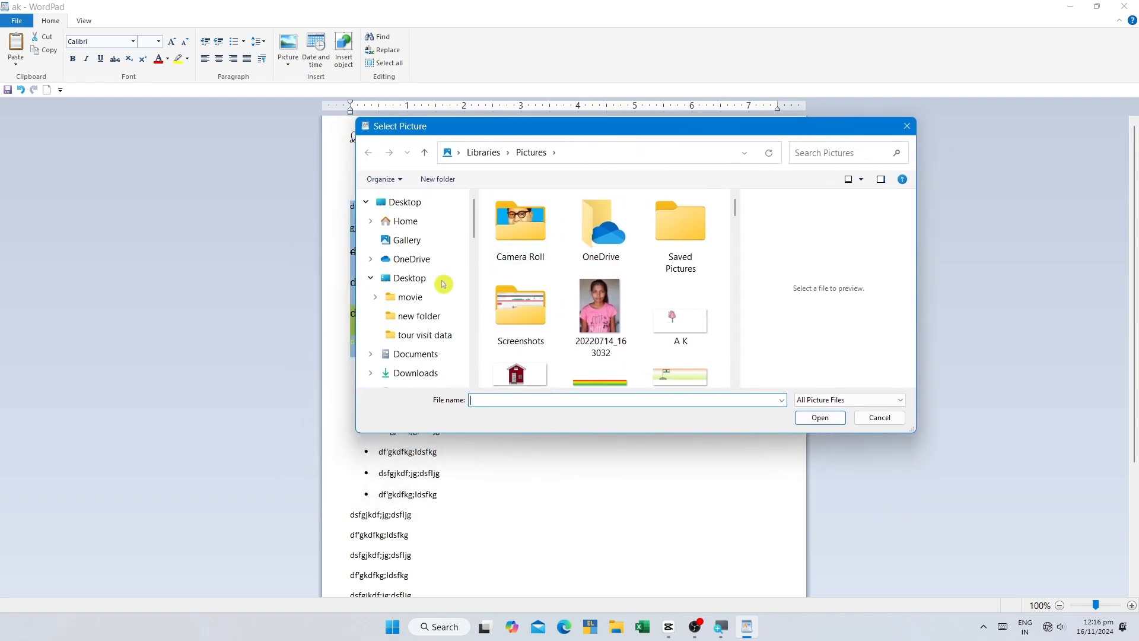
{"action": "scroll", "coordinate": [443, 285], "scroll_direction": "down", "scroll_amount": 8}
{"action": "scroll", "coordinate": [441, 297], "scroll_direction": "up", "scroll_amount": 8}
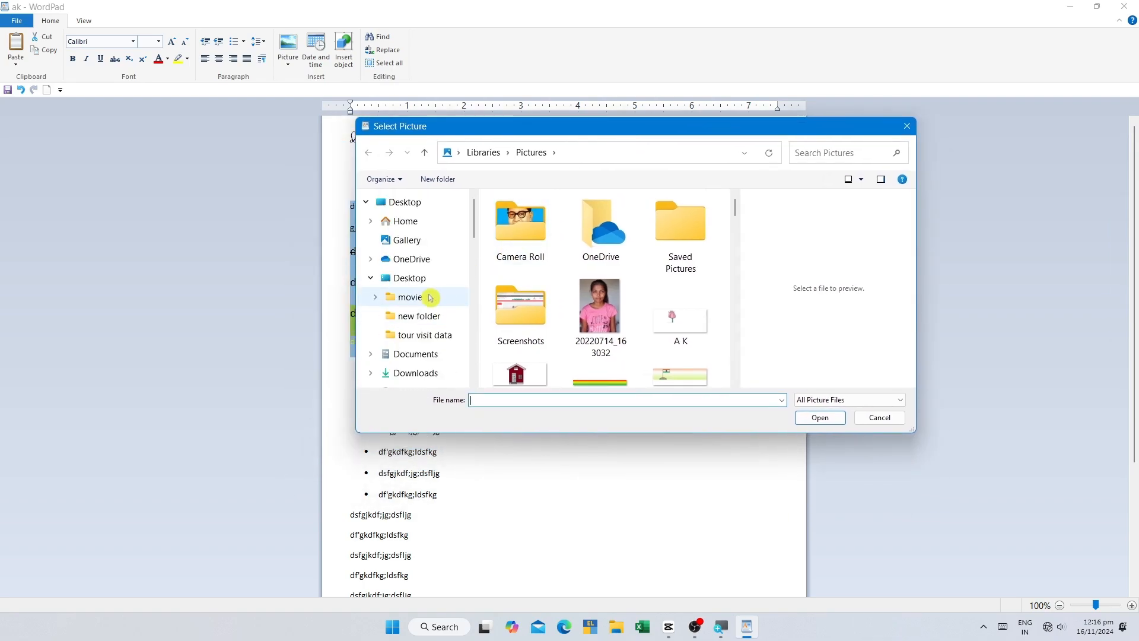
{"action": "scroll", "coordinate": [444, 297], "scroll_direction": "down", "scroll_amount": 8}
{"action": "scroll", "coordinate": [436, 289], "scroll_direction": "up", "scroll_amount": 2}
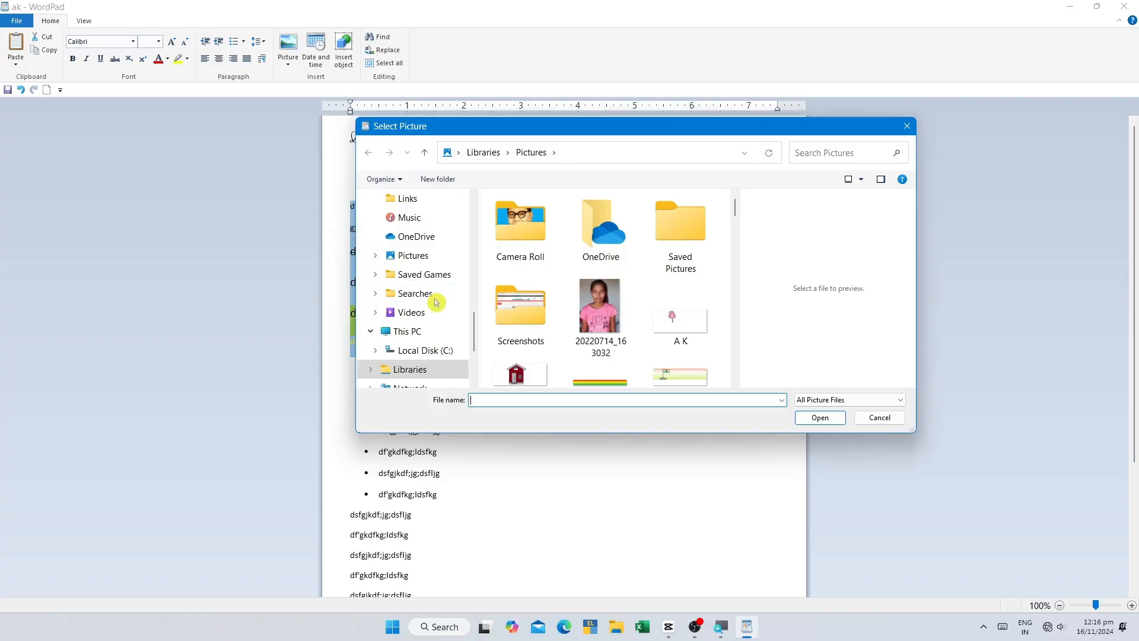
{"action": "left_click", "coordinate": [437, 329]}
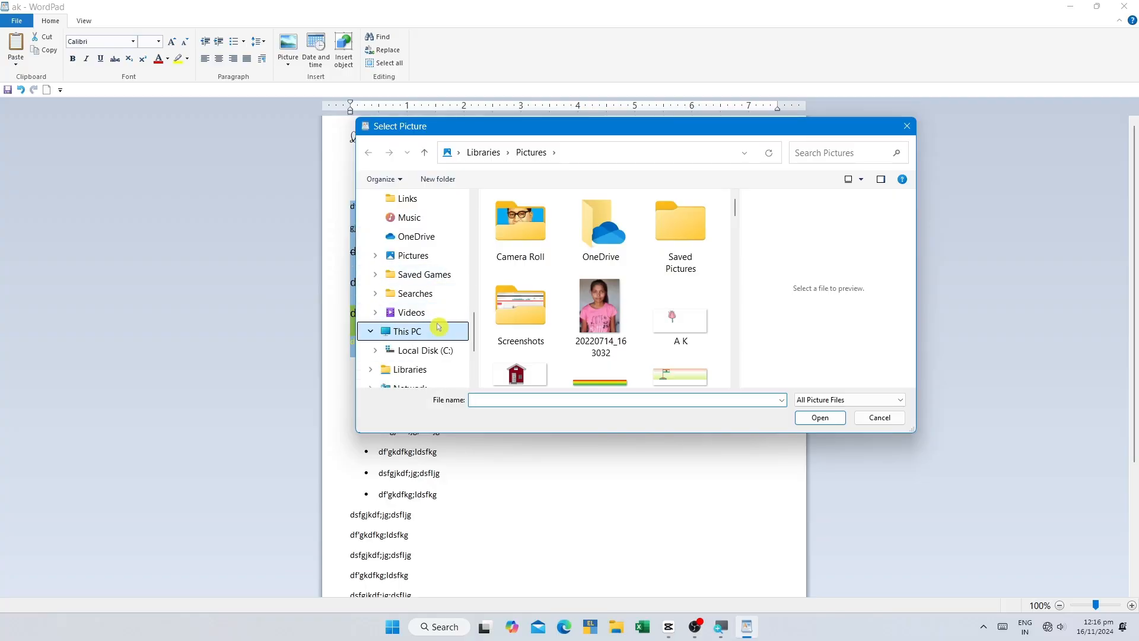
{"action": "double_click", "coordinate": [542, 252]}
{"action": "double_click", "coordinate": [529, 360]}
{"action": "scroll", "coordinate": [564, 315], "scroll_direction": "down", "scroll_amount": 3}
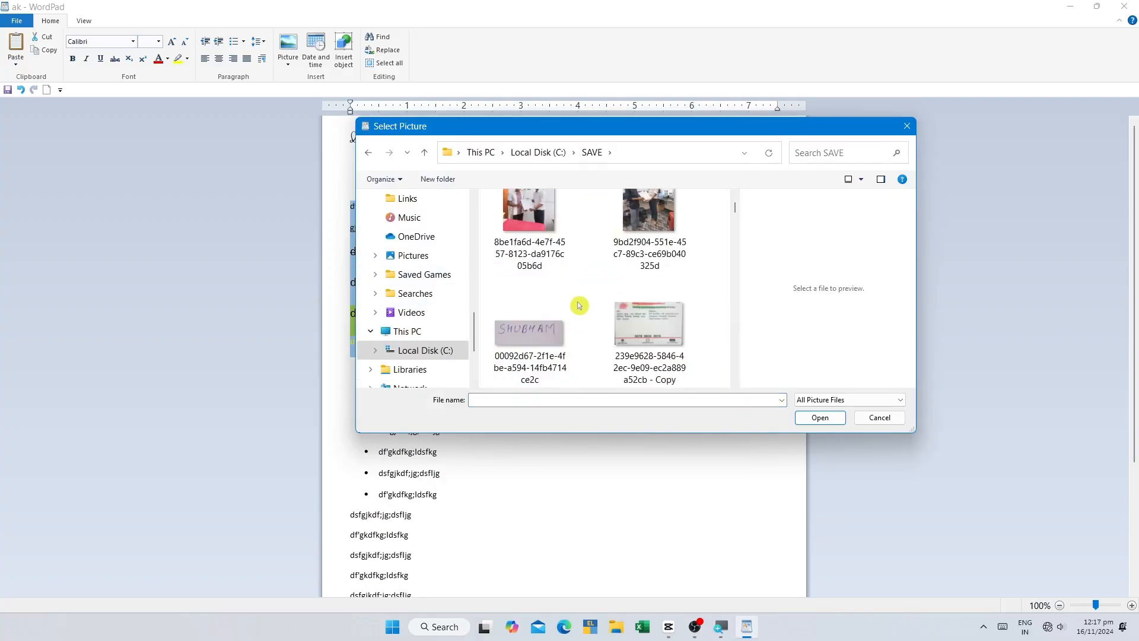
Step: Insert the picture 5693be66371307.5b14418c84fdd from the SAVE folder in place of the selected lines
{"action": "left_click_drag", "start_coordinate": [736, 301], "coordinate": [838, 308]}
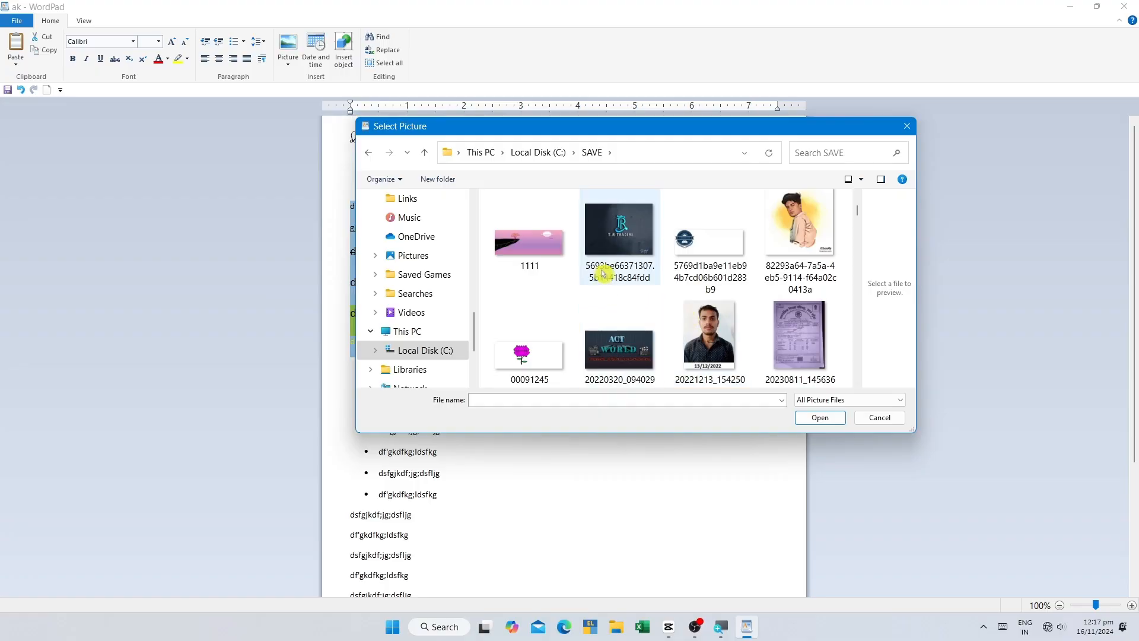
{"action": "left_click", "coordinate": [614, 234]}
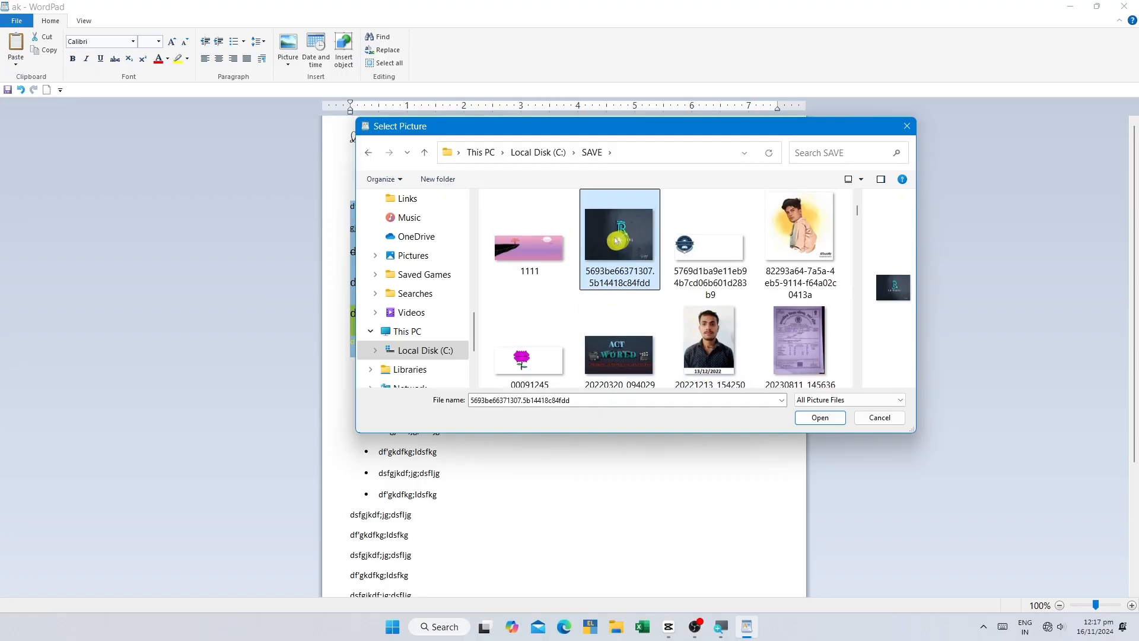
{"action": "left_click", "coordinate": [819, 418]}
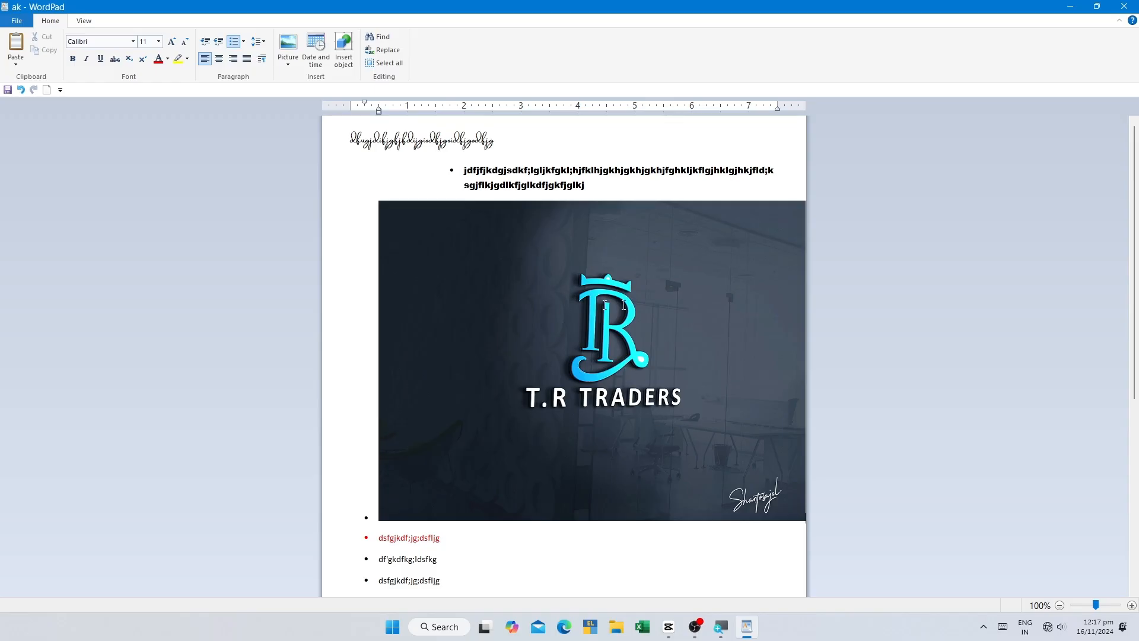
Step: Move the inserted picture to the end of the bulleted "df'gkdfkg;ldsfkg" line just below the red bullet
{"action": "left_click", "coordinate": [463, 278]}
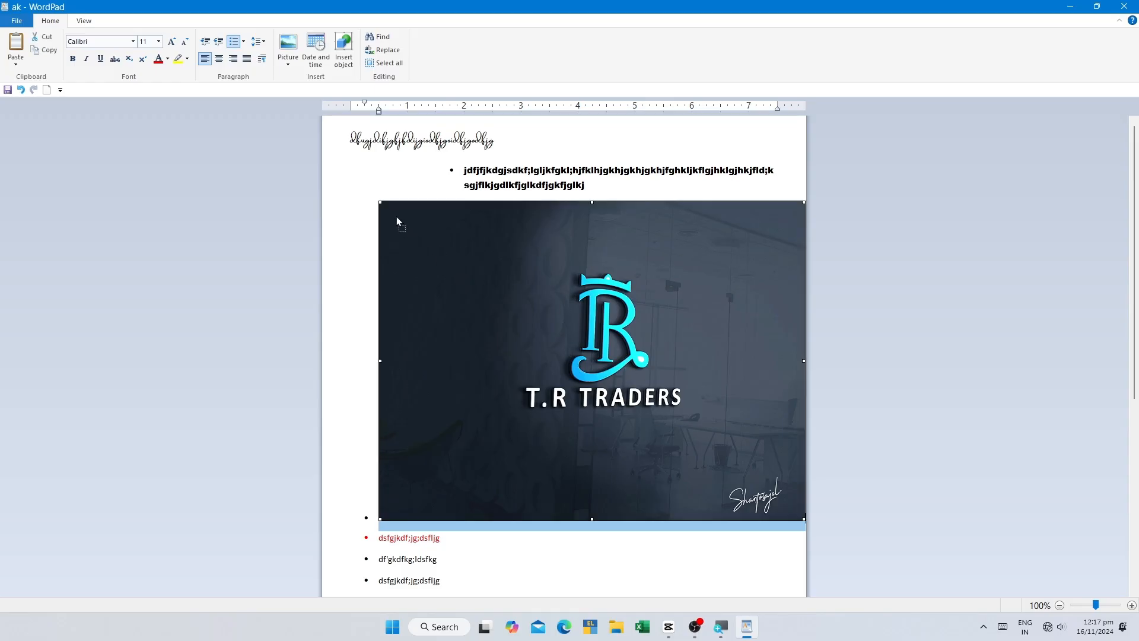
{"action": "scroll", "coordinate": [437, 282], "scroll_direction": "down", "scroll_amount": 2}
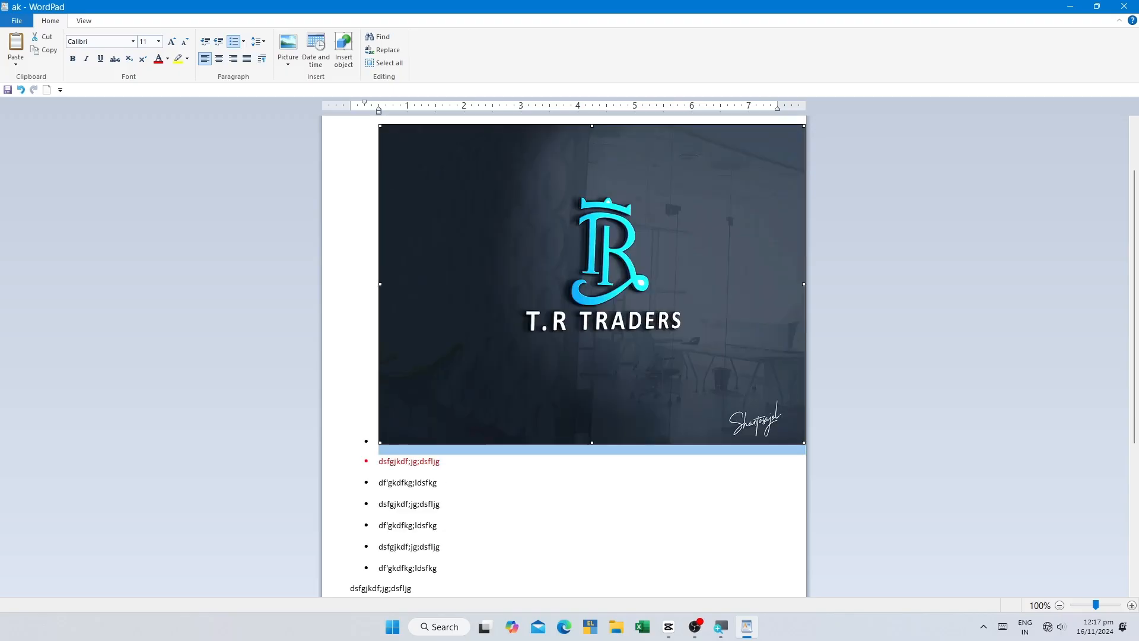
{"action": "left_click", "coordinate": [473, 488]}
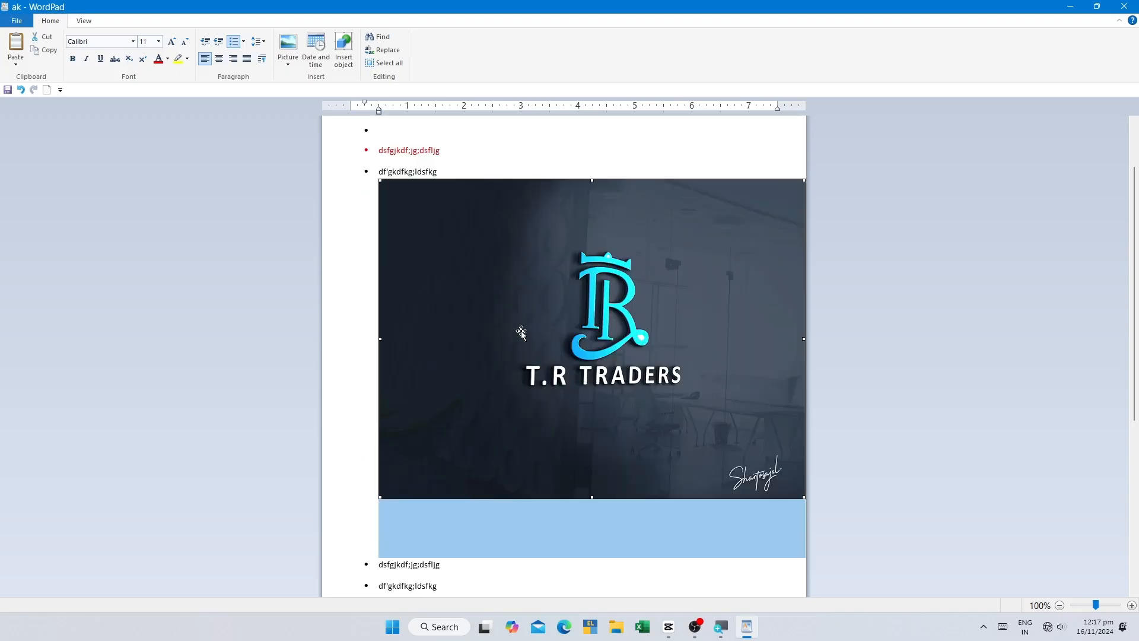
{"action": "scroll", "coordinate": [521, 332], "scroll_direction": "up", "scroll_amount": 2}
{"action": "left_click", "coordinate": [469, 234]}
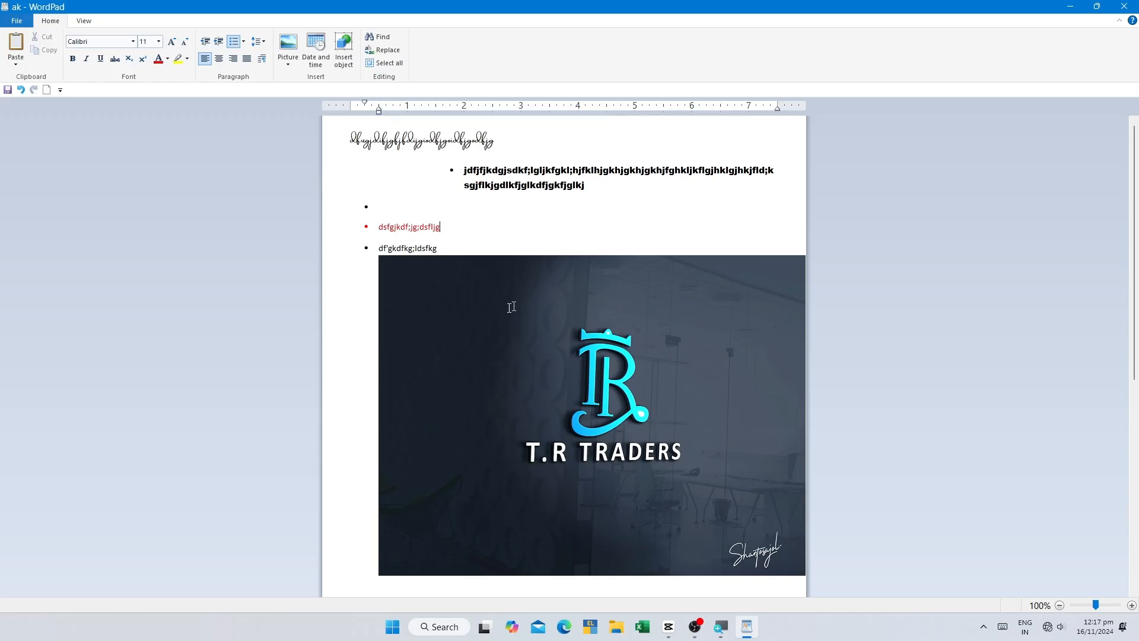
Step: Shrink and reshape the picture to about 1.6 inches wide and 2 inches tall
{"action": "left_click", "coordinate": [518, 327]}
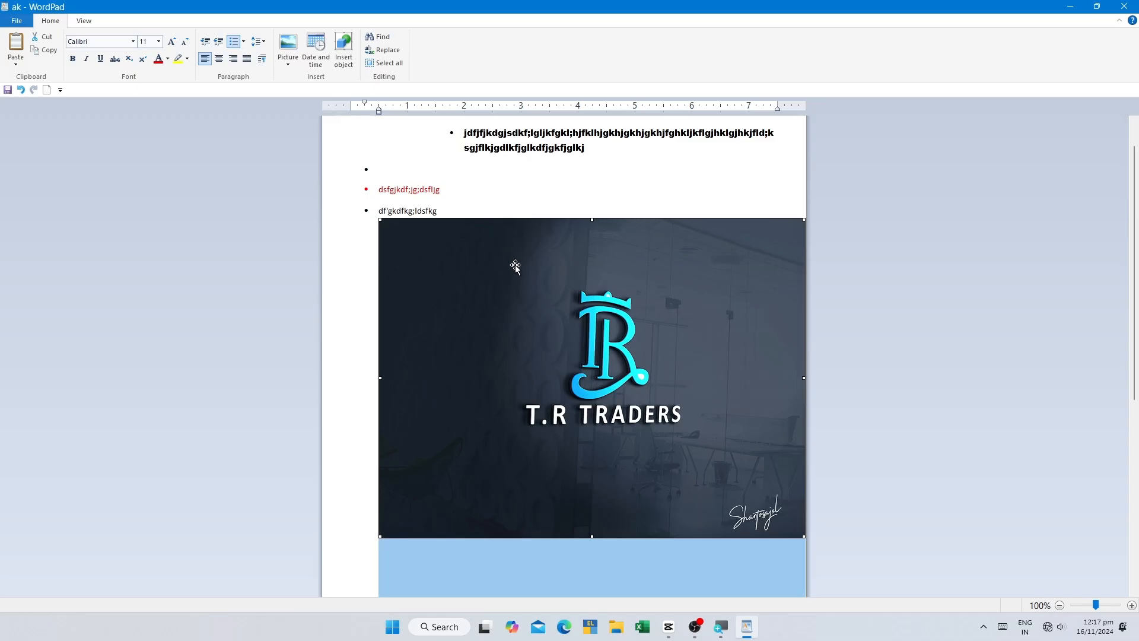
{"action": "left_click_drag", "start_coordinate": [512, 268], "coordinate": [351, 181]}
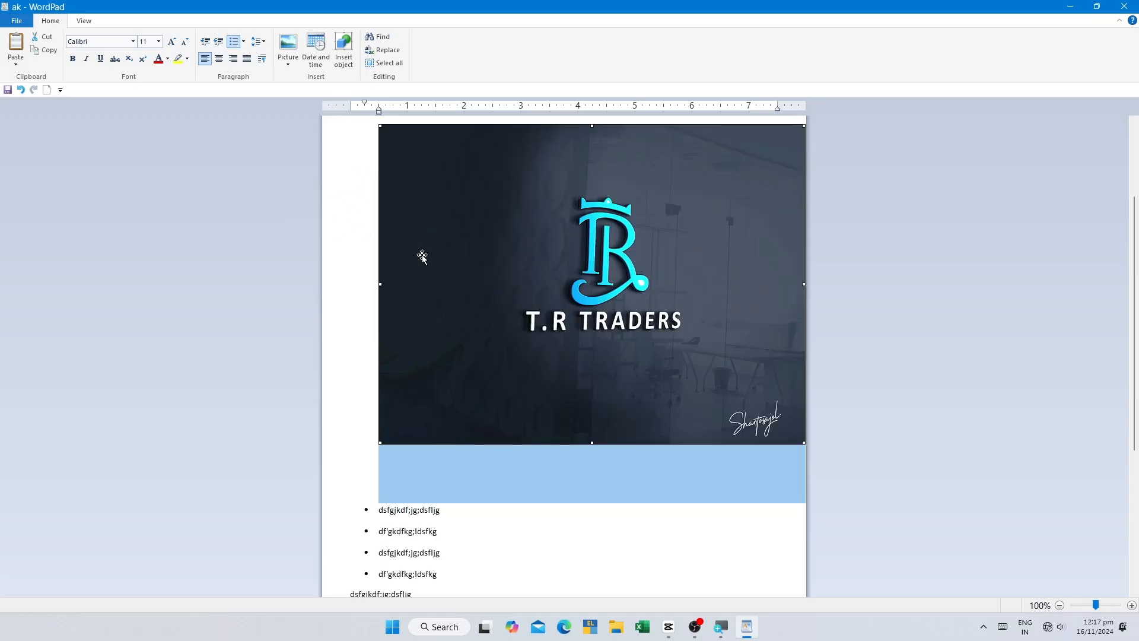
{"action": "scroll", "coordinate": [424, 259], "scroll_direction": "up", "scroll_amount": 4}
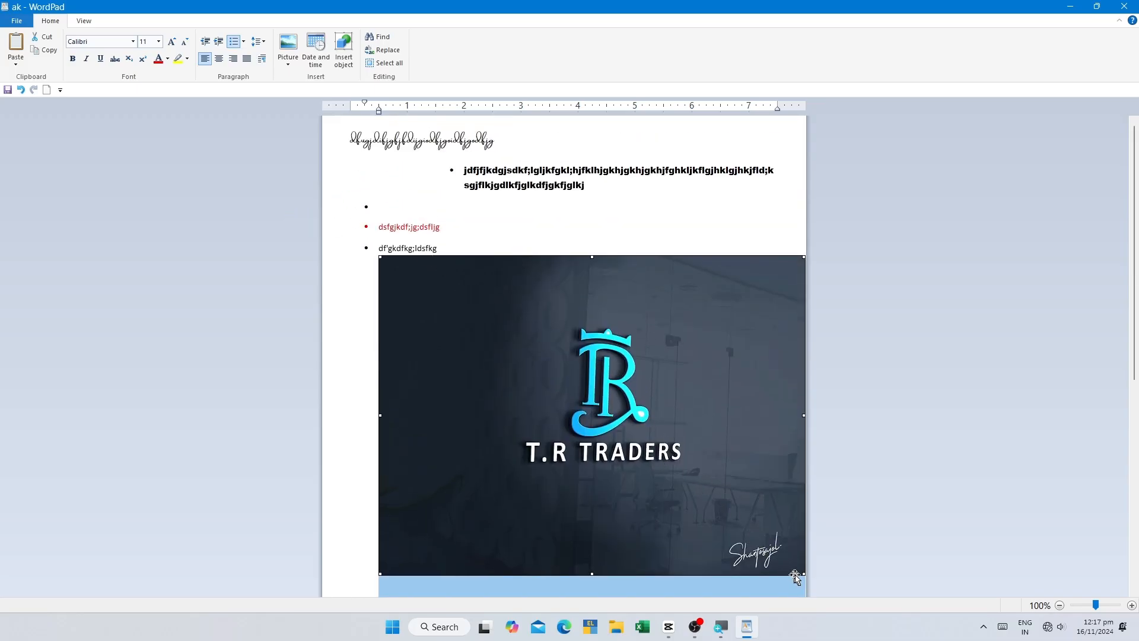
{"action": "left_click_drag", "start_coordinate": [803, 572], "coordinate": [479, 260]}
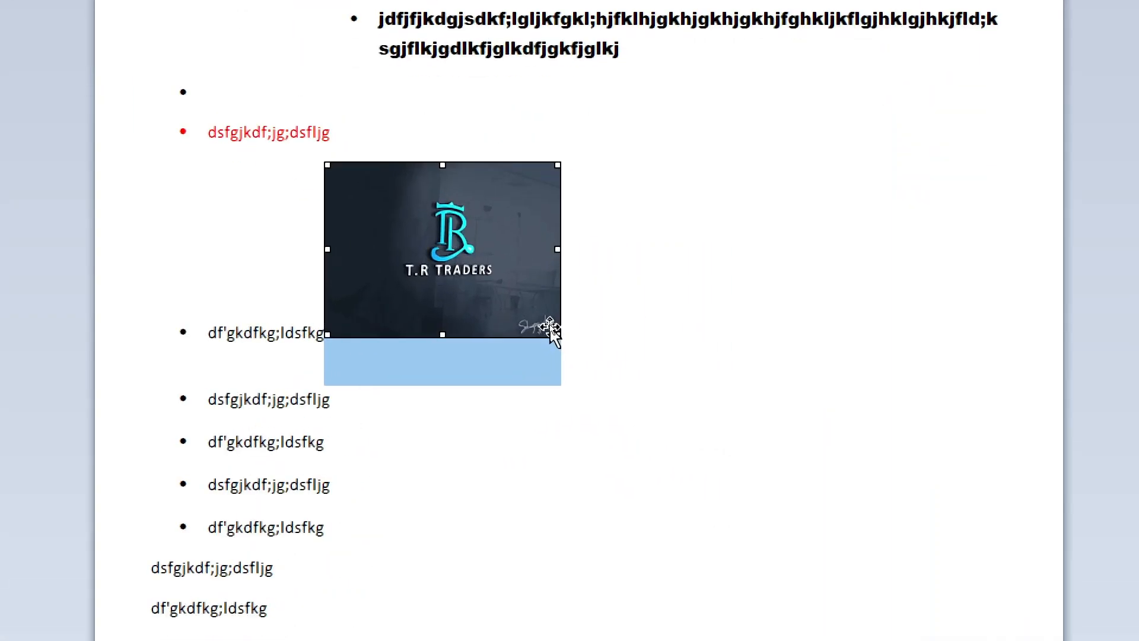
{"action": "left_click_drag", "start_coordinate": [561, 337], "coordinate": [573, 303]}
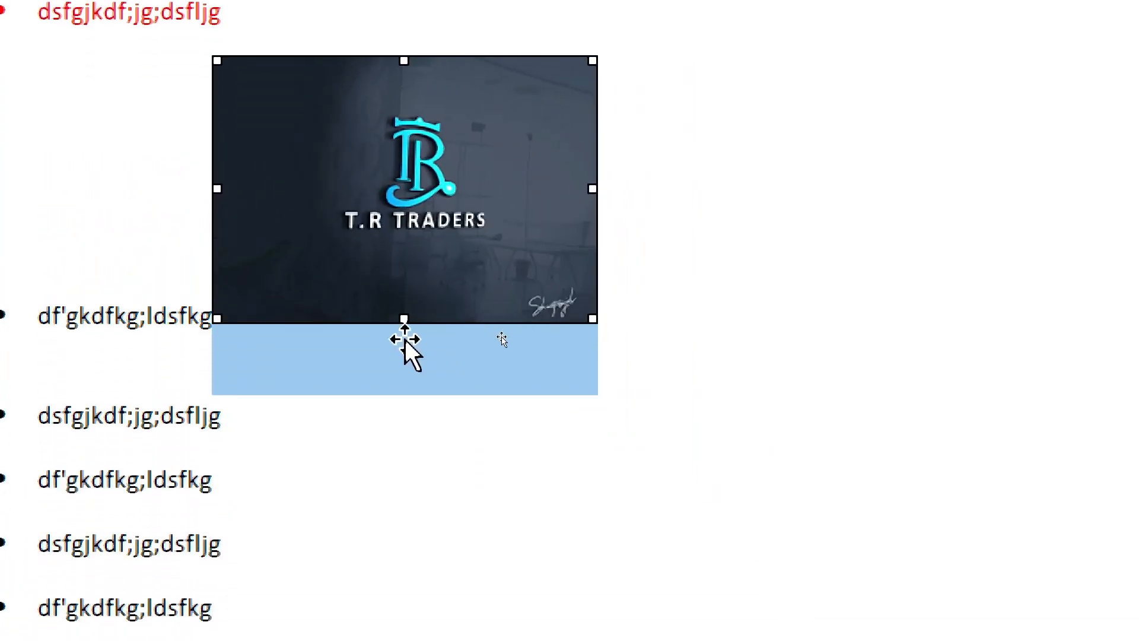
{"action": "left_click_drag", "start_coordinate": [410, 318], "coordinate": [407, 407]}
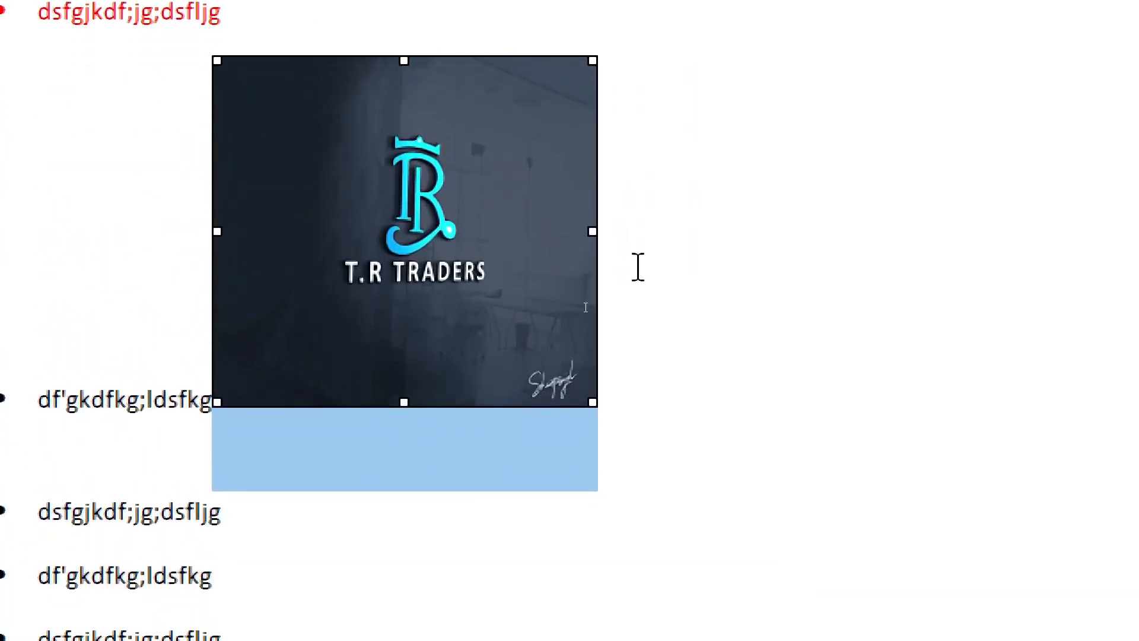
{"action": "left_click_drag", "start_coordinate": [595, 230], "coordinate": [482, 302]}
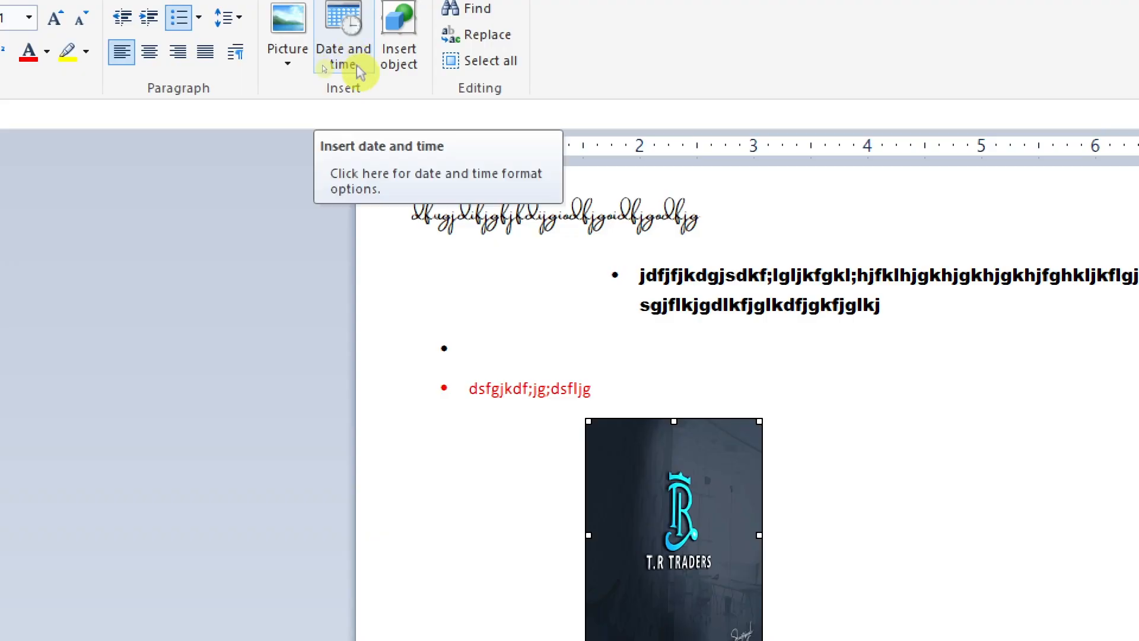
Step: Insert the date in the format "Saturday, 16 November 2024" in the unbulleted text below the bulleted list
{"action": "scroll", "coordinate": [500, 307], "scroll_direction": "down", "scroll_amount": 4}
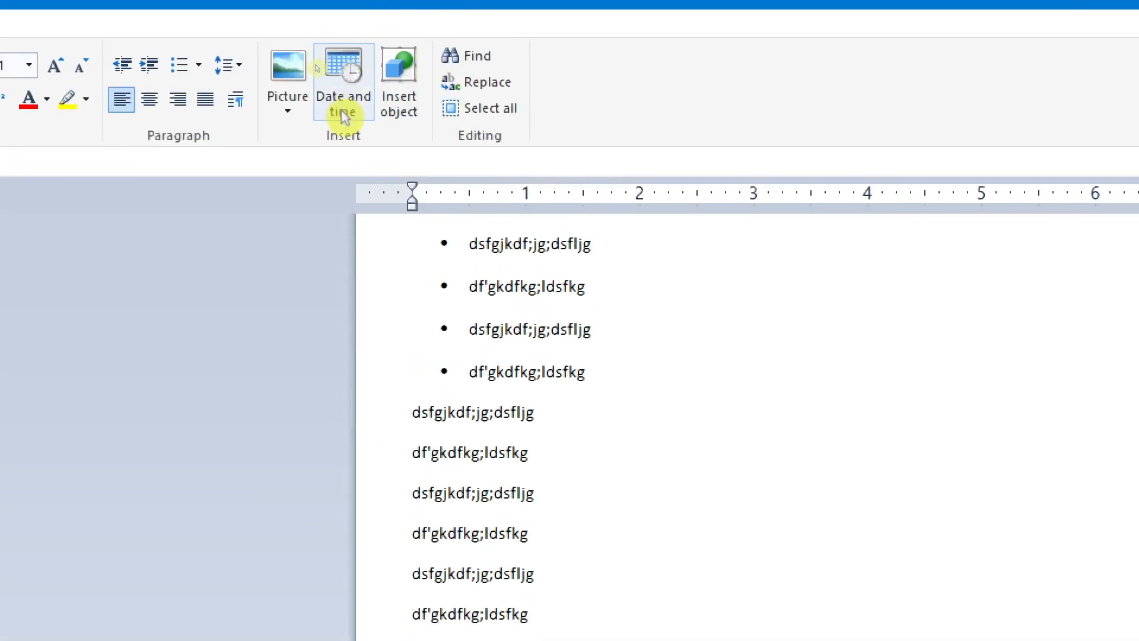
{"action": "left_click", "coordinate": [344, 104]}
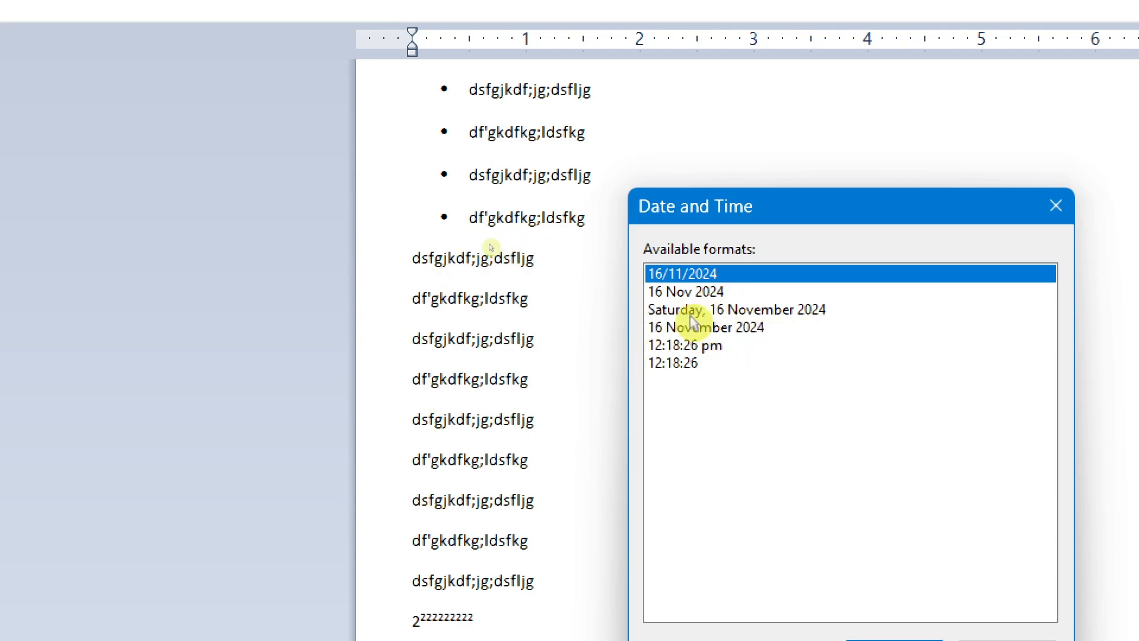
{"action": "left_click", "coordinate": [659, 309]}
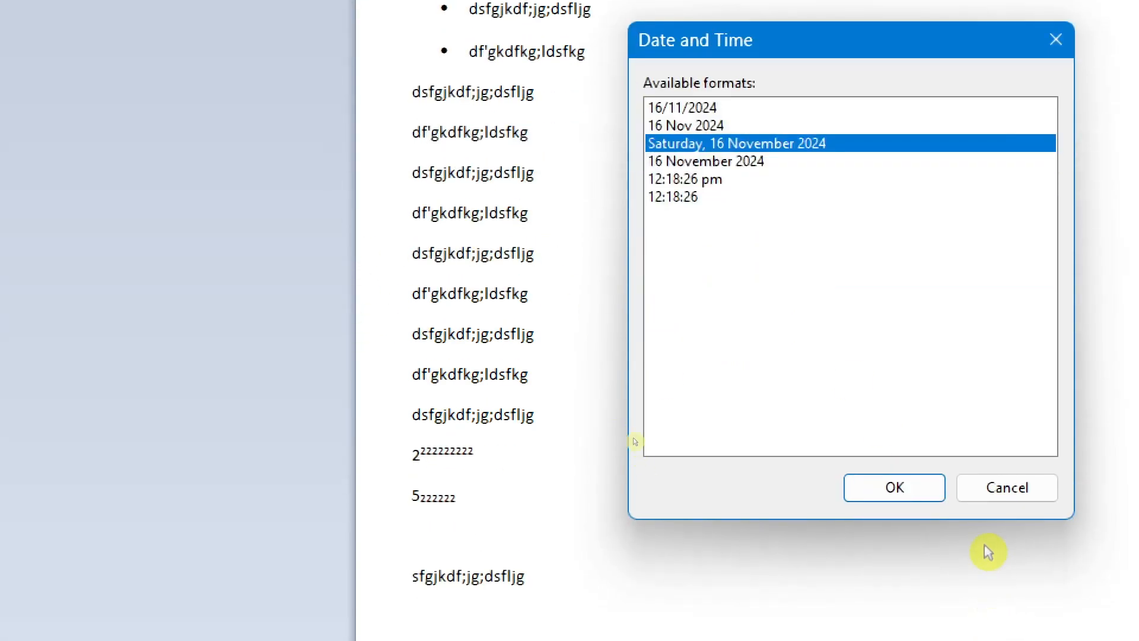
{"action": "left_click", "coordinate": [910, 490]}
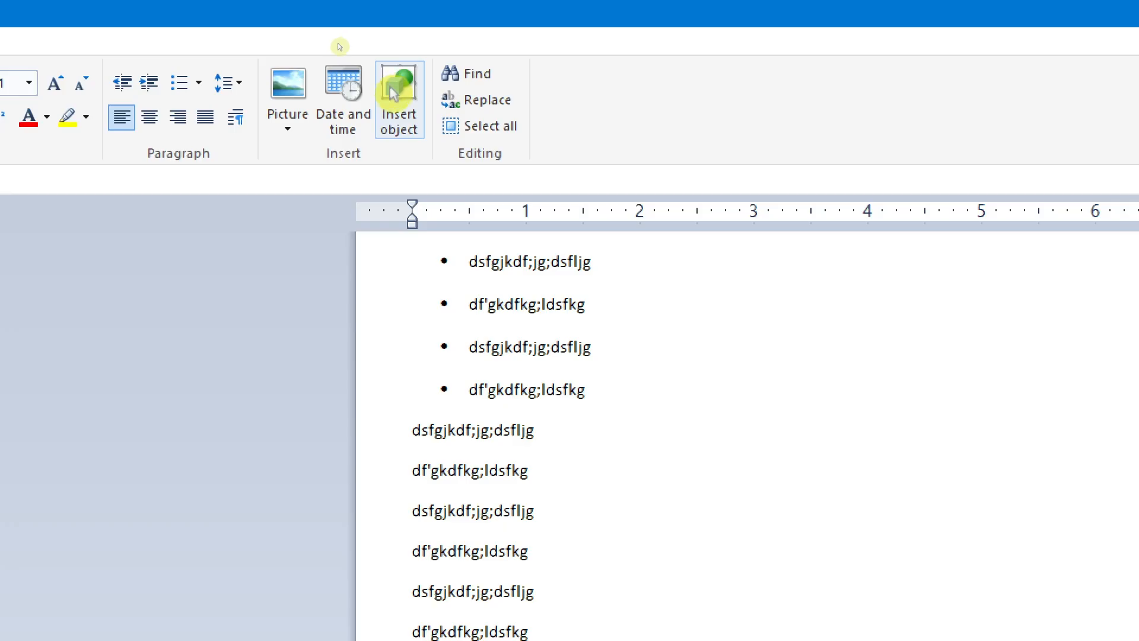
{"action": "left_click", "coordinate": [397, 138]}
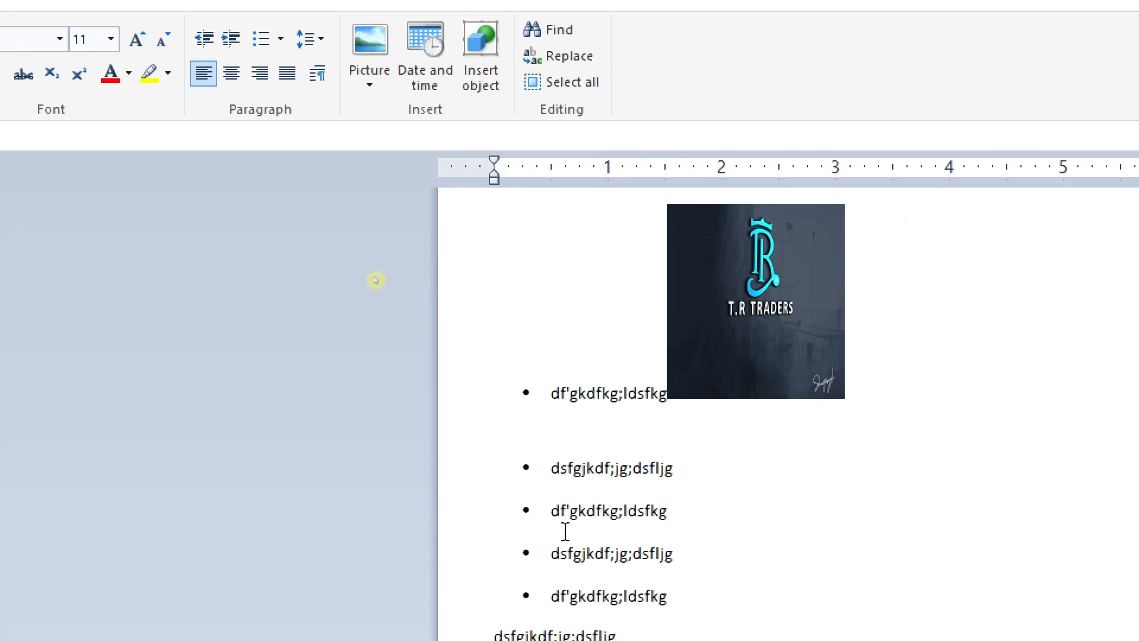
{"action": "left_click", "coordinate": [739, 482]}
{"action": "left_click", "coordinate": [567, 432]}
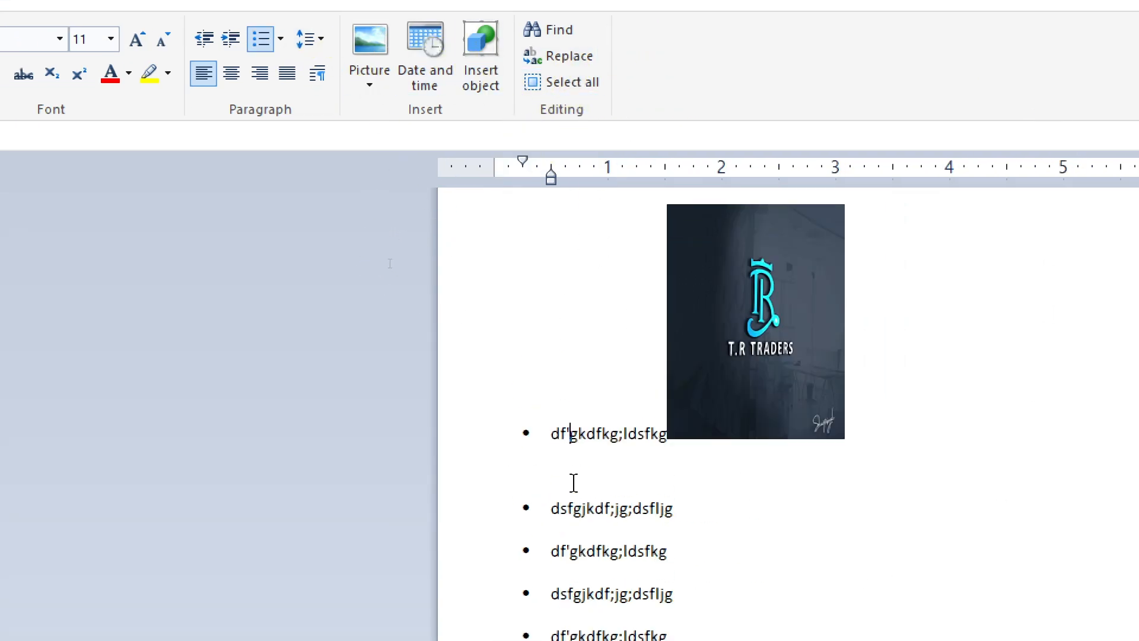
{"action": "scroll", "coordinate": [646, 441], "scroll_direction": "down", "scroll_amount": 1}
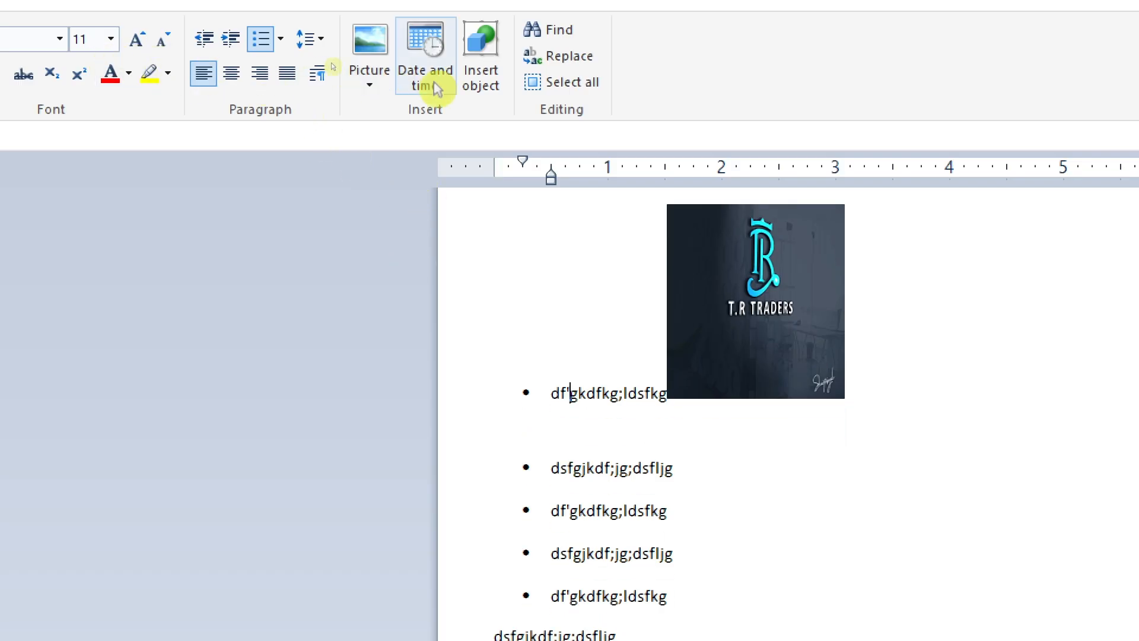
{"action": "scroll", "coordinate": [559, 425], "scroll_direction": "up", "scroll_amount": 1}
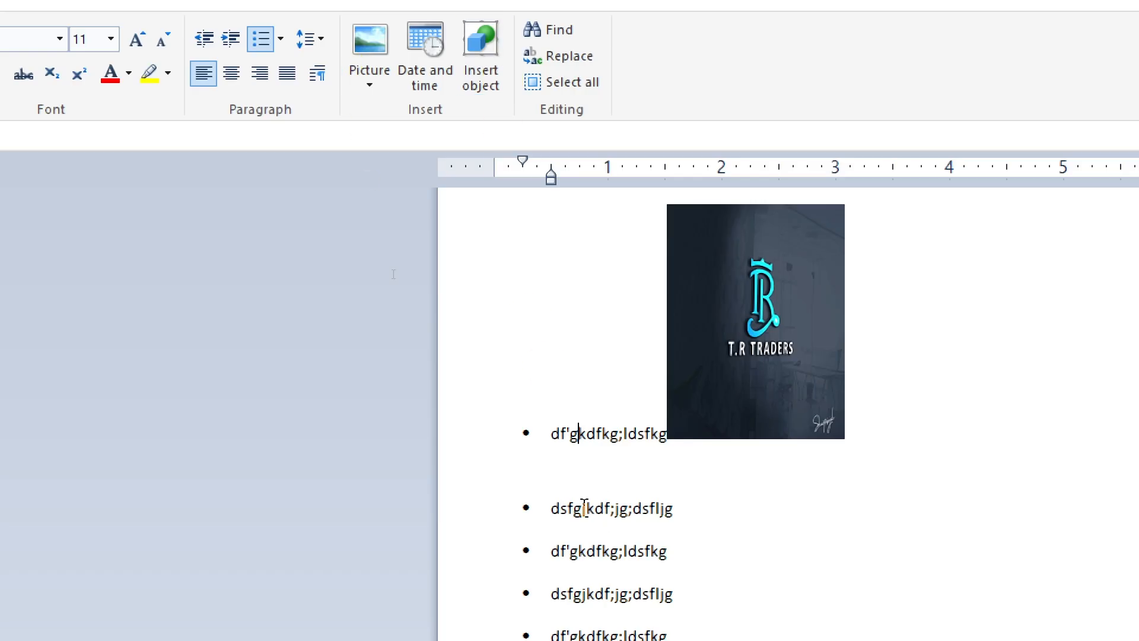
Step: Split the bulleted line beside the picture after "df", add several empty bulleted lines, and remove the bullet from one of them
{"action": "left_click", "coordinate": [558, 476]}
{"action": "double_click", "coordinate": [559, 478]}
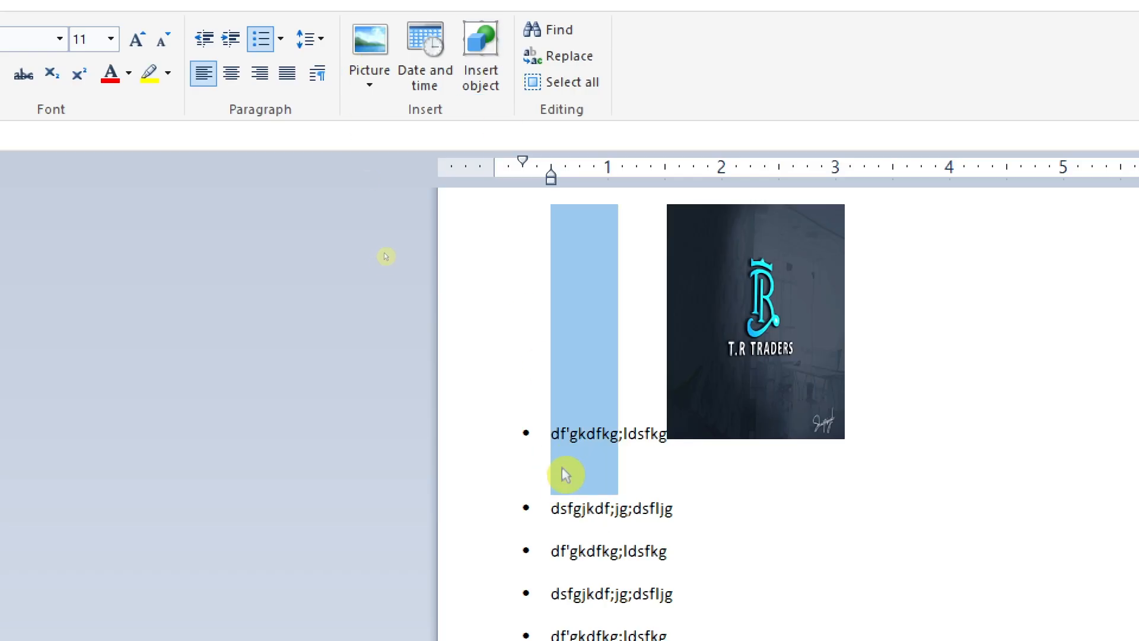
{"action": "left_click", "coordinate": [565, 477]}
{"action": "key", "text": "Return"}
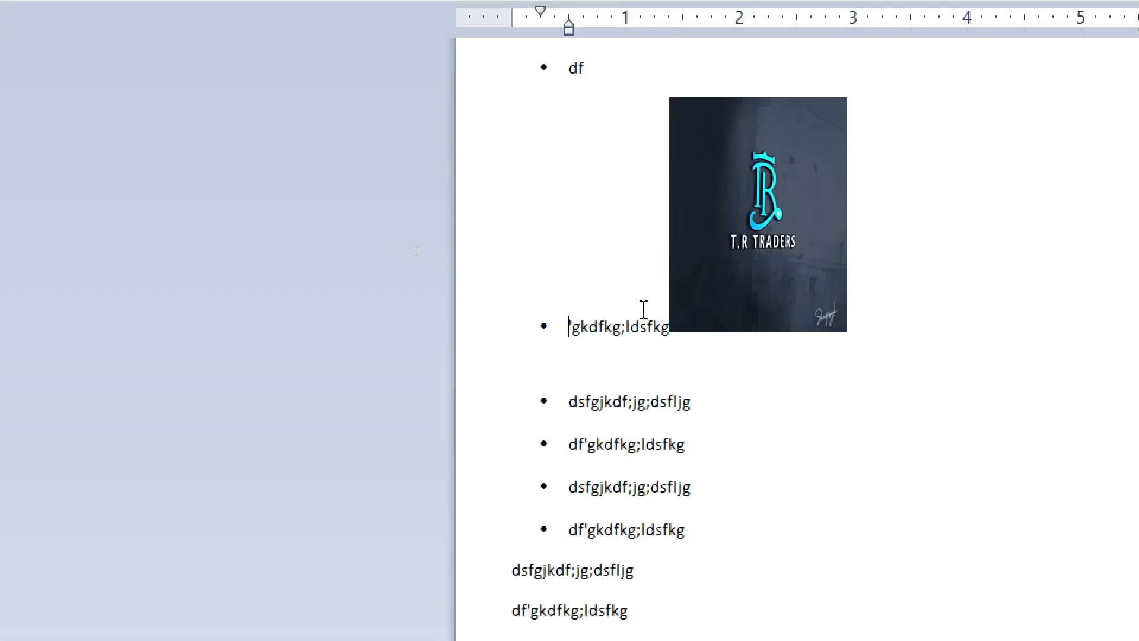
{"action": "key", "text": "Return"}
{"action": "key", "text": "Return"}
{"action": "key", "text": "Return"}
{"action": "key", "text": "Return"}
{"action": "key", "text": "Return"}
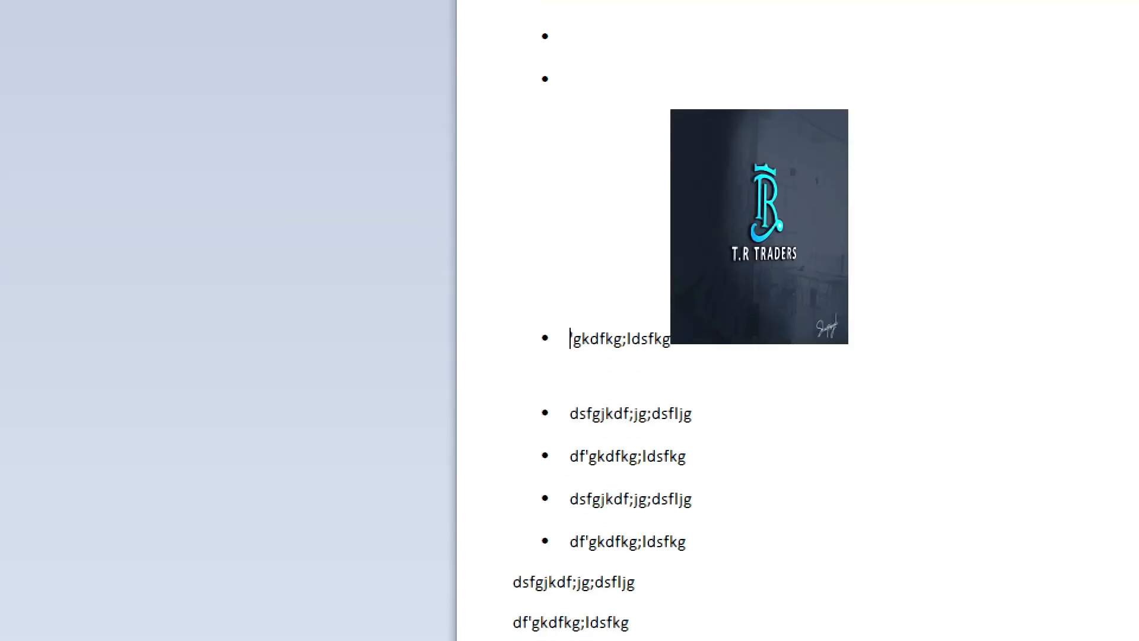
{"action": "key", "text": "BackSpace"}
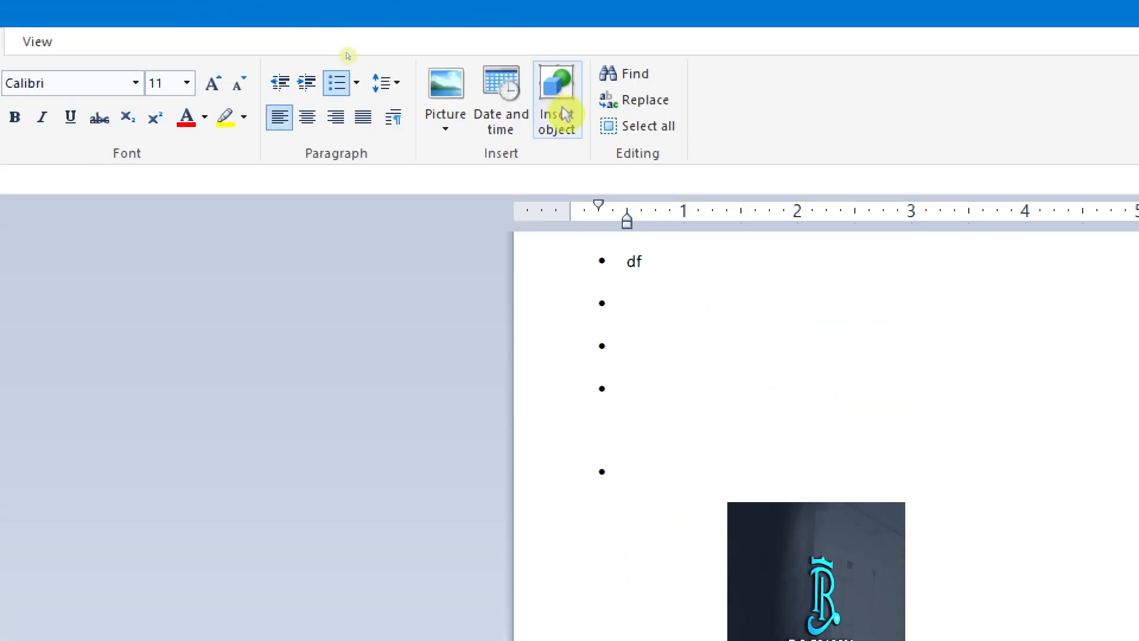
Step: Insert a new Microsoft Word Document object at the blank unbulleted line above the picture
{"action": "left_click", "coordinate": [558, 9]}
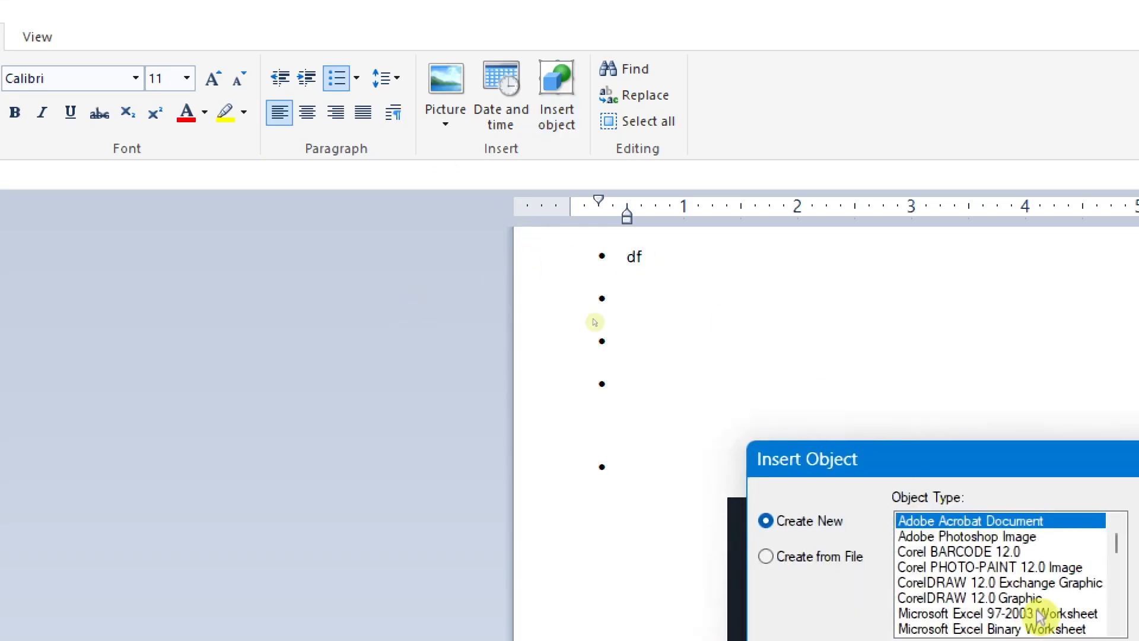
{"action": "scroll", "coordinate": [1017, 597], "scroll_direction": "down", "scroll_amount": 2}
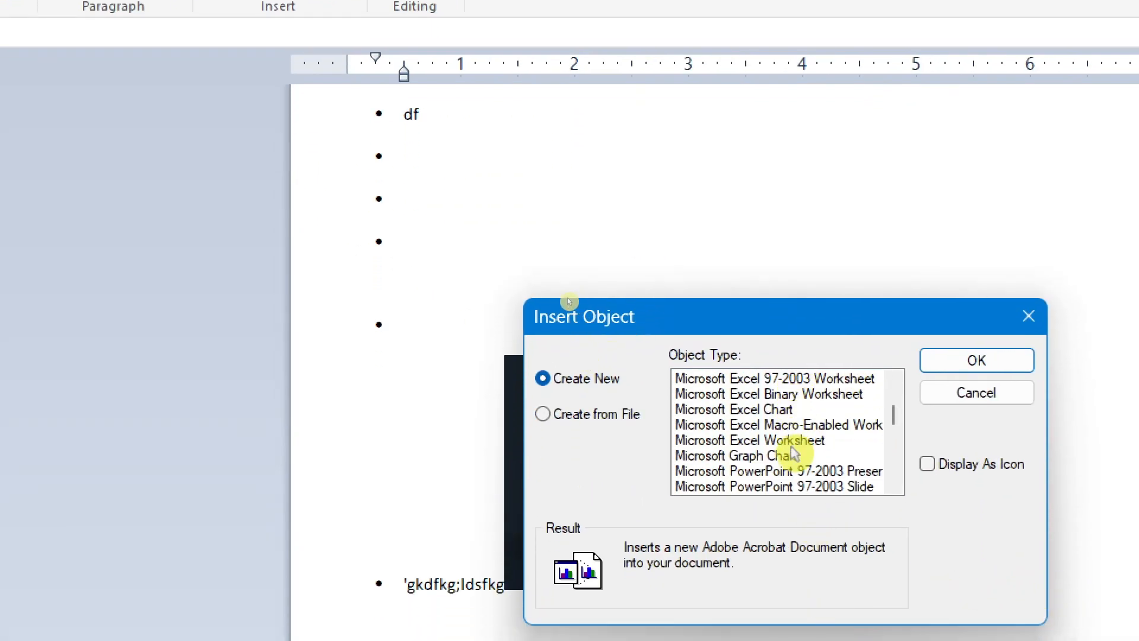
{"action": "scroll", "coordinate": [794, 454], "scroll_direction": "down", "scroll_amount": 2}
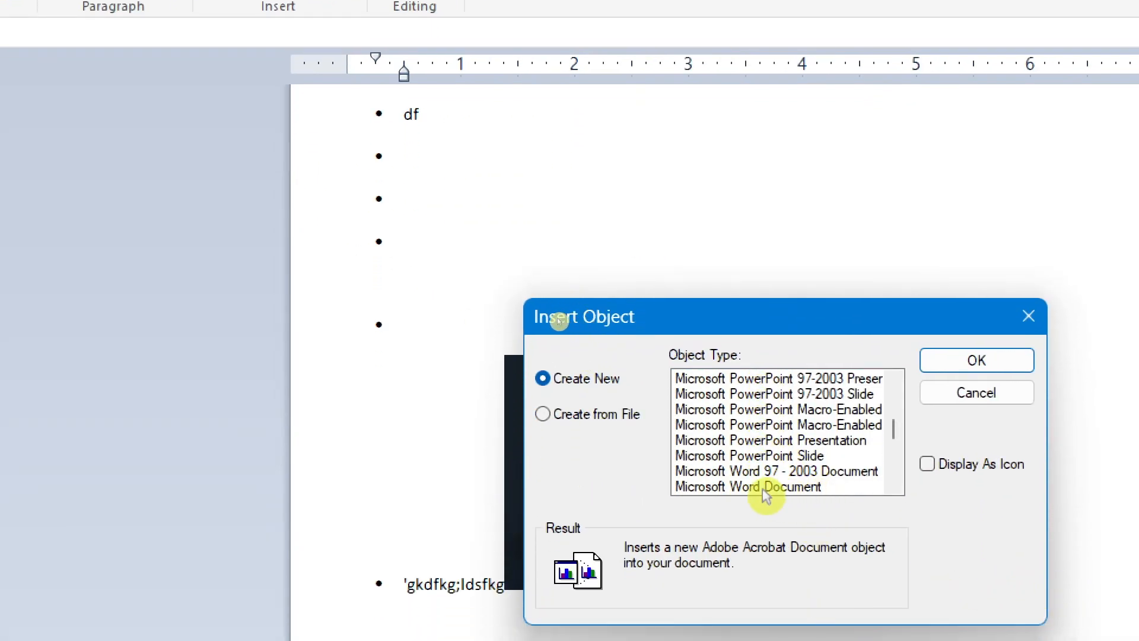
{"action": "left_click", "coordinate": [800, 488]}
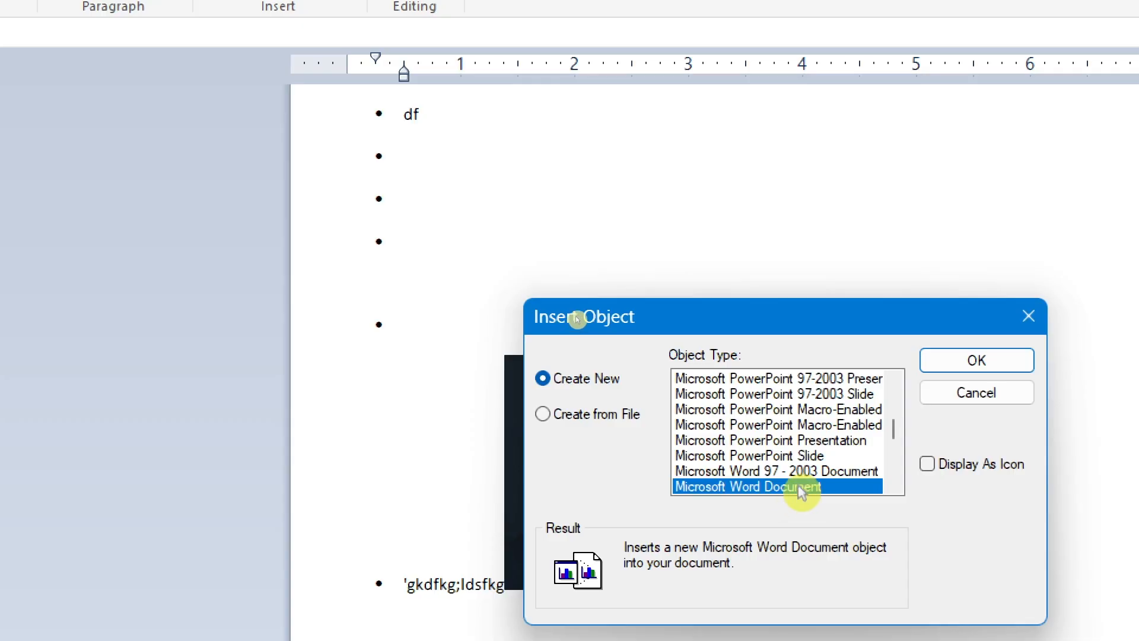
{"action": "left_click", "coordinate": [1000, 362]}
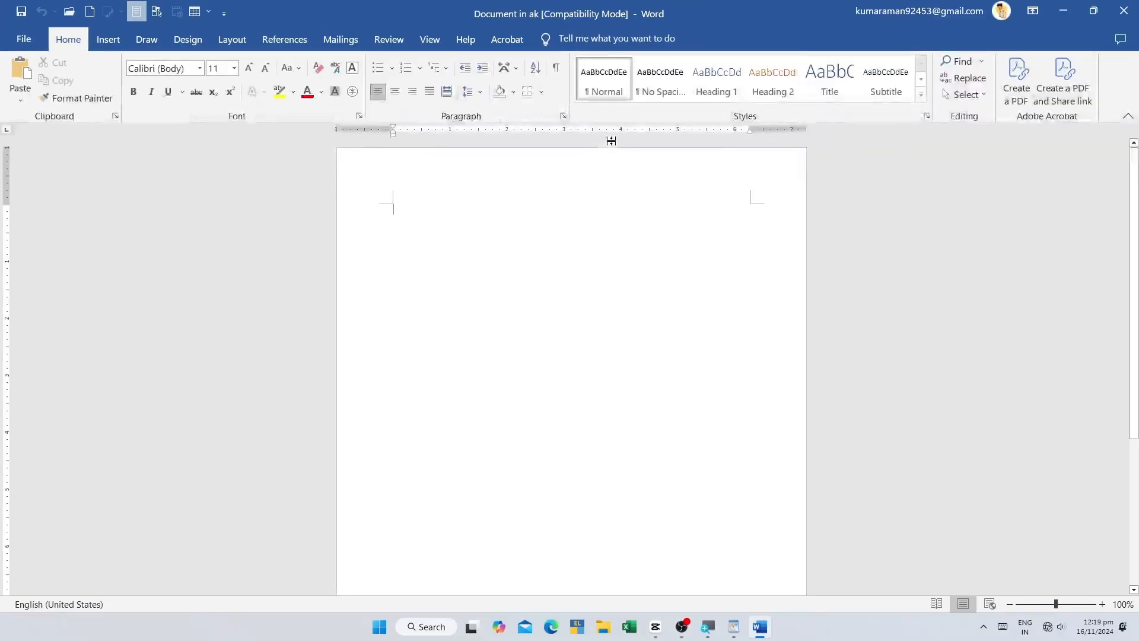
Step: Add a table of five columns and three rows in the embedded Word document and bring it into the WordPad page
{"action": "left_click", "coordinate": [109, 39]}
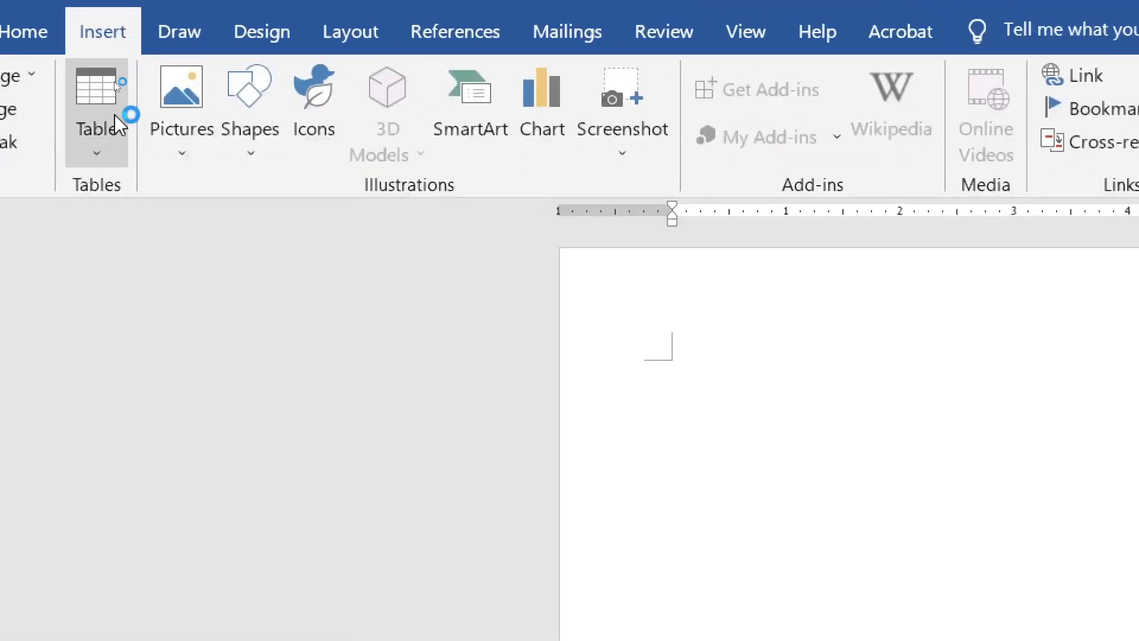
{"action": "left_click", "coordinate": [115, 88]}
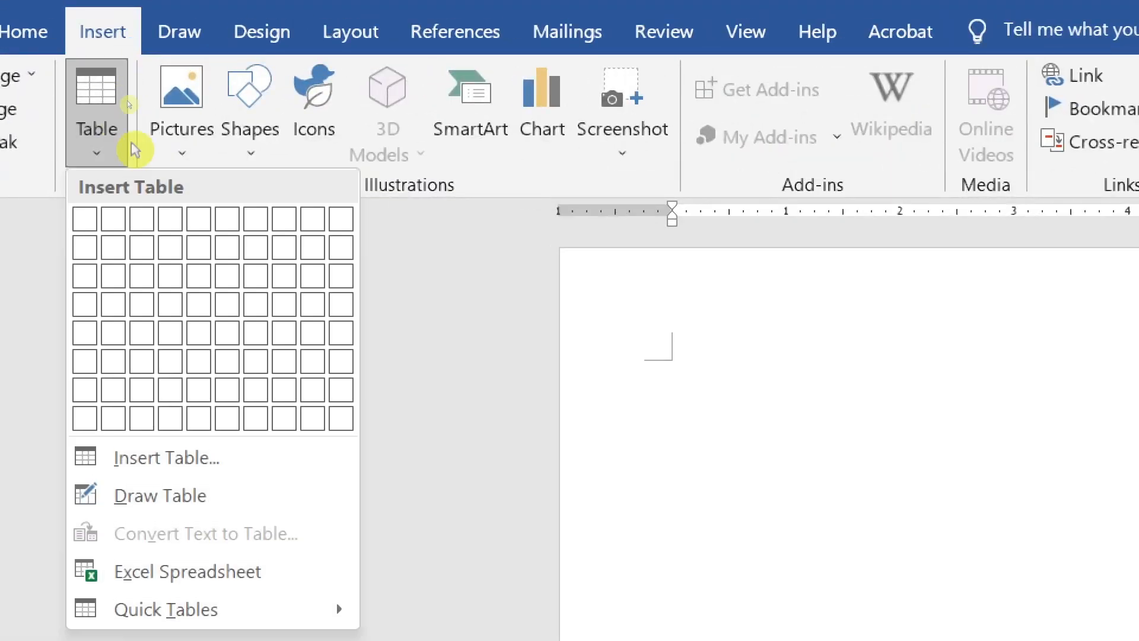
{"action": "left_click", "coordinate": [213, 287]}
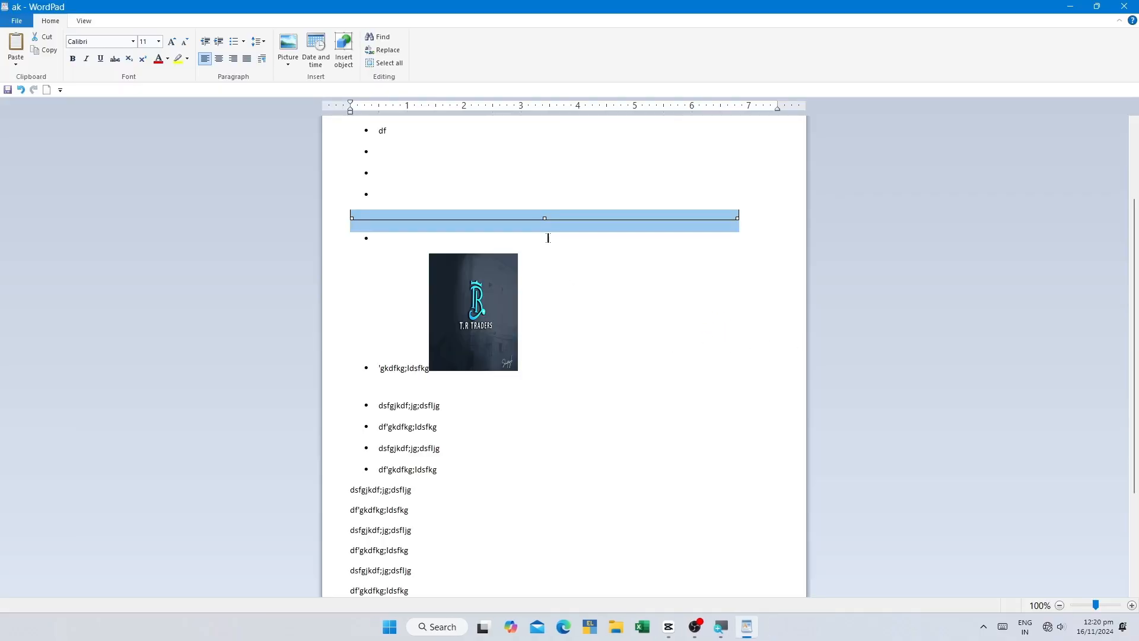
{"action": "key", "text": "ctrl+v"}
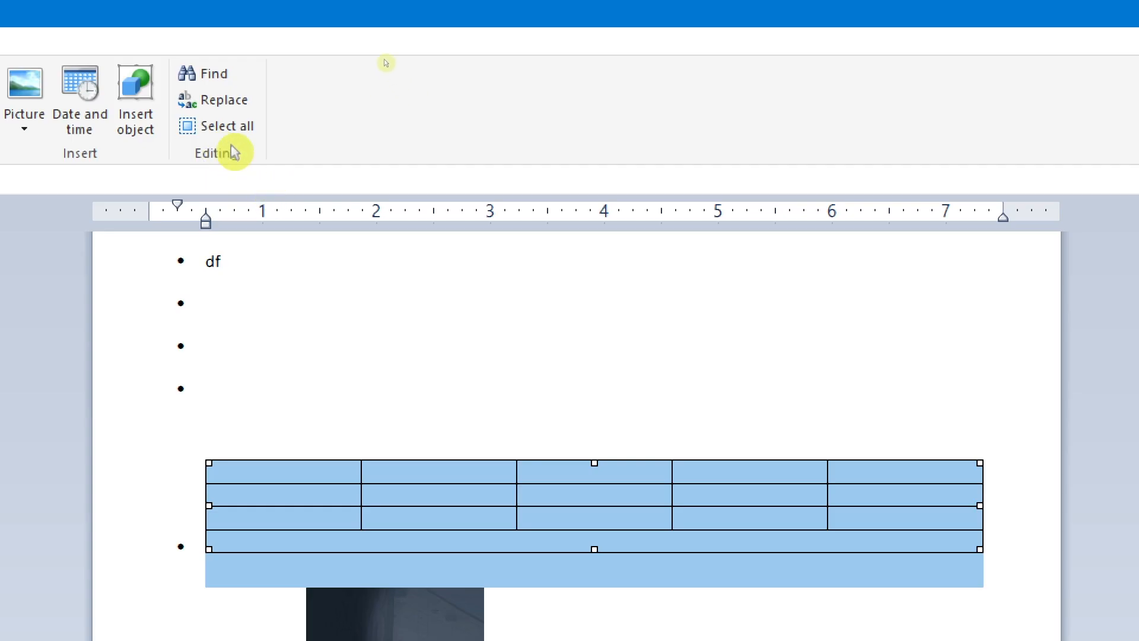
Step: Look at the options for finding text in the document and close them without searching
{"action": "left_click", "coordinate": [215, 93]}
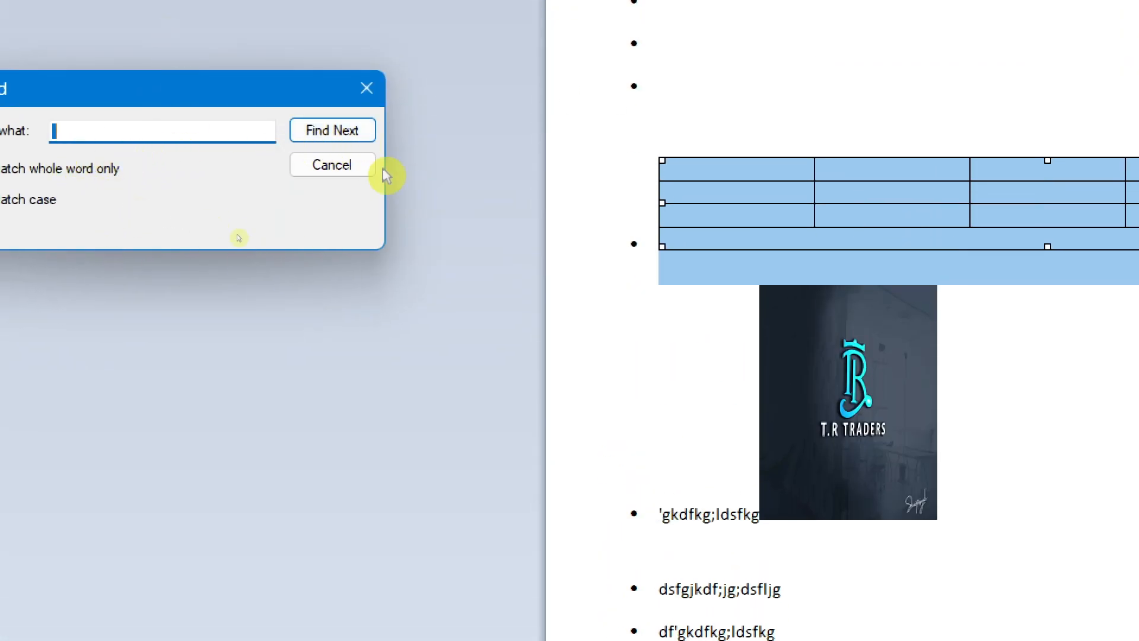
{"action": "left_click_drag", "start_coordinate": [94, 89], "coordinate": [246, 121]}
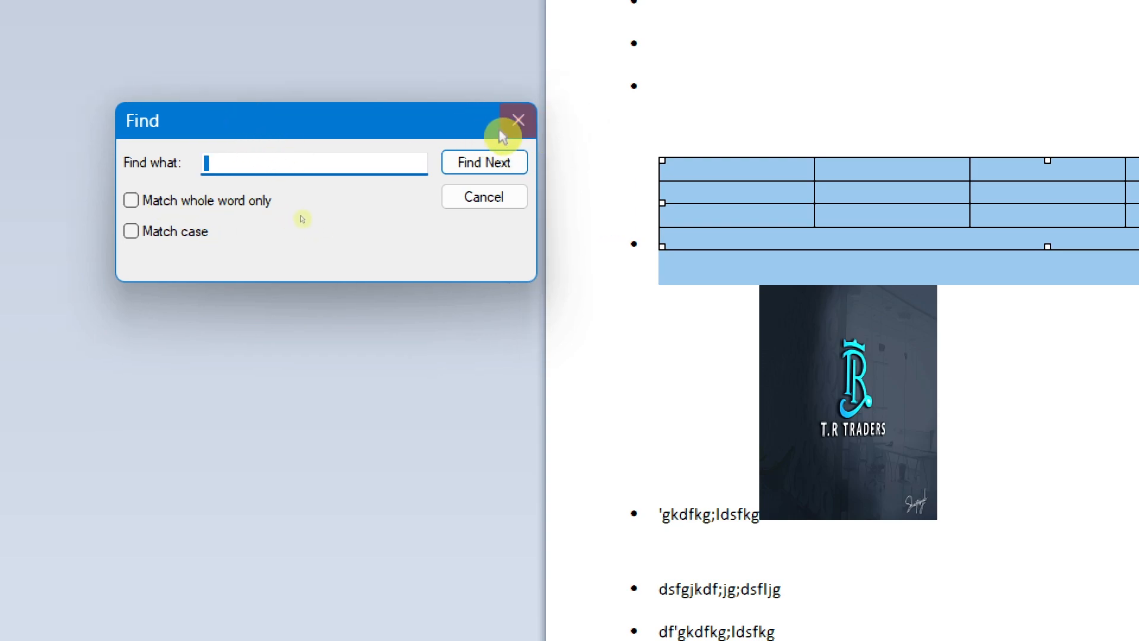
{"action": "left_click", "coordinate": [517, 120]}
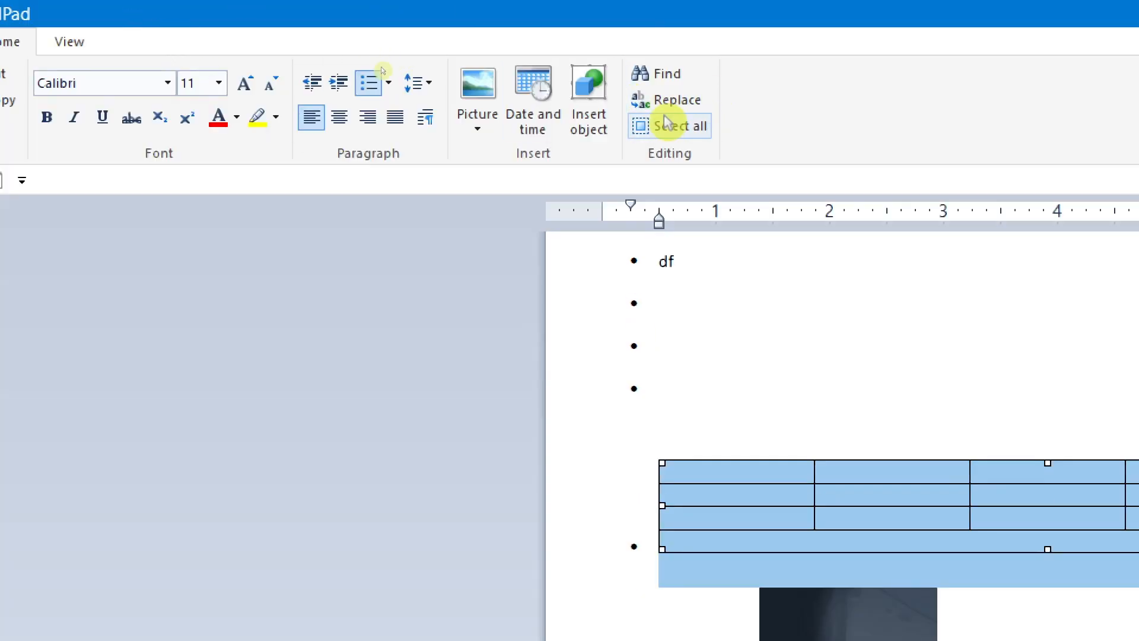
Step: Replace every occurrence of "df" in the document with "ab" and close the Replace dialog
{"action": "left_click_drag", "start_coordinate": [699, 272], "coordinate": [661, 262]}
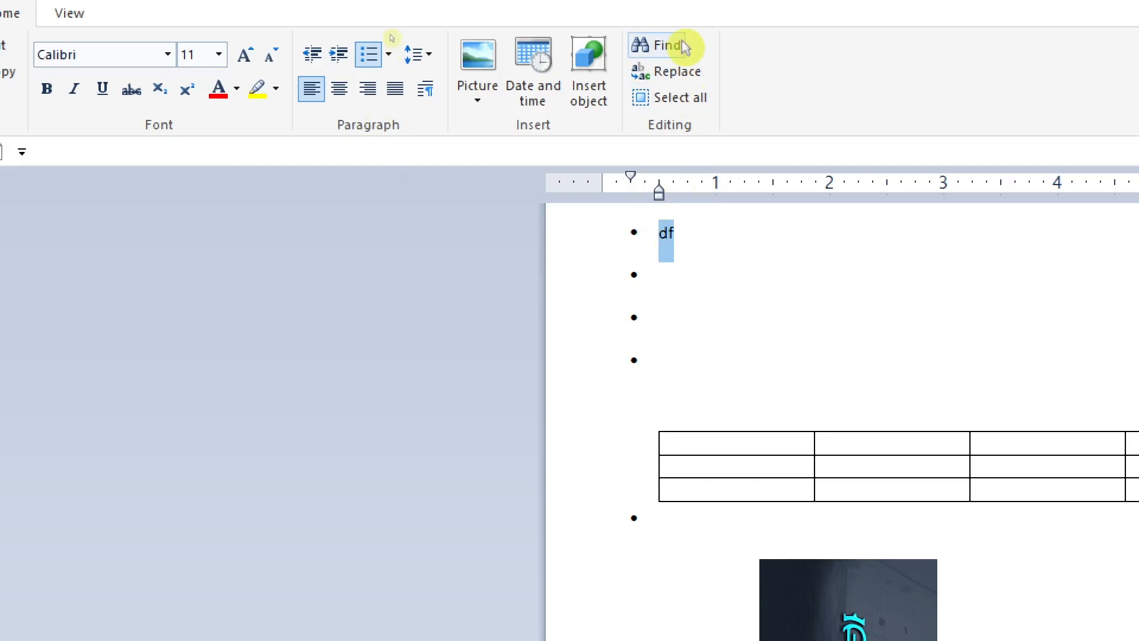
{"action": "left_click", "coordinate": [692, 74]}
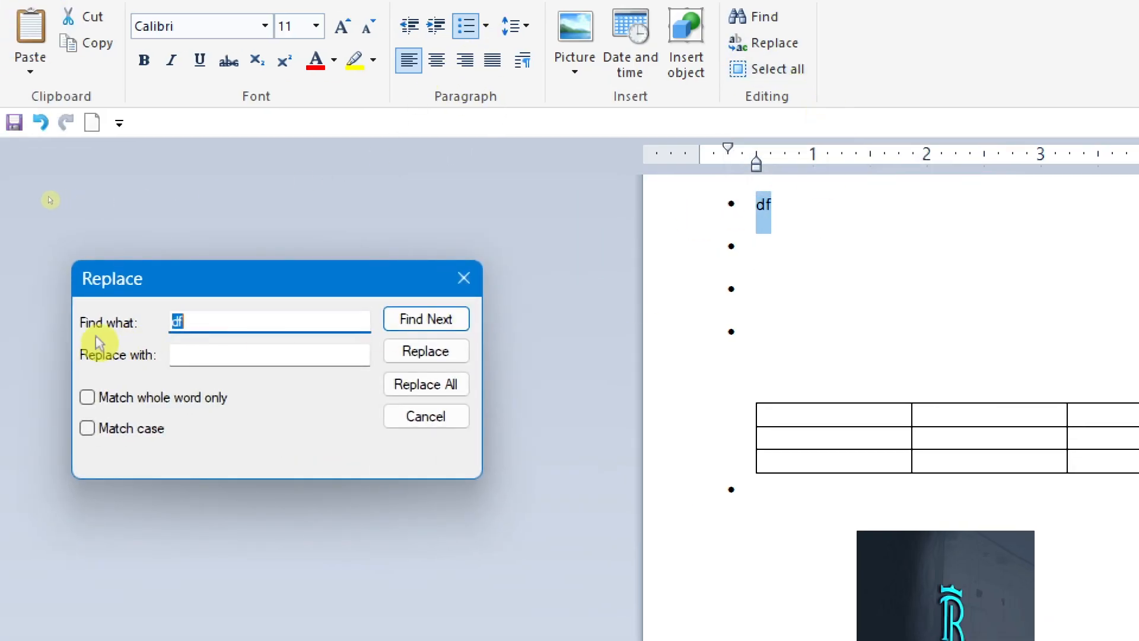
{"action": "left_click", "coordinate": [191, 353]}
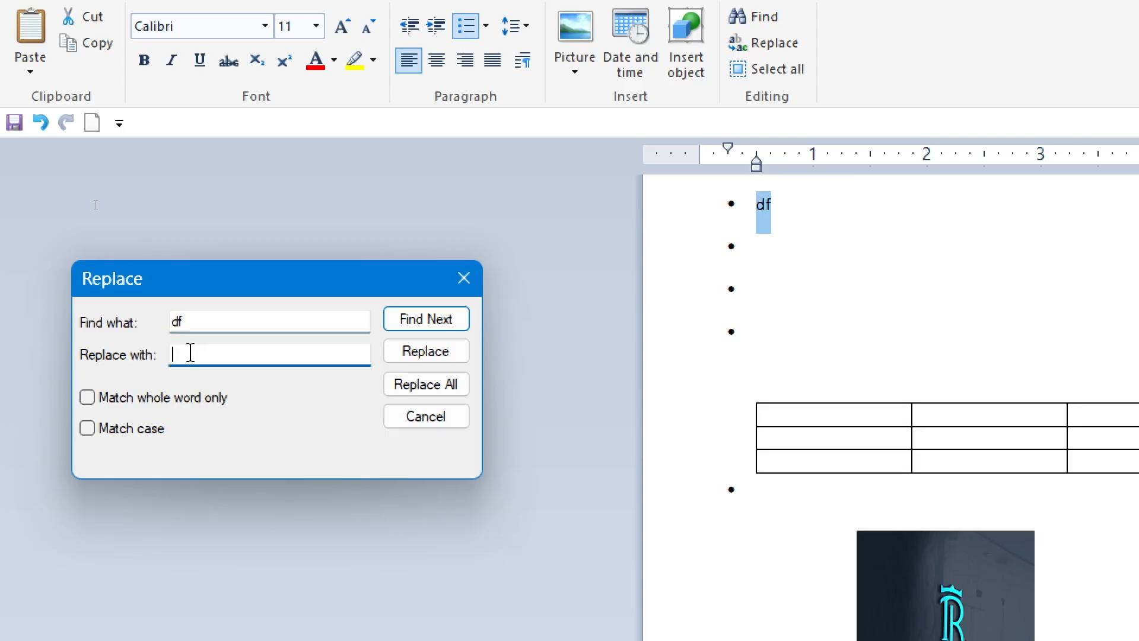
{"action": "type", "text": "a"}
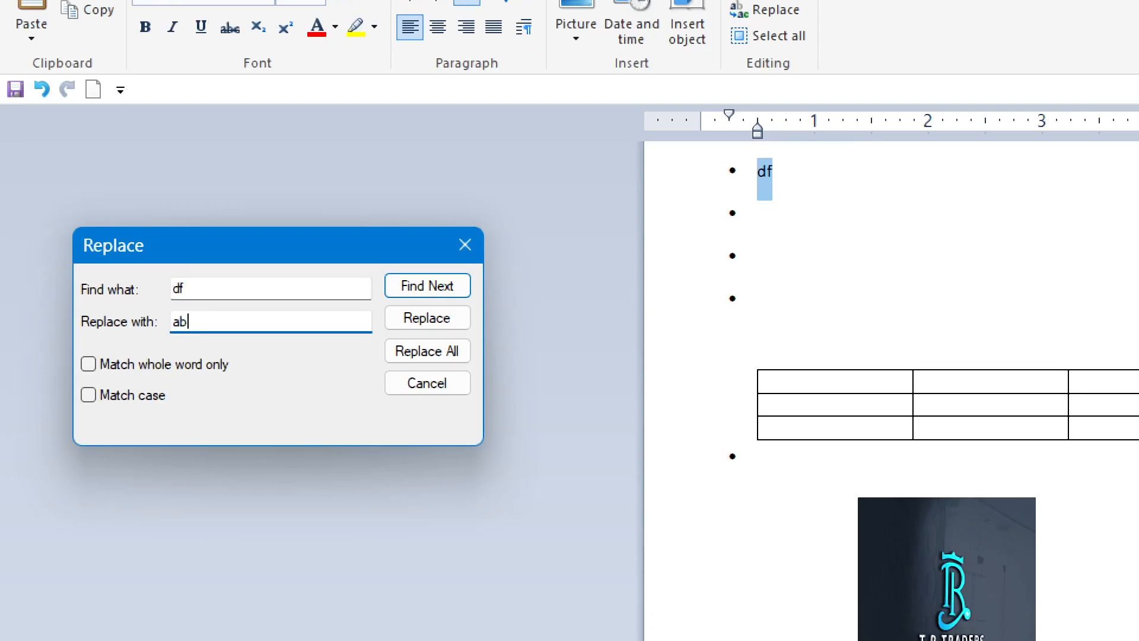
{"action": "type", "text": "b"}
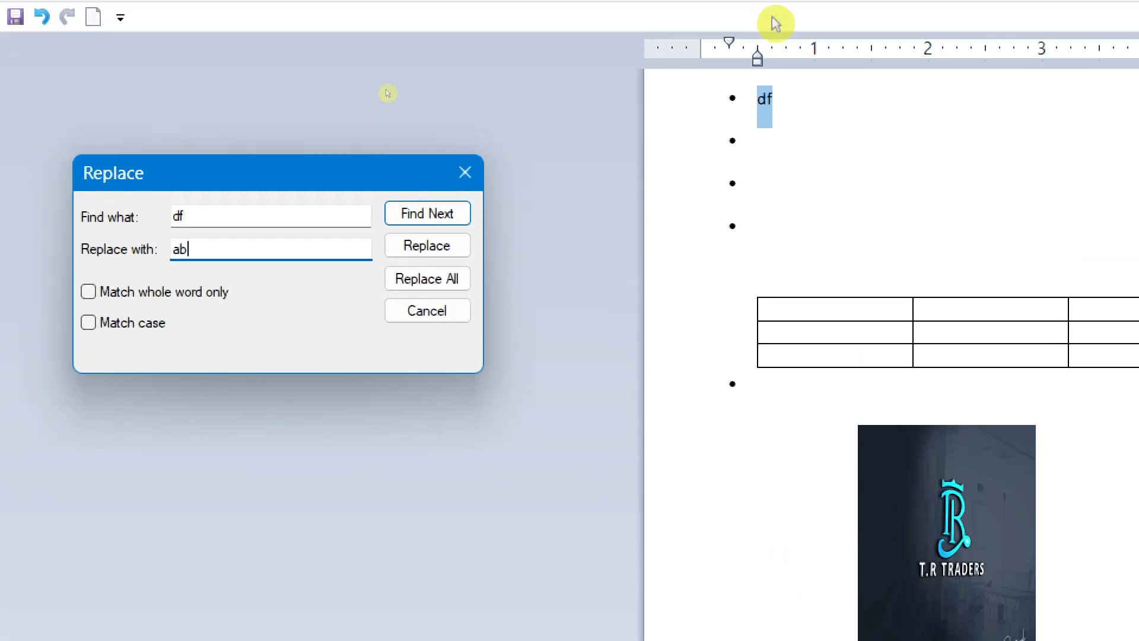
{"action": "left_click", "coordinate": [420, 279]}
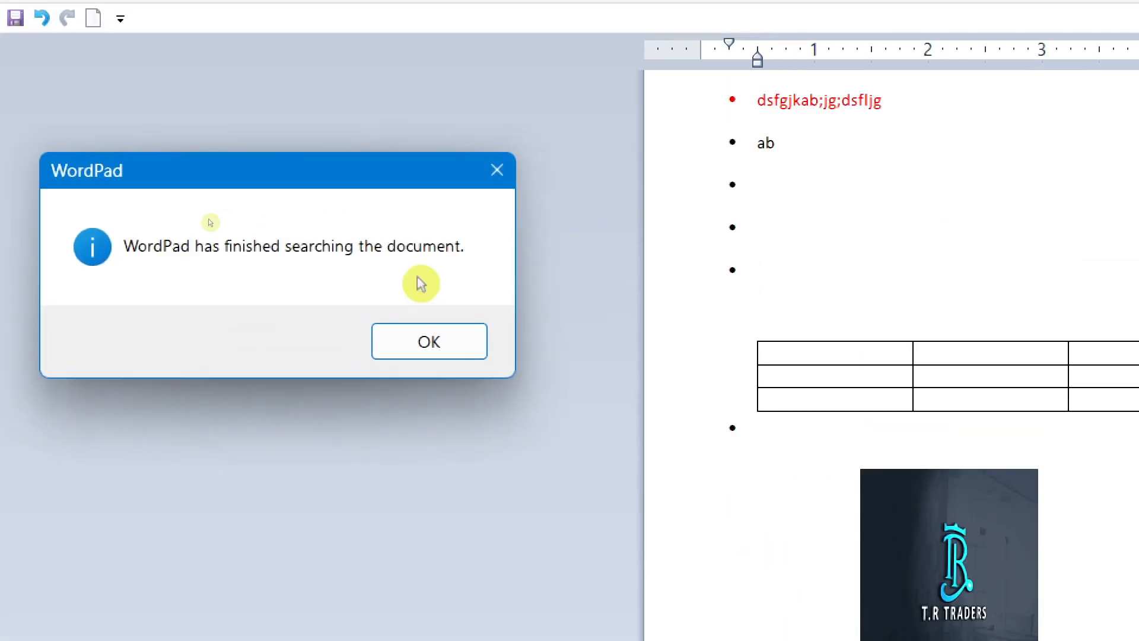
{"action": "left_click", "coordinate": [409, 354]}
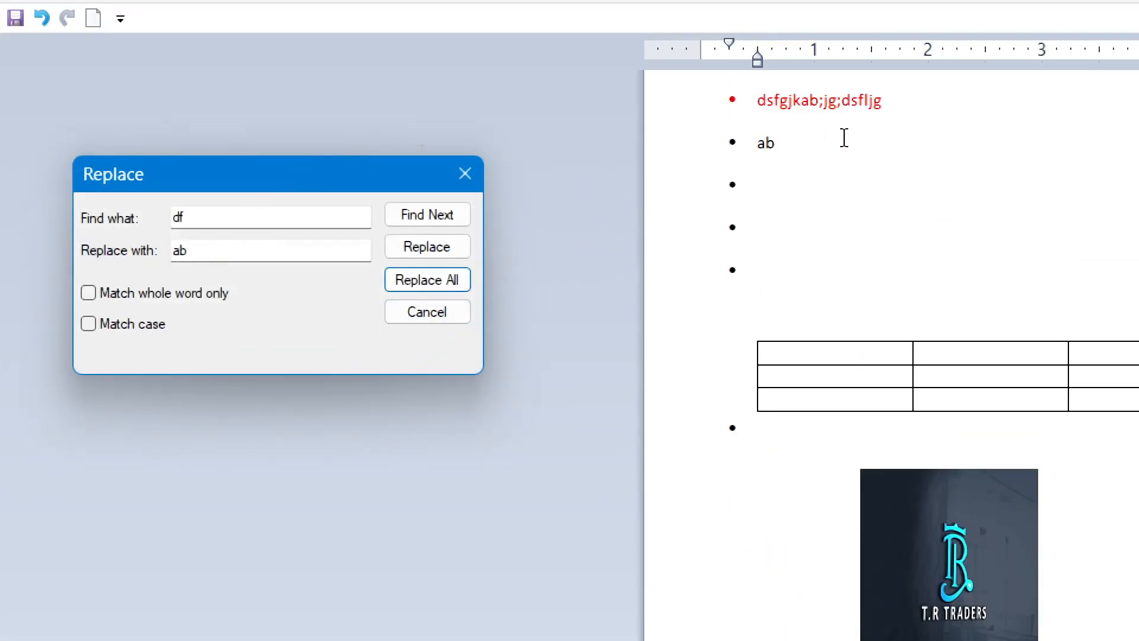
{"action": "left_click", "coordinate": [787, 143]}
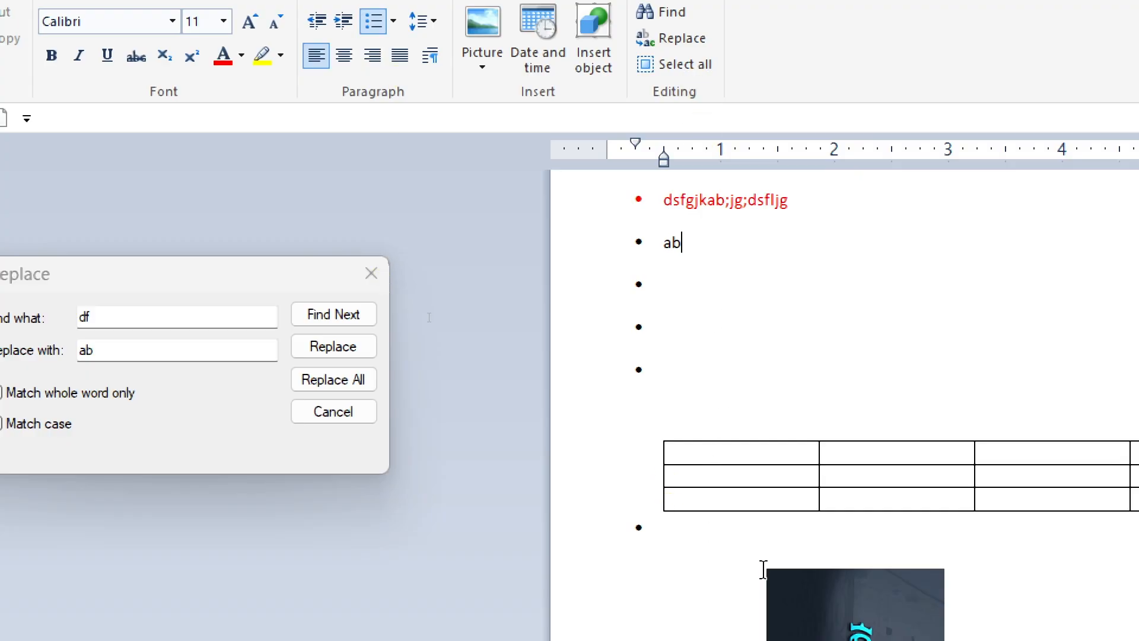
{"action": "scroll", "coordinate": [763, 569], "scroll_direction": "down", "scroll_amount": 5}
{"action": "left_click", "coordinate": [334, 416]}
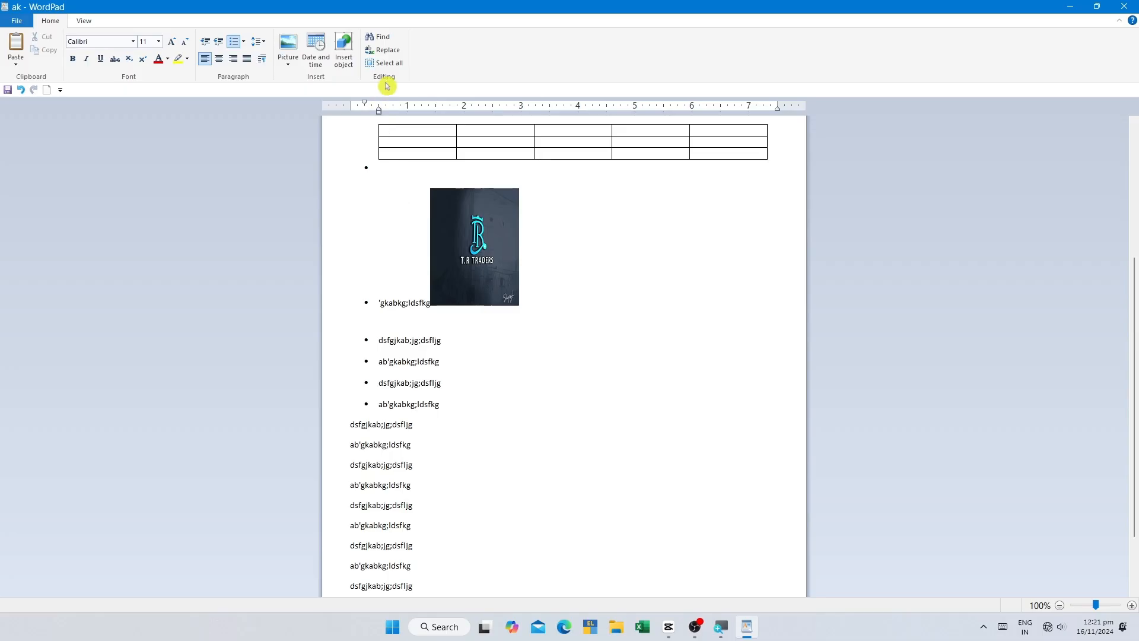
Step: Select the document's entire contents several times, clearing the selection after each one and ending at the subscript line starting with 5
{"action": "left_click", "coordinate": [384, 63]}
{"action": "scroll", "coordinate": [569, 354], "scroll_direction": "up", "scroll_amount": 15}
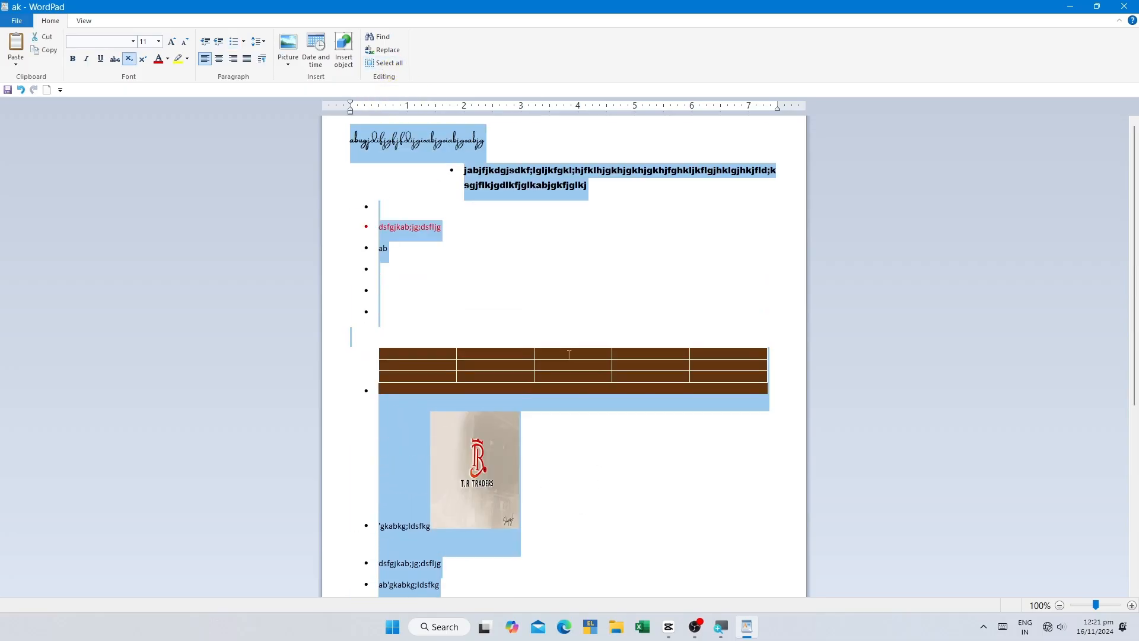
{"action": "scroll", "coordinate": [571, 358], "scroll_direction": "down", "scroll_amount": 5}
{"action": "left_click", "coordinate": [474, 470]}
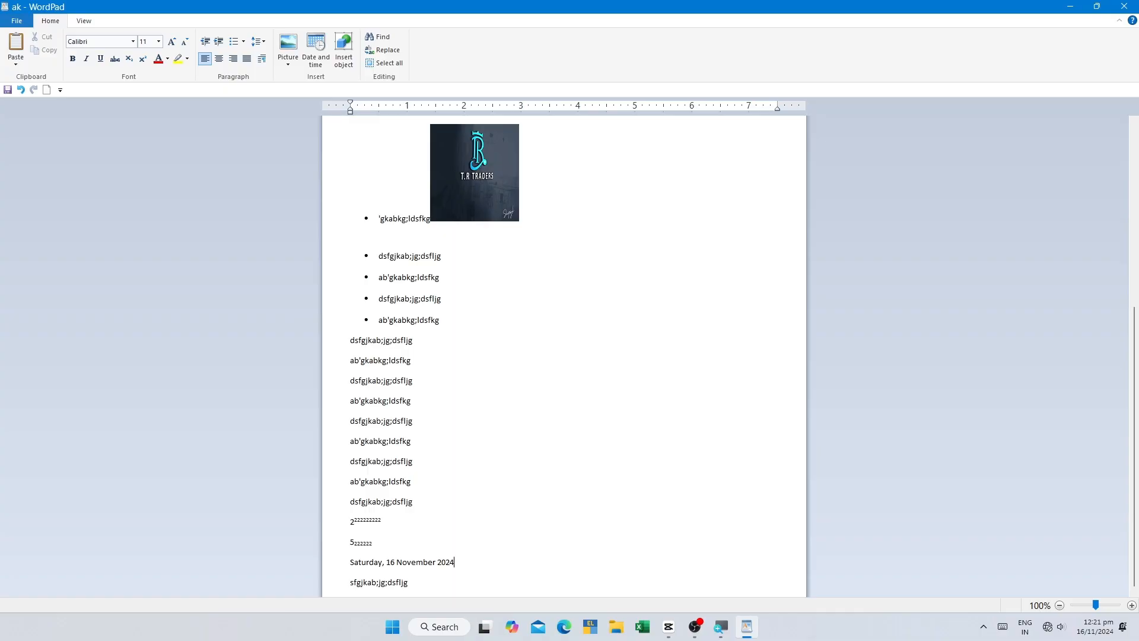
{"action": "key", "text": "ctrl+a"}
{"action": "left_click", "coordinate": [508, 469]}
{"action": "scroll", "coordinate": [508, 469], "scroll_direction": "up", "scroll_amount": 5}
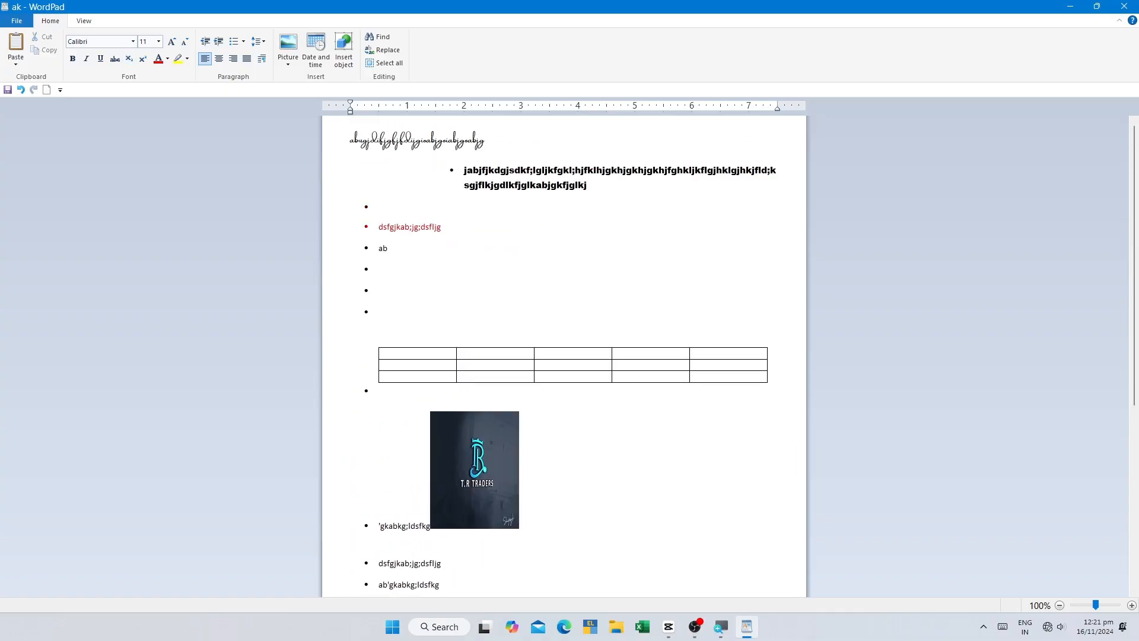
{"action": "key", "text": "ctrl+a"}
{"action": "scroll", "coordinate": [564, 356], "scroll_direction": "down", "scroll_amount": 5}
{"action": "left_click", "coordinate": [373, 417]}
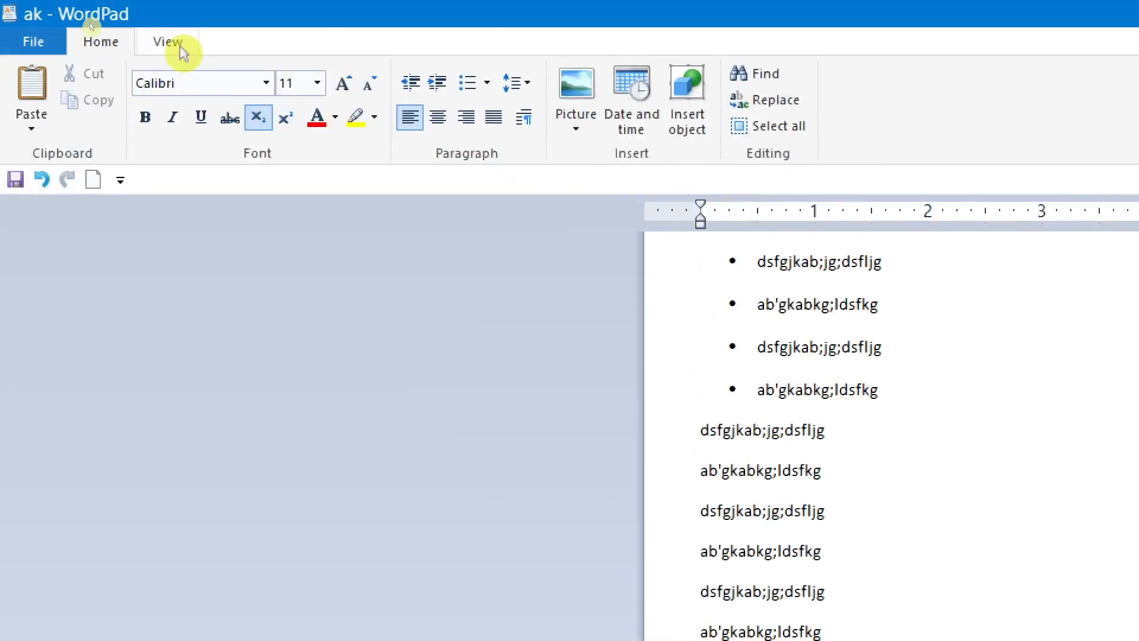
Step: Enlarge the page view by several zoom levels and reduce it back to normal size
{"action": "left_click", "coordinate": [172, 44]}
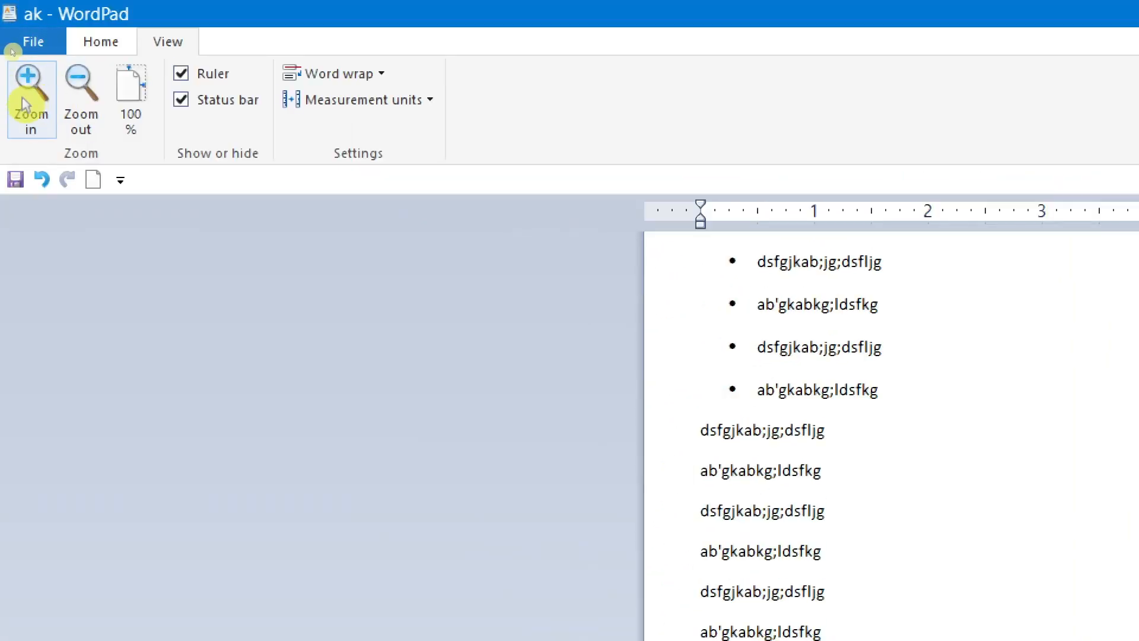
{"action": "left_click", "coordinate": [30, 102]}
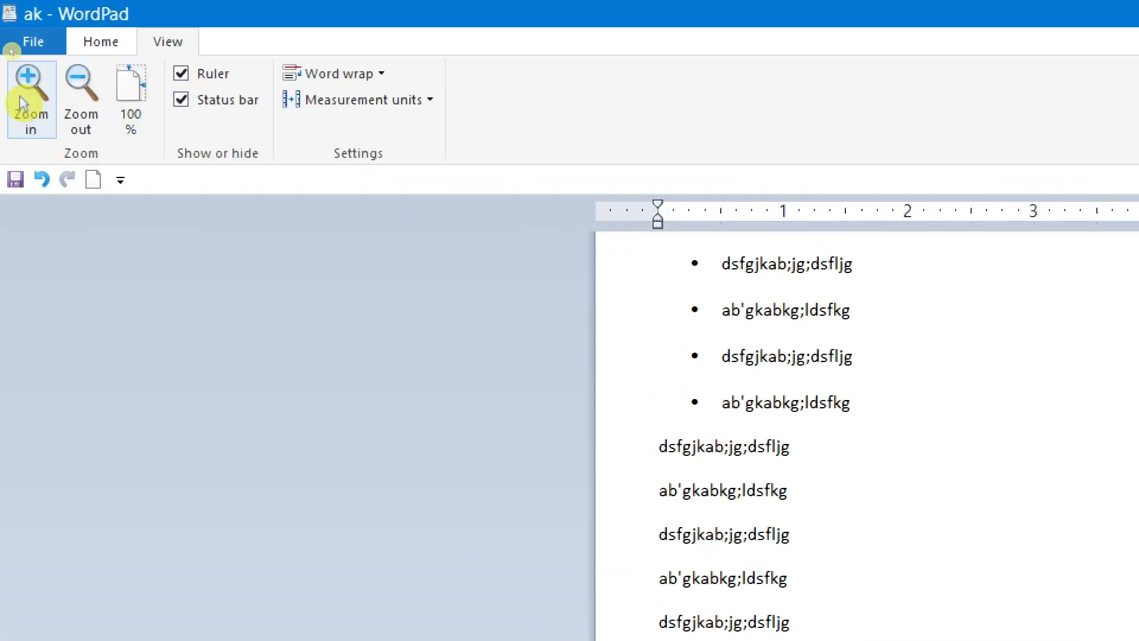
{"action": "left_click", "coordinate": [25, 104]}
{"action": "left_click", "coordinate": [24, 102]}
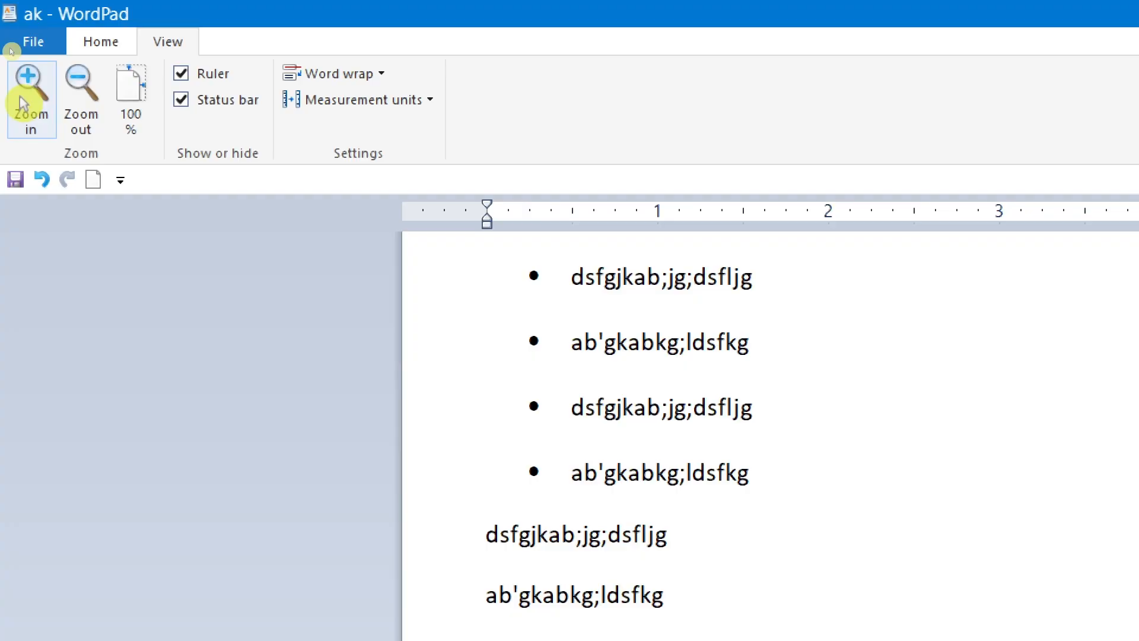
{"action": "left_click", "coordinate": [85, 96]}
{"action": "left_click", "coordinate": [88, 94]}
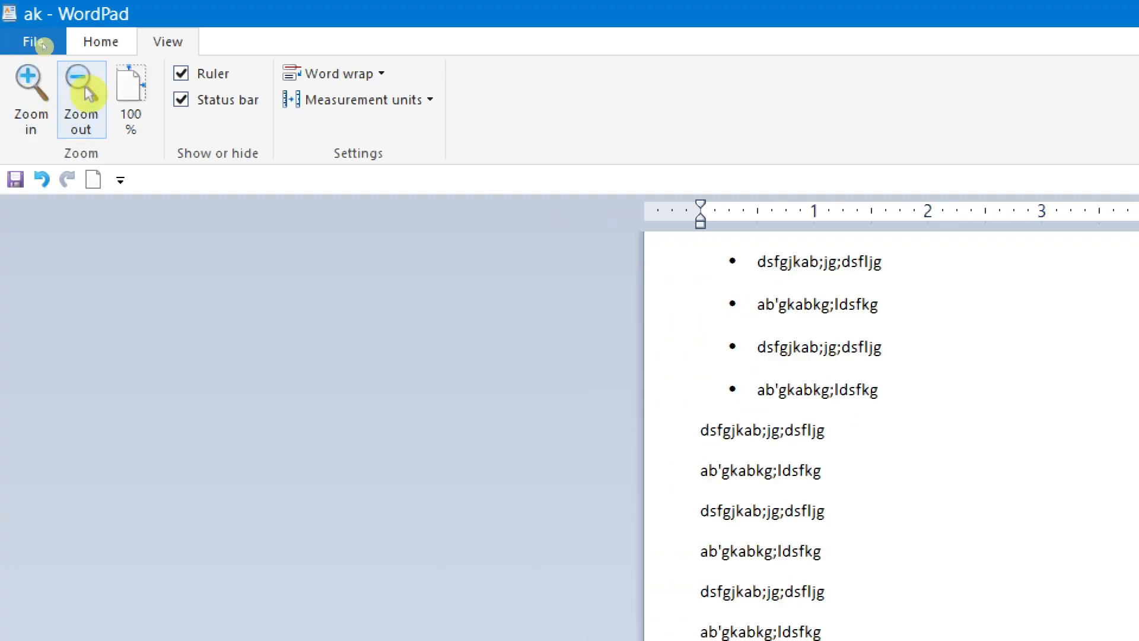
Step: Zoom in on the page several levels again and reset the zoom to 100%
{"action": "left_click", "coordinate": [30, 114]}
{"action": "left_click", "coordinate": [25, 110]}
{"action": "left_click", "coordinate": [25, 110]}
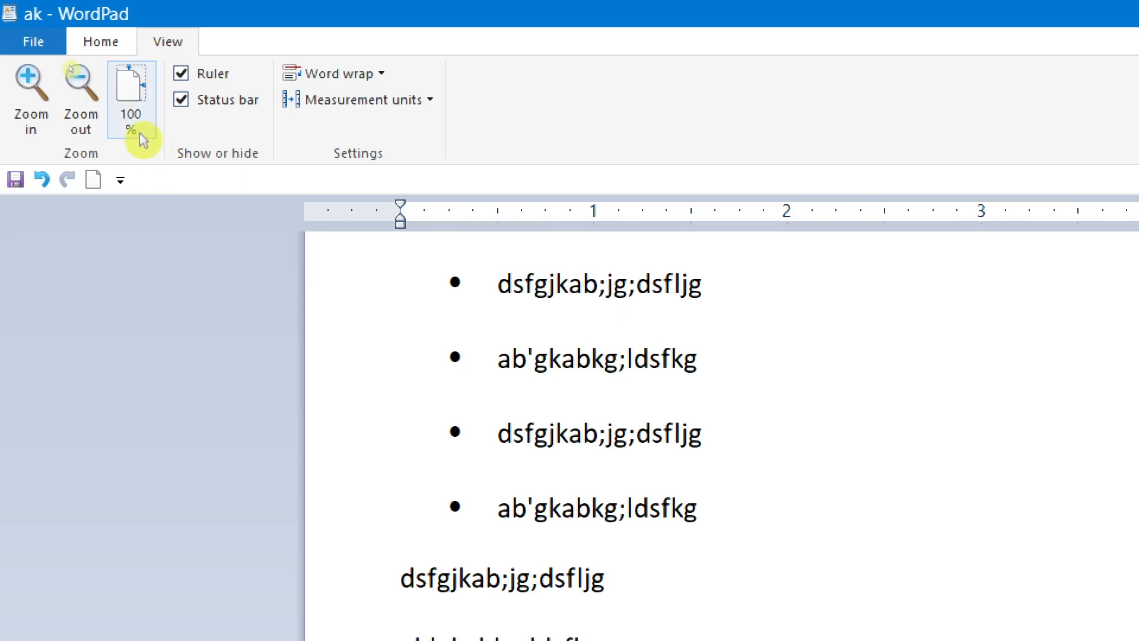
{"action": "left_click", "coordinate": [142, 89]}
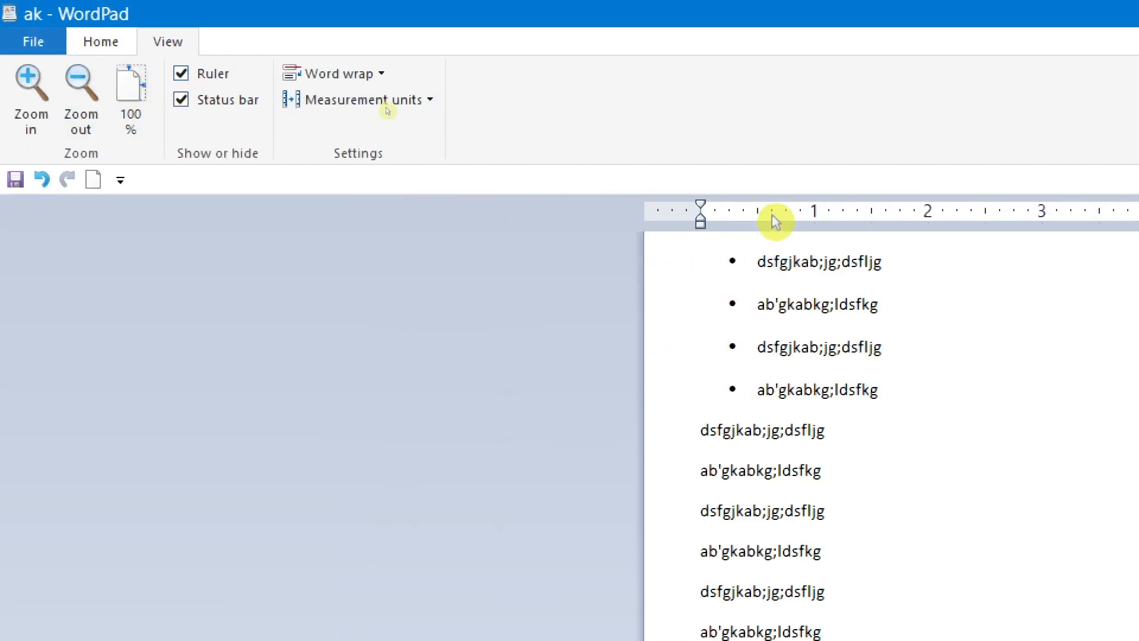
Step: Hide and show the ruler above the page repeatedly, leaving it displayed
{"action": "left_click", "coordinate": [190, 81]}
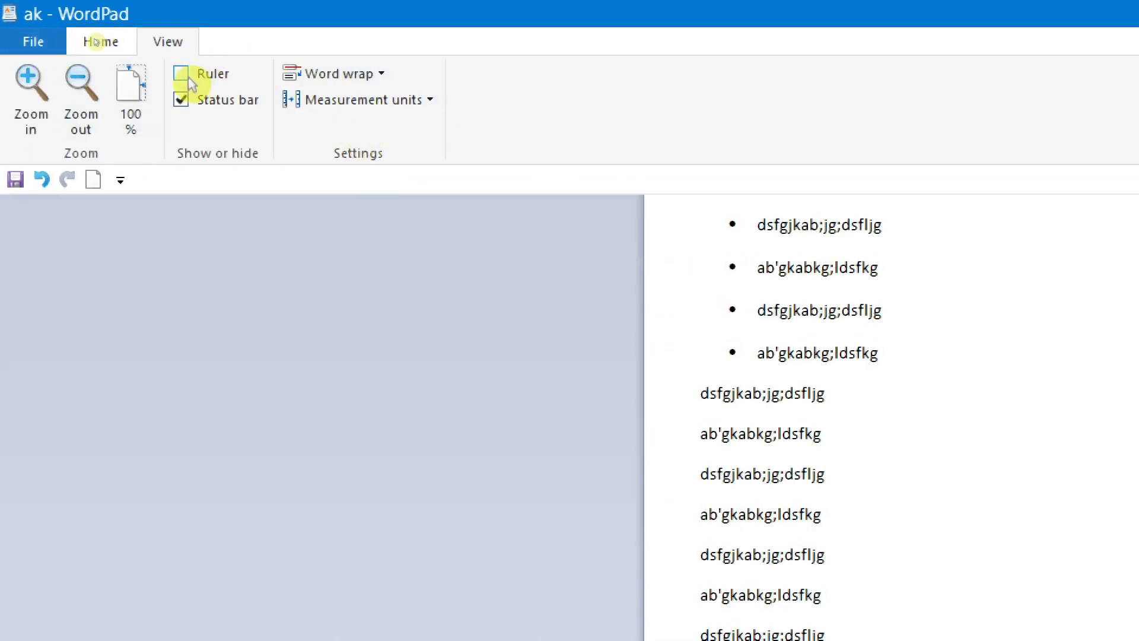
{"action": "left_click", "coordinate": [190, 82]}
{"action": "left_click", "coordinate": [190, 81]}
{"action": "left_click", "coordinate": [189, 82]}
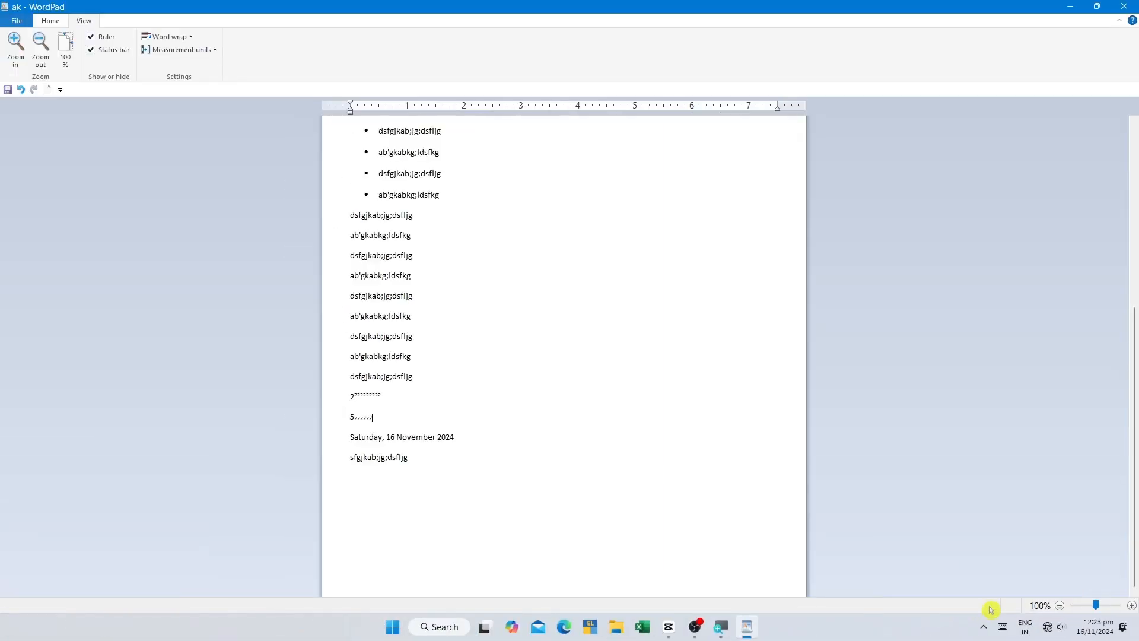
Step: Hide and show the status bar repeatedly, leaving it displayed
{"action": "left_click", "coordinate": [108, 55]}
{"action": "left_click", "coordinate": [107, 55]}
{"action": "left_click", "coordinate": [108, 55]}
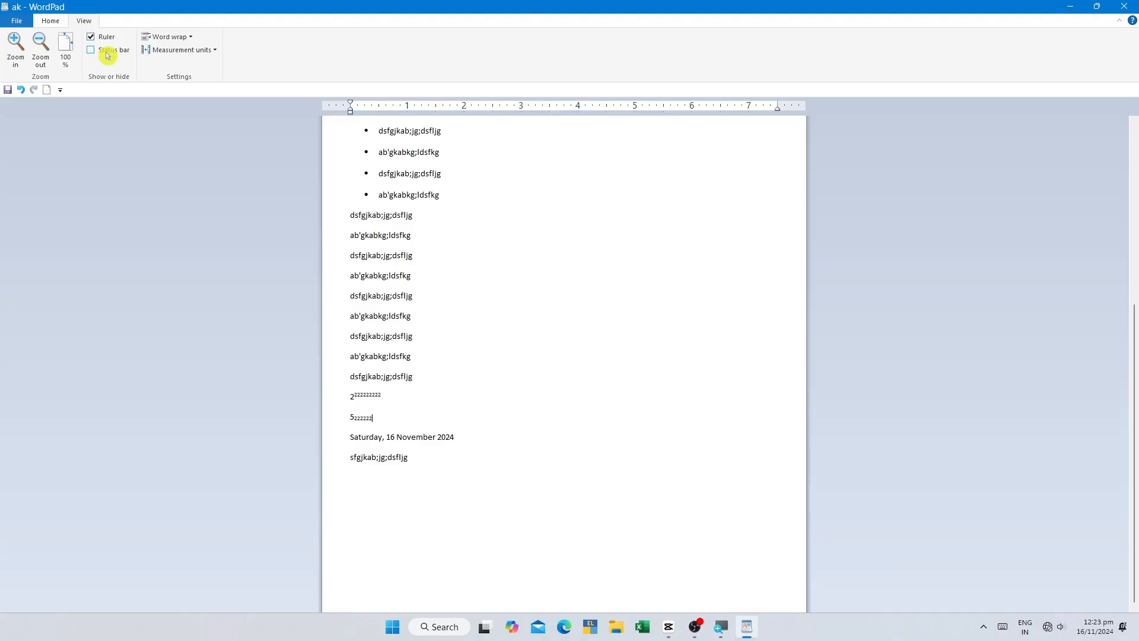
{"action": "left_click", "coordinate": [108, 55]}
{"action": "left_click", "coordinate": [107, 55]}
{"action": "left_click", "coordinate": [107, 55]}
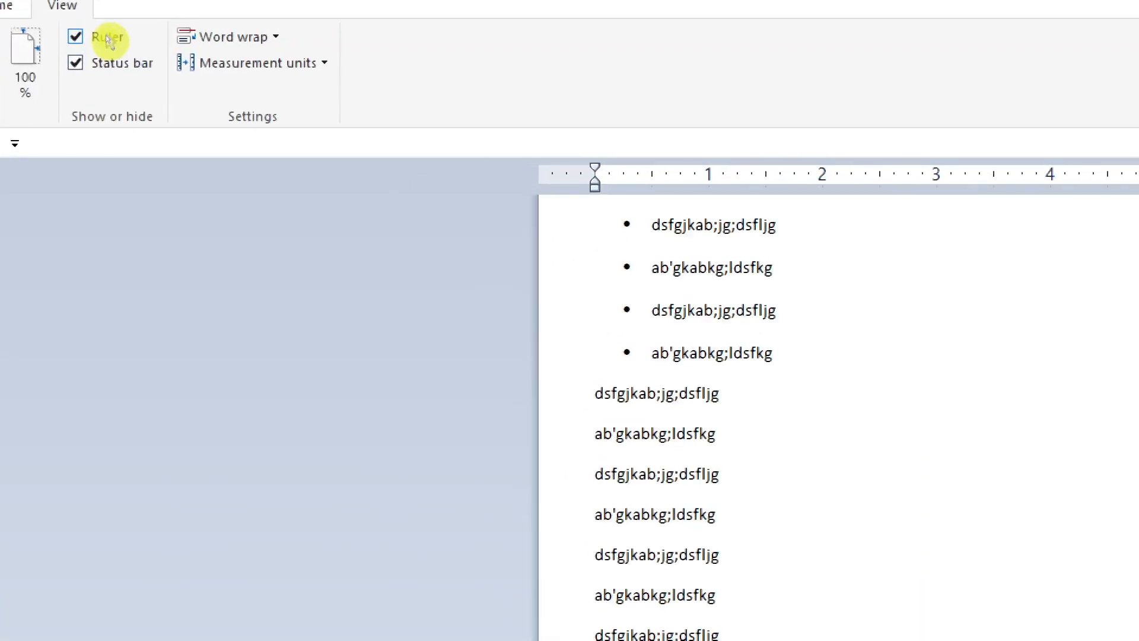
Step: Review the available word wrap options for the document twice, keeping the current wrap setting
{"action": "left_click", "coordinate": [788, 253]}
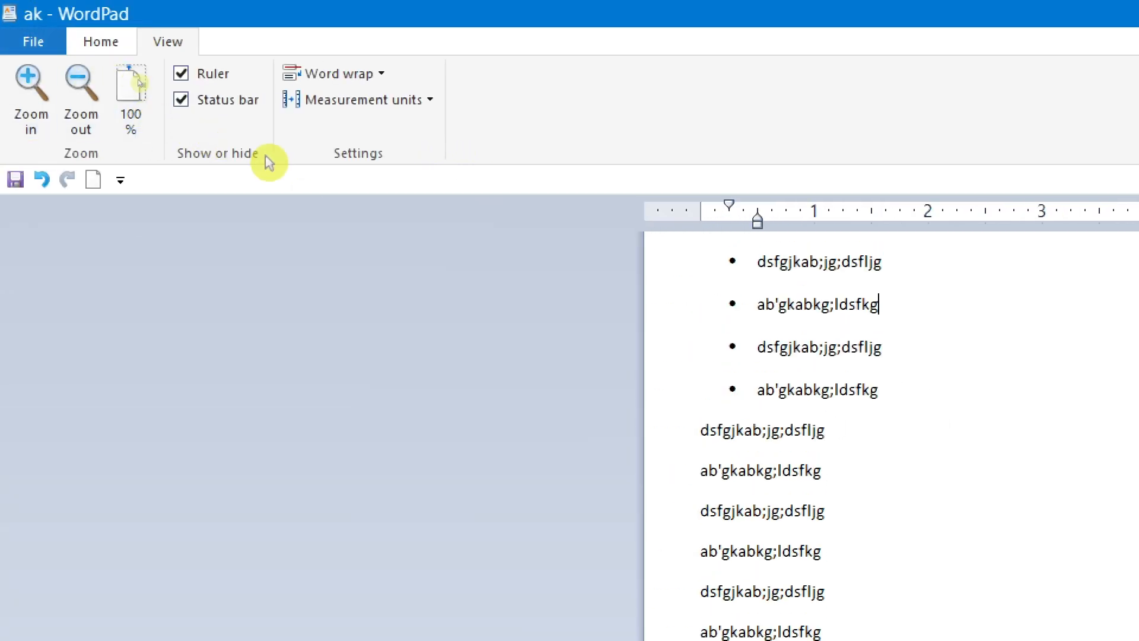
{"action": "left_click", "coordinate": [386, 76]}
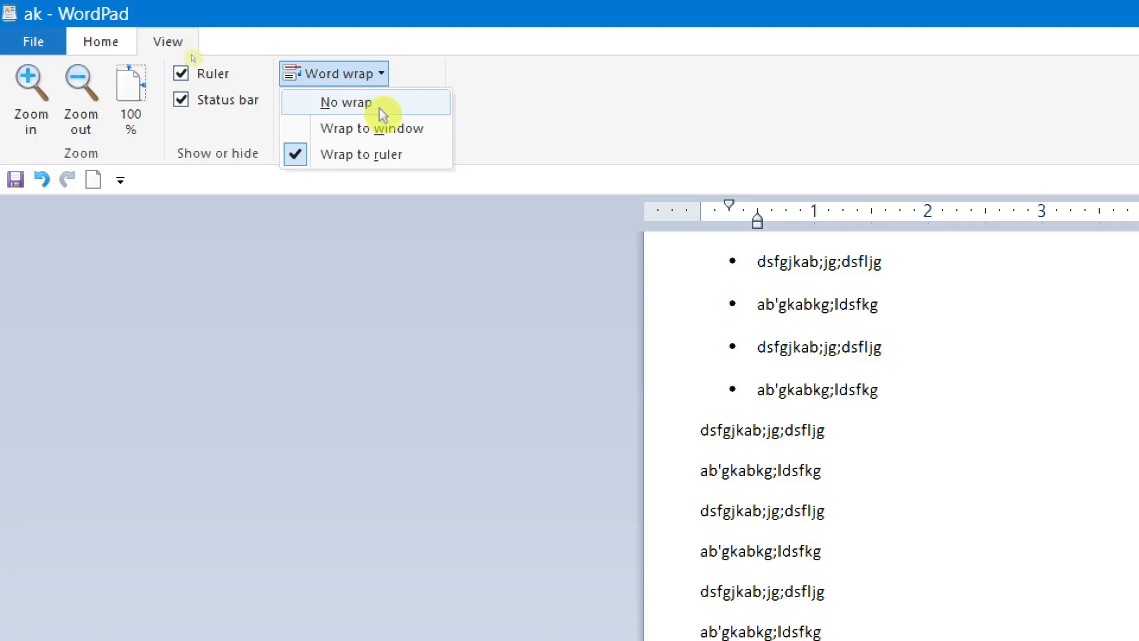
{"action": "left_click", "coordinate": [1030, 381]}
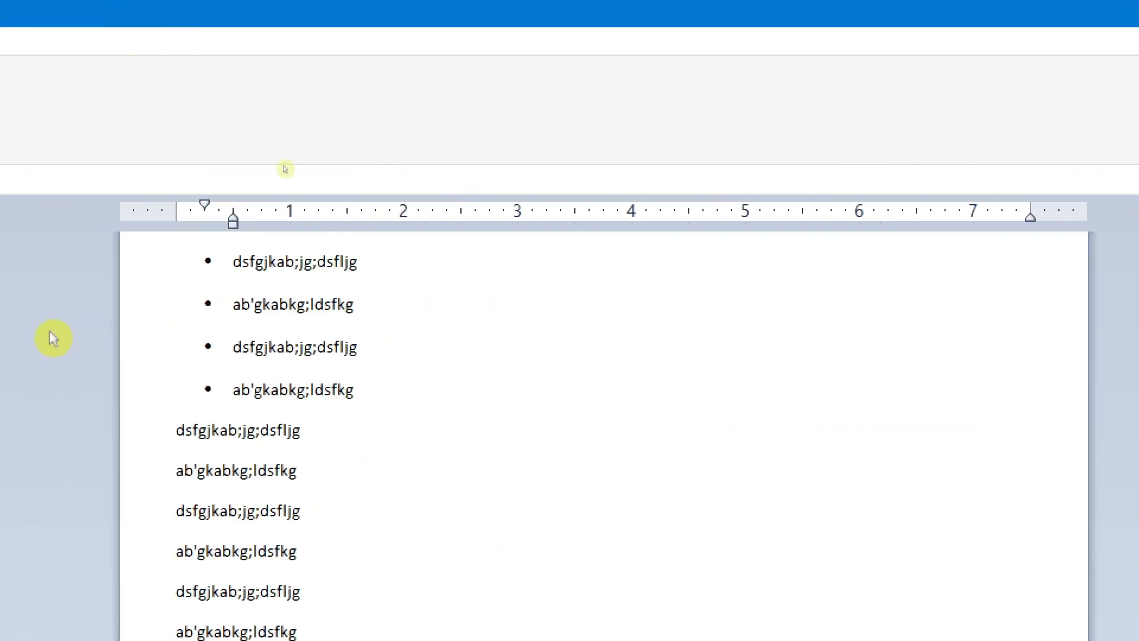
{"action": "left_click", "coordinate": [333, 431]}
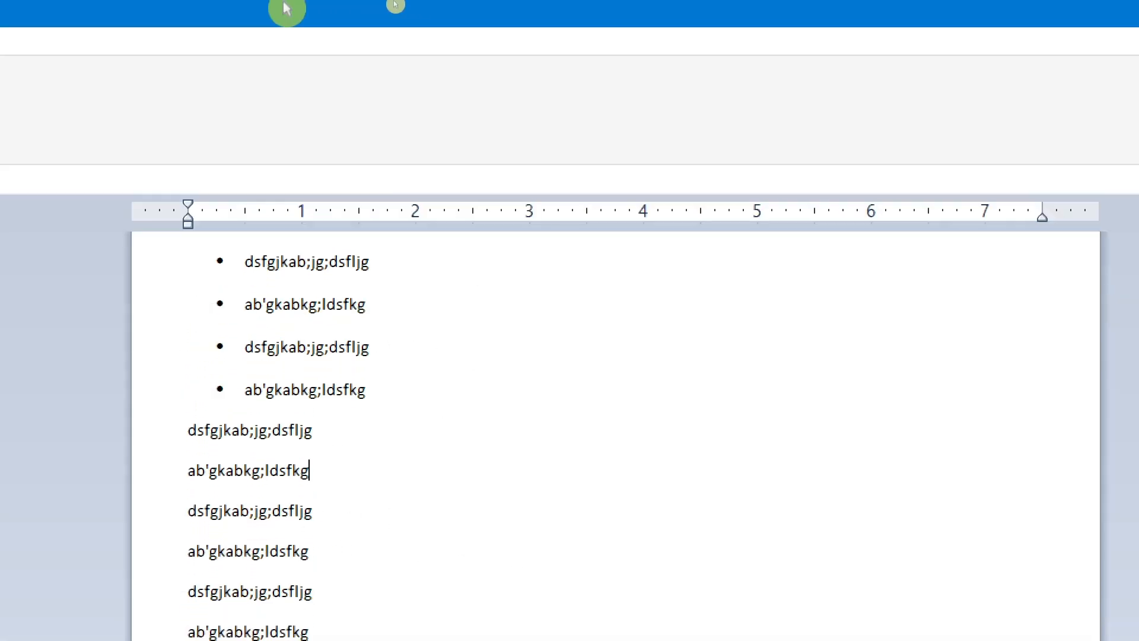
{"action": "left_click", "coordinate": [284, 76]}
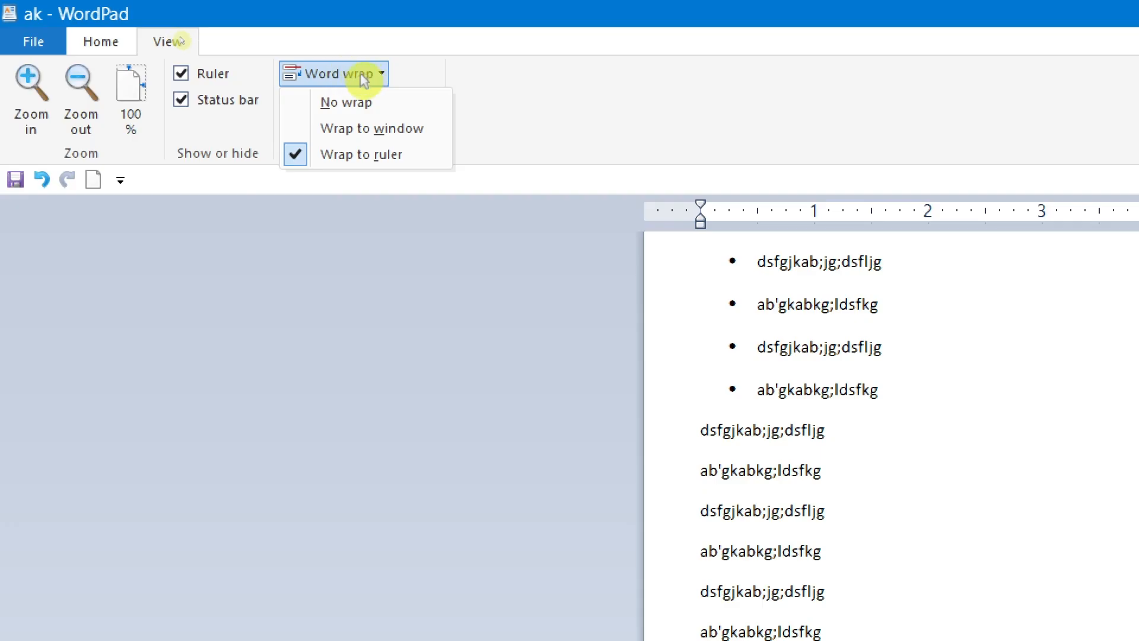
{"action": "left_click", "coordinate": [513, 98]}
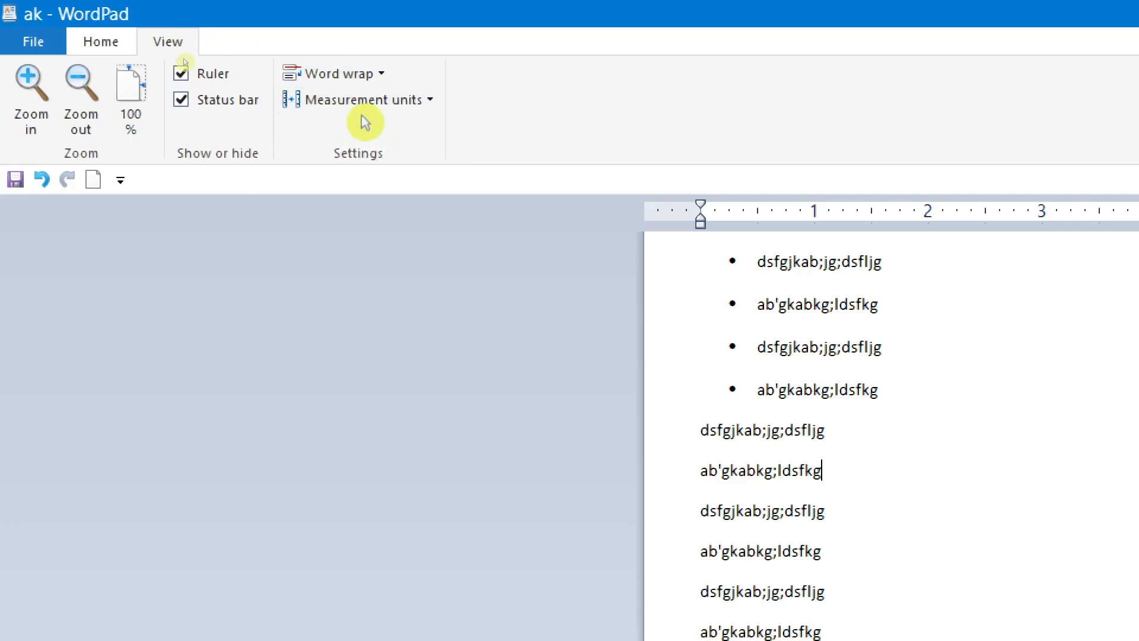
Step: Review the available measurement units for the ruler without choosing another one
{"action": "left_click", "coordinate": [425, 98]}
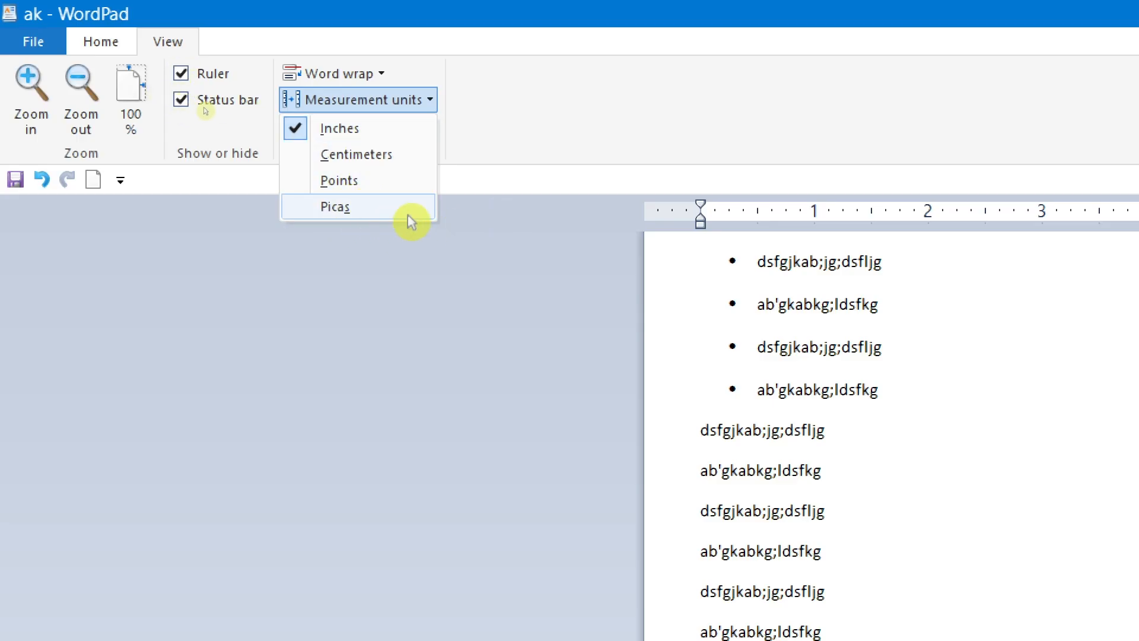
{"action": "left_click", "coordinate": [1045, 355]}
{"action": "left_click", "coordinate": [957, 273]}
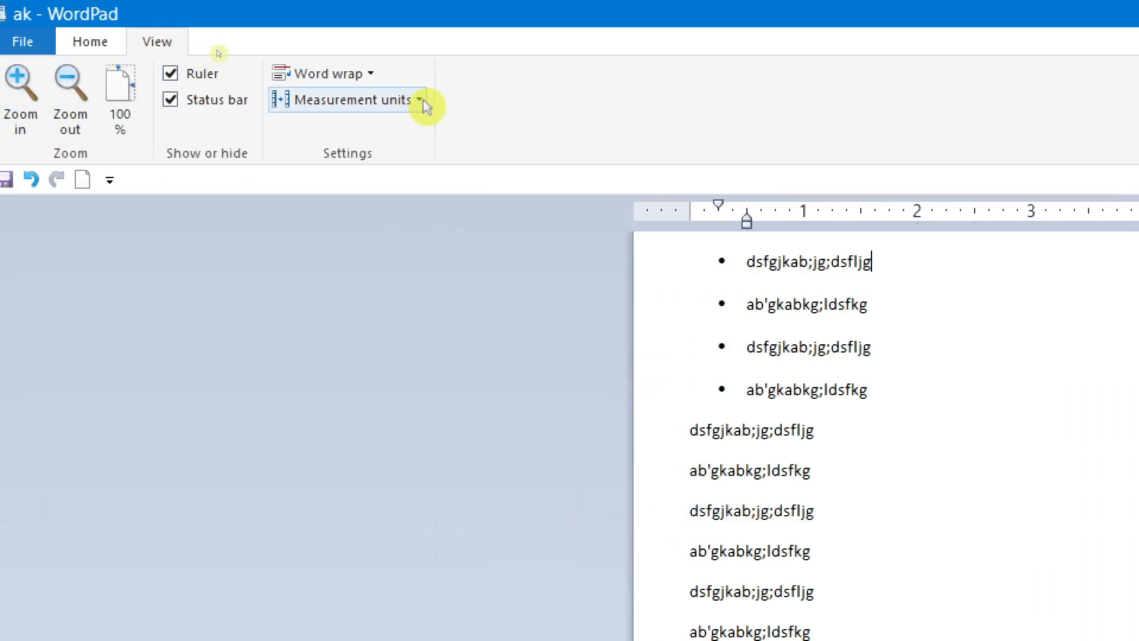
Step: Switch the ruler's measurement units to centimeters, points and picas in turn, and set them back to inches
{"action": "left_click", "coordinate": [423, 100]}
{"action": "left_click", "coordinate": [358, 155]}
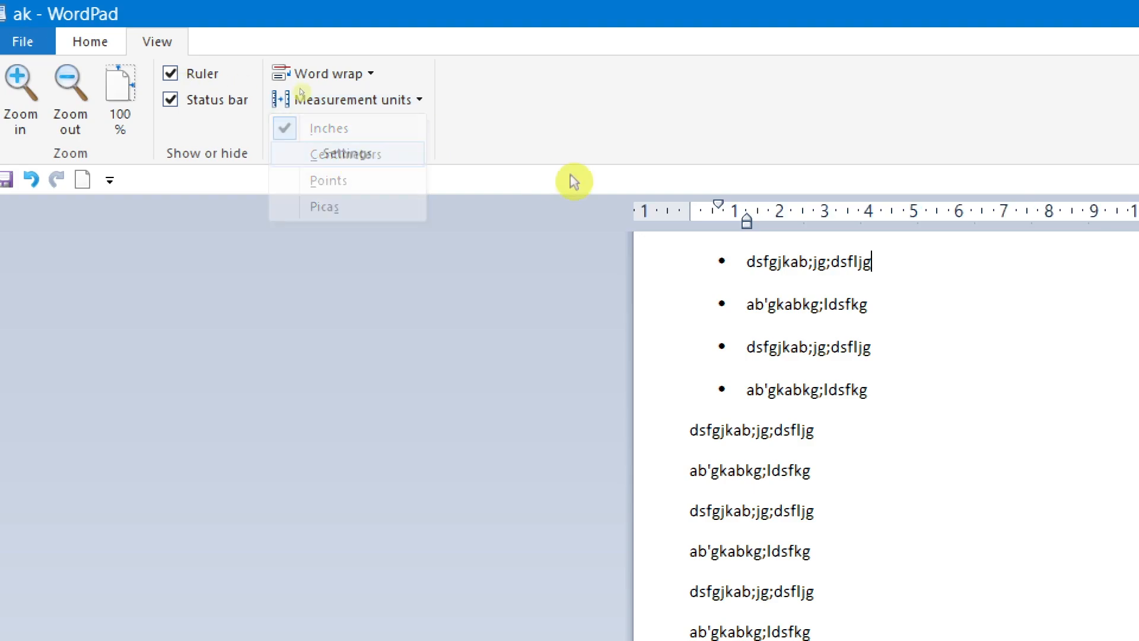
{"action": "left_click", "coordinate": [417, 110]}
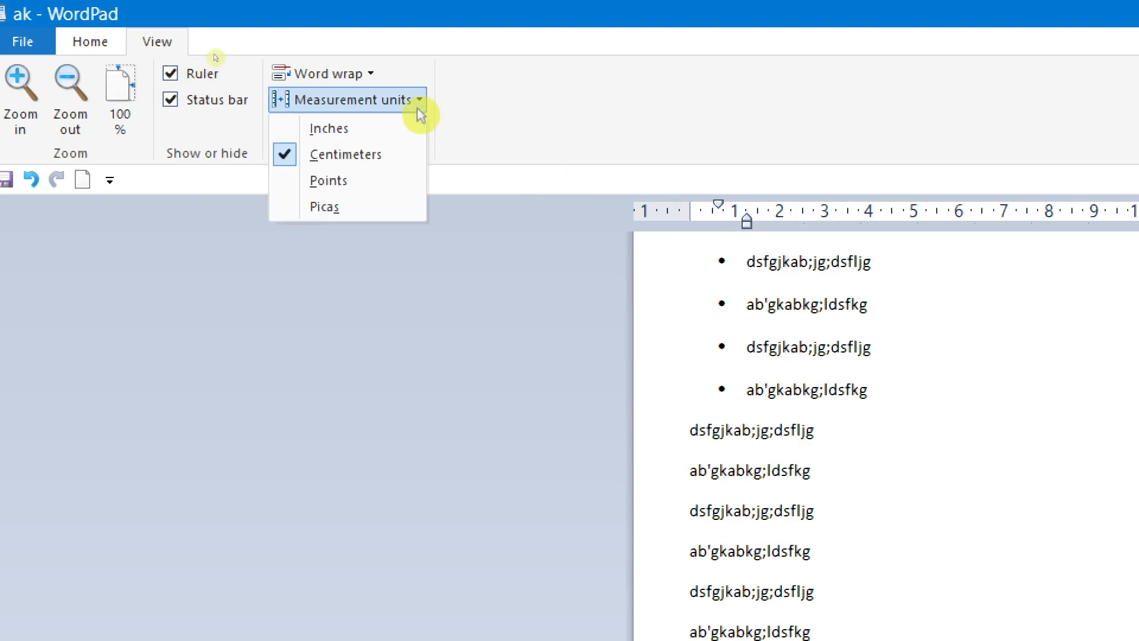
{"action": "left_click", "coordinate": [354, 178]}
{"action": "left_click", "coordinate": [421, 105]}
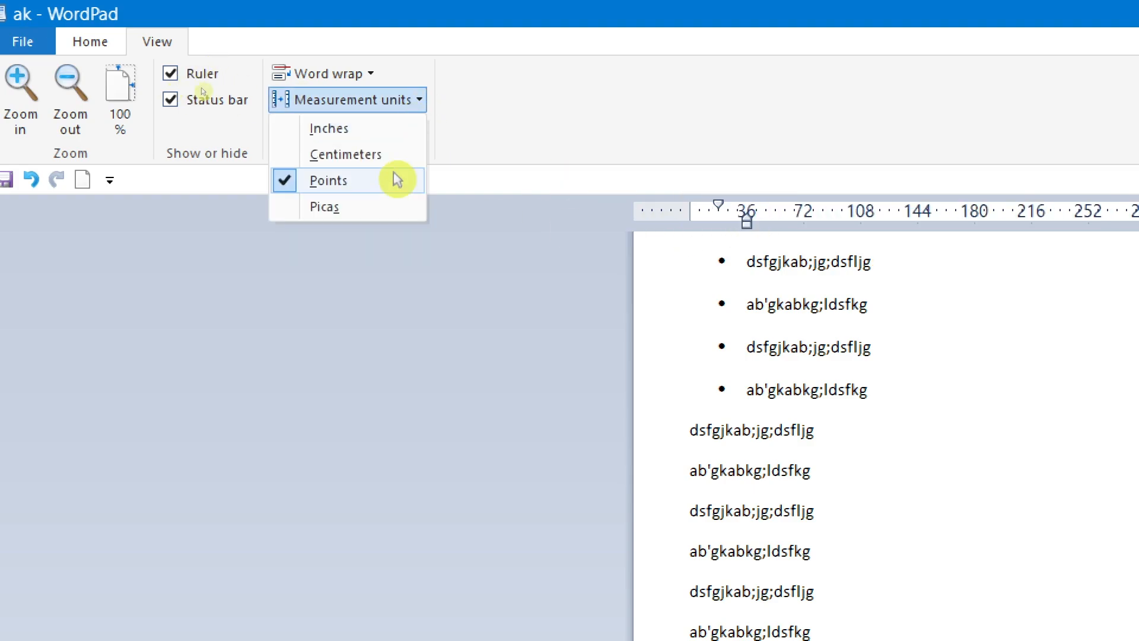
{"action": "left_click", "coordinate": [323, 205]}
{"action": "left_click", "coordinate": [418, 99]}
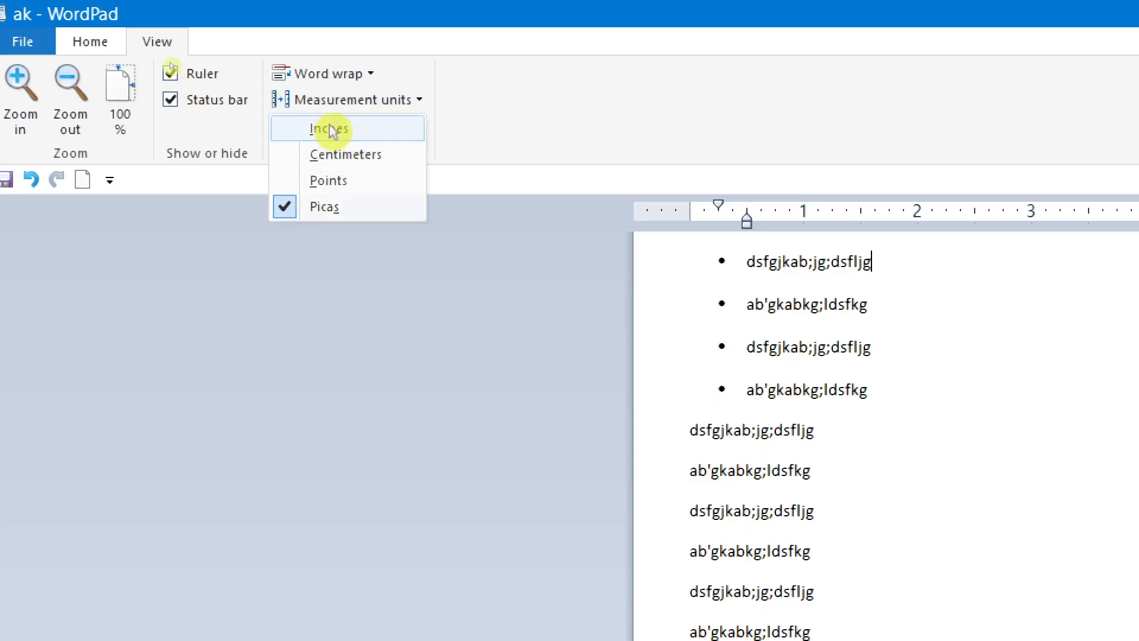
{"action": "left_click", "coordinate": [329, 128]}
{"action": "left_click", "coordinate": [415, 105]}
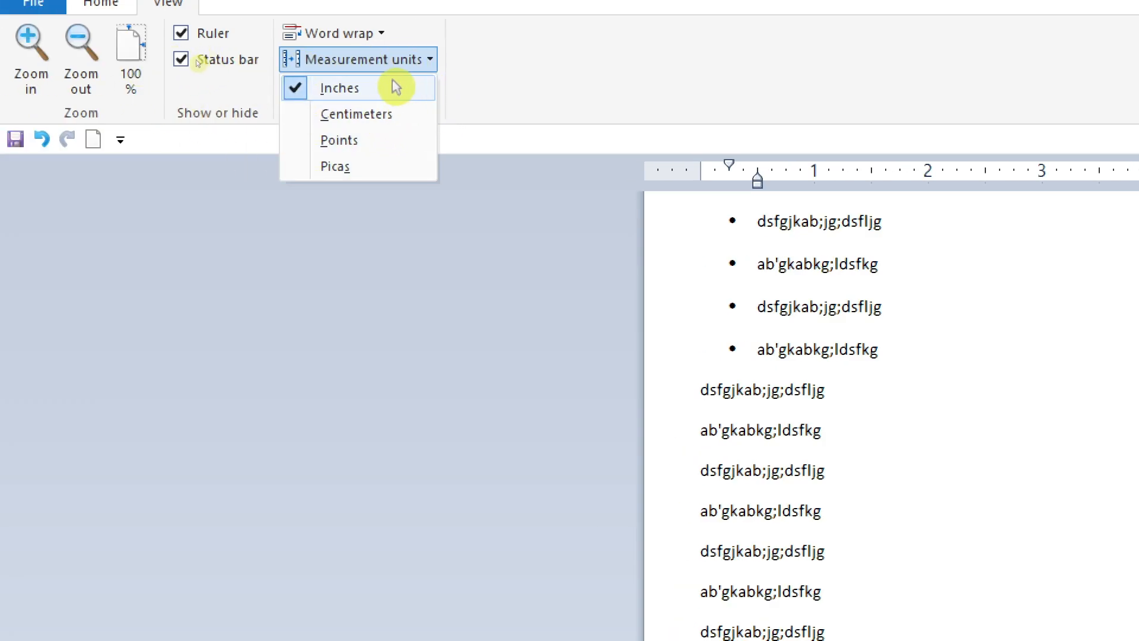
{"action": "left_click", "coordinate": [419, 58]}
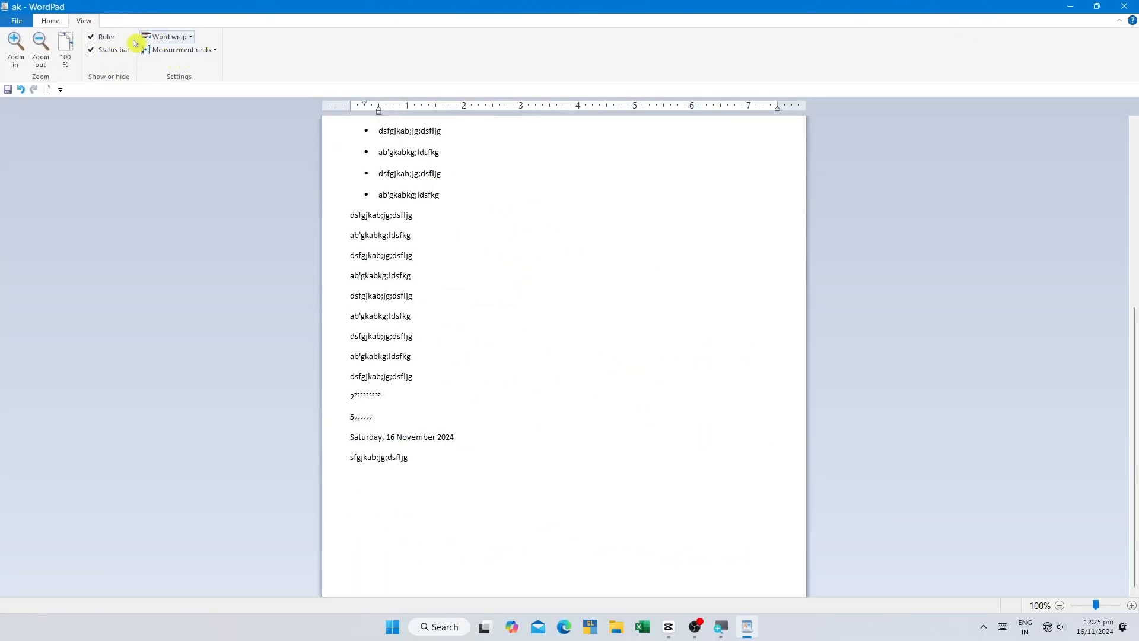
Step: Show the Home commands, and minimize and restore the ribbon repeatedly
{"action": "left_click", "coordinate": [50, 21]}
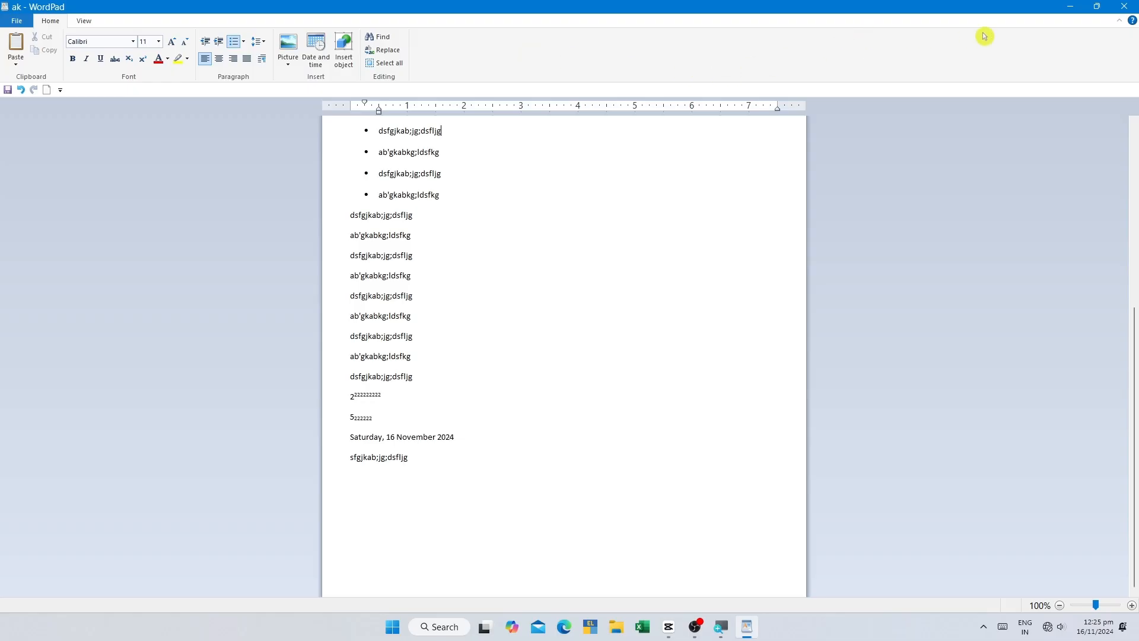
{"action": "left_click", "coordinate": [1121, 22]}
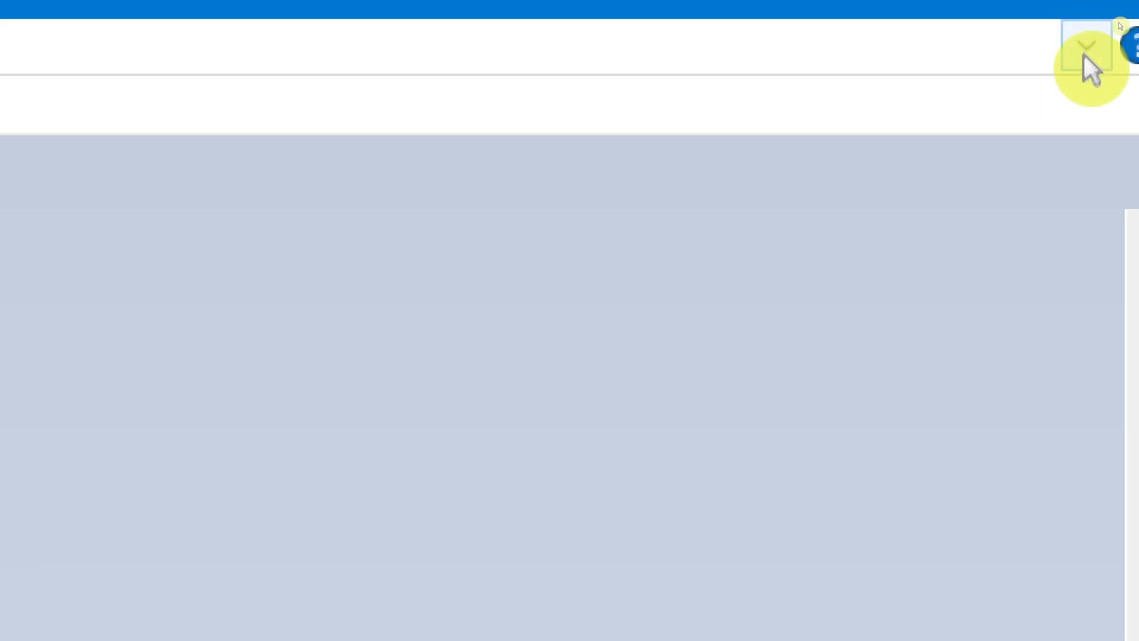
{"action": "left_click", "coordinate": [1085, 56]}
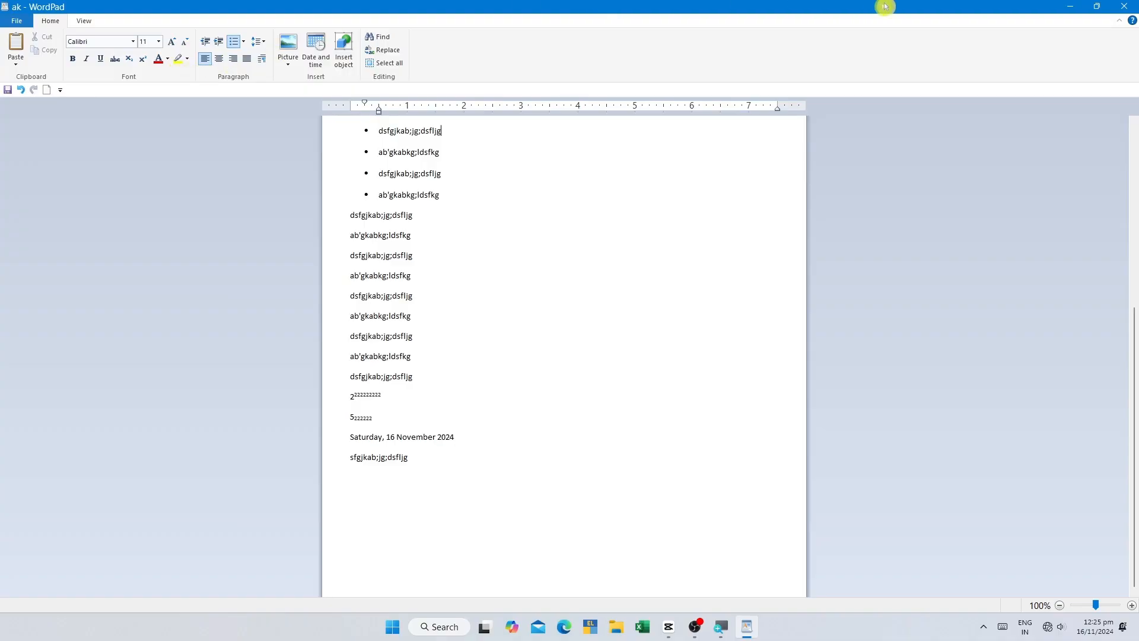
{"action": "left_click", "coordinate": [1122, 25]}
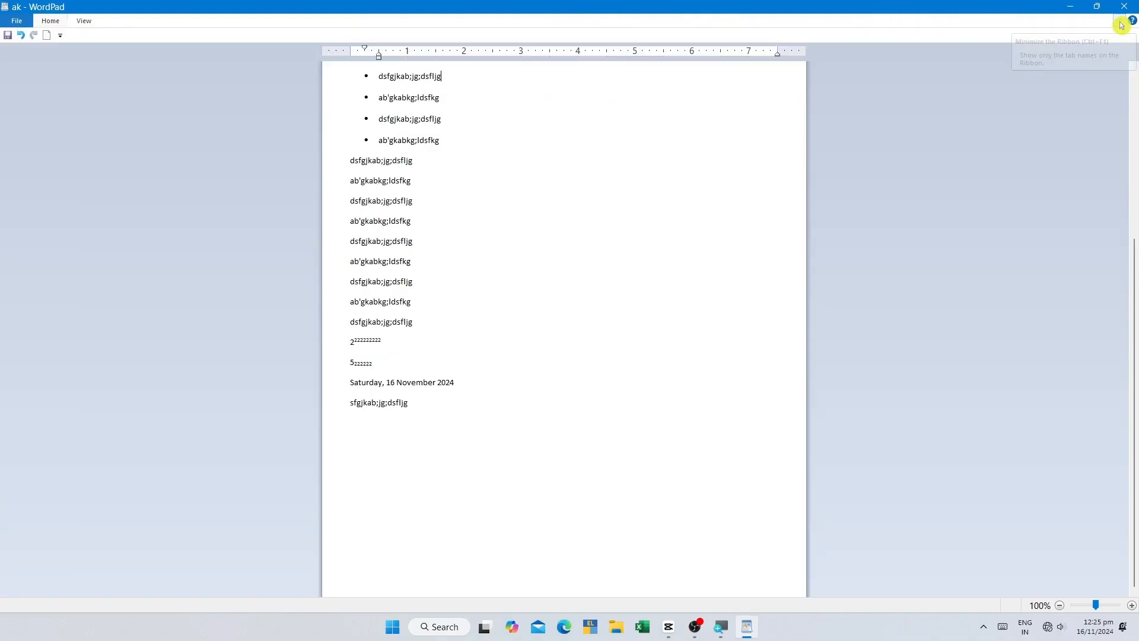
{"action": "left_click", "coordinate": [1122, 25]}
{"action": "left_click", "coordinate": [1123, 25]}
{"action": "left_click", "coordinate": [1122, 25]}
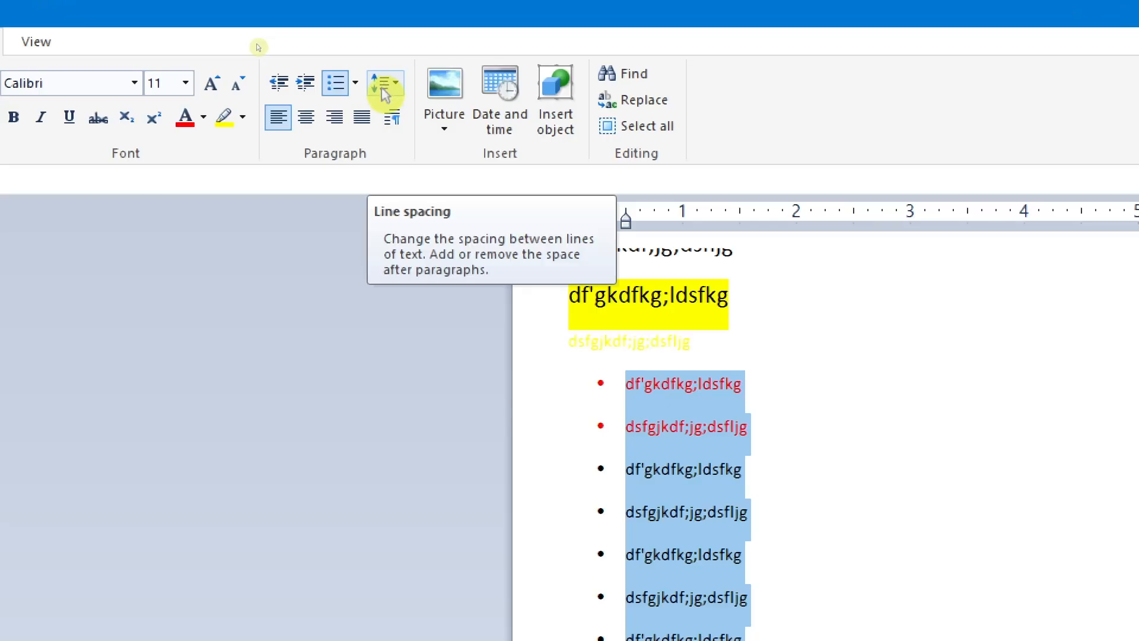
Step: Review the line spacing options for the selected bulleted list without changing the spacing
{"action": "left_click", "coordinate": [397, 84]}
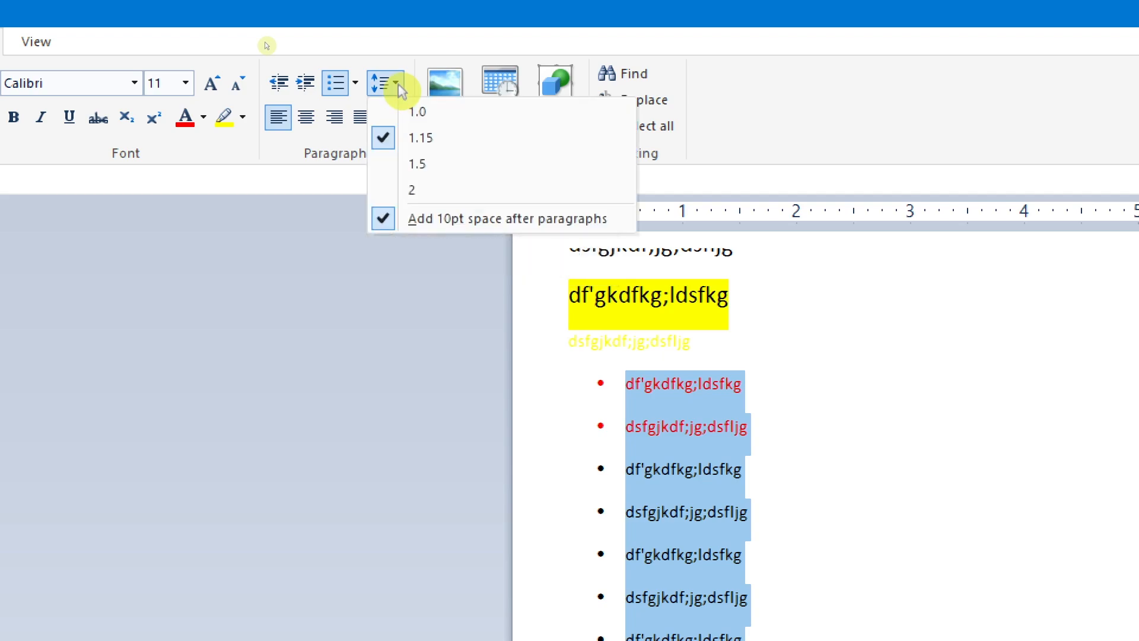
{"action": "left_click", "coordinate": [1017, 396]}
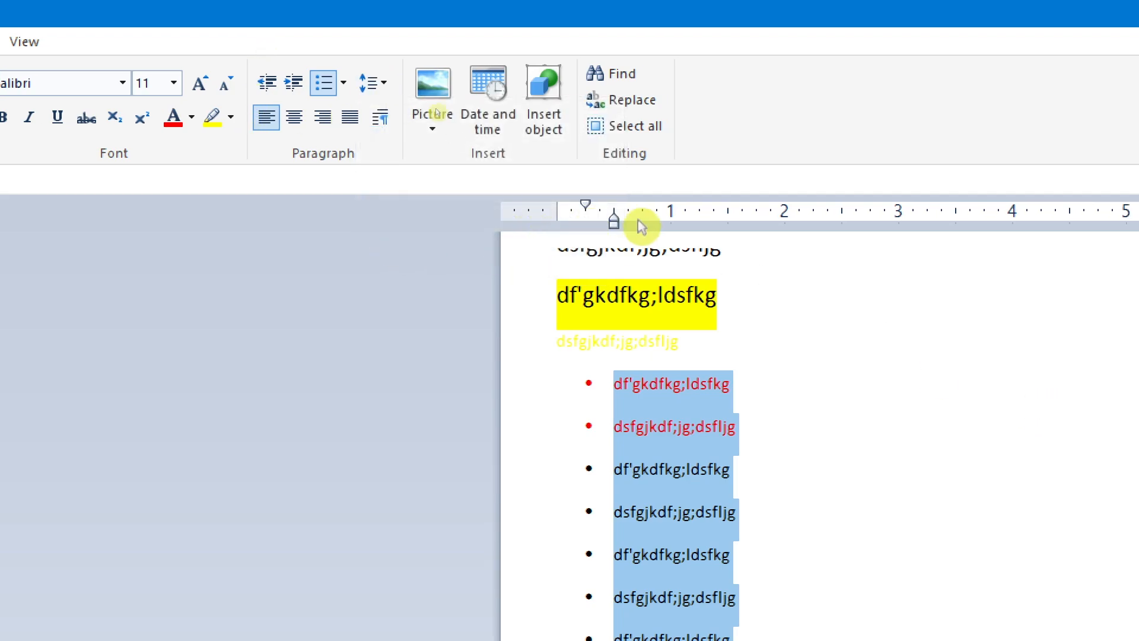